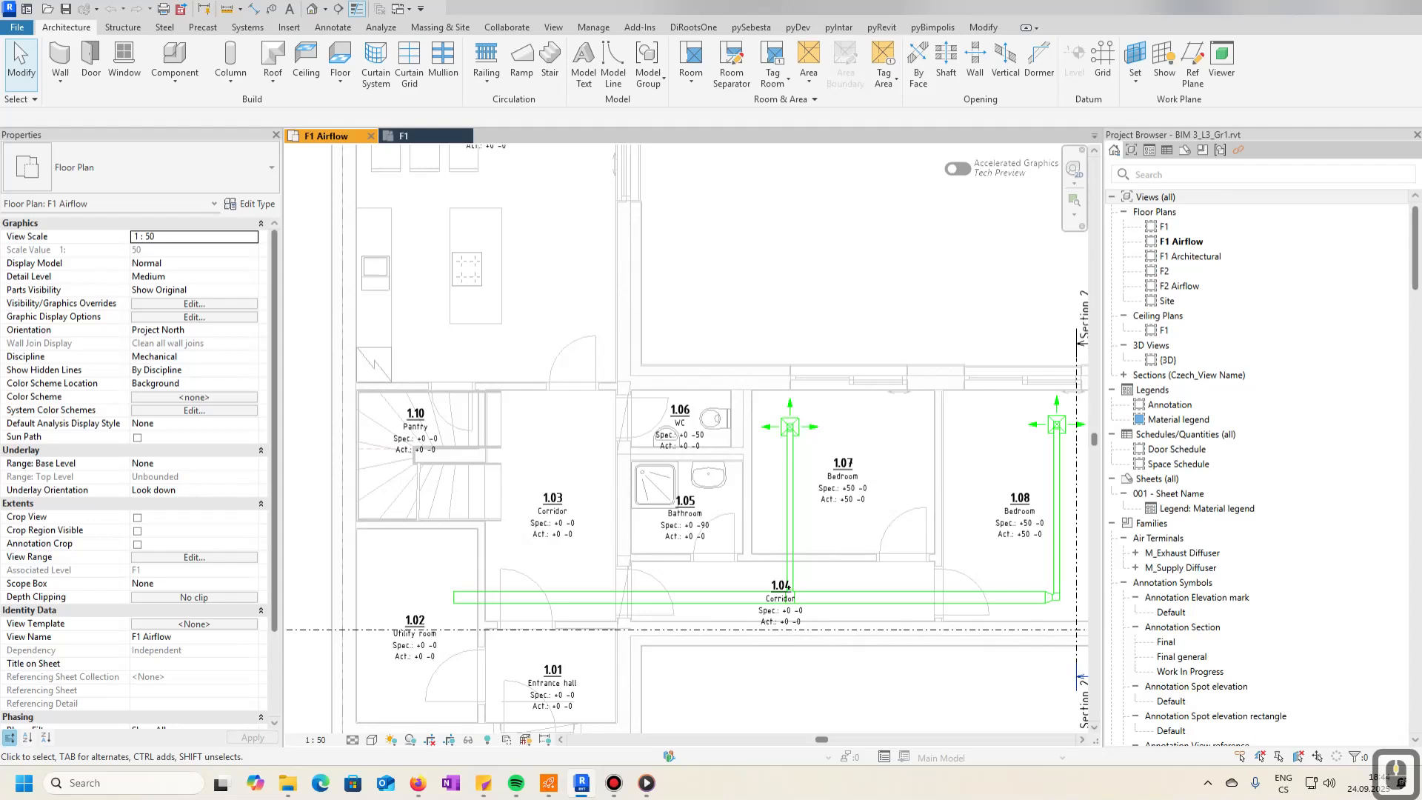
- Examine the supply diffusers, ducts and airflow space tags in bedrooms 1.07 and 1.08 on the F1 Airflow plan
middle_click_drag(825, 464, 607, 380)
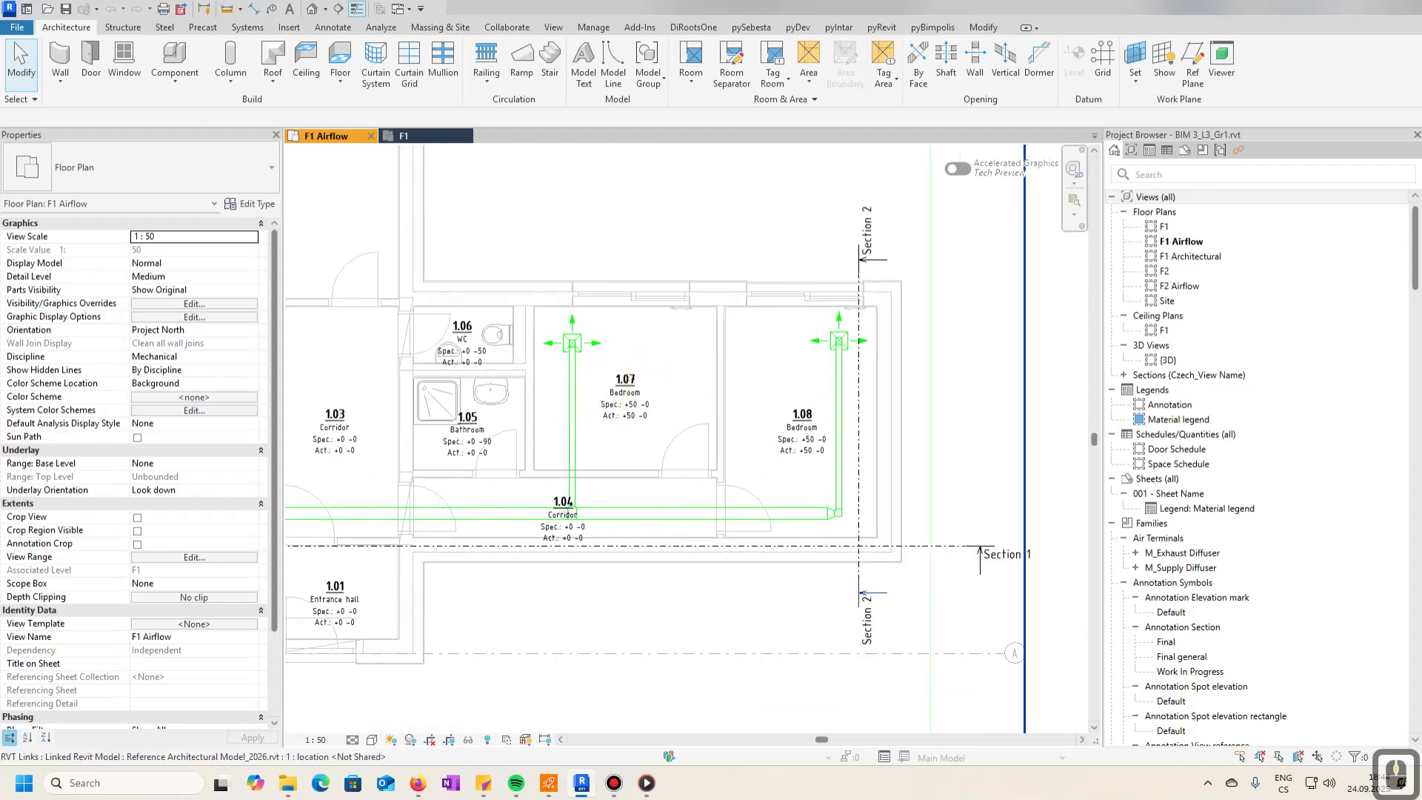
scroll(826, 337, "up", 6)
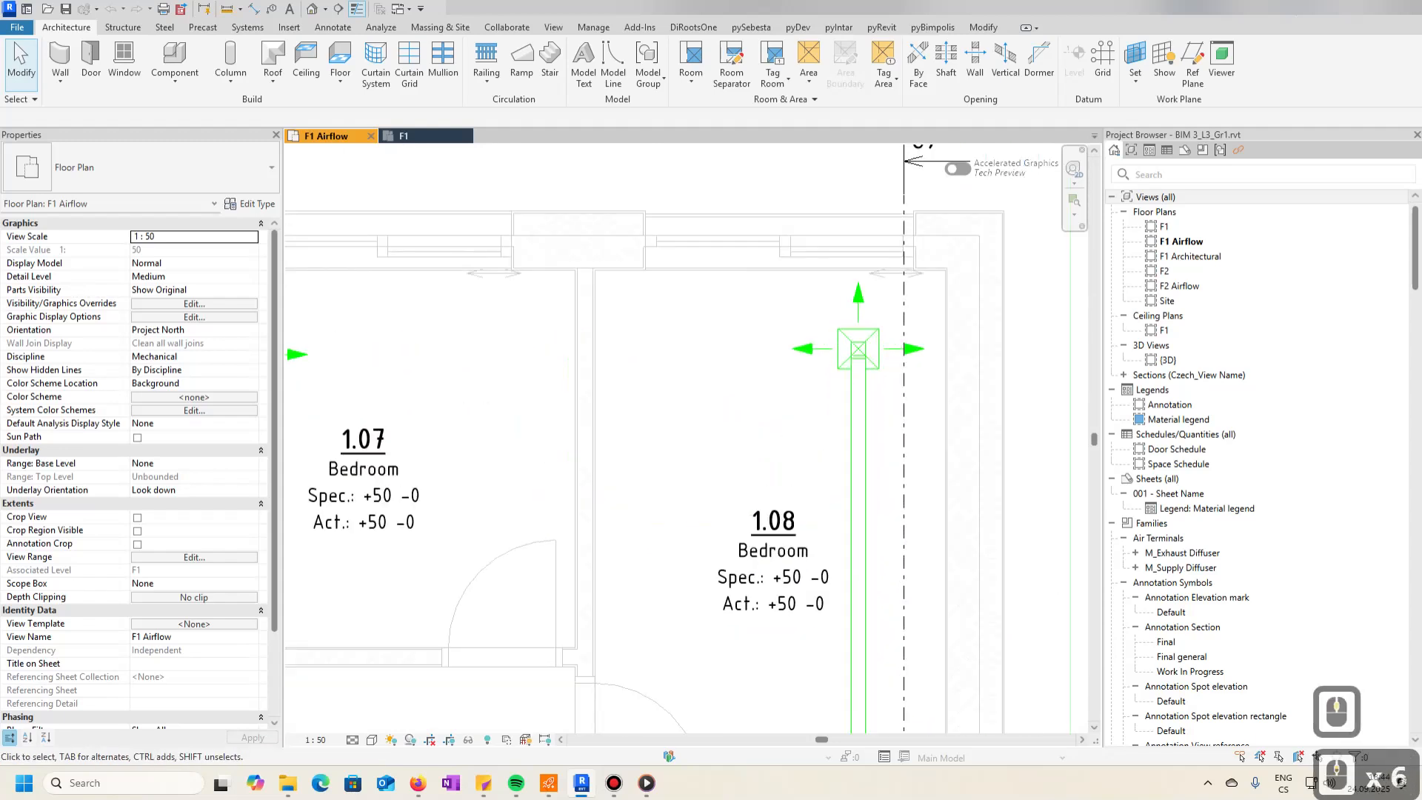
scroll(863, 436, "down", 8)
scroll(863, 437, "up", 7)
scroll(867, 441, "down", 3)
middle_click_drag(868, 441, 868, 441)
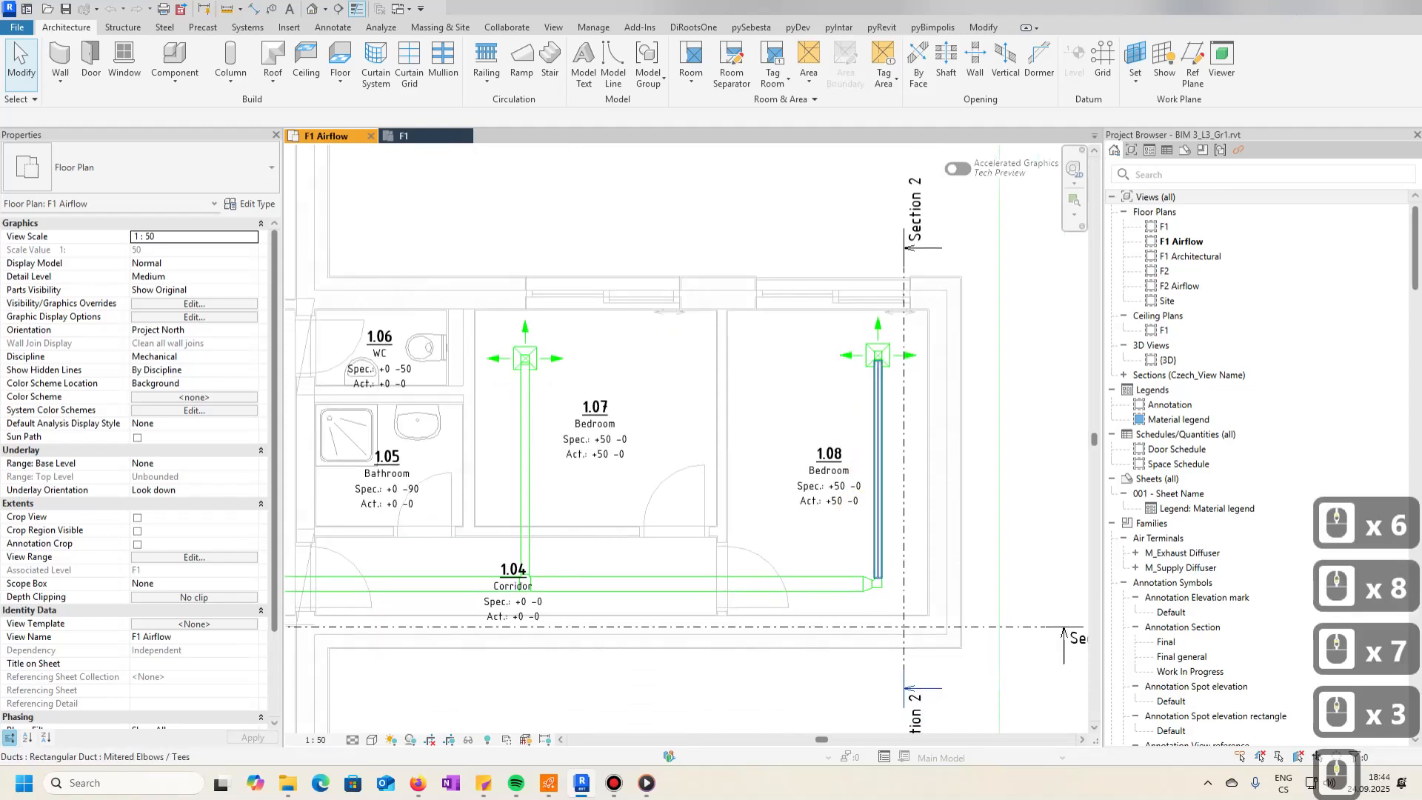
- Switch to the F1 floor plan of the BIM 3_L2_Gr1 project and inspect its existing space tags
left_click(412, 138)
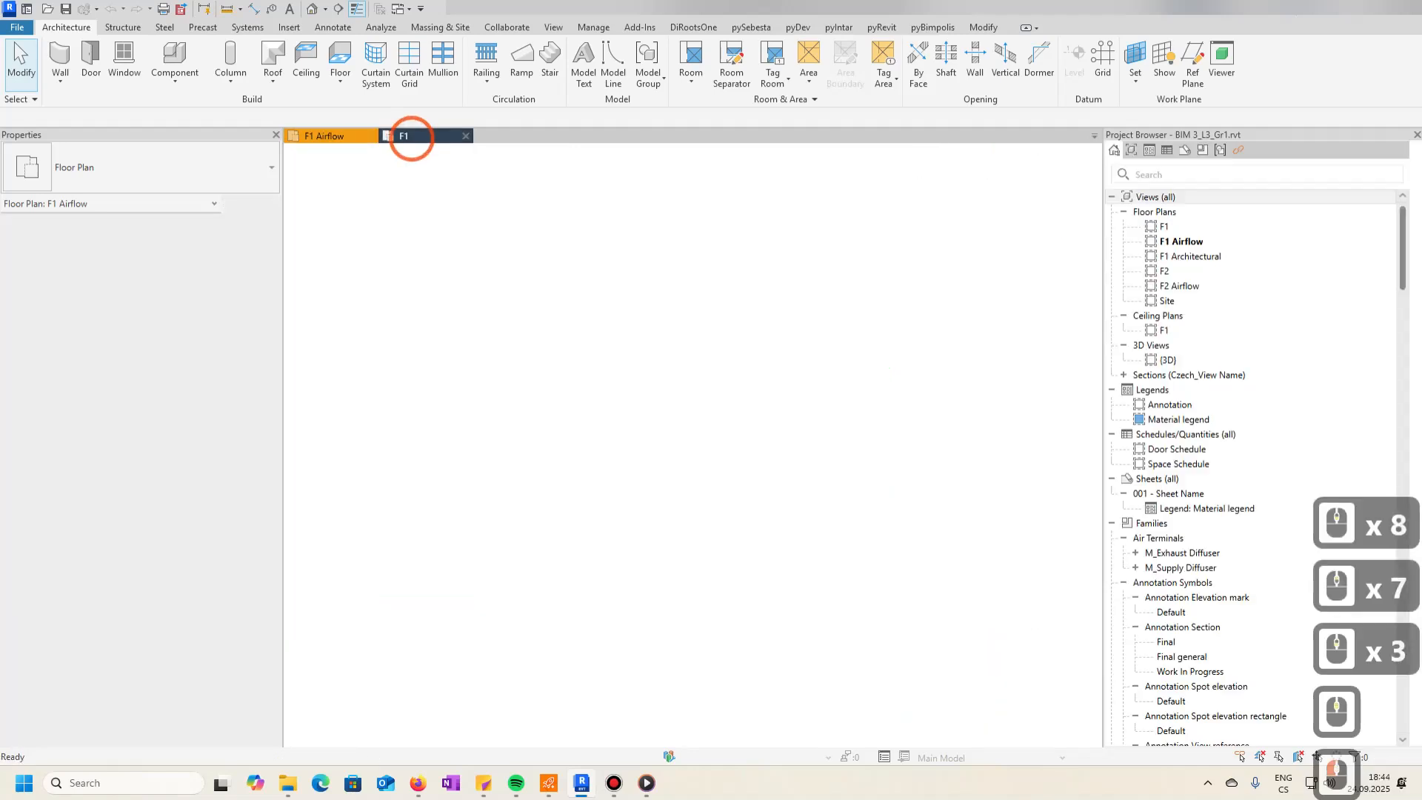
middle_click_drag(809, 499, 813, 533)
scroll(668, 417, "down", 2)
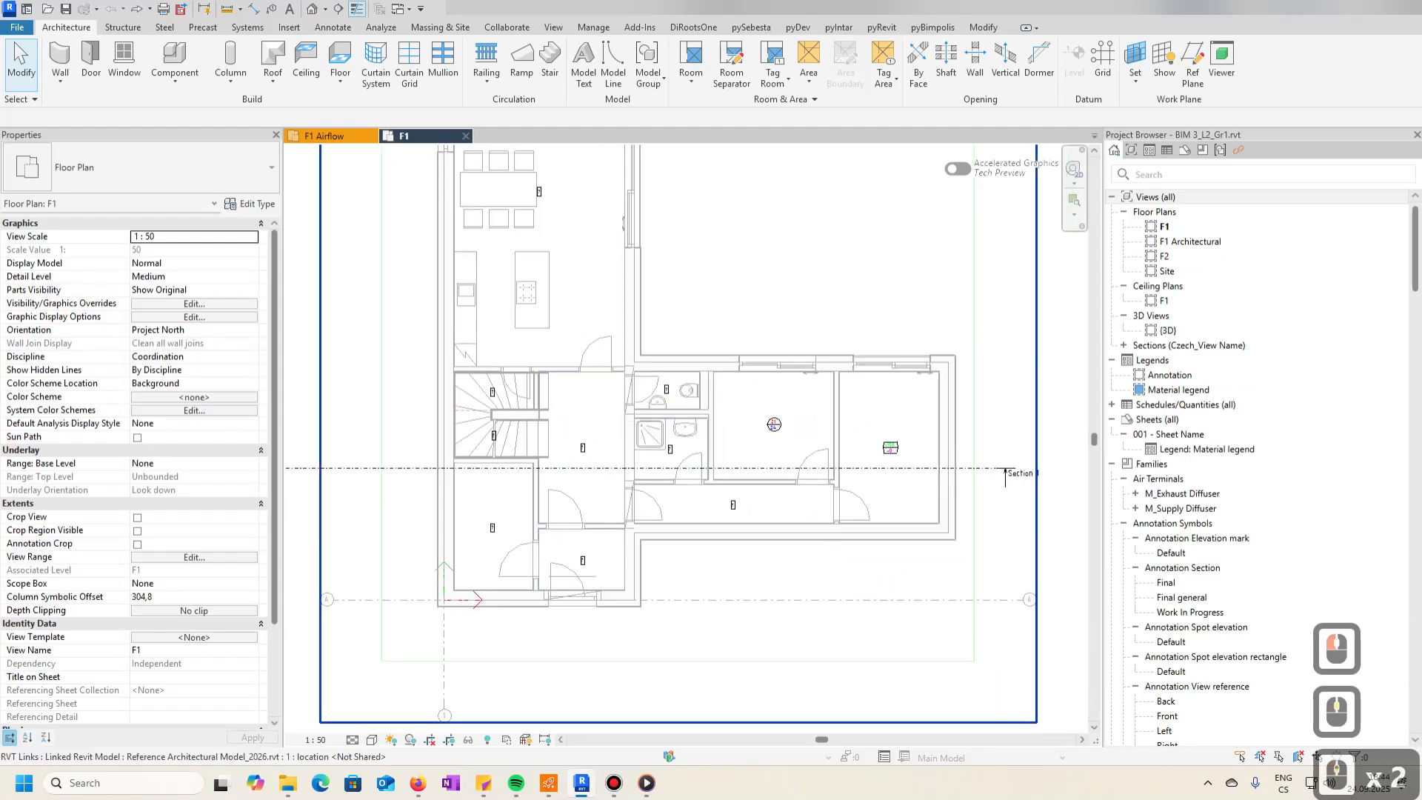
scroll(778, 592, "up", 7)
scroll(889, 459, "down", 6)
middle_click_drag(548, 395, 555, 450)
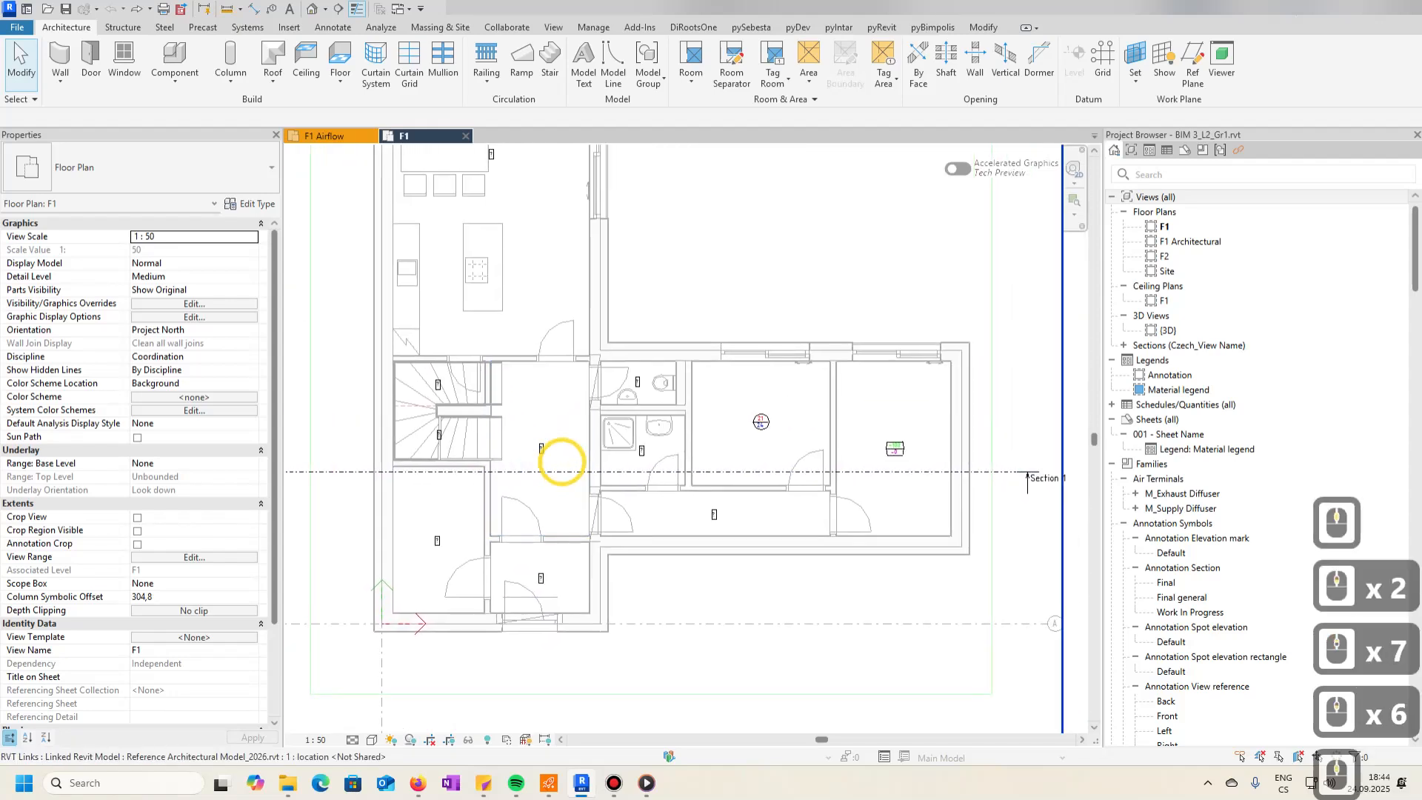
- Select all instances of the three space tag types used on F1 in the entire project and change them to BP_Space Tags_Airflow: Default
scroll(539, 450, "up", 7)
left_click(544, 449)
middle_click_drag(1011, 480, 540, 476)
left_click(655, 372, "ctrl")
left_click(1021, 455, "ctrl")
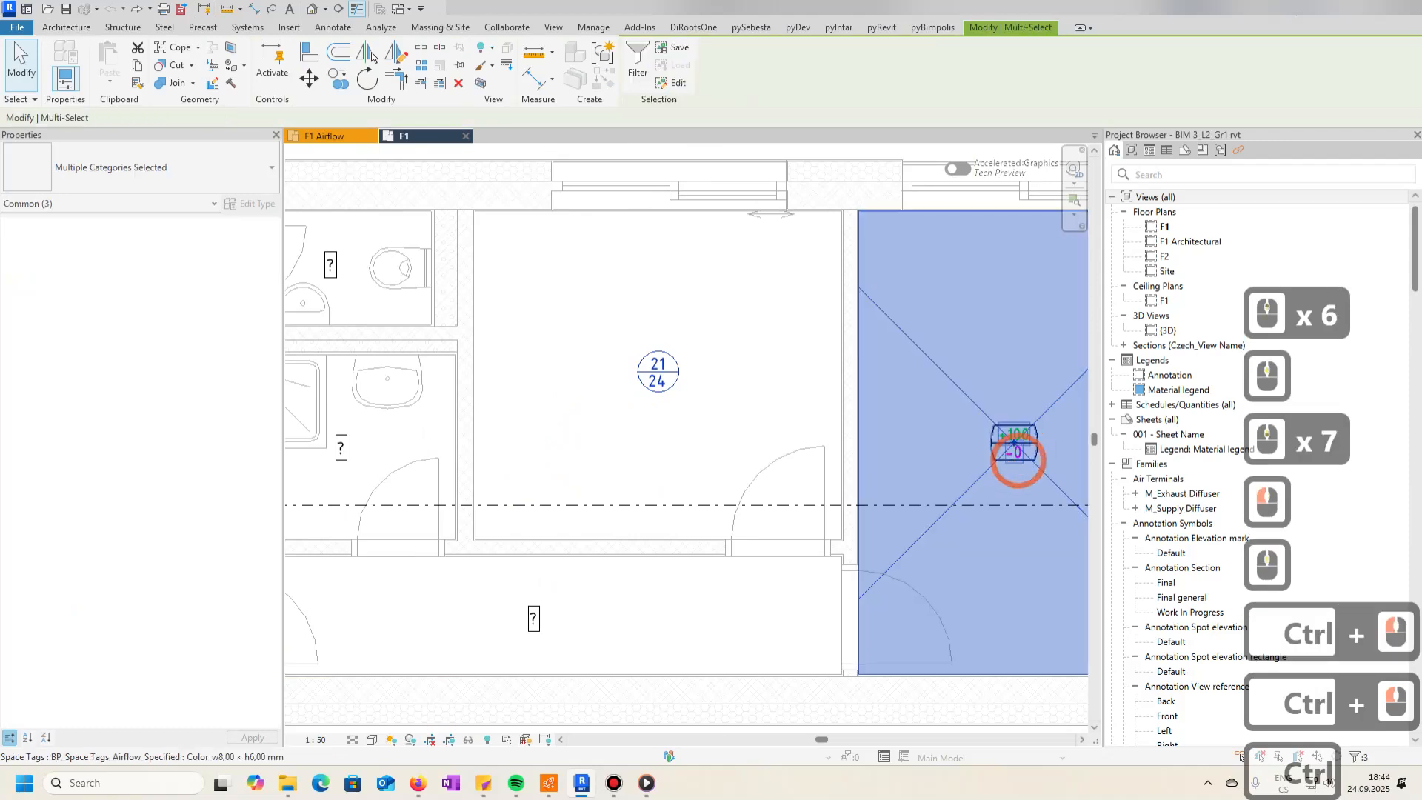
left_click(1030, 460, "shift")
middle_click_drag(1029, 459, 843, 447)
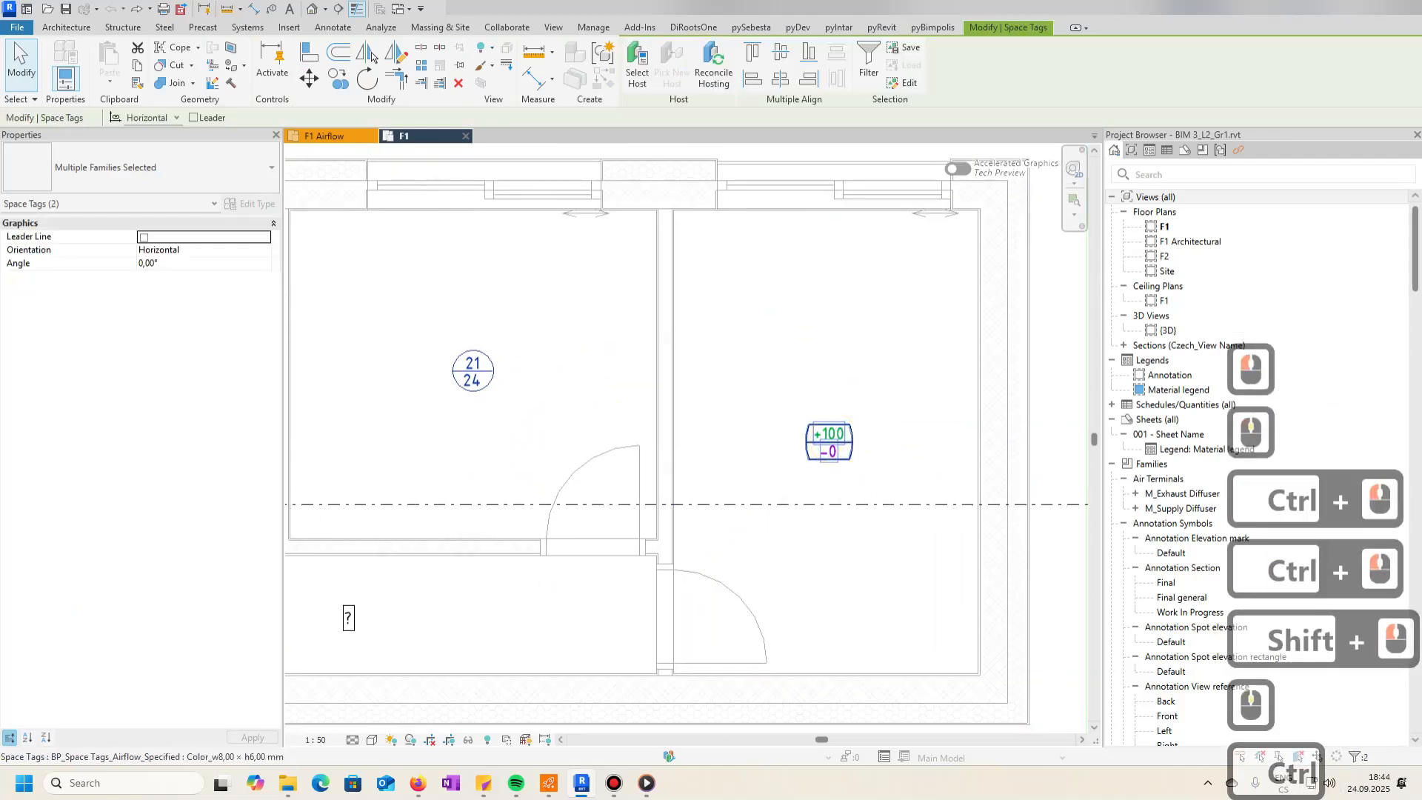
left_click(832, 443, "ctrl")
right_click(837, 443)
left_click(957, 220)
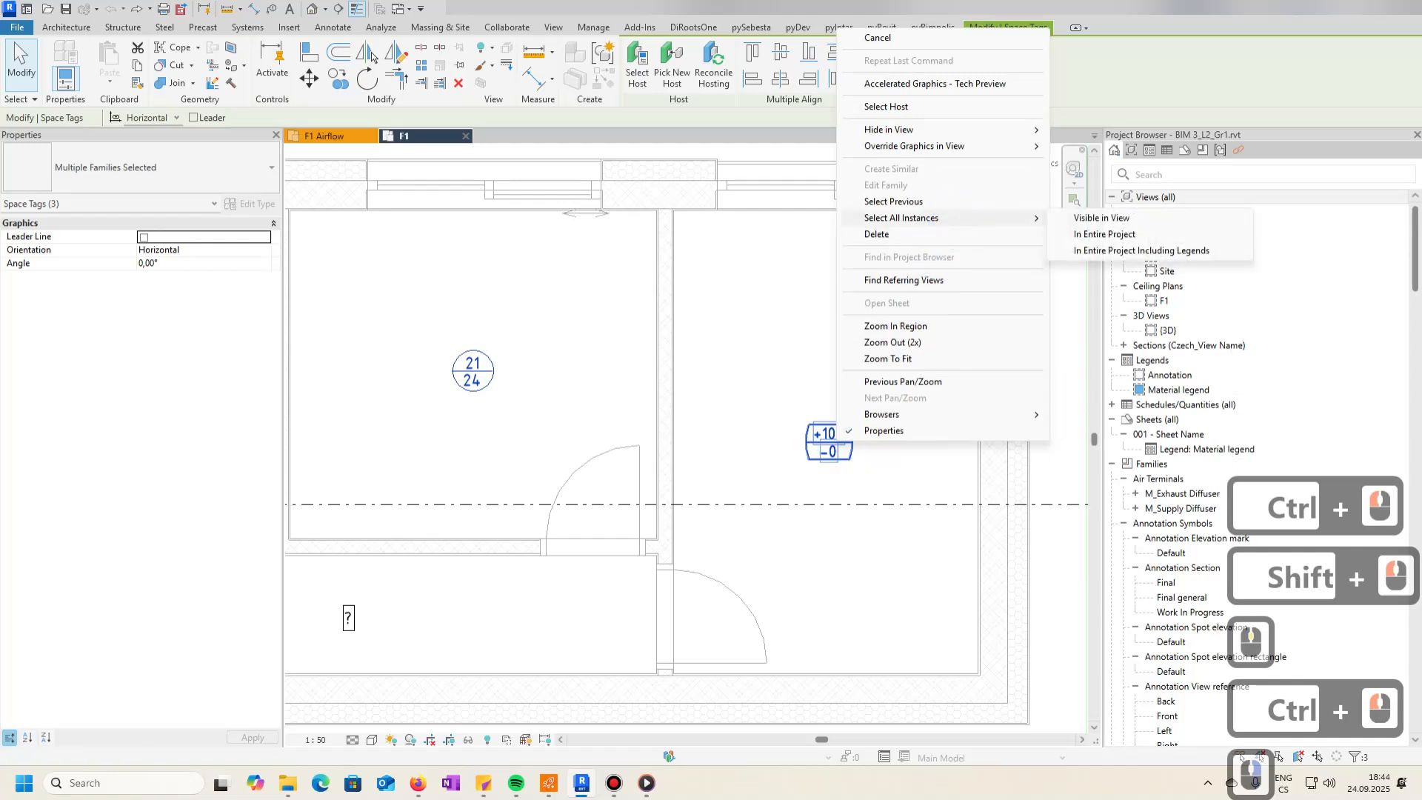
left_click(1094, 234)
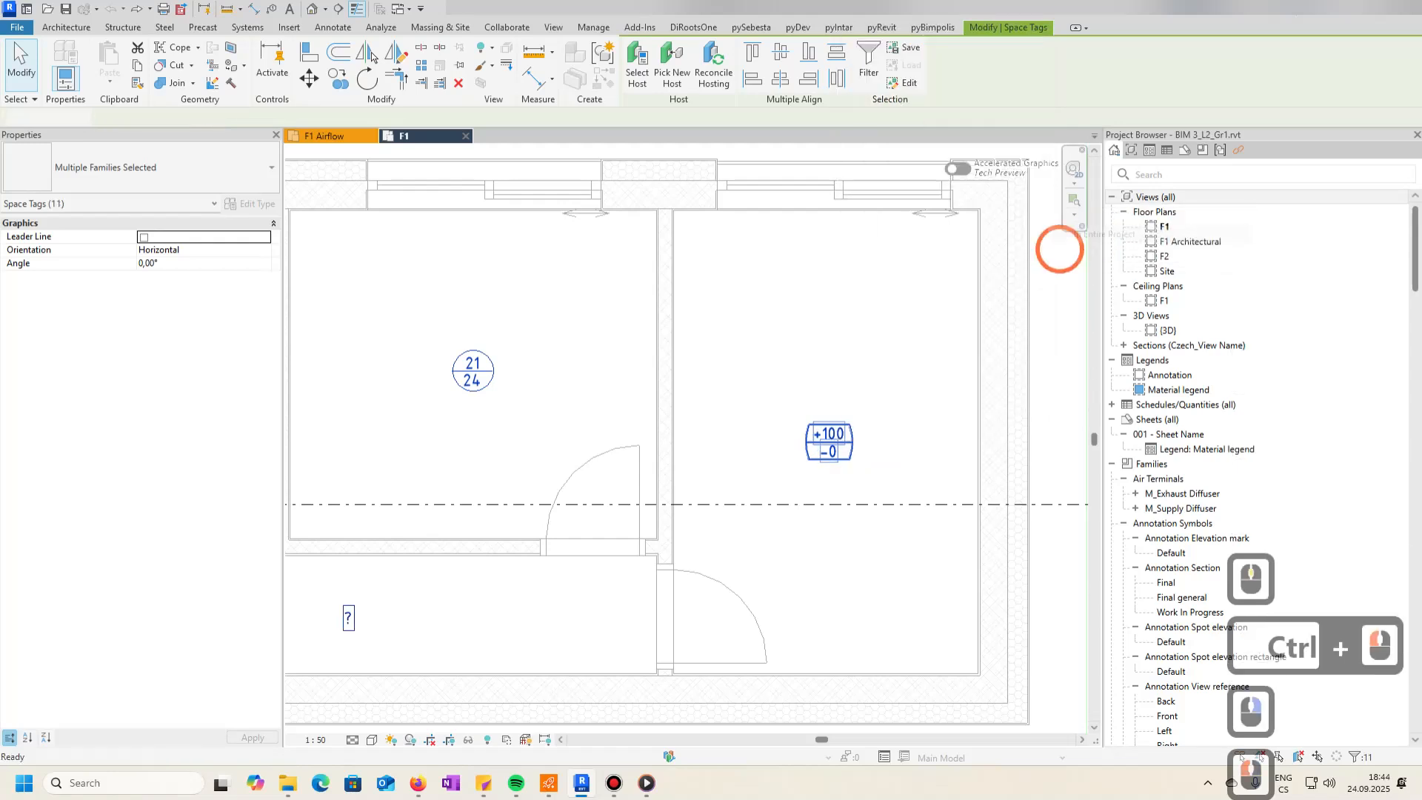
scroll(790, 323, "down", 6)
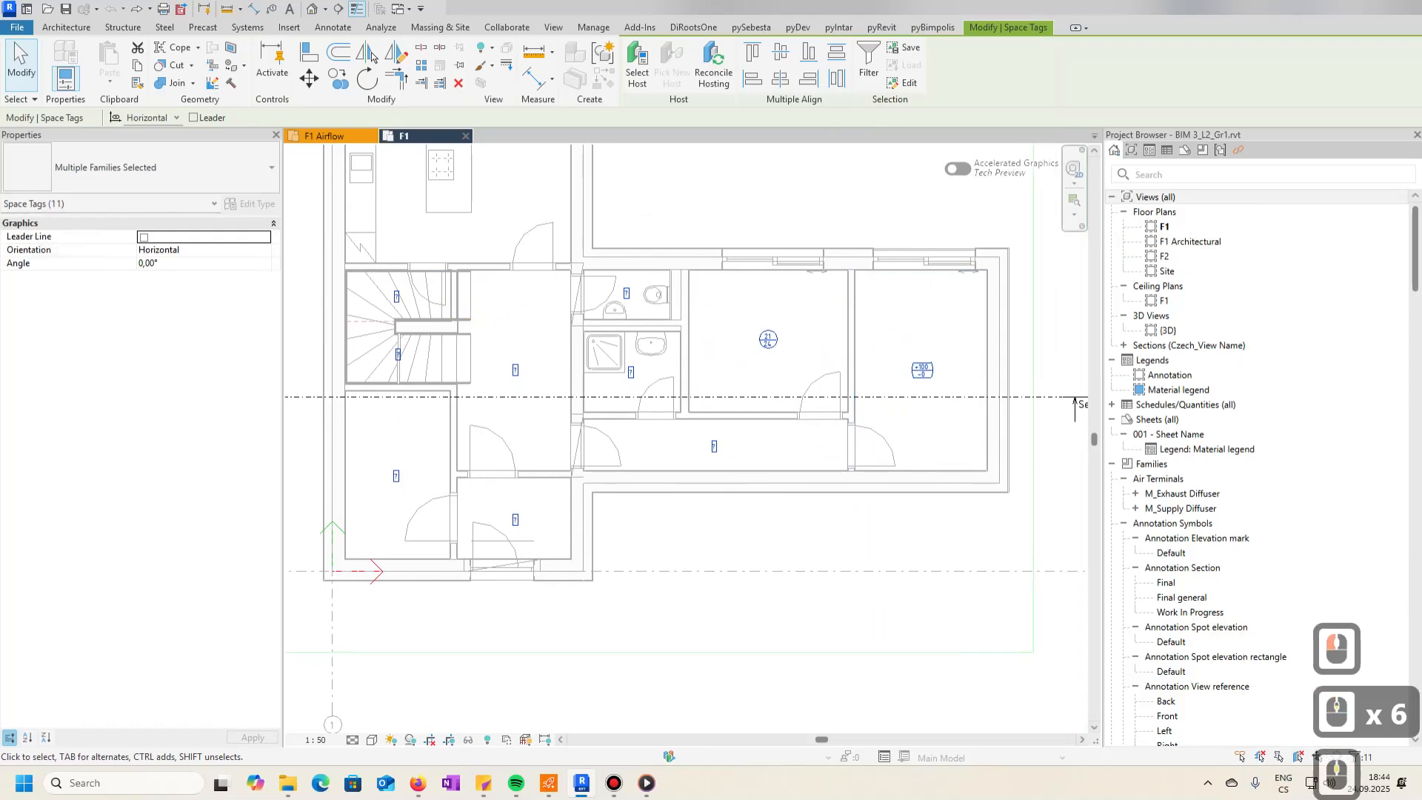
left_click(225, 164)
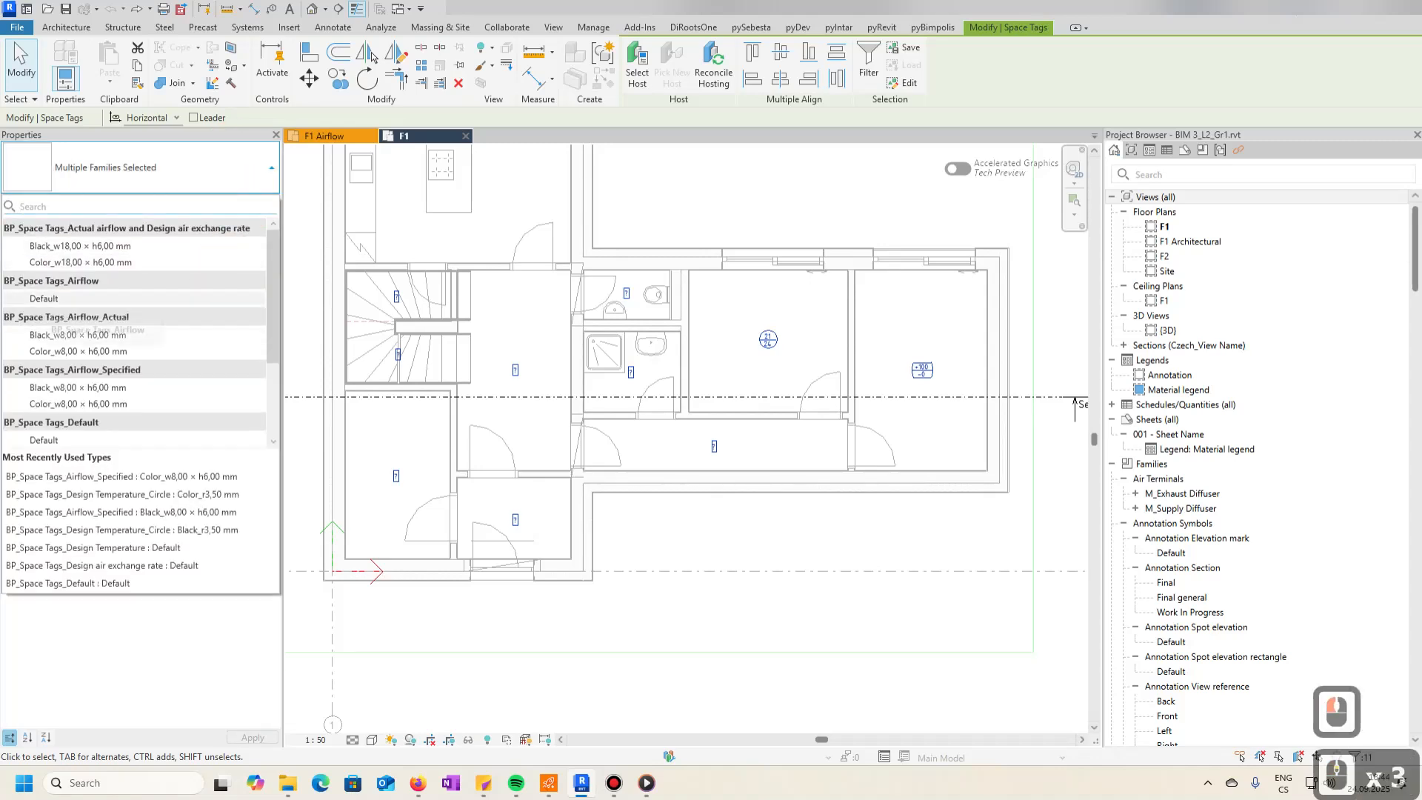
left_click(44, 297)
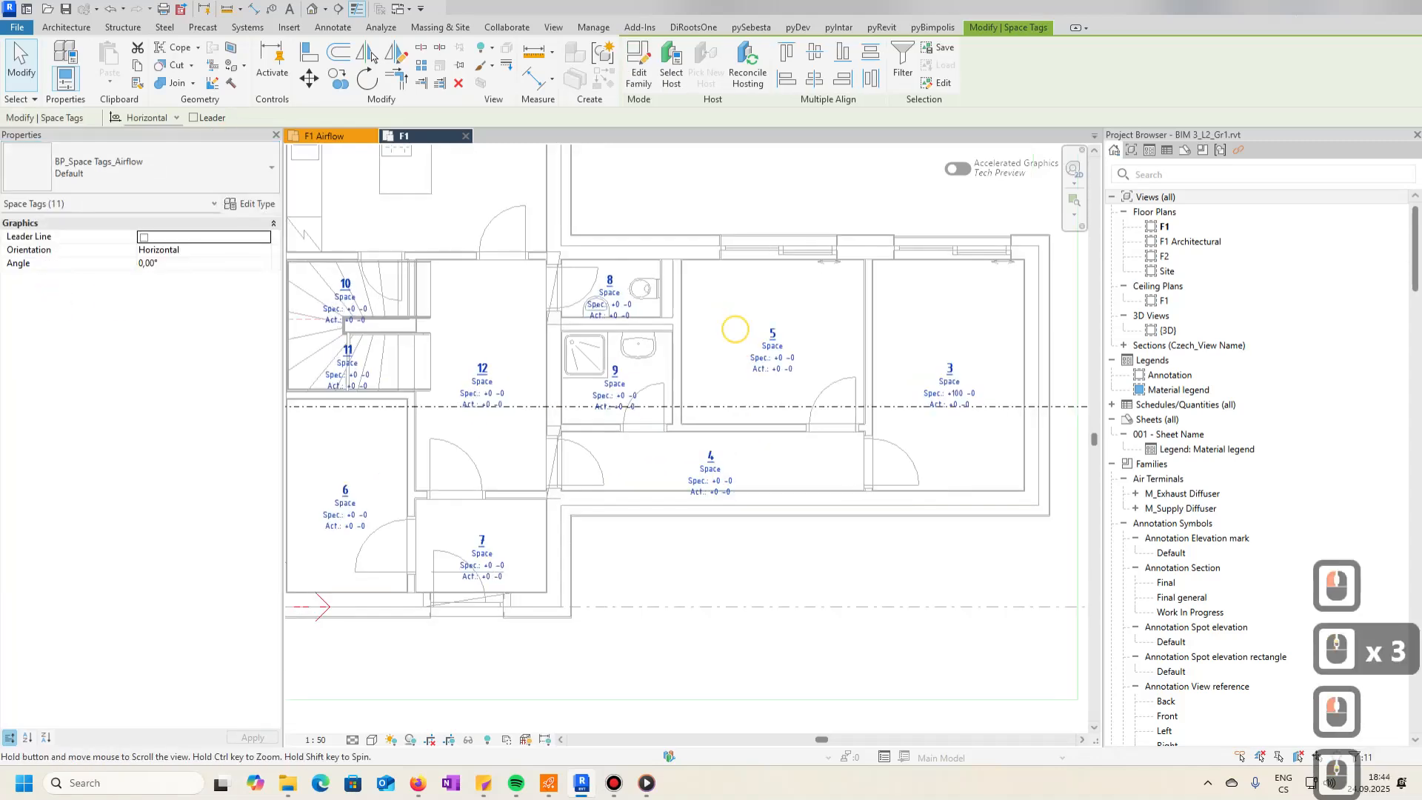
scroll(368, 285, "down", 6)
scroll(611, 418, "up", 7)
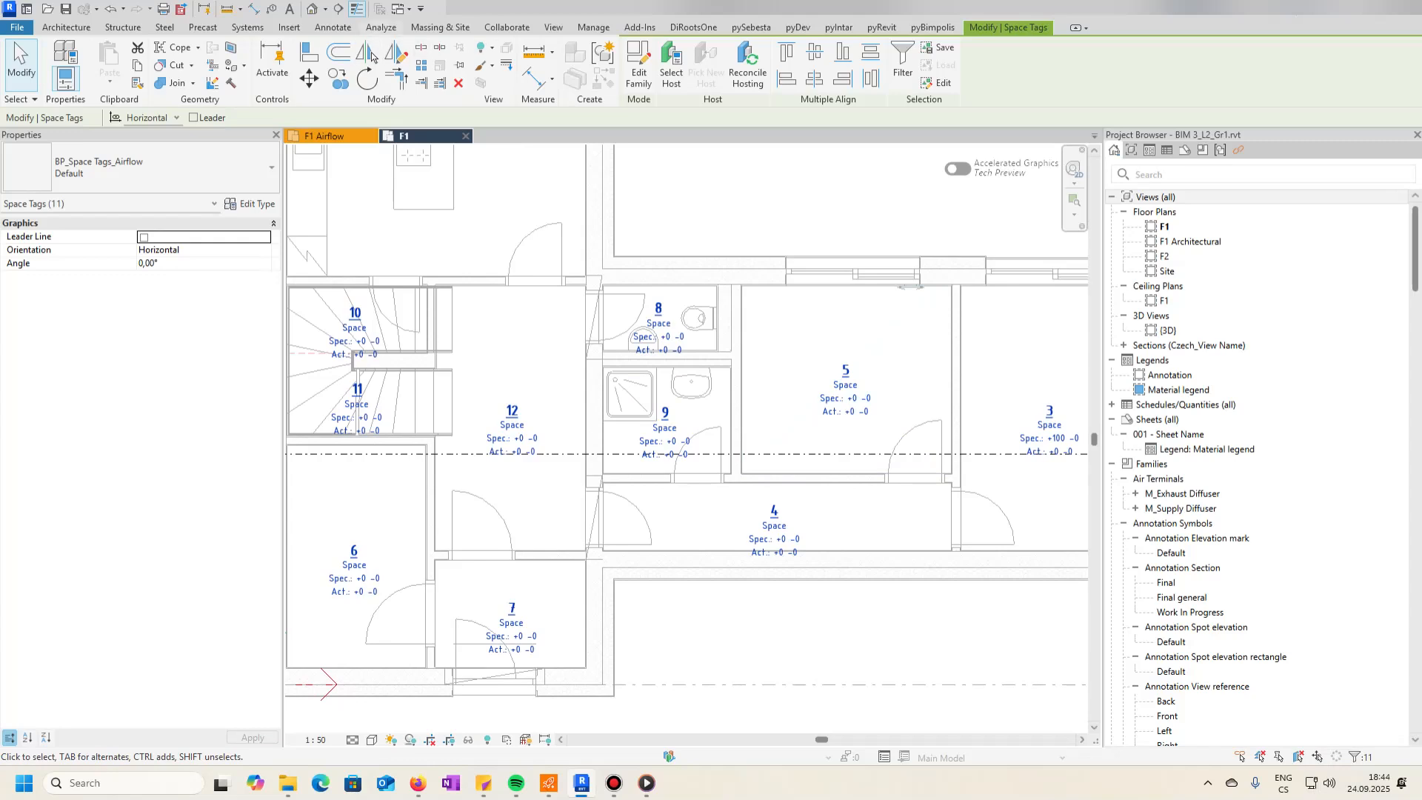
- Run Space Naming with Names and Numbers for all levels to name the F1 spaces after the rooms
left_click(381, 27)
left_click(418, 59)
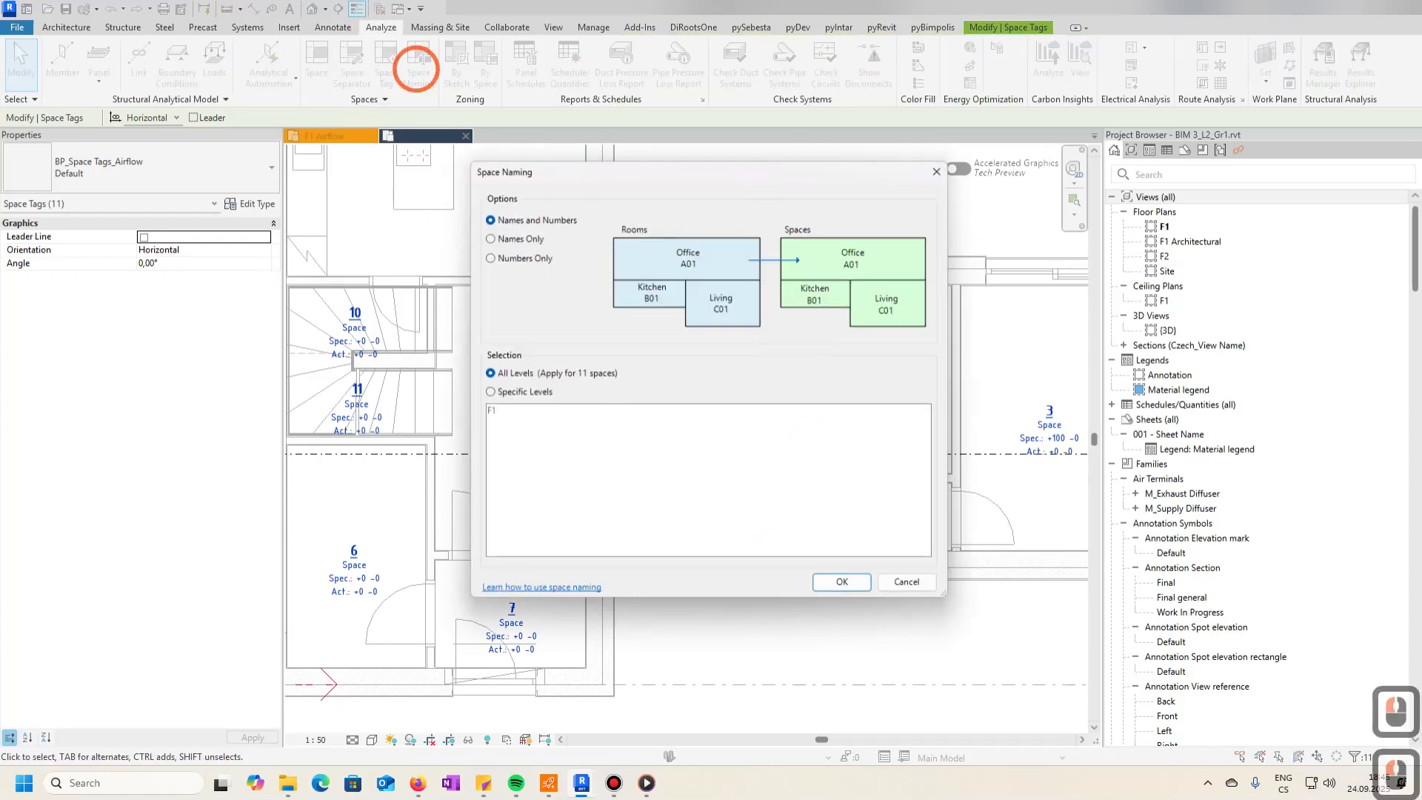
left_click(847, 589)
scroll(741, 406, "up", 6)
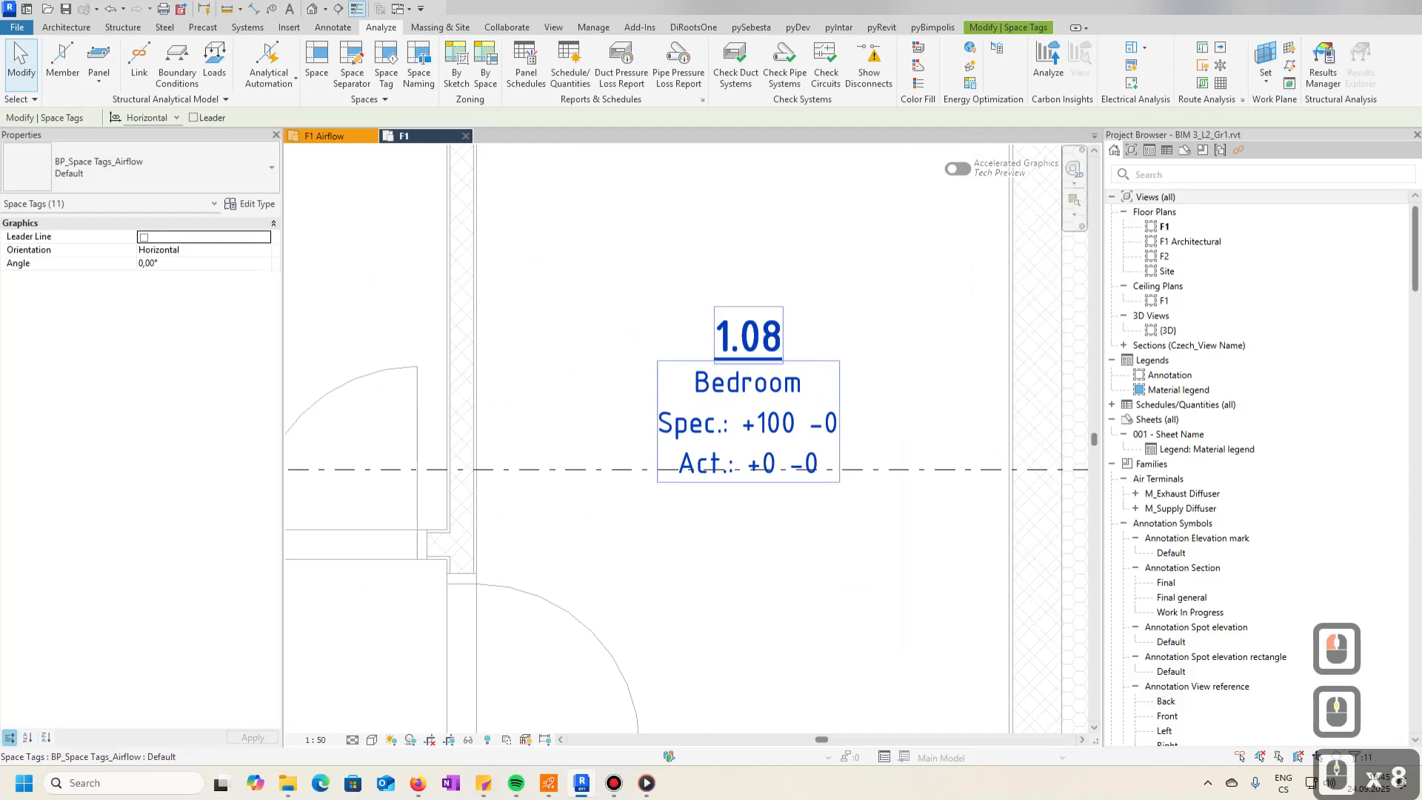
scroll(844, 411, "down", 5)
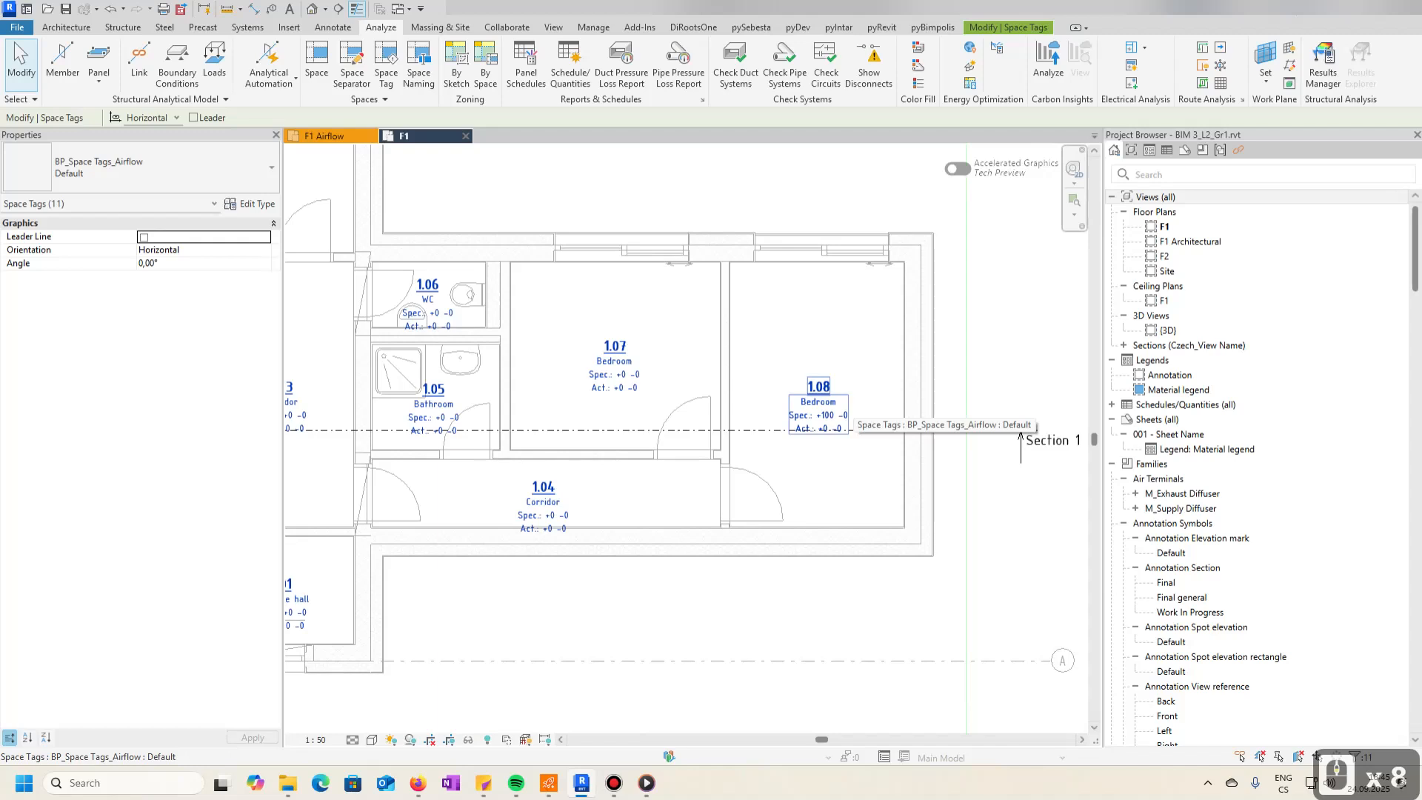
scroll(844, 430, "down", 5)
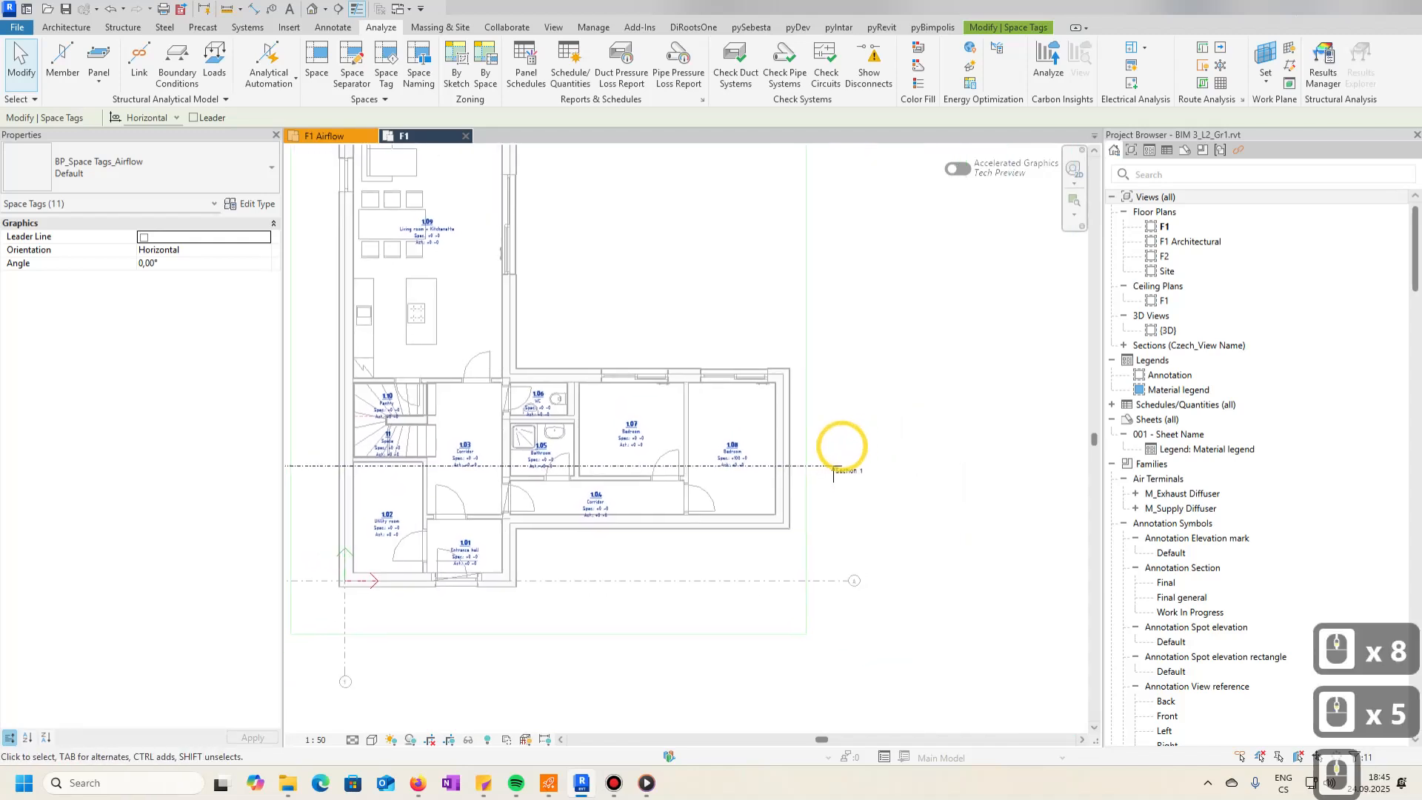
- Open the F2 floor plan and set its detail level to Medium
double_click(1164, 256)
scroll(585, 518, "up", 4)
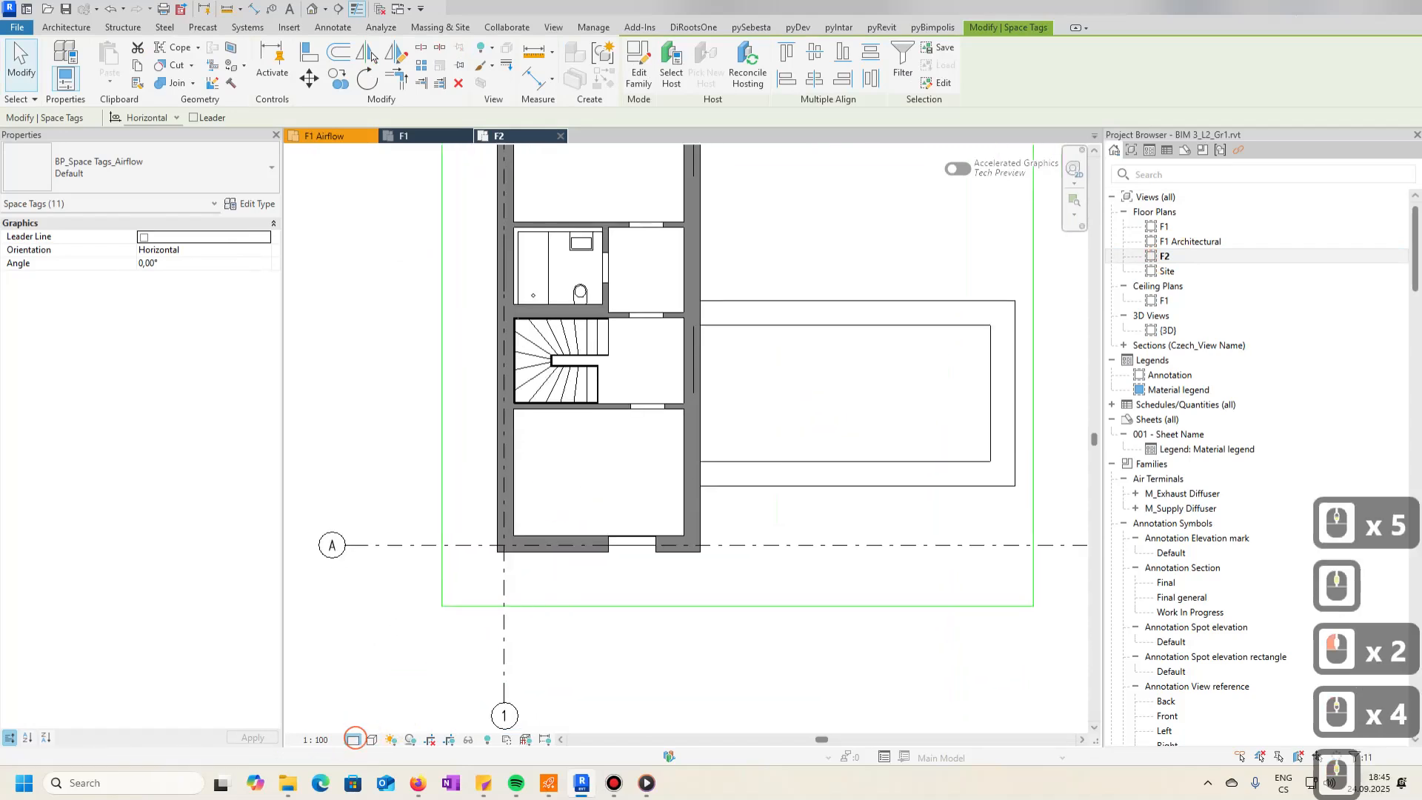
left_click(355, 738)
left_click(375, 708)
middle_click_drag(640, 405, 642, 522)
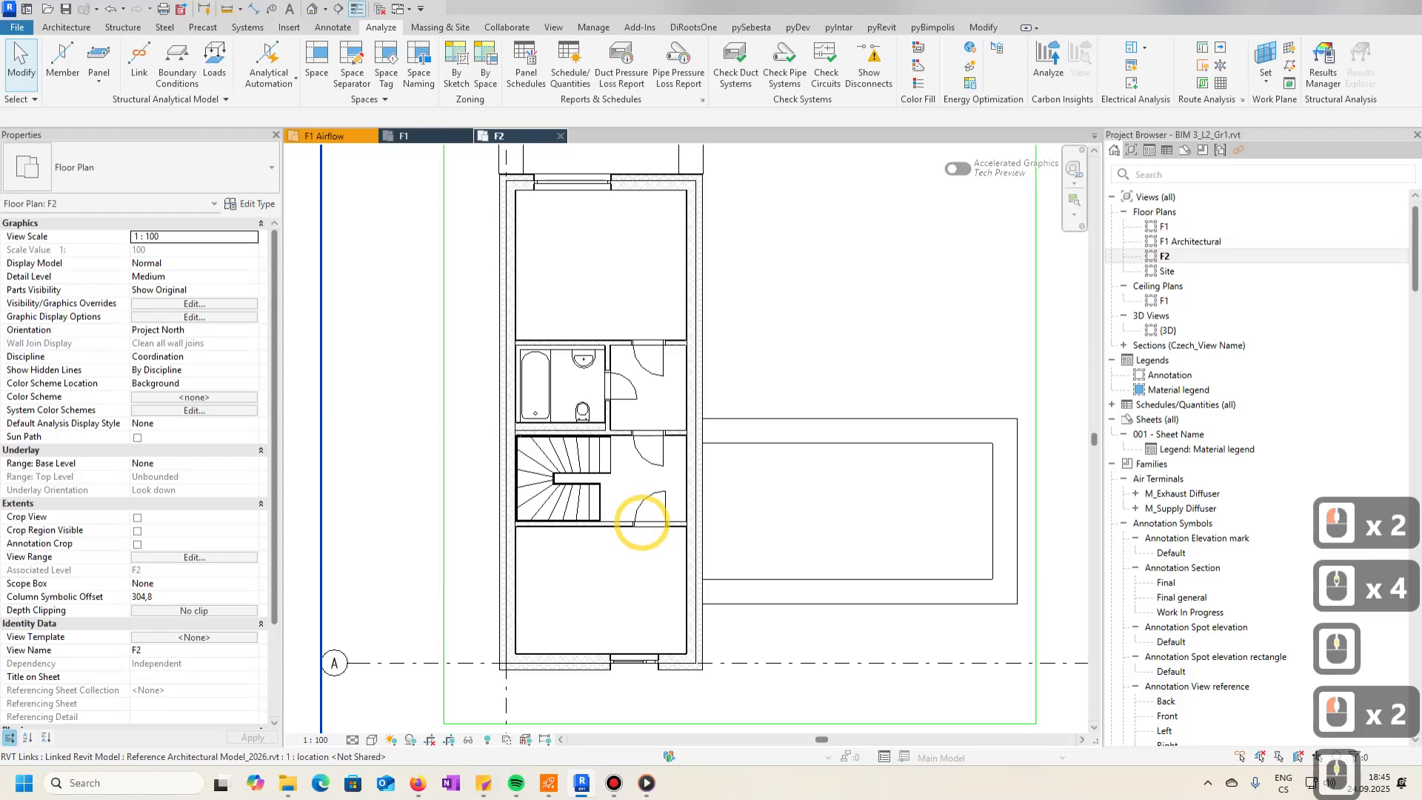
scroll(655, 339, "down", 3)
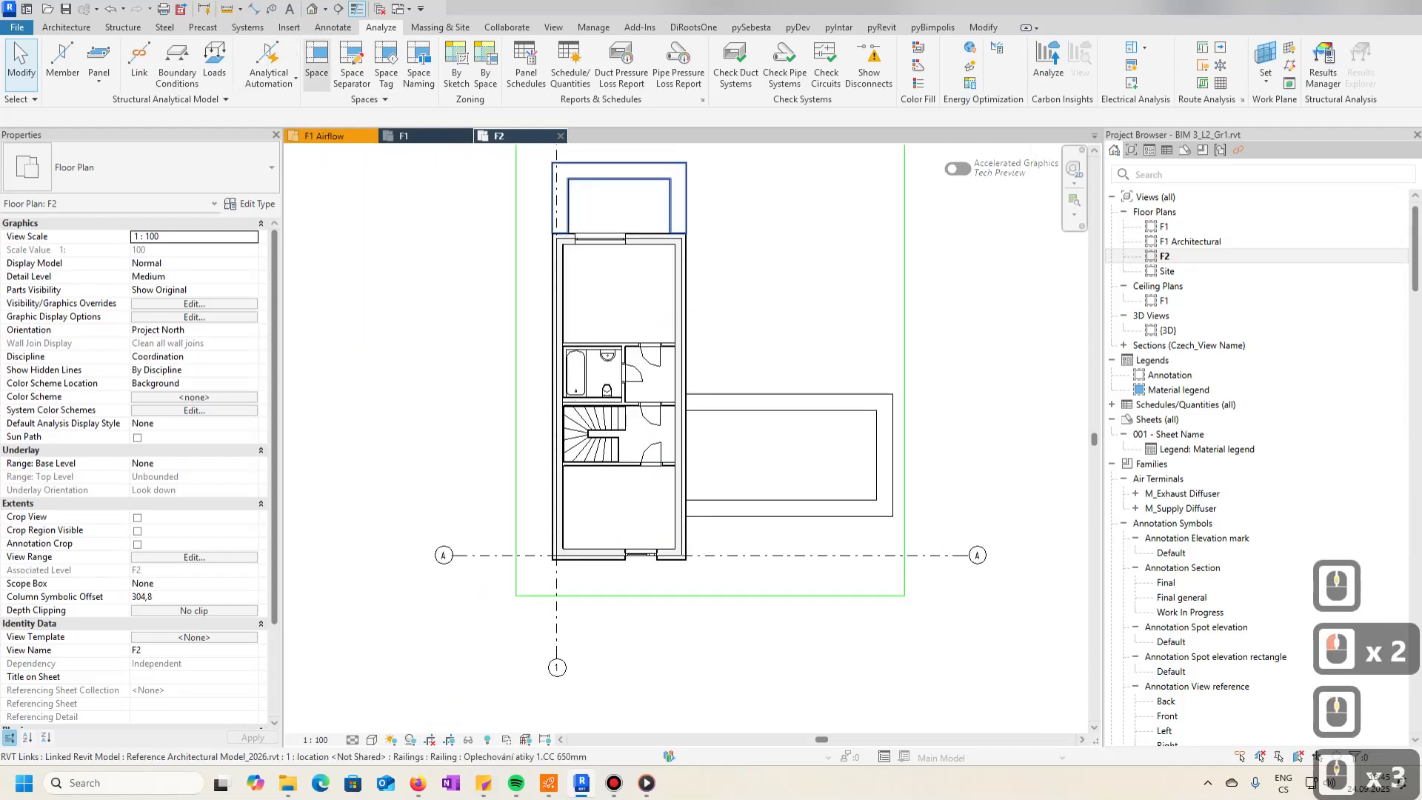
- Place tagged spaces on F2 in the upper and lower large rooms, the bathroom, the small room beside it and the stair corridor
left_click(316, 65)
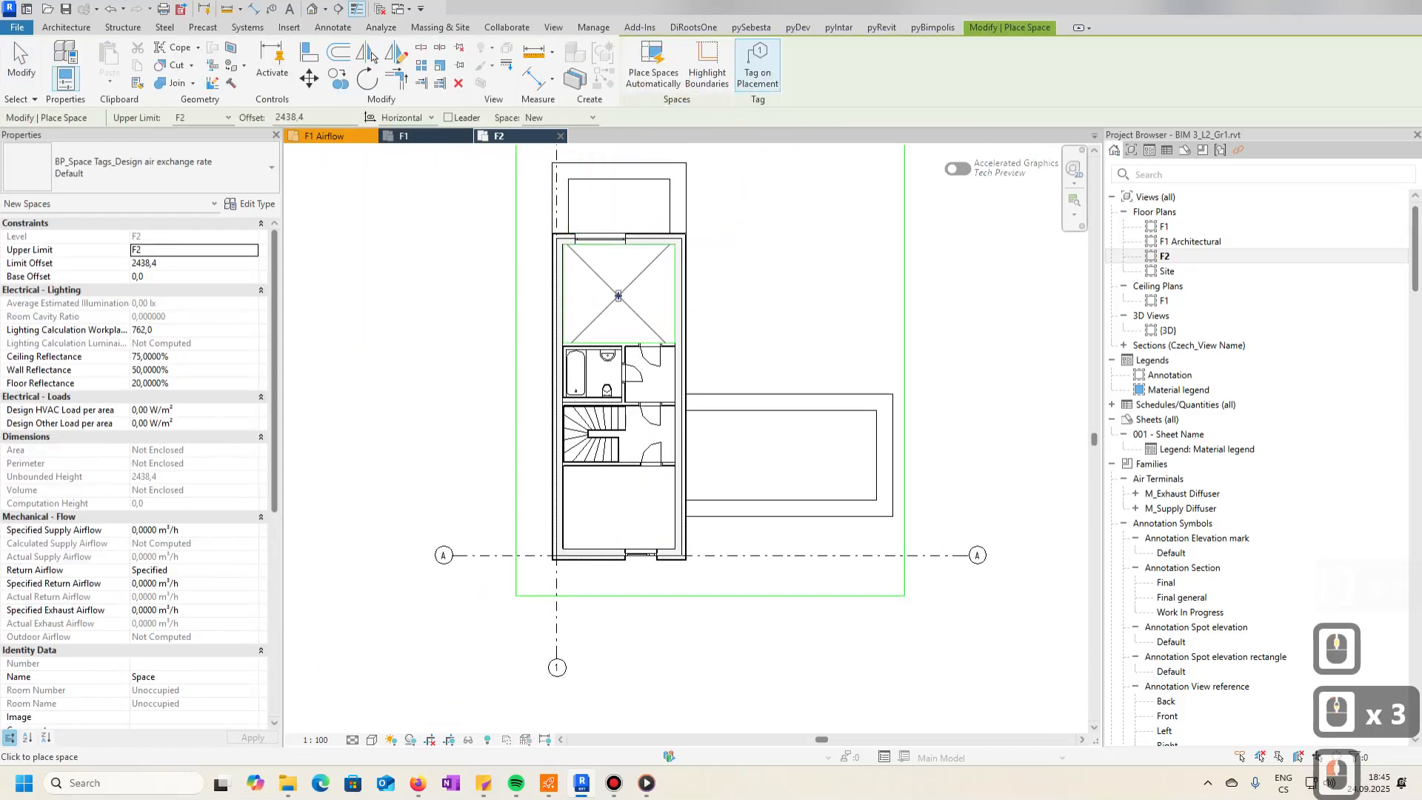
left_click(619, 295)
left_click(643, 393)
left_click(590, 363)
left_click(621, 489)
left_click(633, 436)
scroll(565, 375, "up", 6)
key("Escape")
key("Escape")
- Change the five space tags on F2 to the type BP_Space Tags_Airflow: Default
left_click(612, 363)
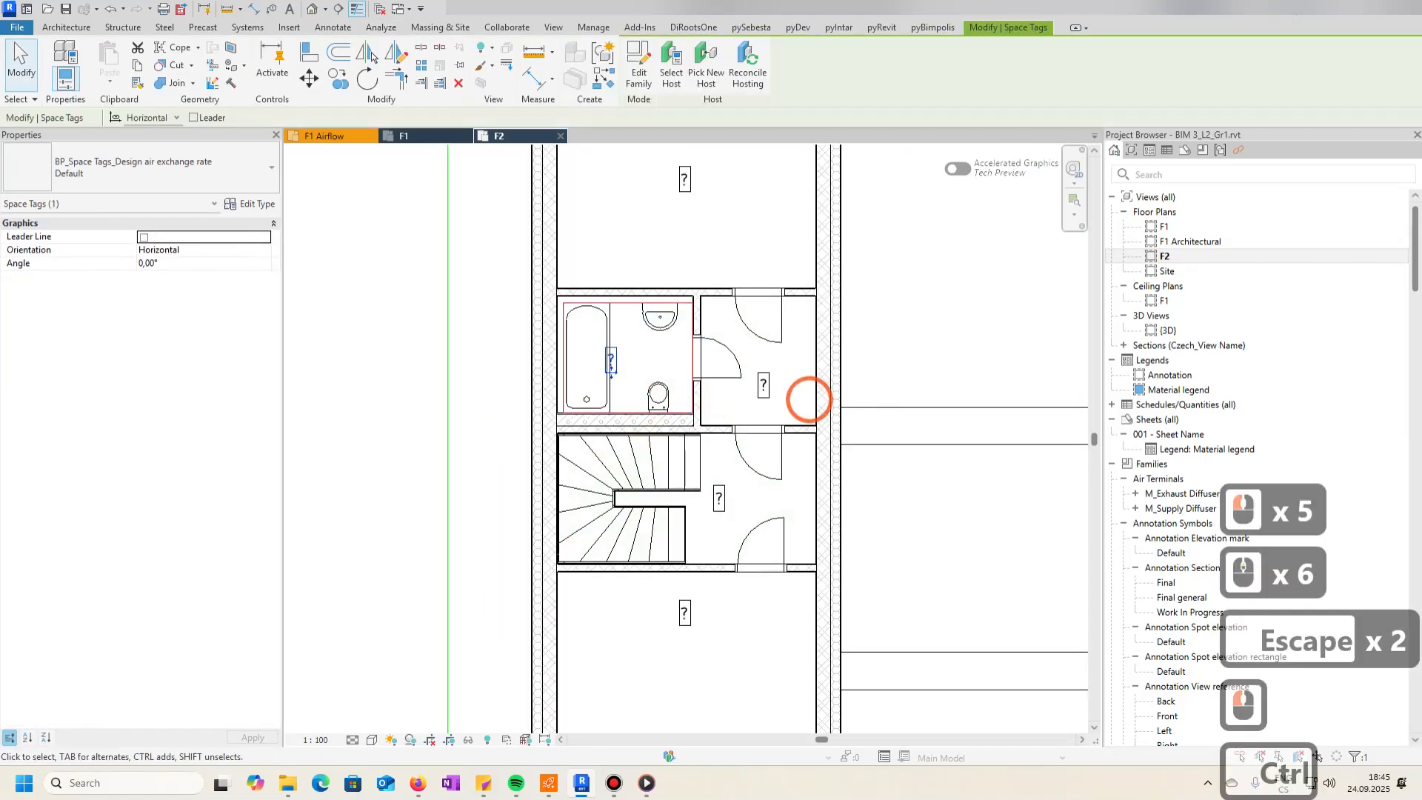
left_click(764, 385, "ctrl")
left_click(718, 498, "ctrl")
left_click(684, 612, "ctrl")
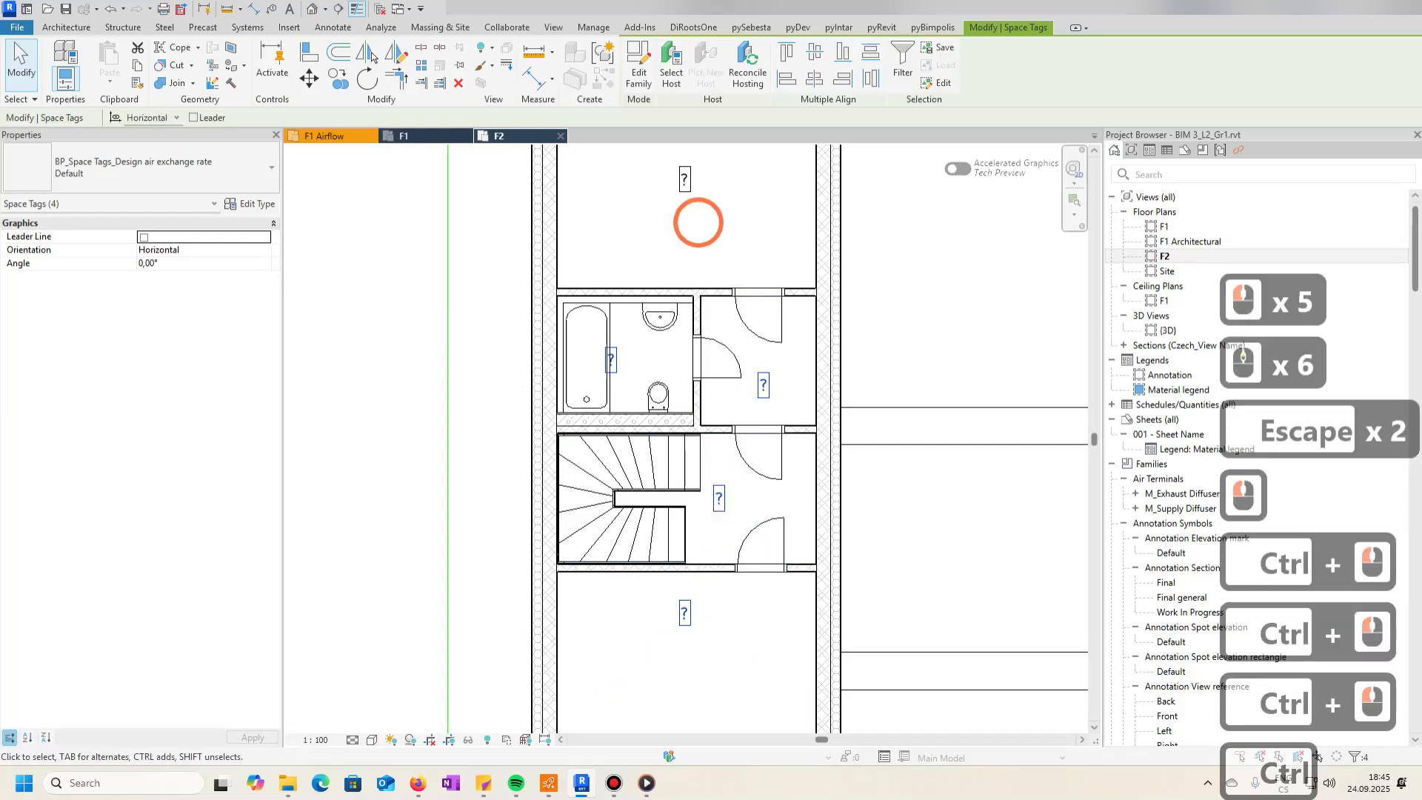
left_click(685, 181, "ctrl")
left_click(200, 168)
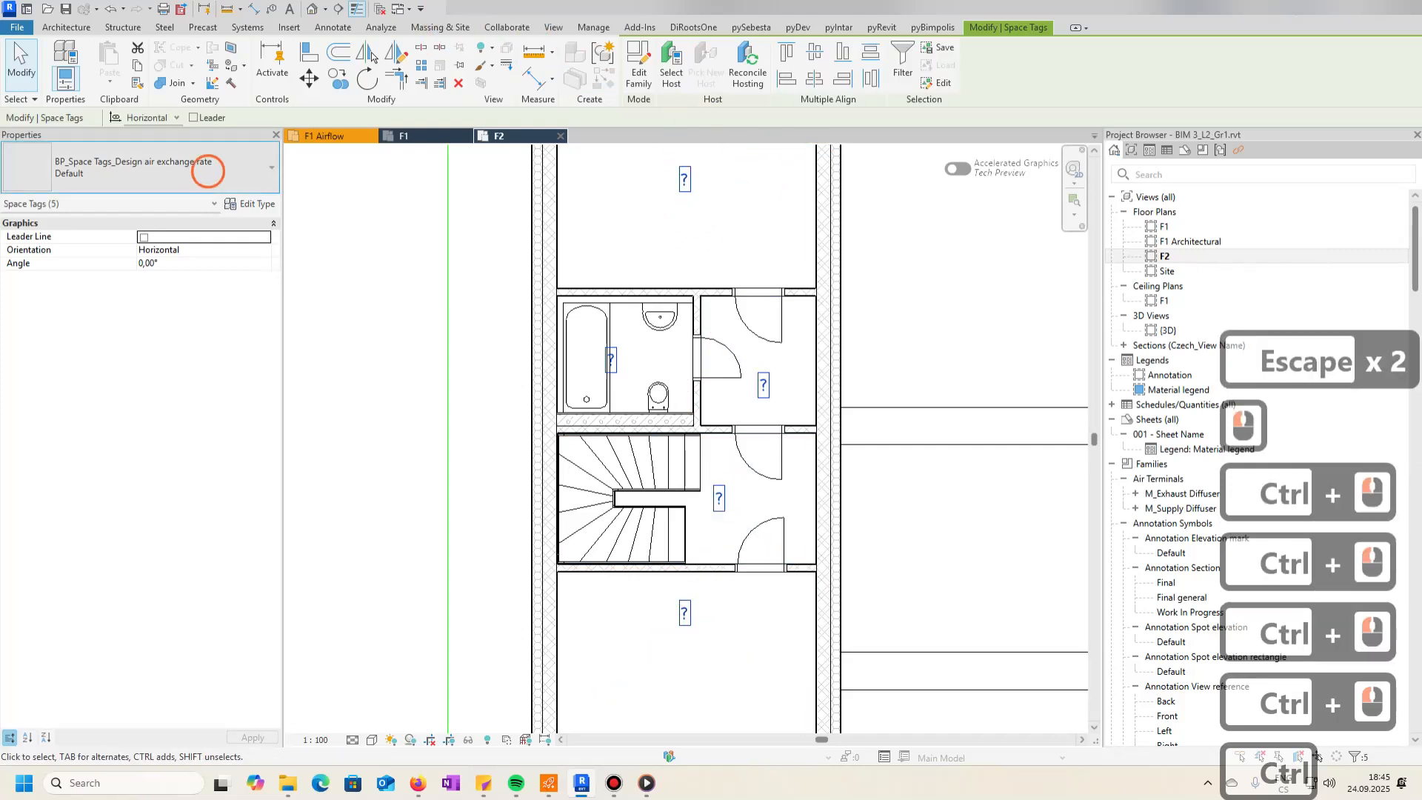
scroll(178, 279, "up", 3)
left_click(177, 298)
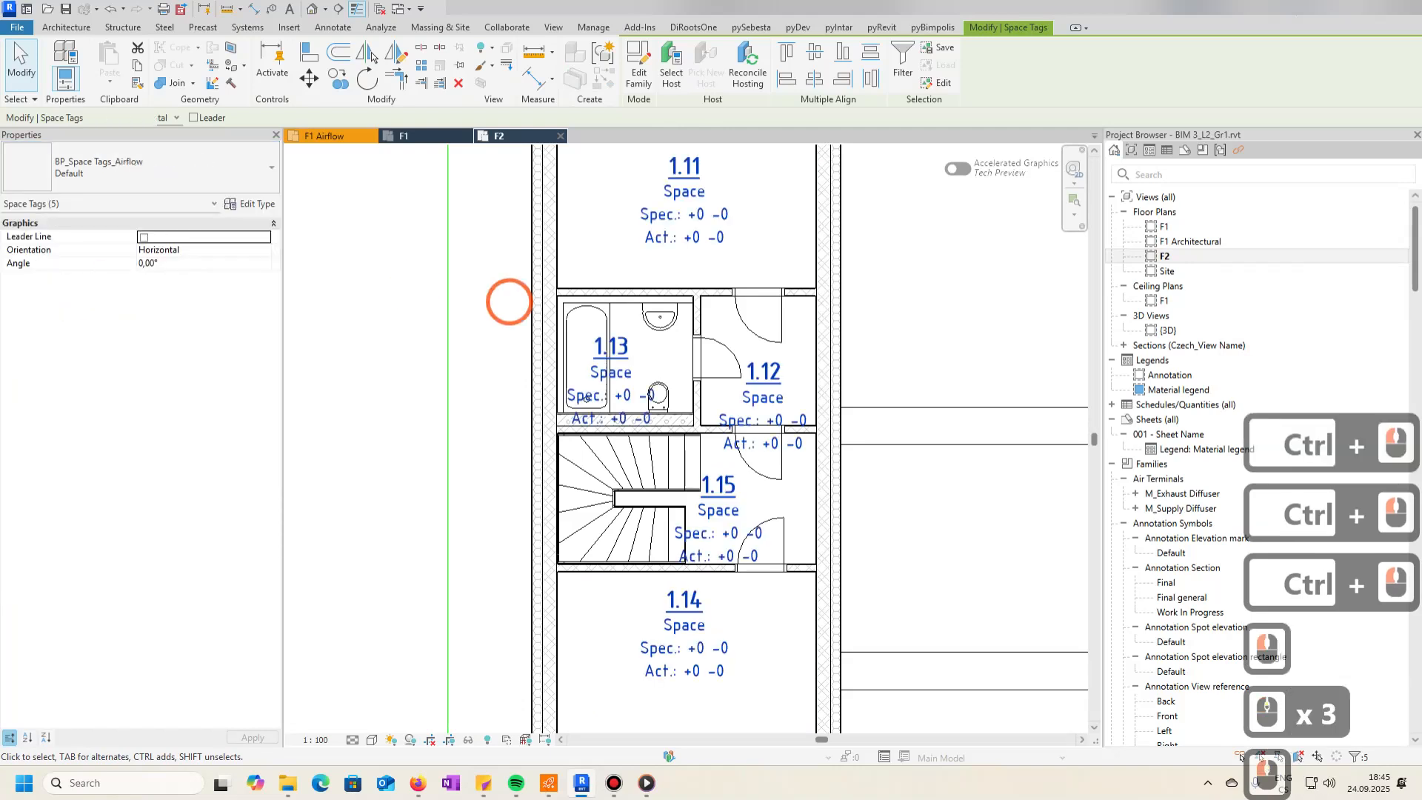
scroll(545, 344, "down", 4)
key("Escape")
key("Escape")
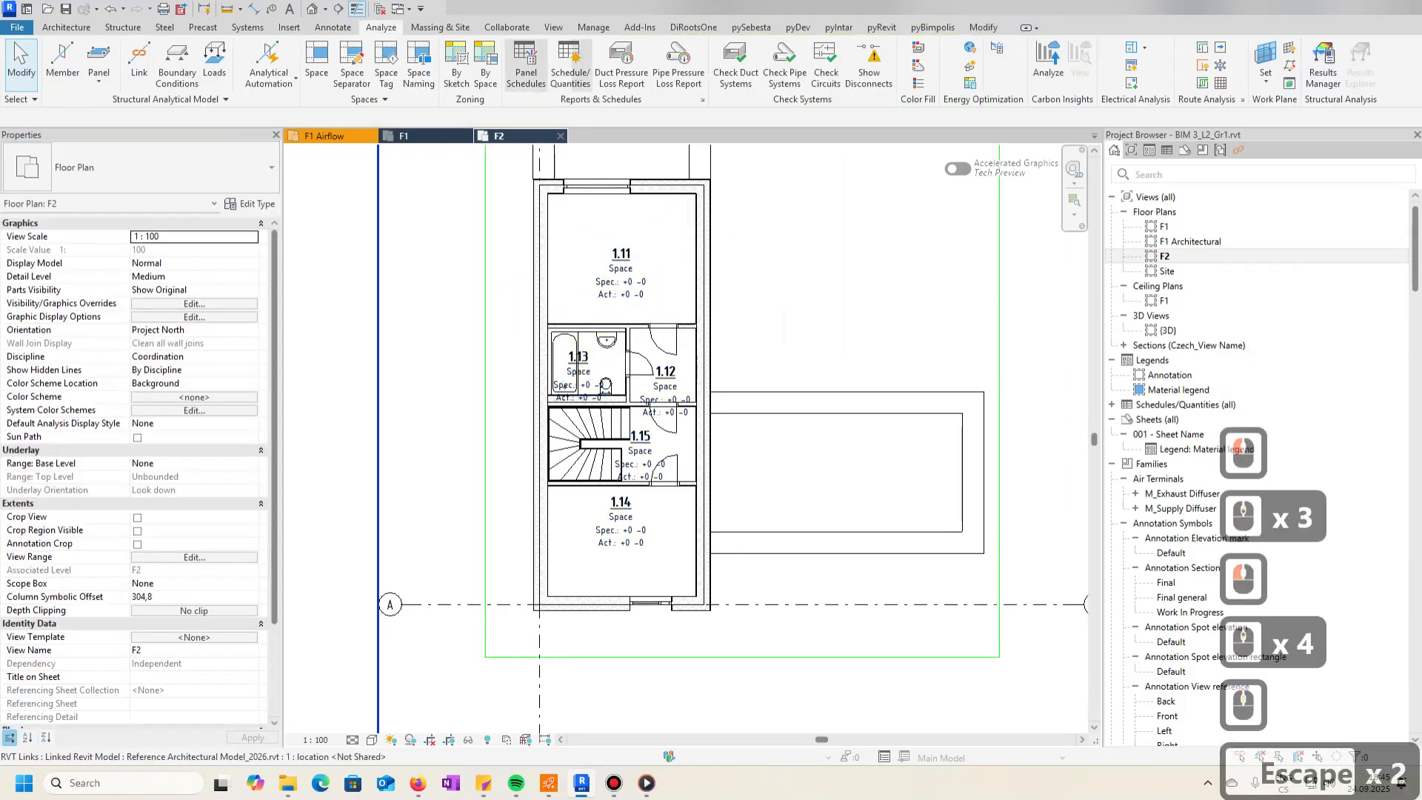
- Apply room names and numbers to the new F2 spaces using Space Naming across all levels
left_click(418, 65)
left_click(845, 585)
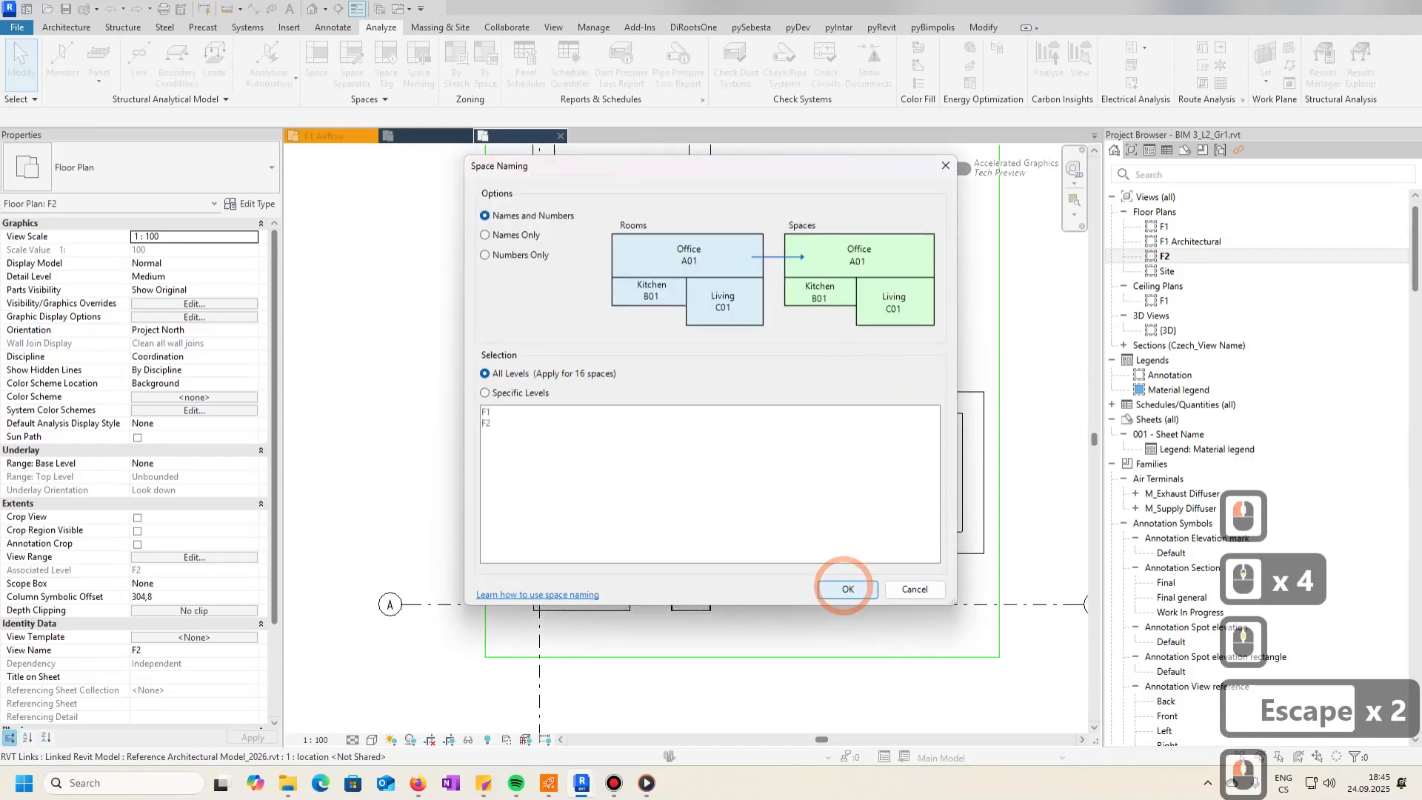
scroll(676, 492, "up", 7)
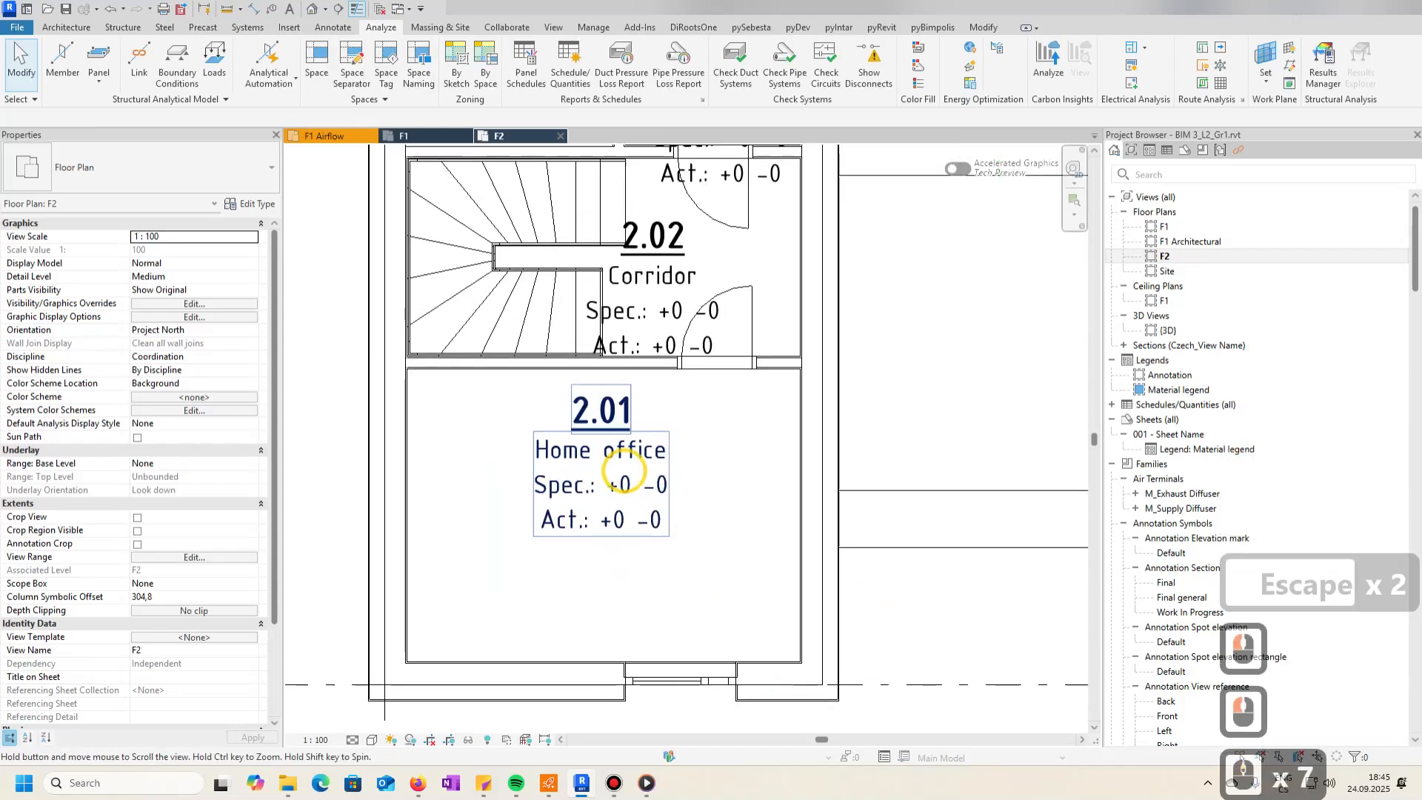
middle_click_drag(650, 420, 620, 590)
scroll(653, 490, "down", 7)
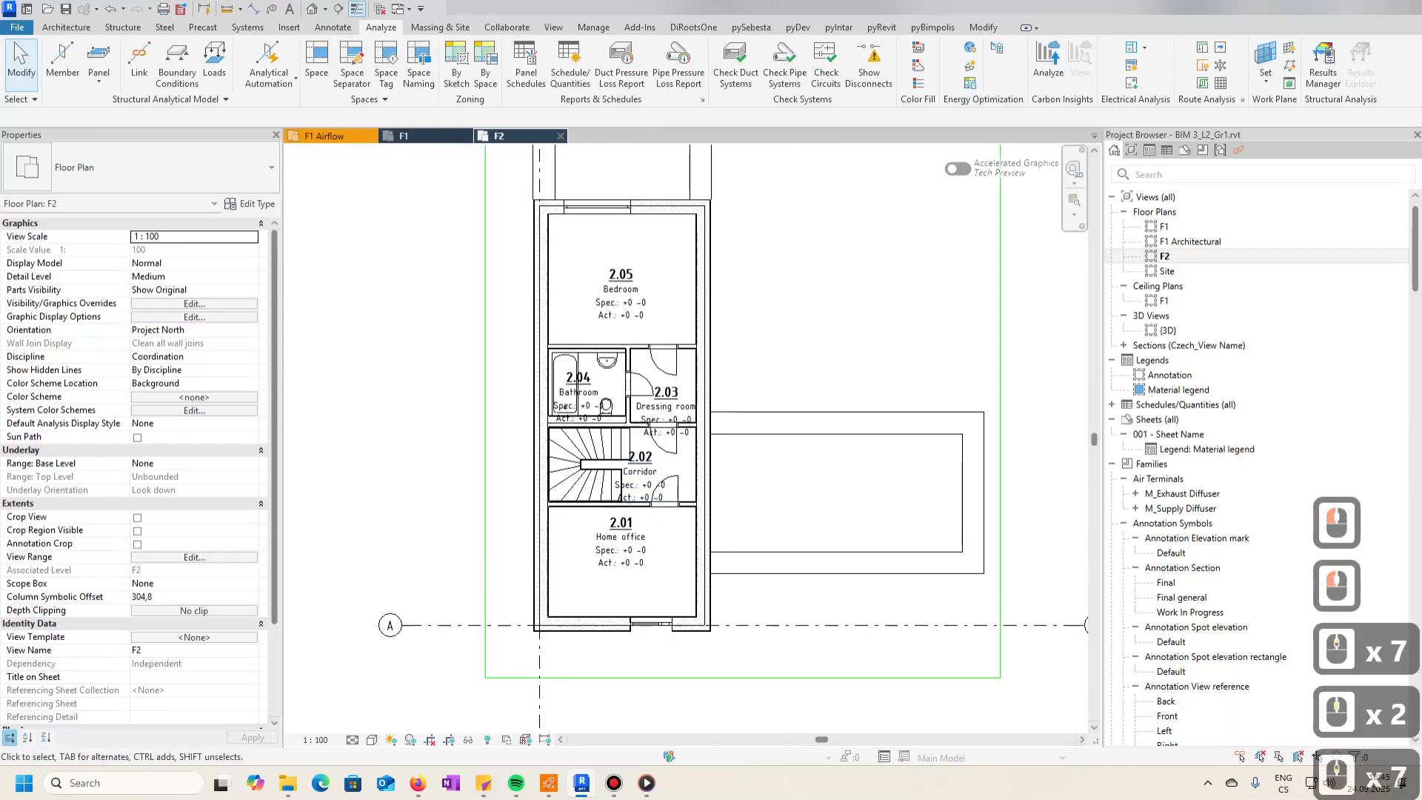
- Open the F1 floor plan and set the specified supply airflow of bedroom 1.08 to 50 m³/h
double_click(1164, 226)
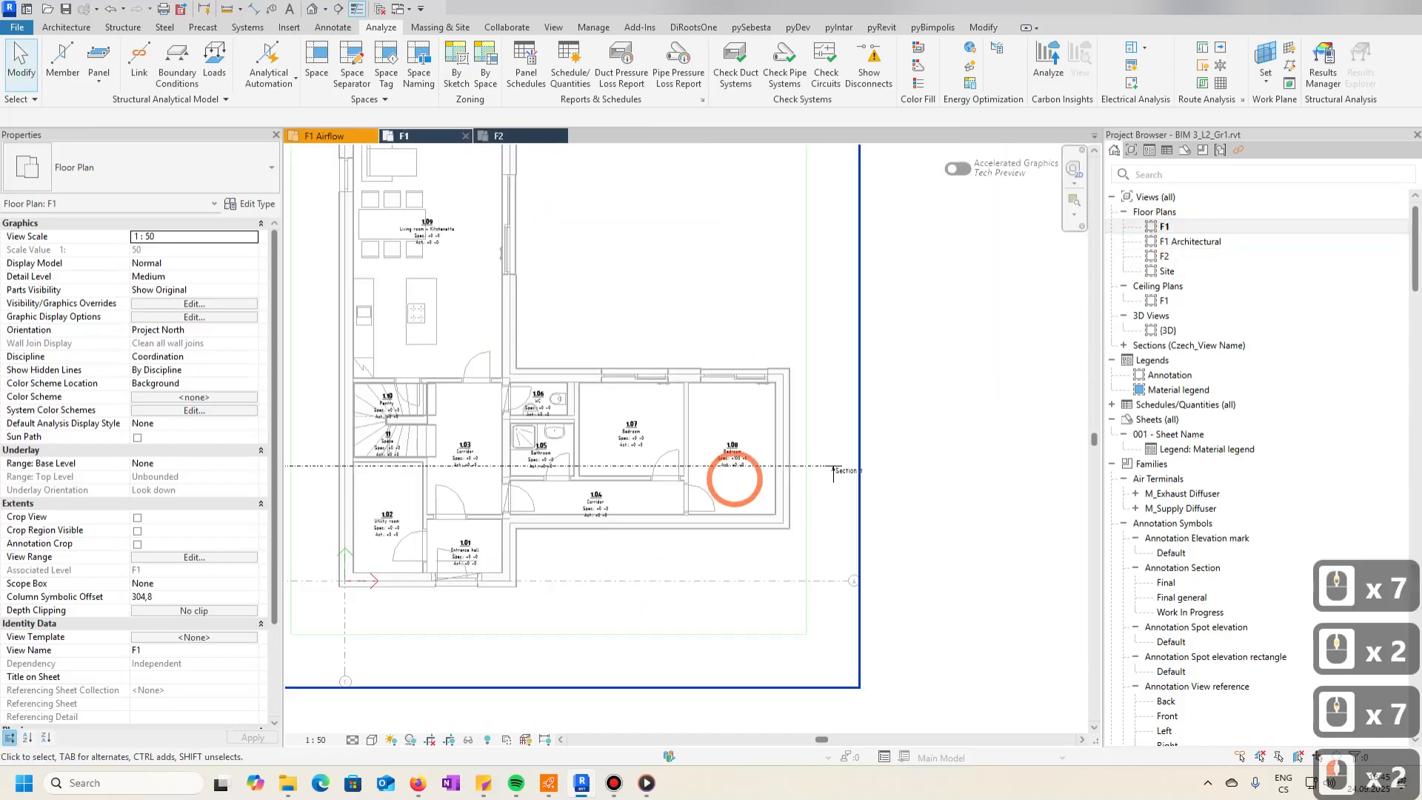
scroll(731, 476, "up", 2)
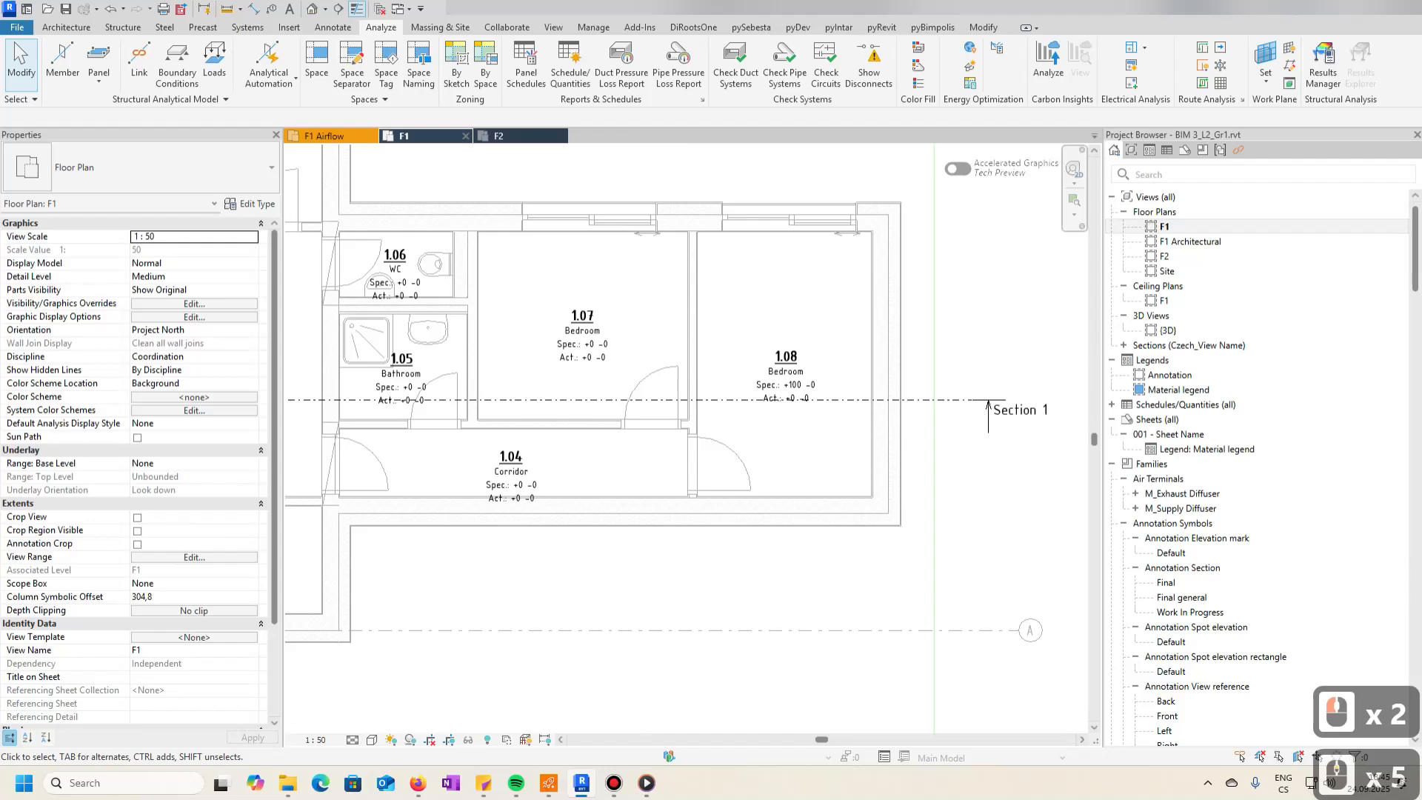
scroll(657, 287, "up", 4)
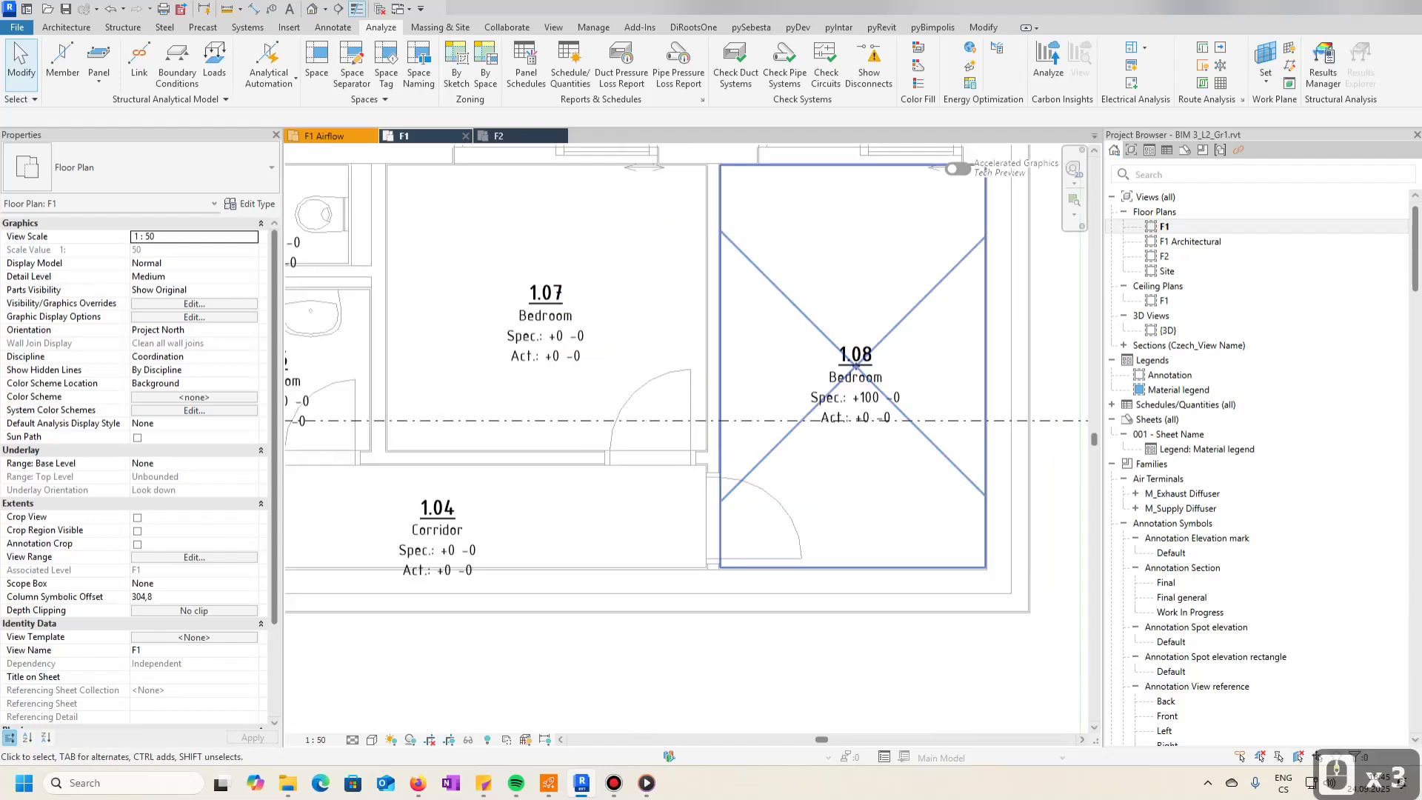
left_click(658, 287)
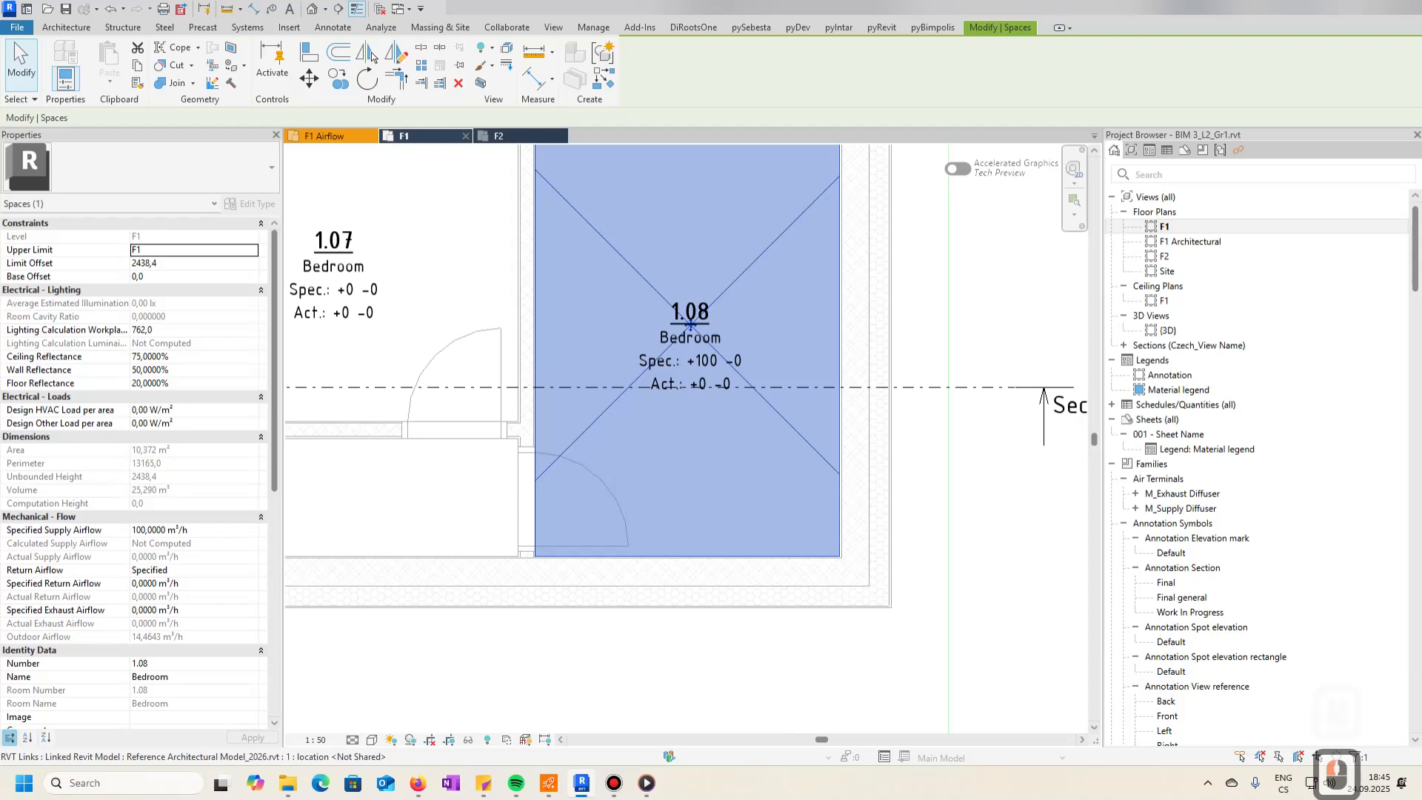
left_click(202, 530)
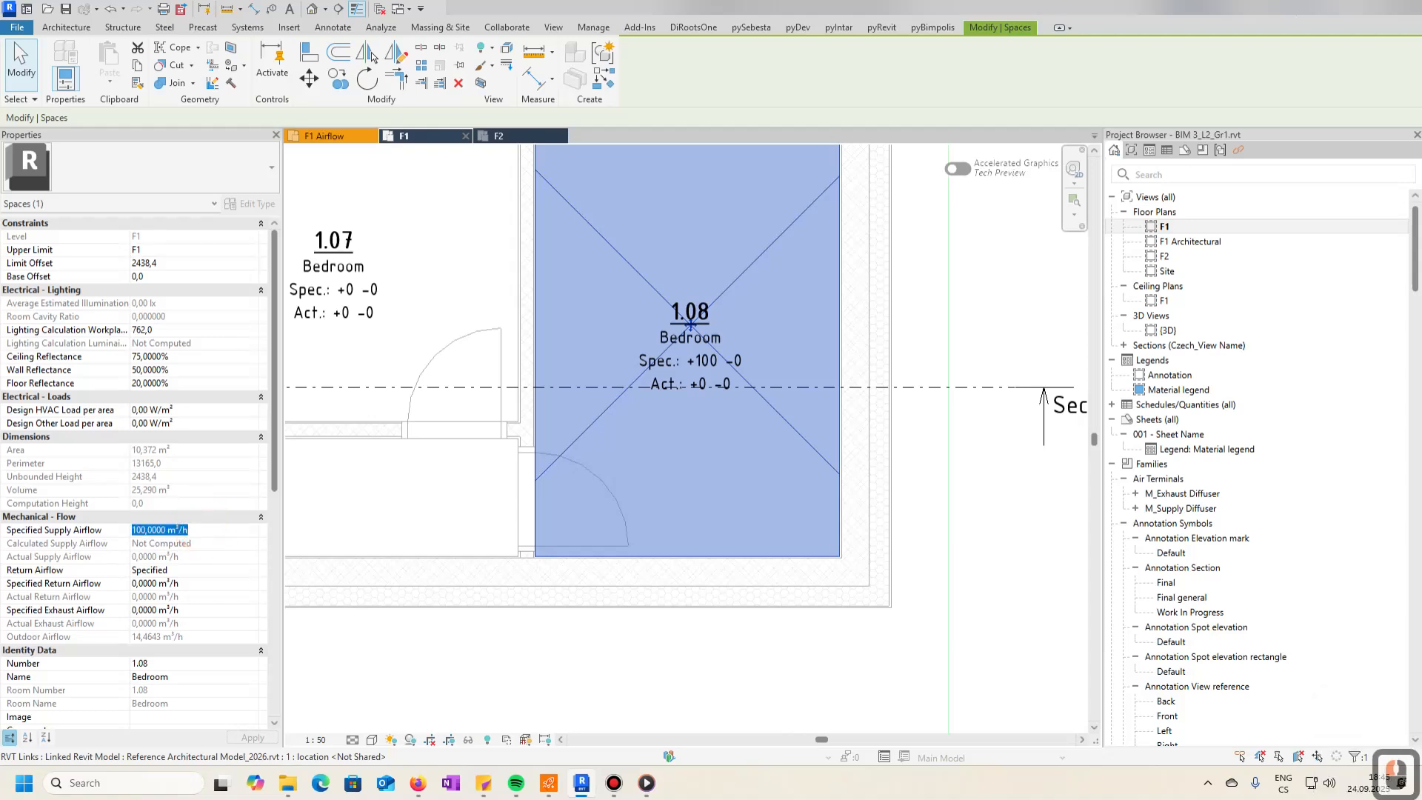
type("50")
key("Return")
right_click(300, 469)
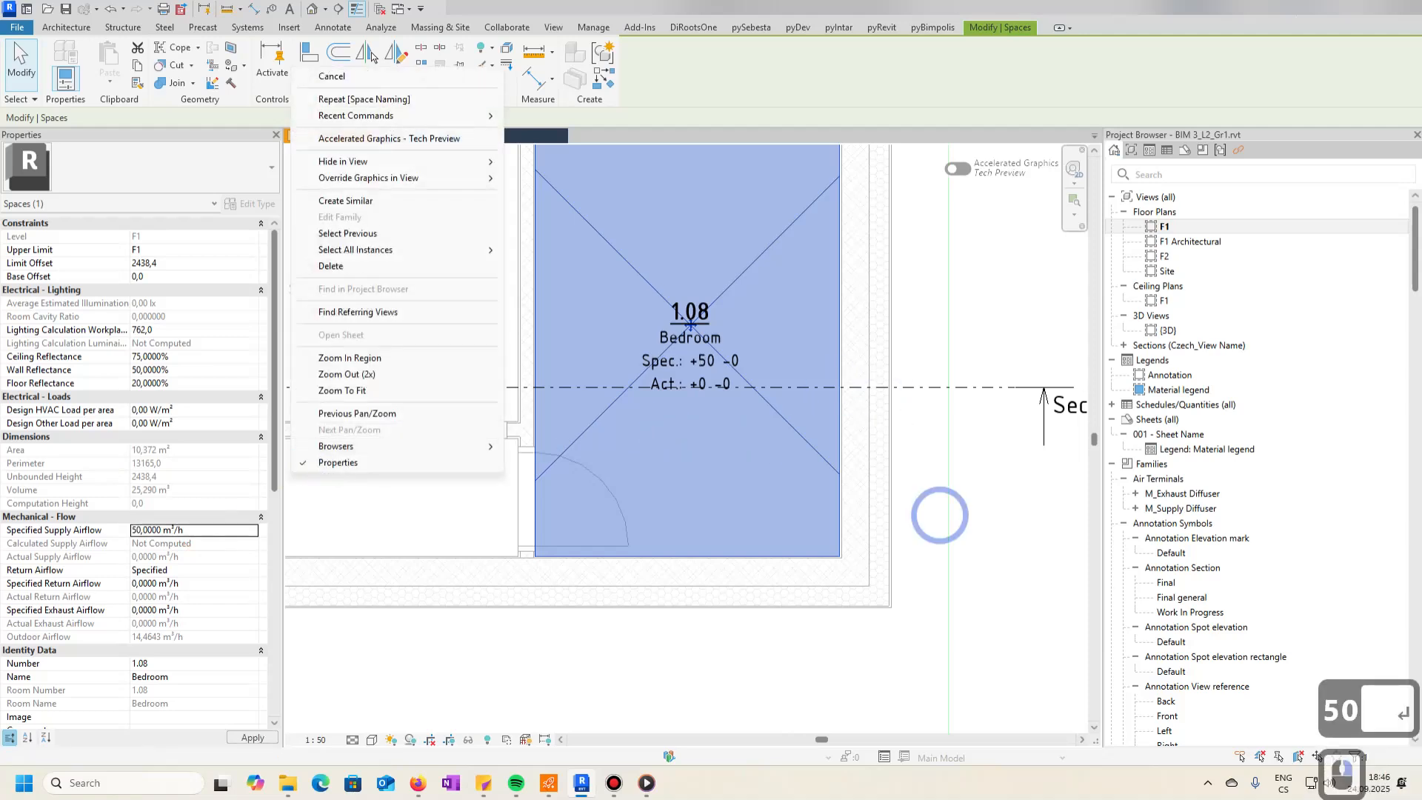
left_click(871, 325)
- Set the specified supply airflow of bedroom 1.07 to 50 m³/h
scroll(863, 355, "down", 4)
middle_click_drag(871, 389, 914, 401)
scroll(659, 354, "up", 4)
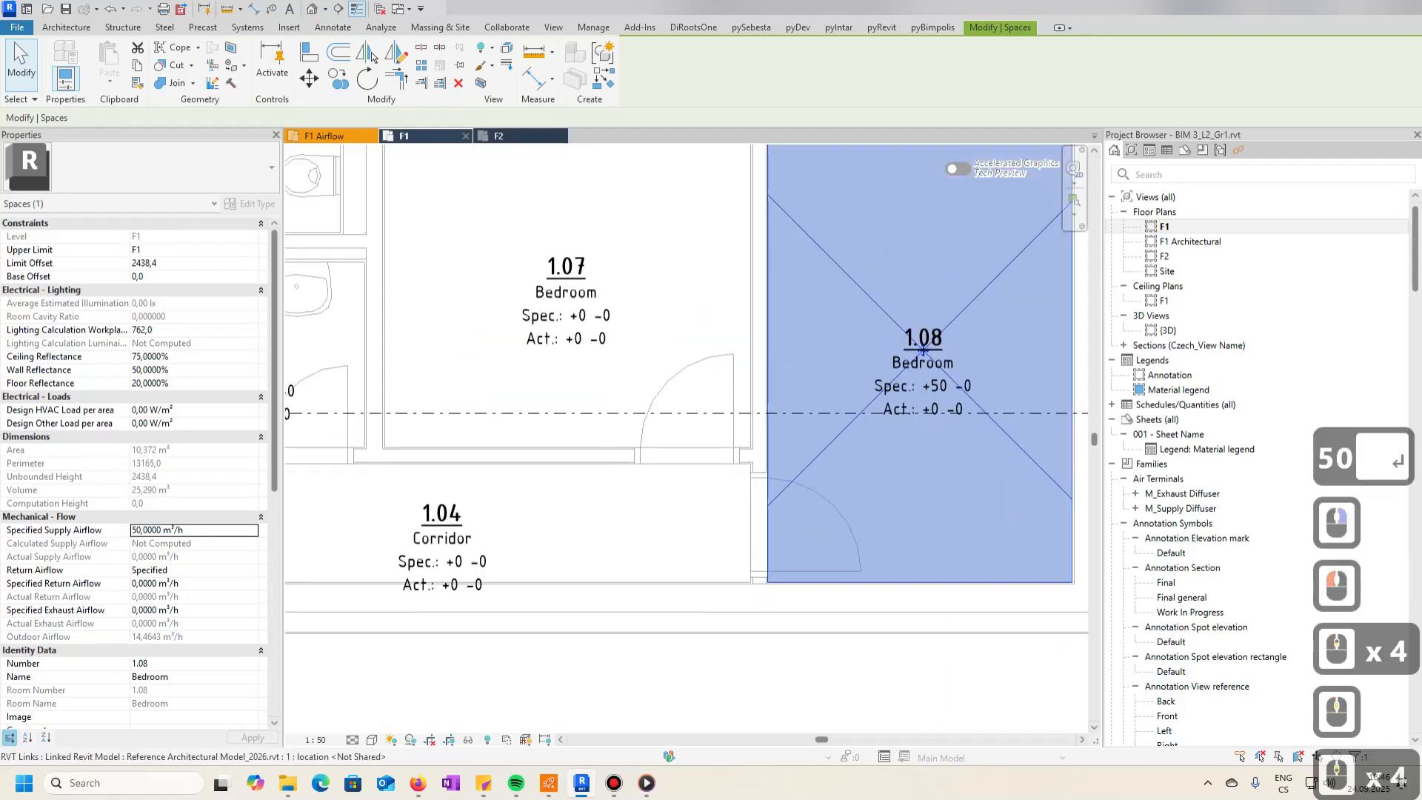
scroll(729, 412, "up", 5)
left_click(729, 412)
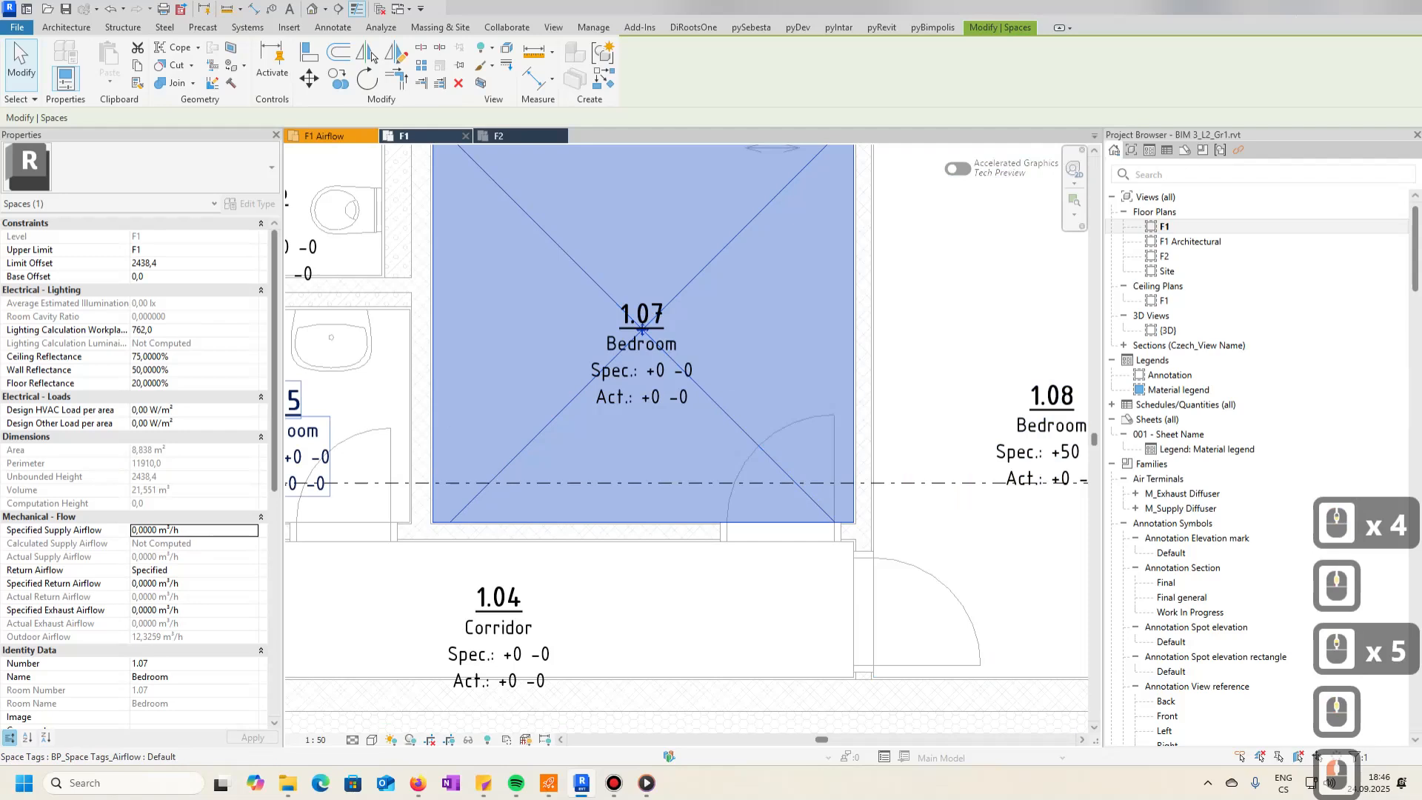
left_click(208, 529)
left_click(208, 527)
type("50")
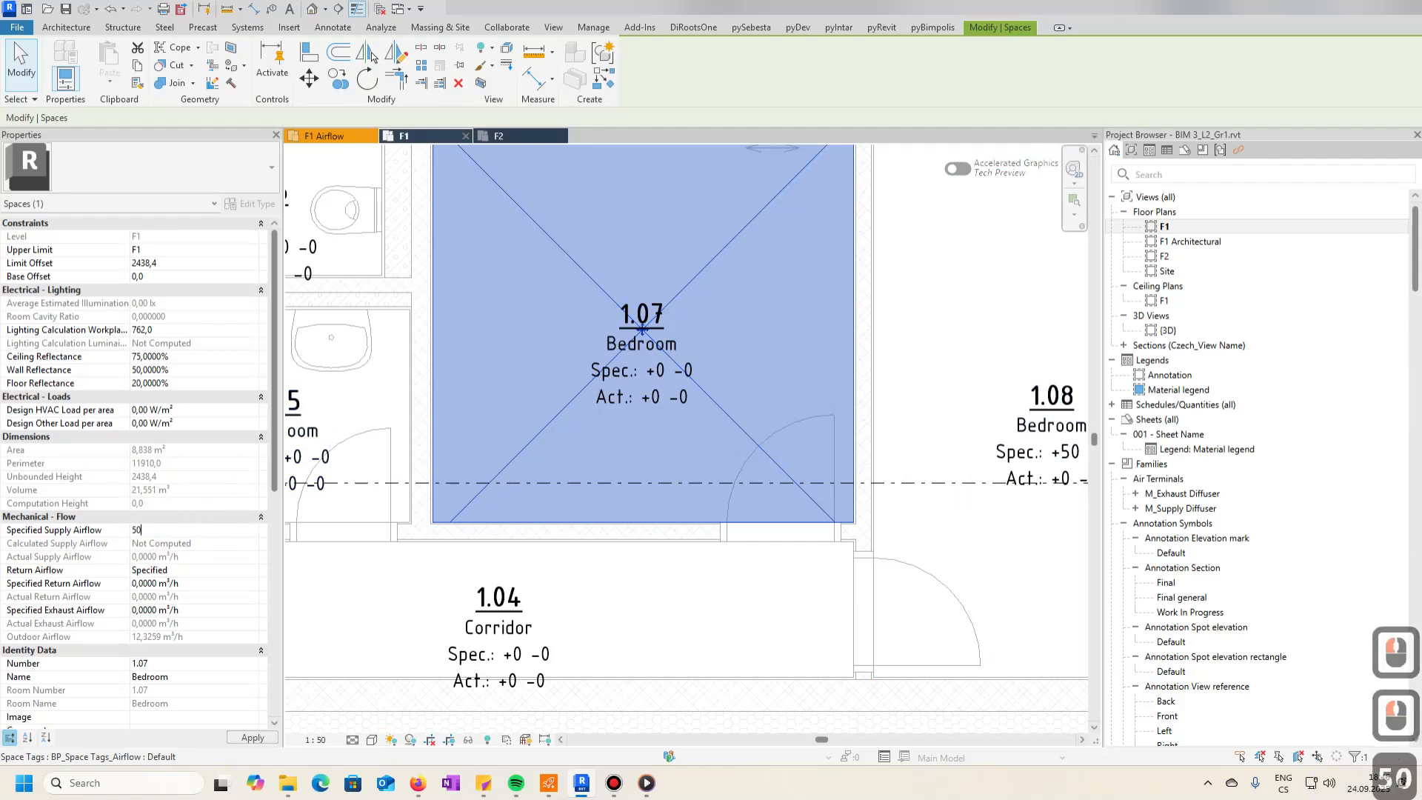
- Set the specified exhaust airflow of bathroom 1.05 to 90 m³/h
scroll(763, 416, "down", 5)
middle_click_drag(722, 423, 968, 486)
scroll(807, 511, "up", 7)
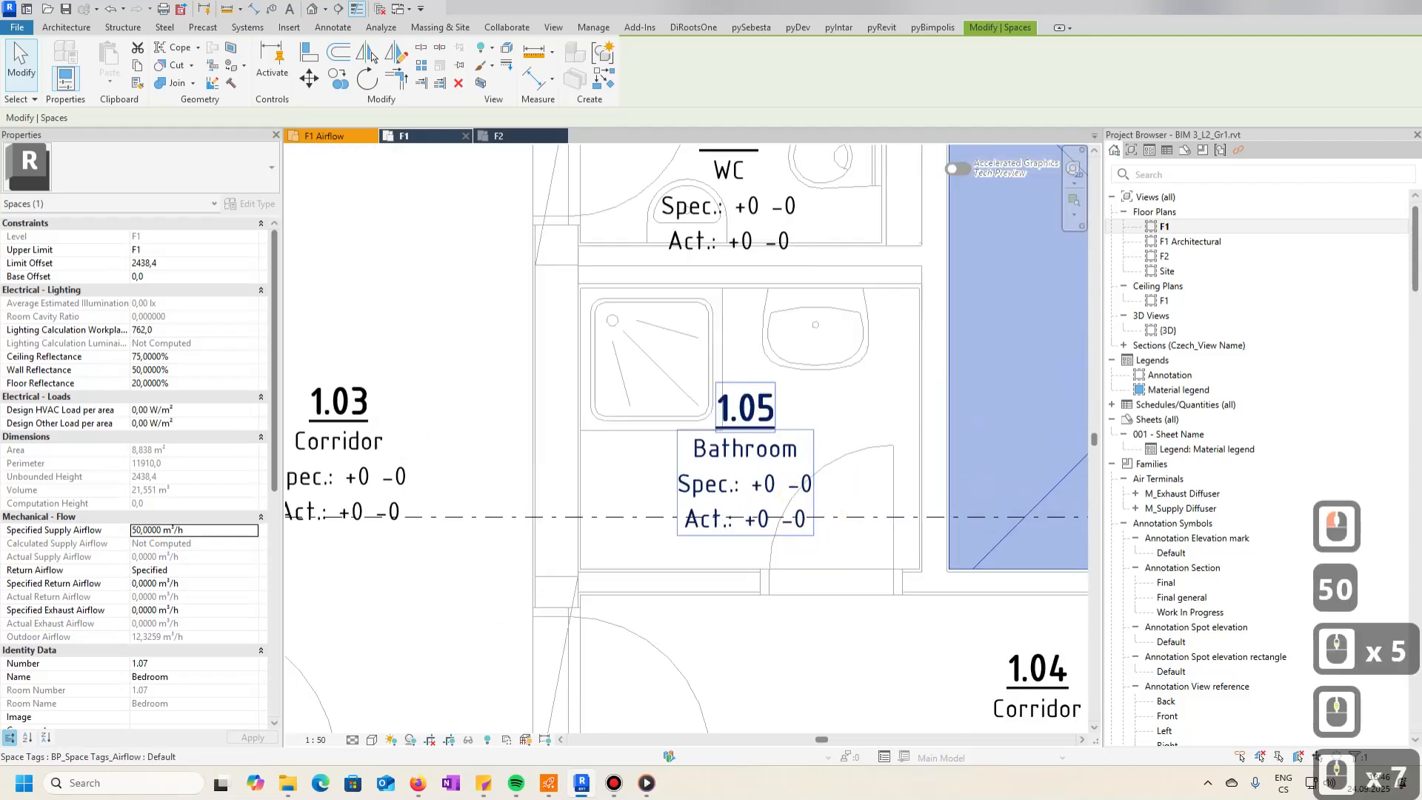
left_click(780, 583)
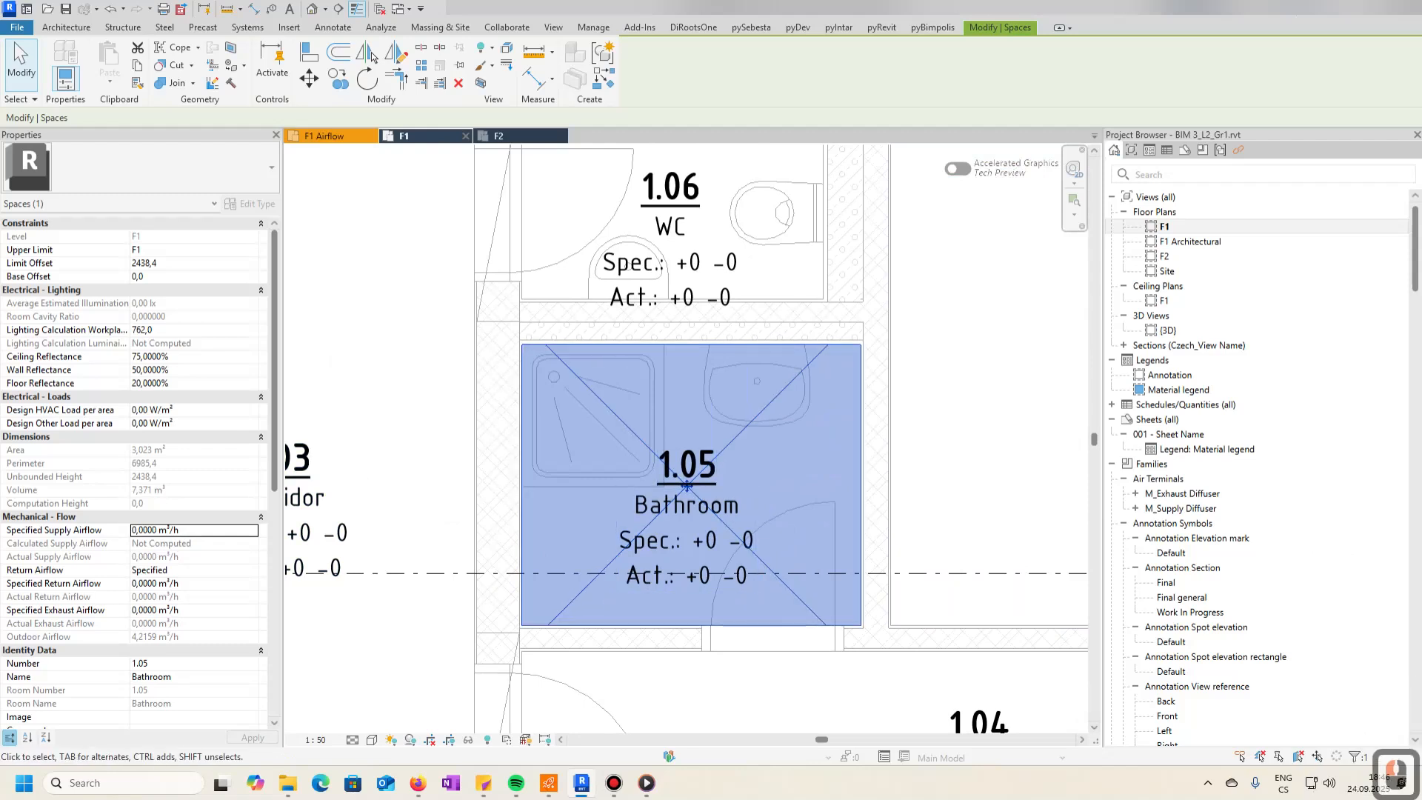
left_click(194, 609)
double_click(109, 597)
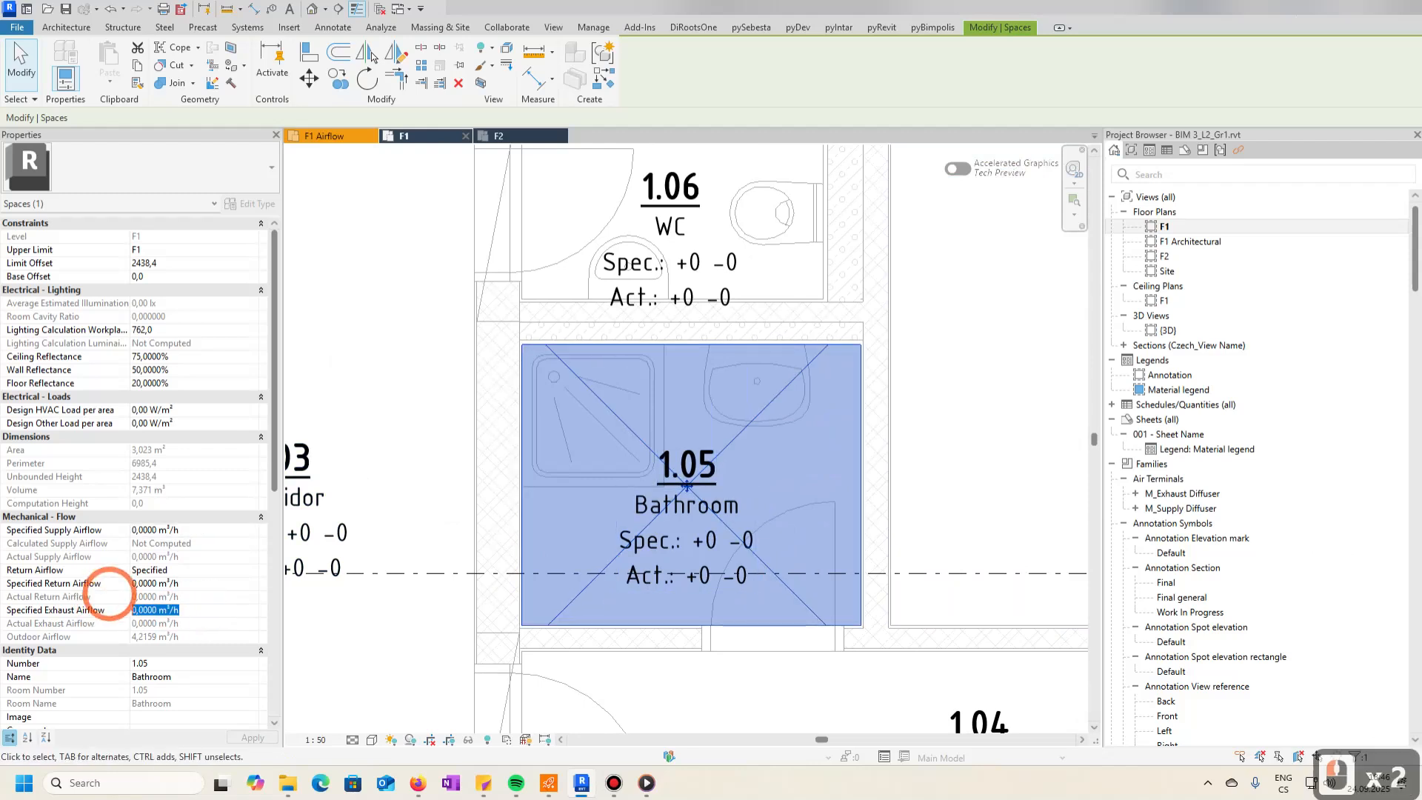
type("90")
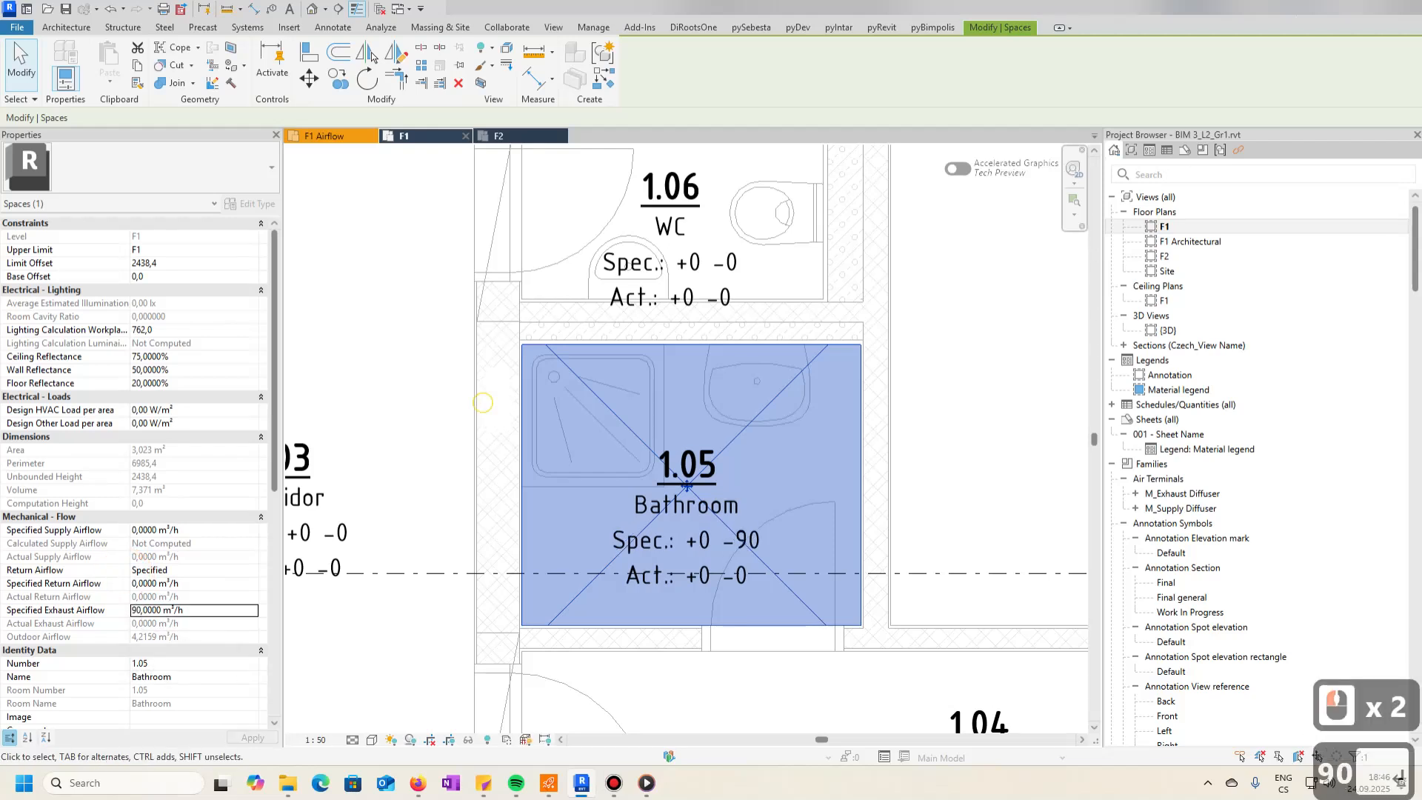
- Set the specified exhaust airflow of WC 1.06 to 50 m³/h
middle_click_drag(502, 416, 464, 588)
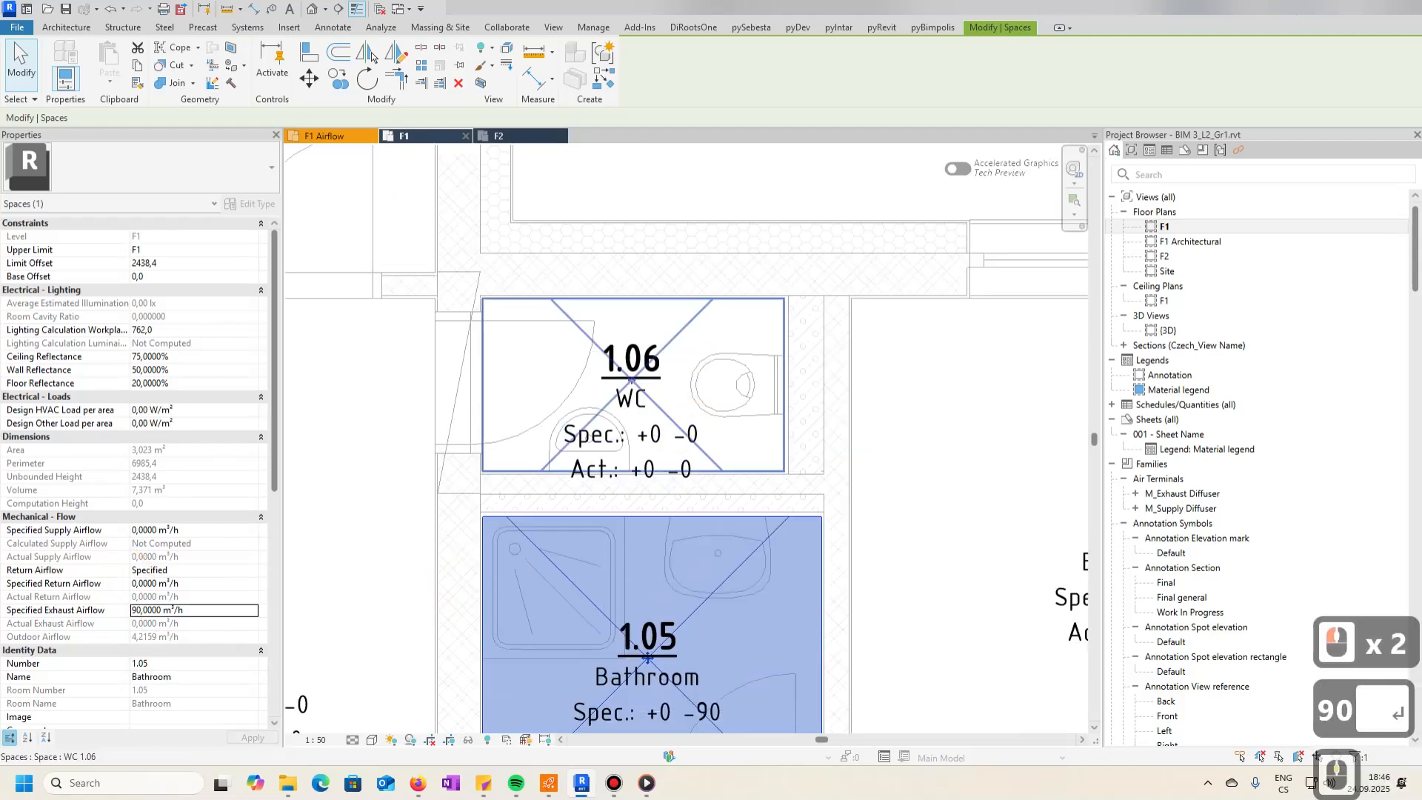
left_click(726, 321)
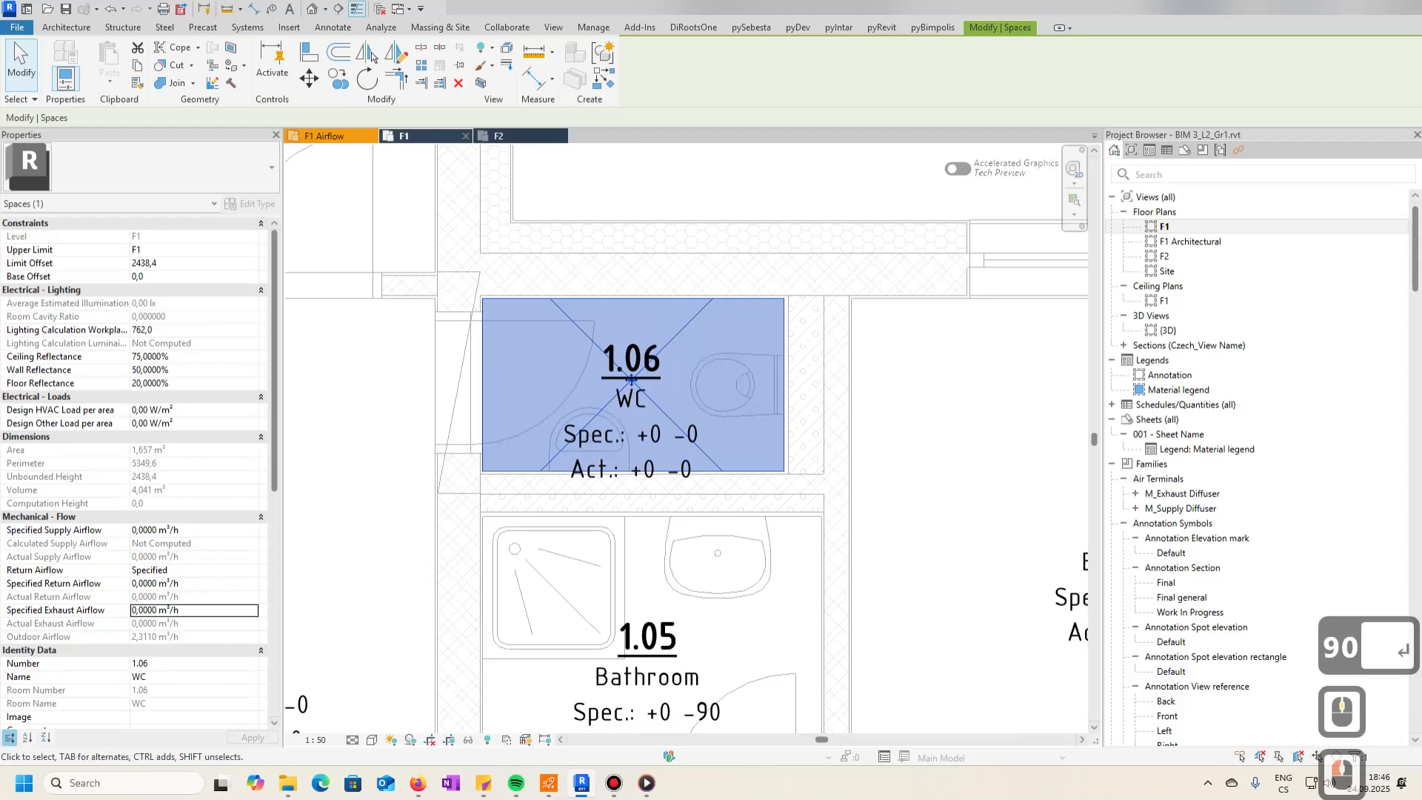
left_click(198, 609)
type("50")
key("Return")
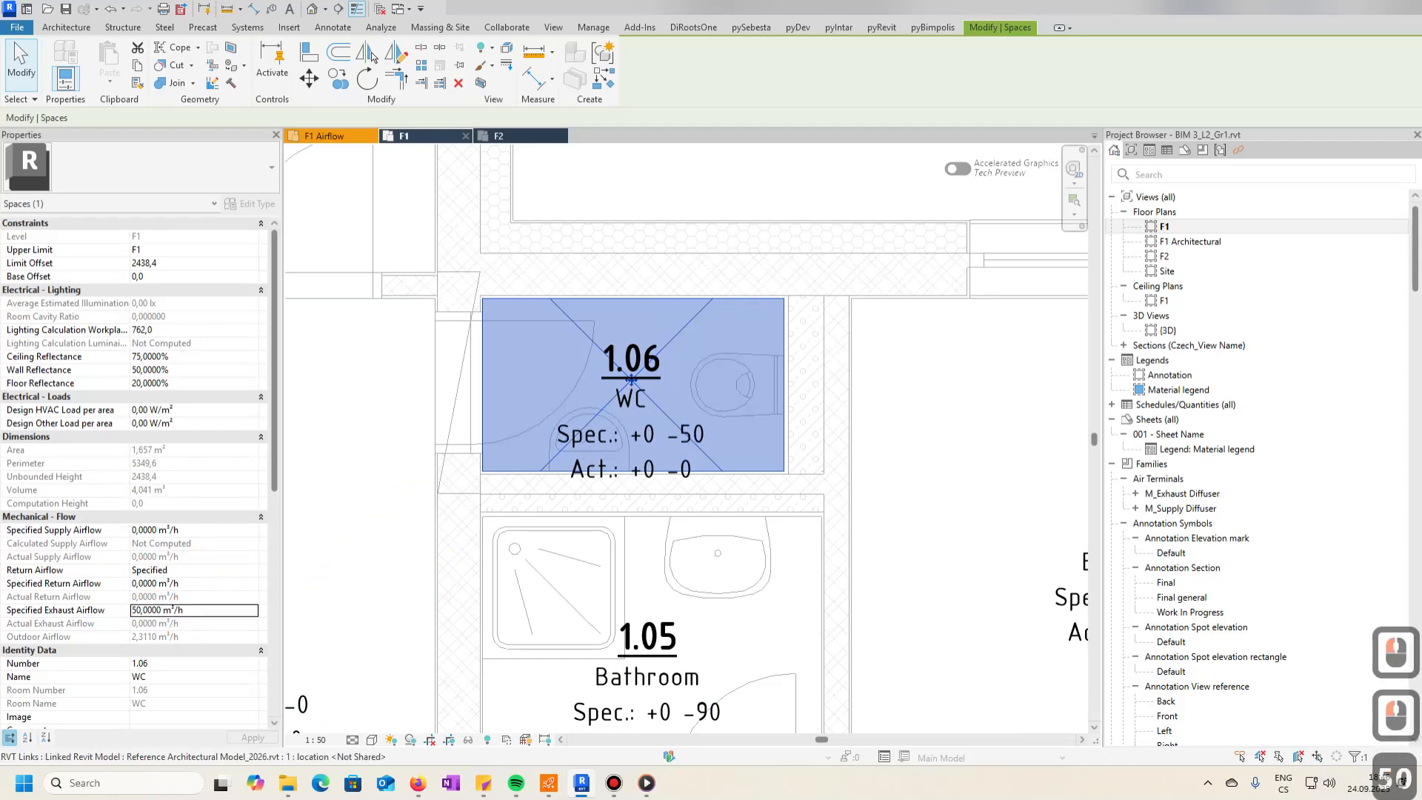
scroll(654, 419, "up", 6)
scroll(711, 392, "down", 8)
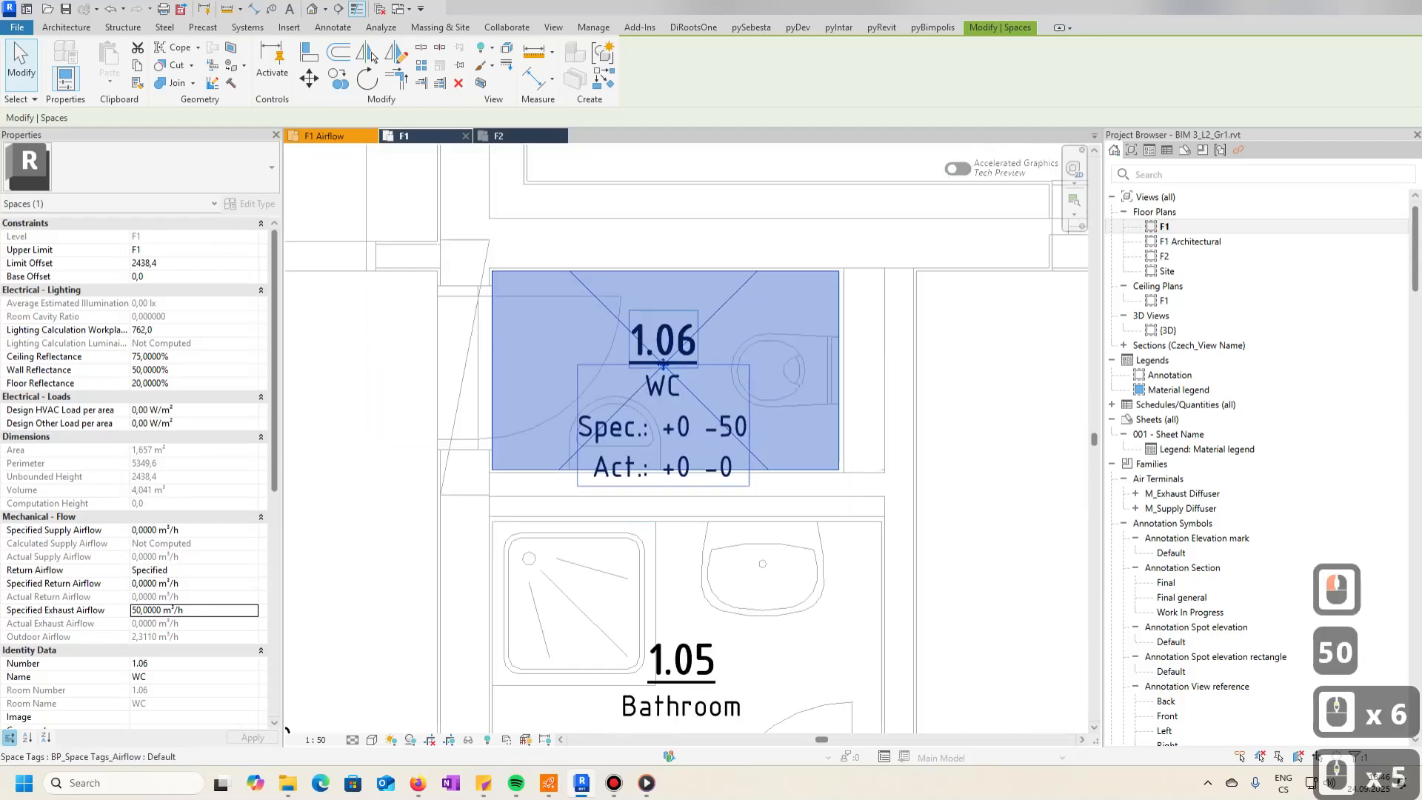
scroll(696, 371, "up", 8)
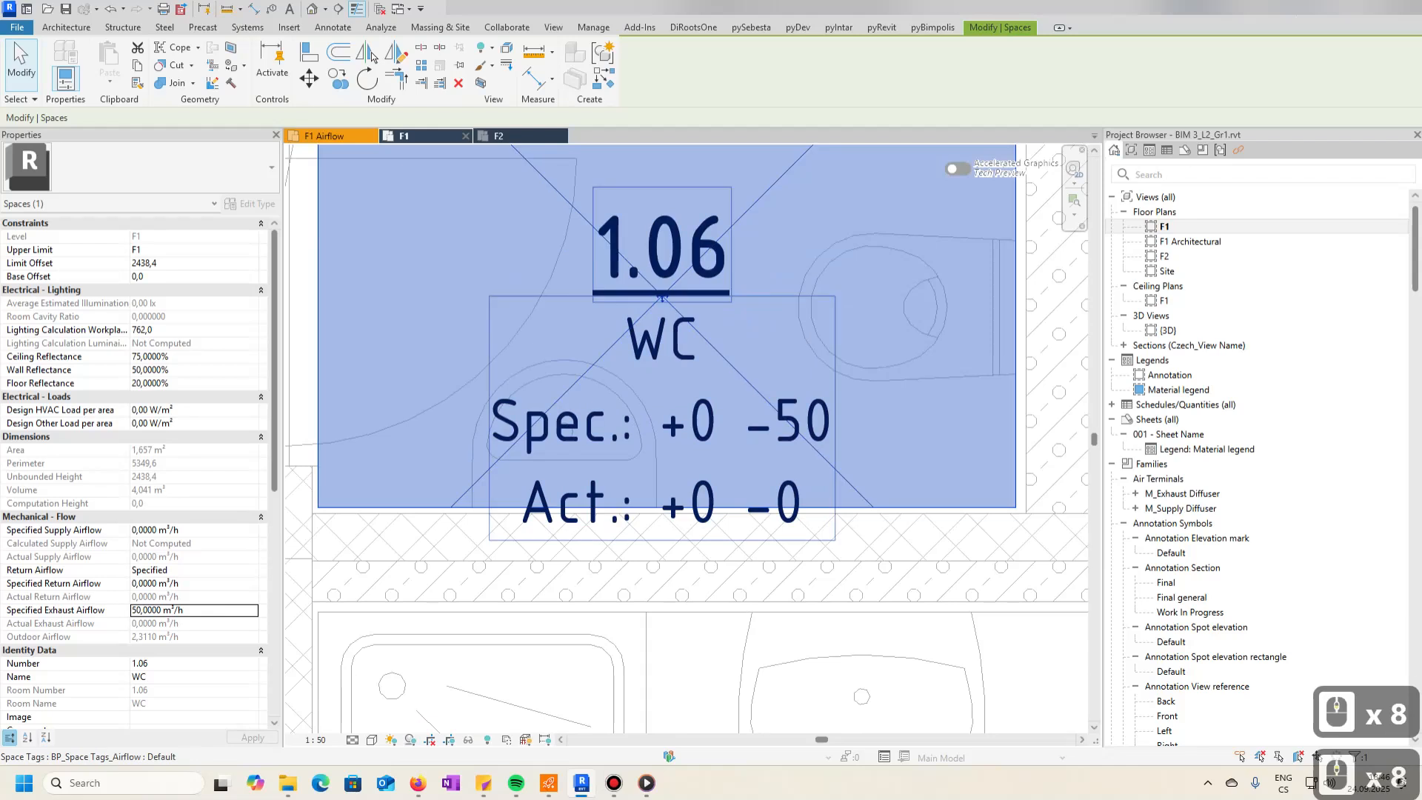
- Delete the tag of the unnamed space 11 on the staircase below the pantry
scroll(694, 641, "down", 14)
scroll(694, 641, "up", 2)
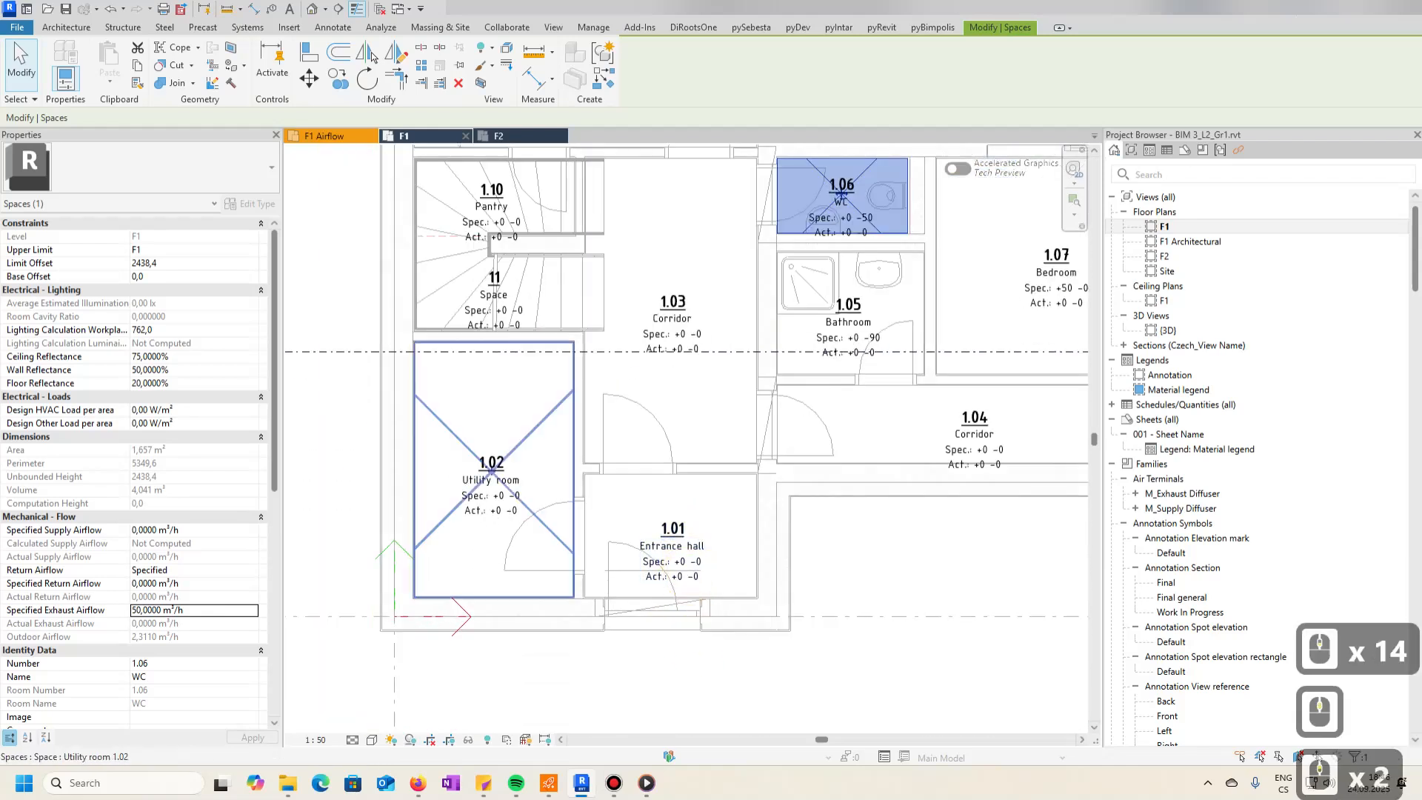
middle_click_drag(607, 422, 590, 581)
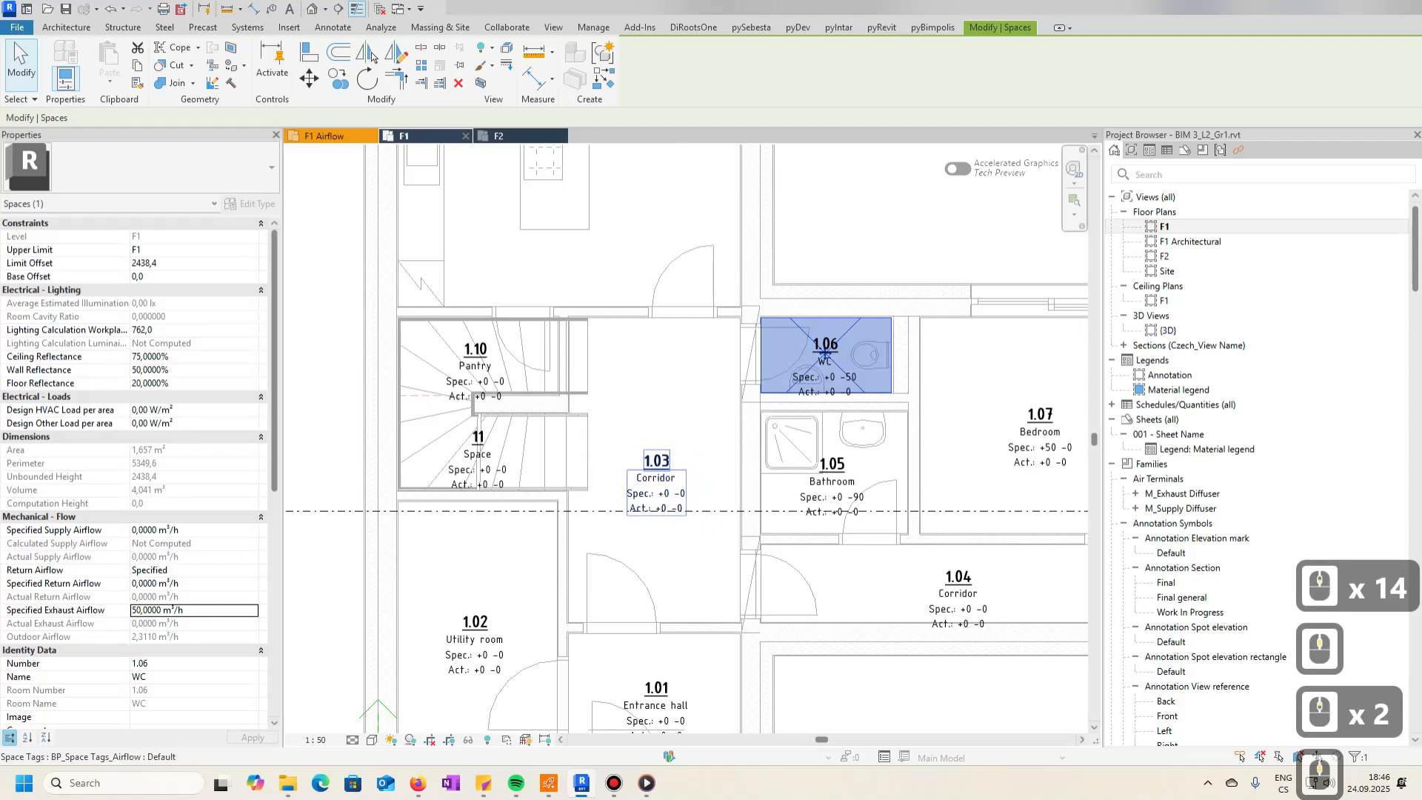
left_click(519, 442)
key("Escape")
key("Tab")
key("Tab")
key("Tab")
left_click(478, 431)
key("Escape")
left_click(478, 436)
key("Delete")
- Set both the specified supply and specified exhaust airflow of the living room and kitchenette 1.09 to 150 m³/h
middle_click_drag(577, 380, 540, 723)
middle_click_drag(457, 673, 487, 391)
middle_click_drag(571, 410, 559, 593)
middle_click_drag(581, 369, 582, 447)
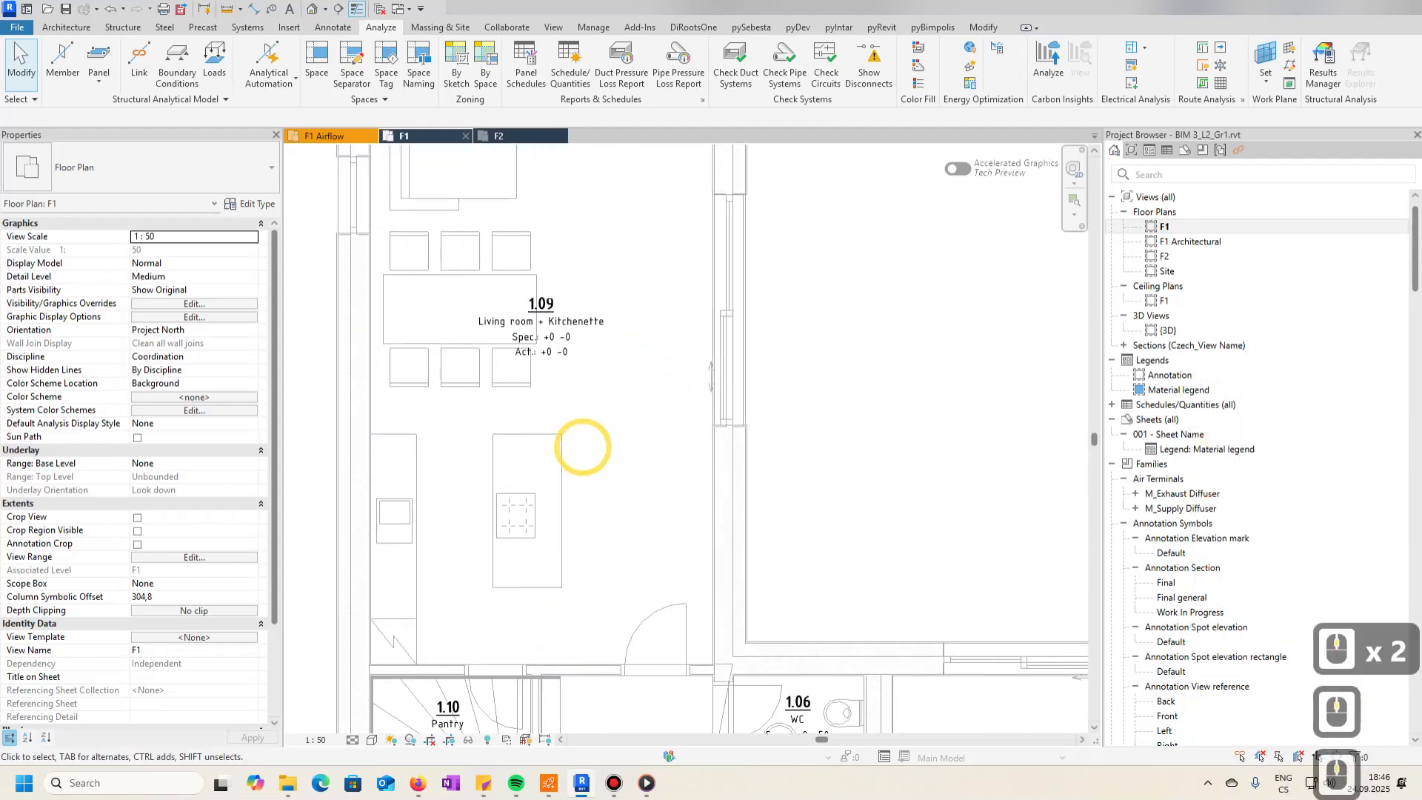
middle_click_drag(446, 364, 482, 460)
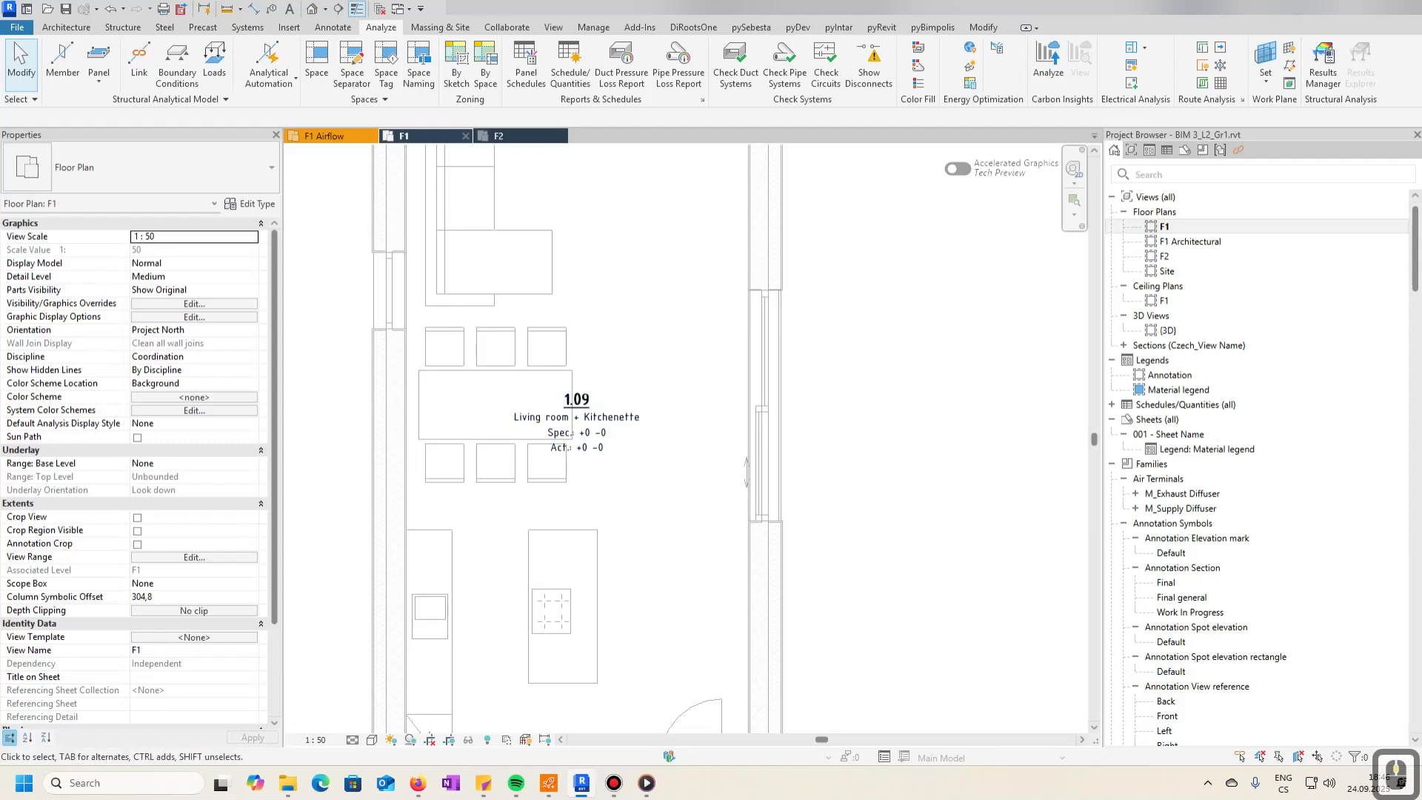
left_click(629, 358)
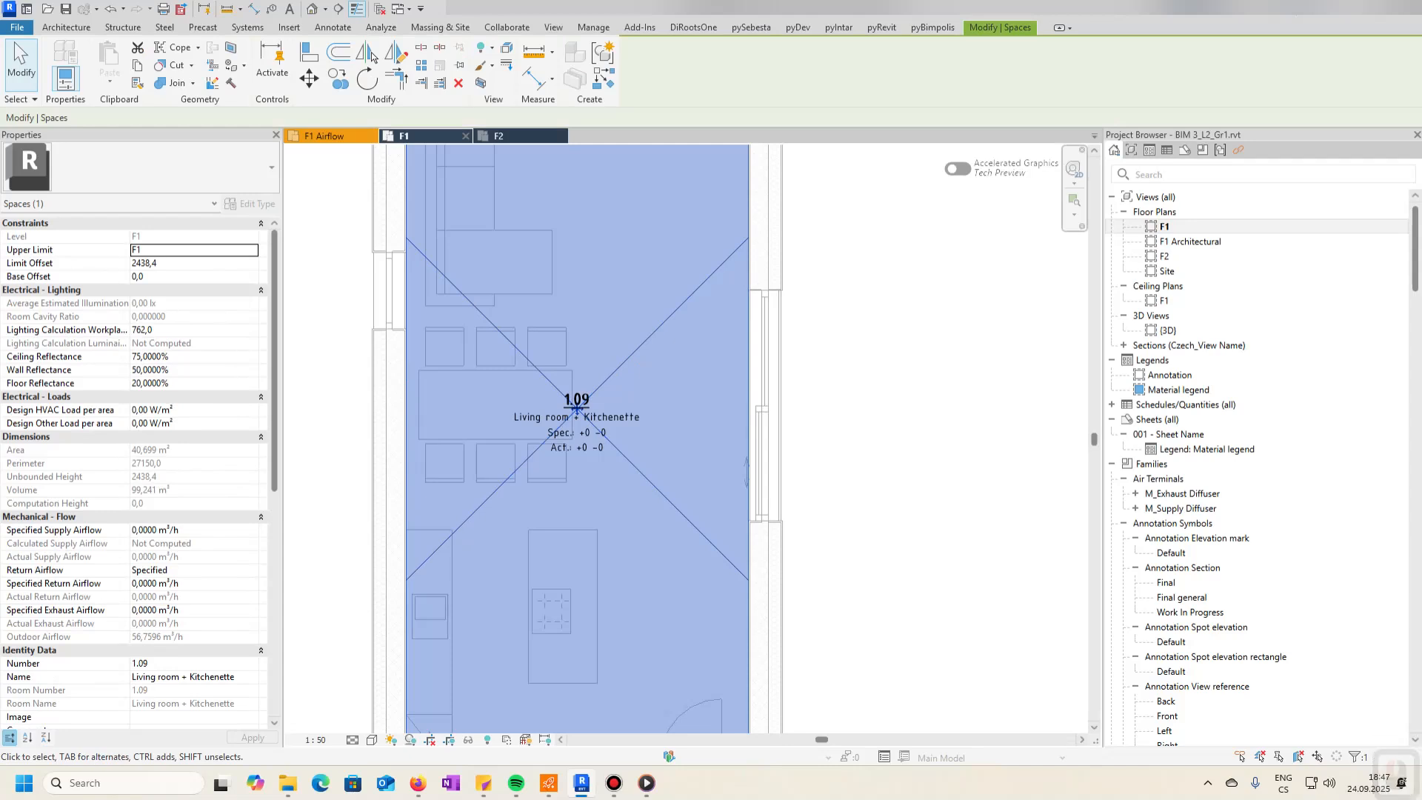
left_click(206, 530)
type("150")
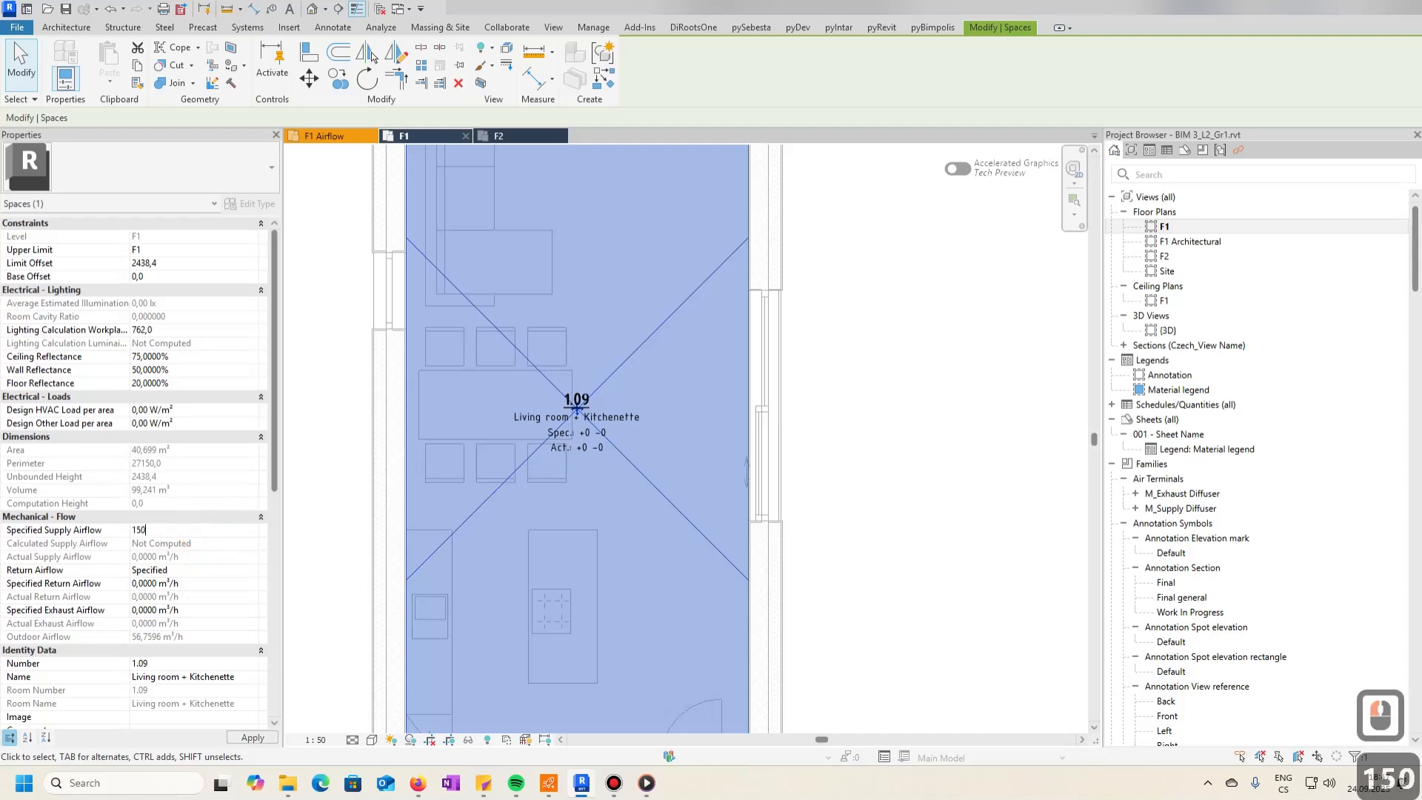
middle_click_drag(568, 480, 587, 327)
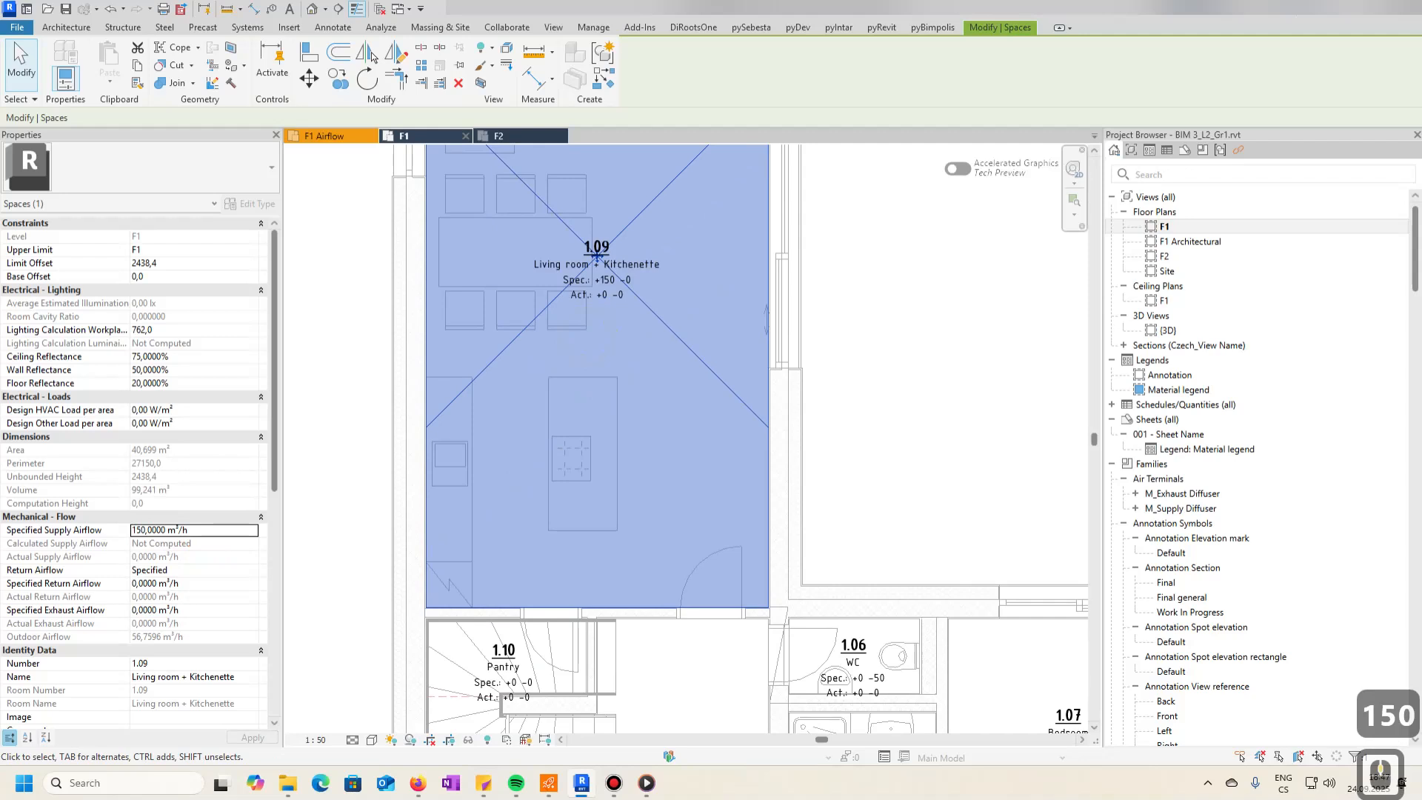
left_click(224, 612)
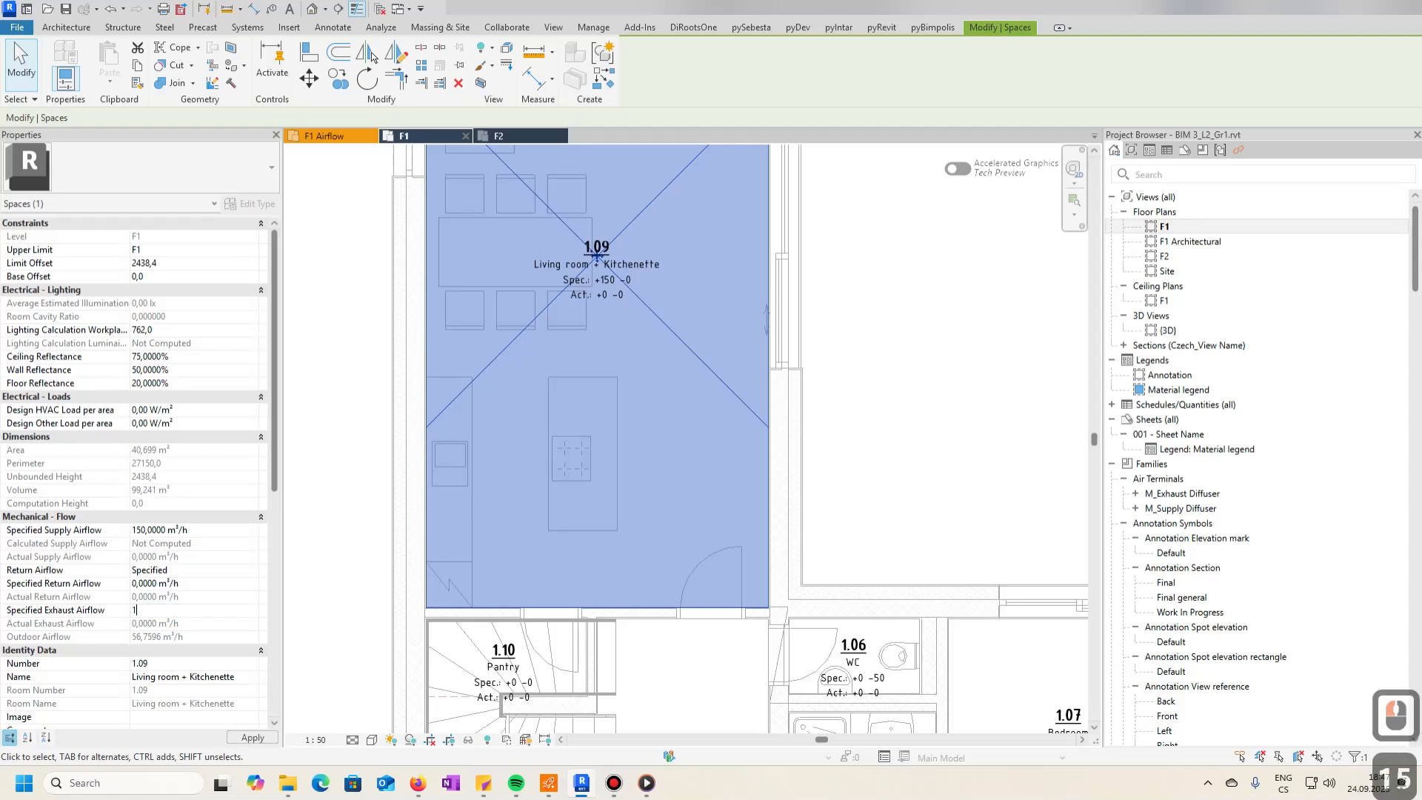
type("150,0000 m³/h")
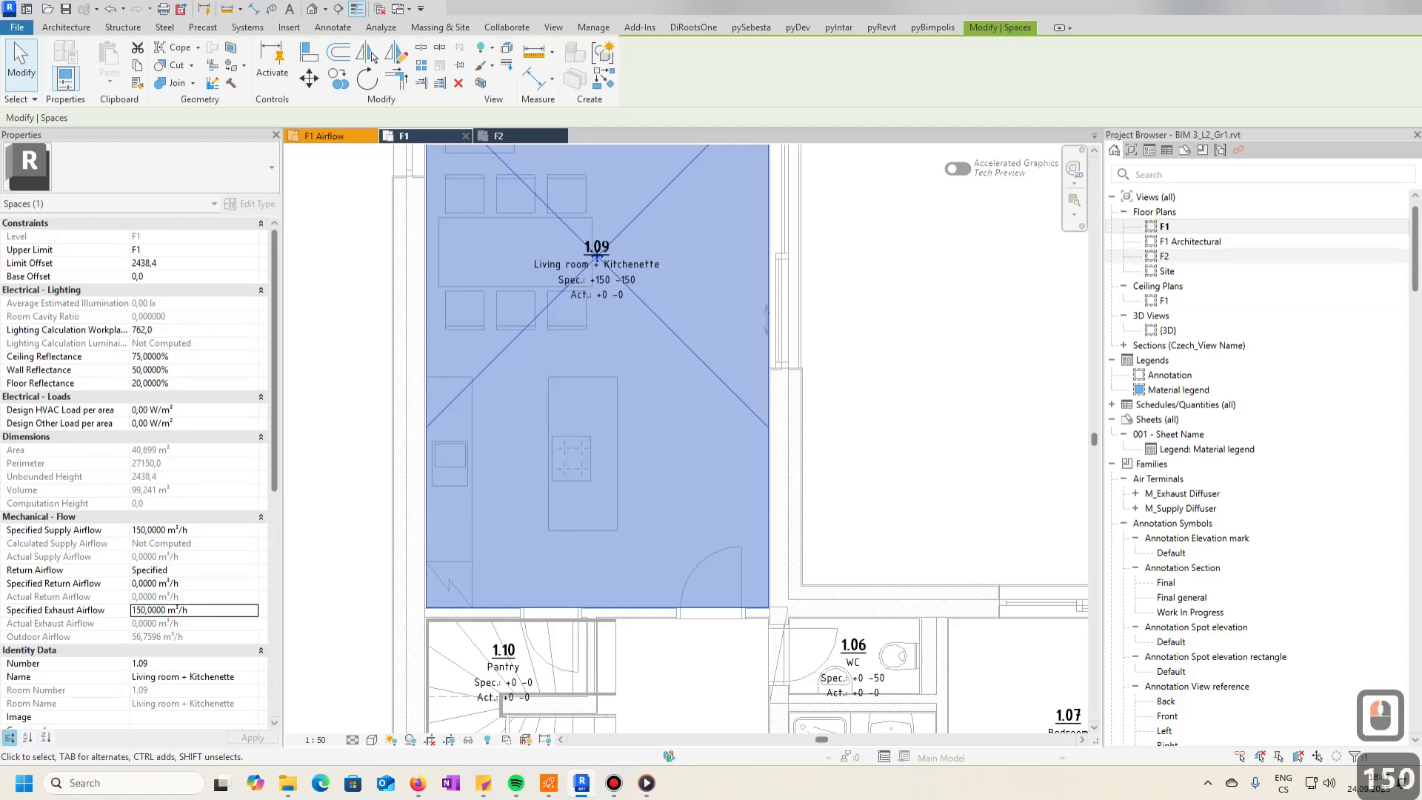
- Open the F2 floor plan and set the specified supply airflow of home office 2.01 to 50 m³/h
double_click(1164, 256)
scroll(675, 587, "up", 3)
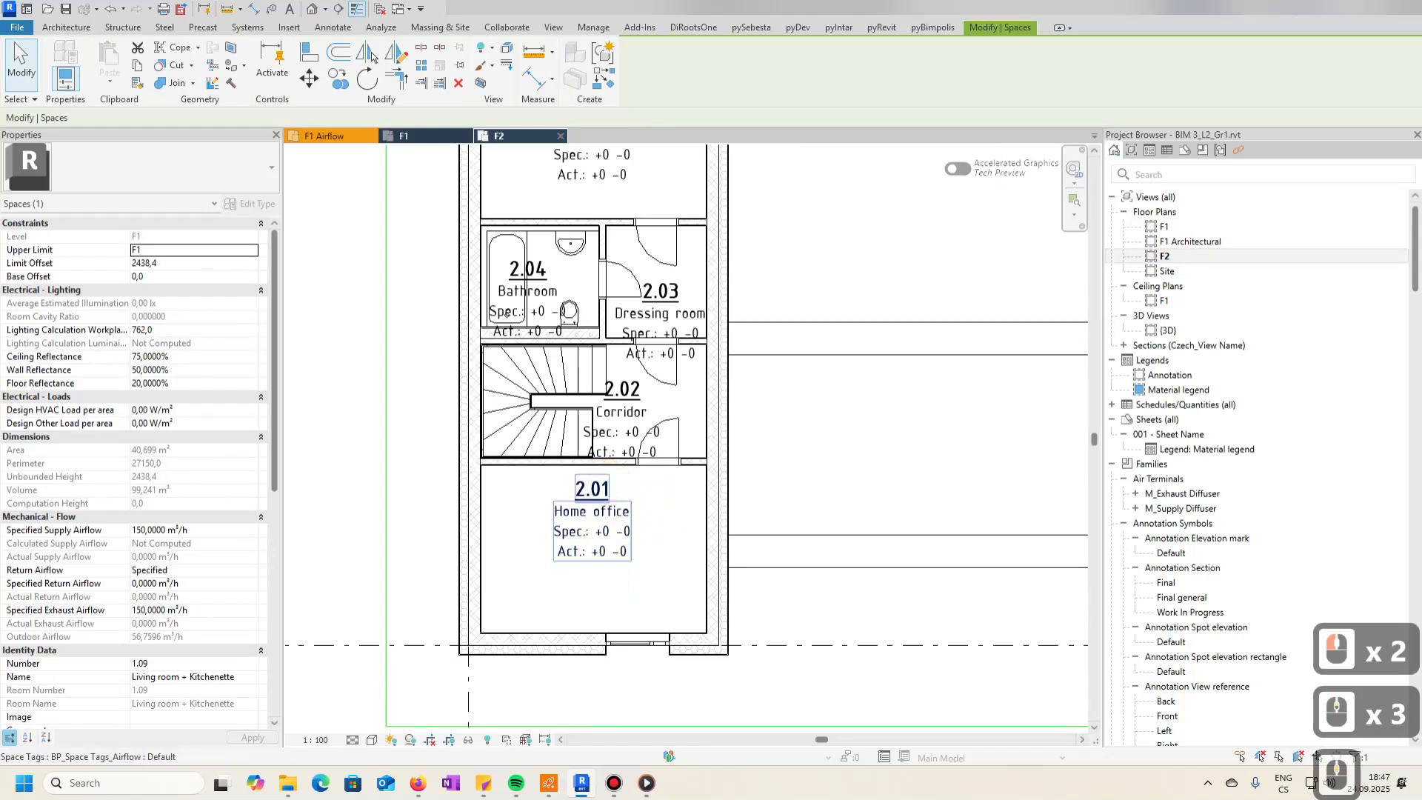
left_click(650, 565)
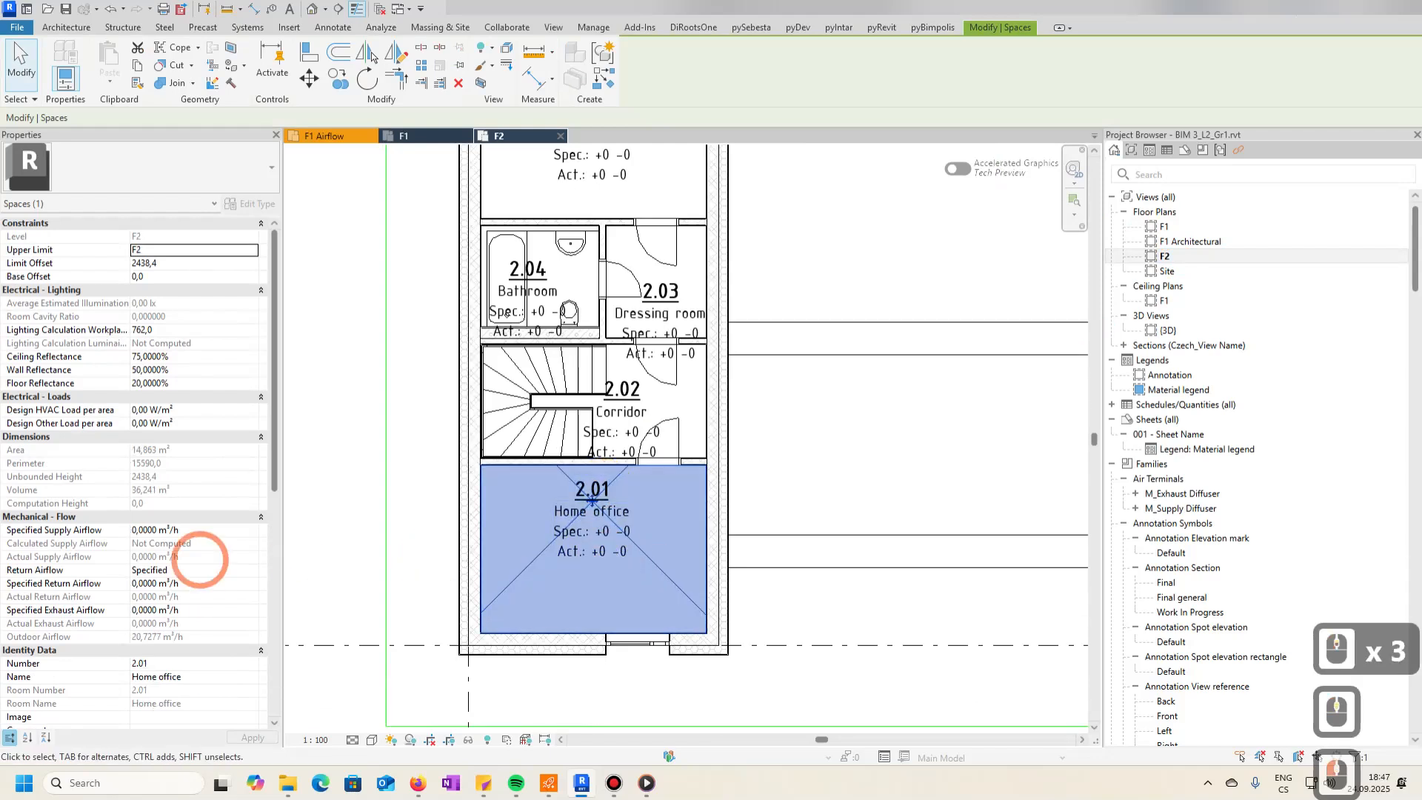
left_click(212, 528)
type("50")
- Set the specified supply airflow of bedroom 2.05 to 50 m³/h
middle_click_drag(566, 311, 552, 526)
left_click(623, 403)
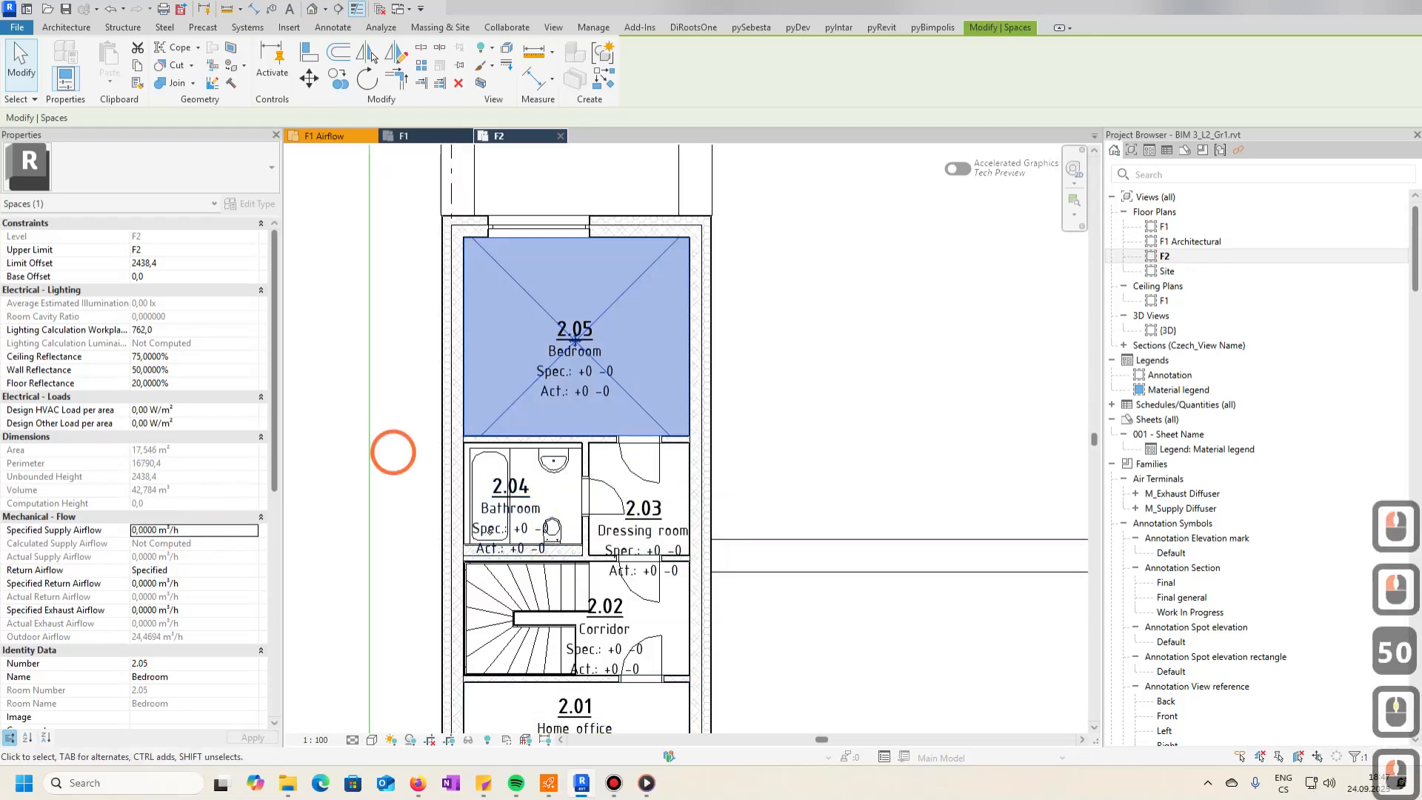
left_click(218, 532)
type("50")
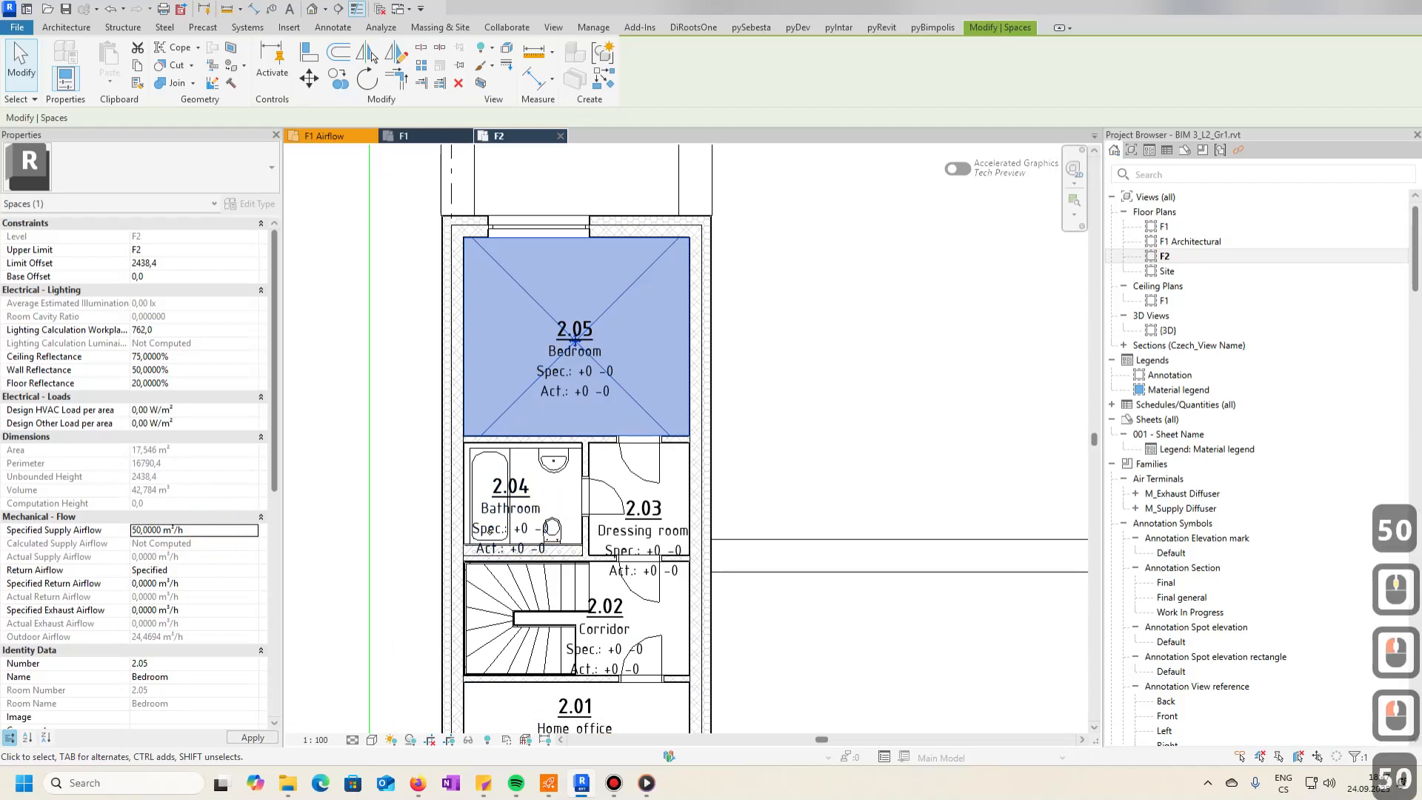
- Set the specified exhaust airflow of bathroom 2.04 to 120 m³/h
scroll(490, 530, "up", 4)
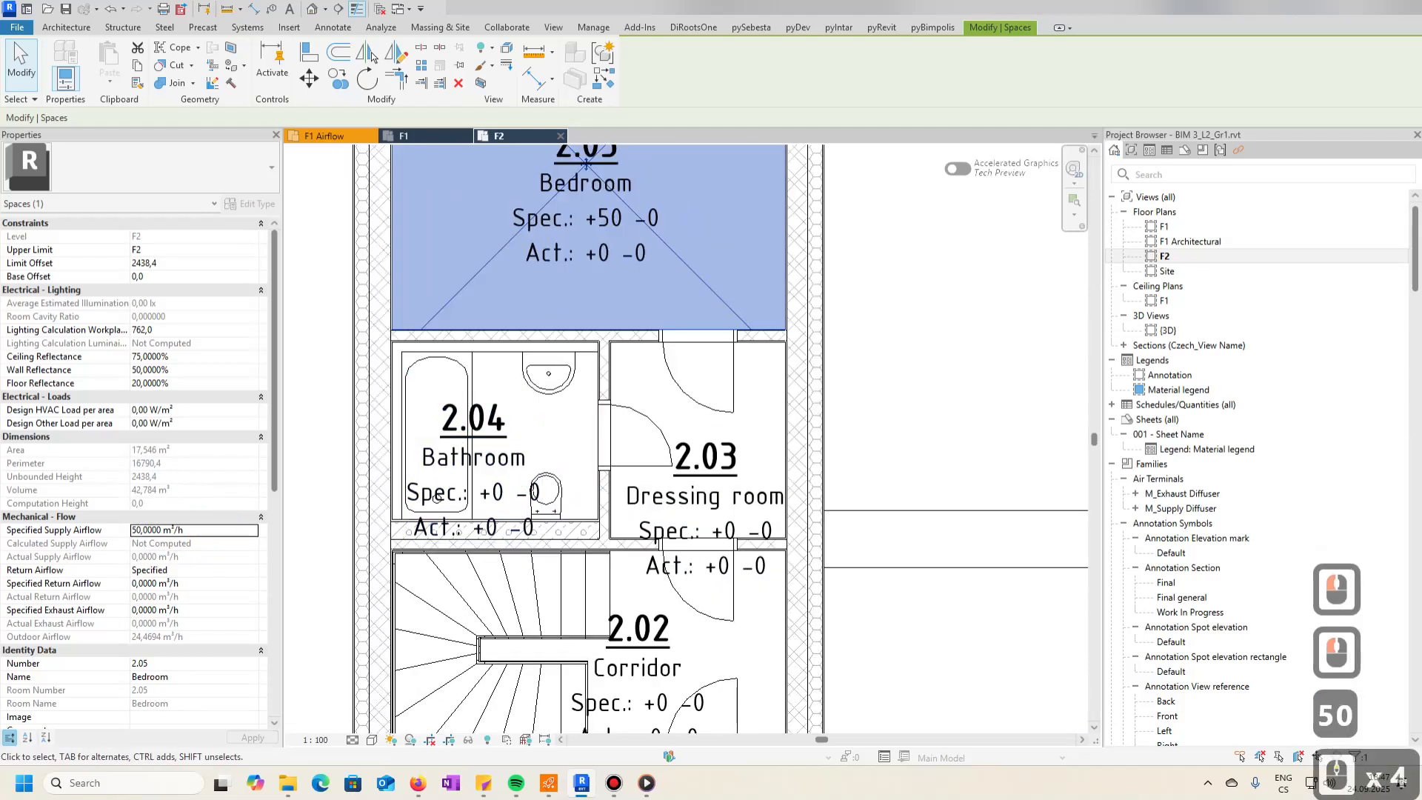
left_click(522, 403)
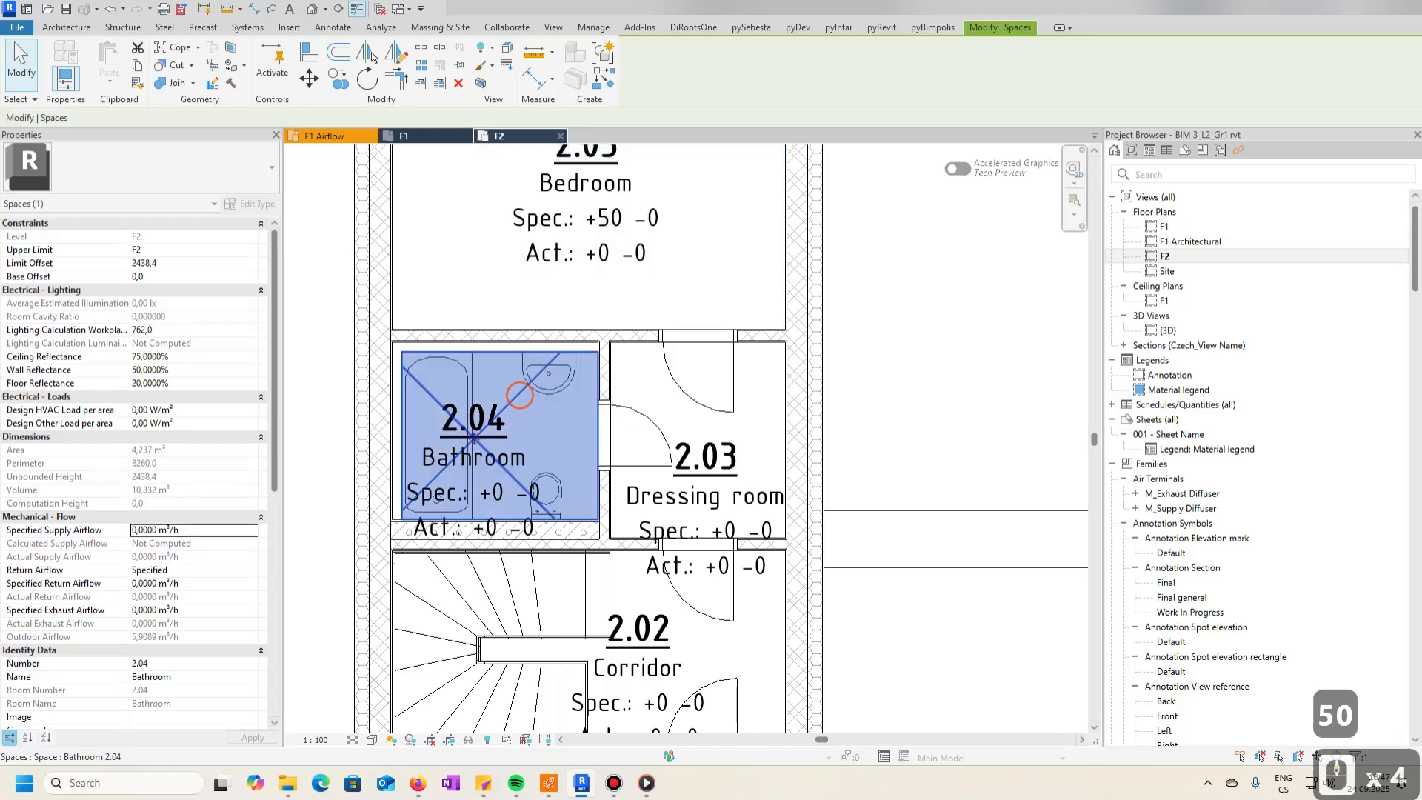
left_click(208, 530)
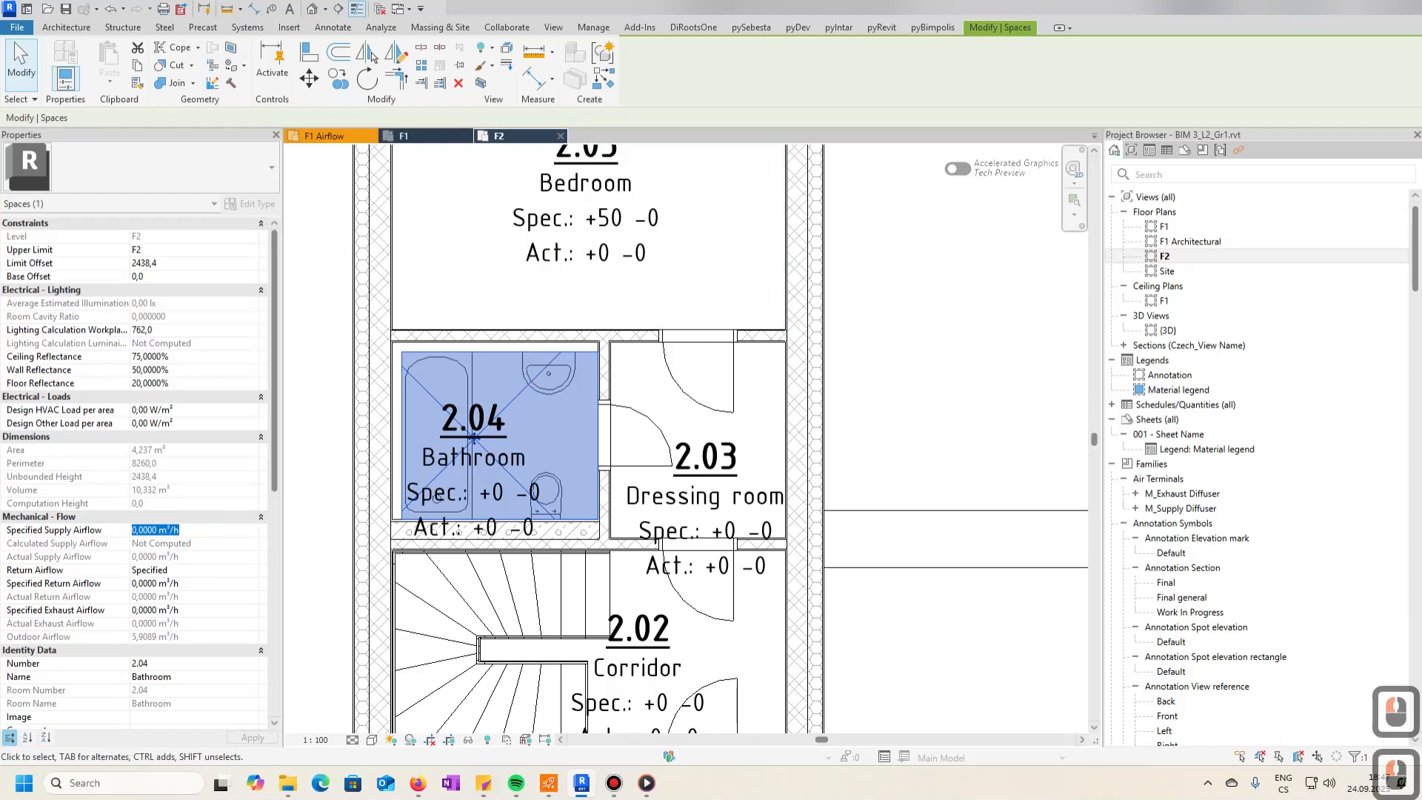
left_click(199, 610)
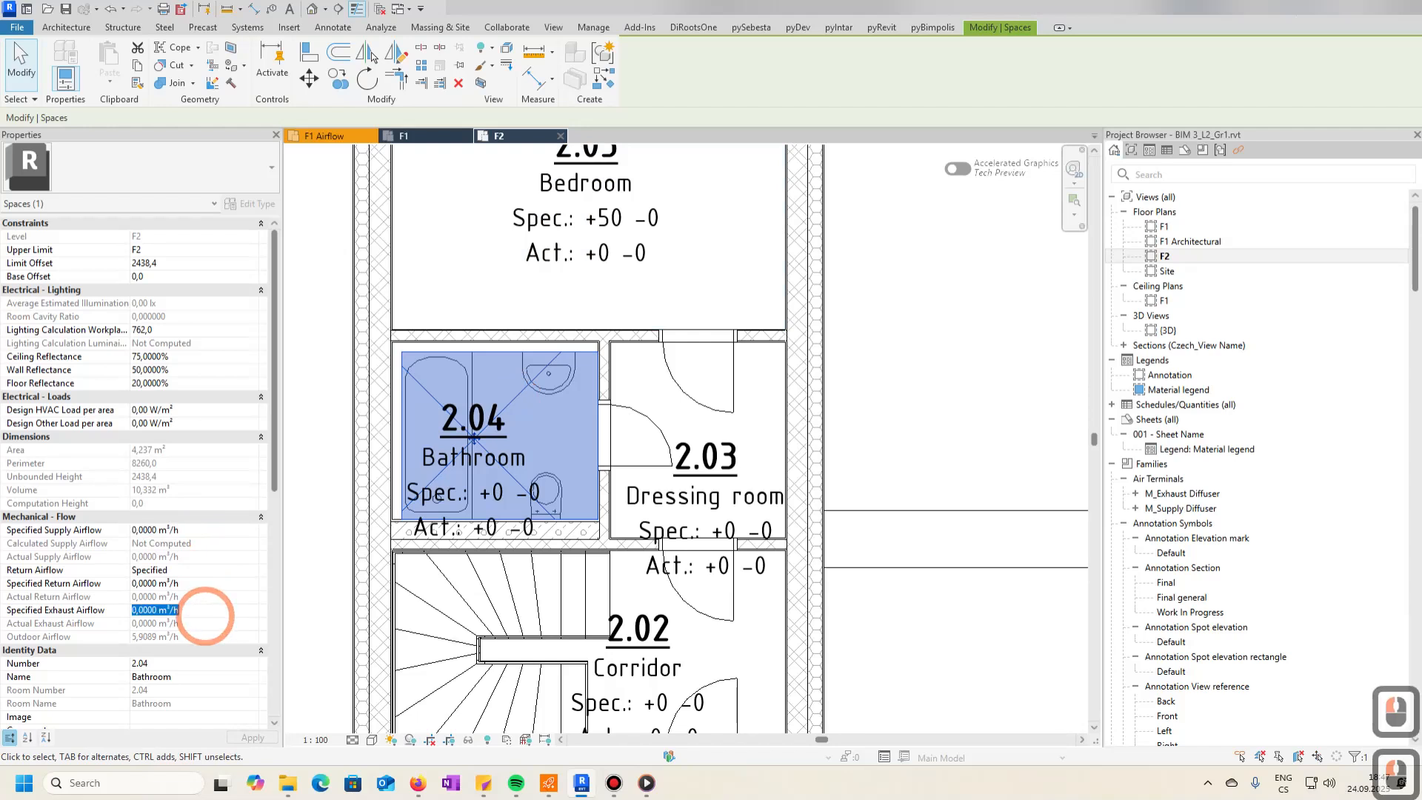
type("120")
key("Return")
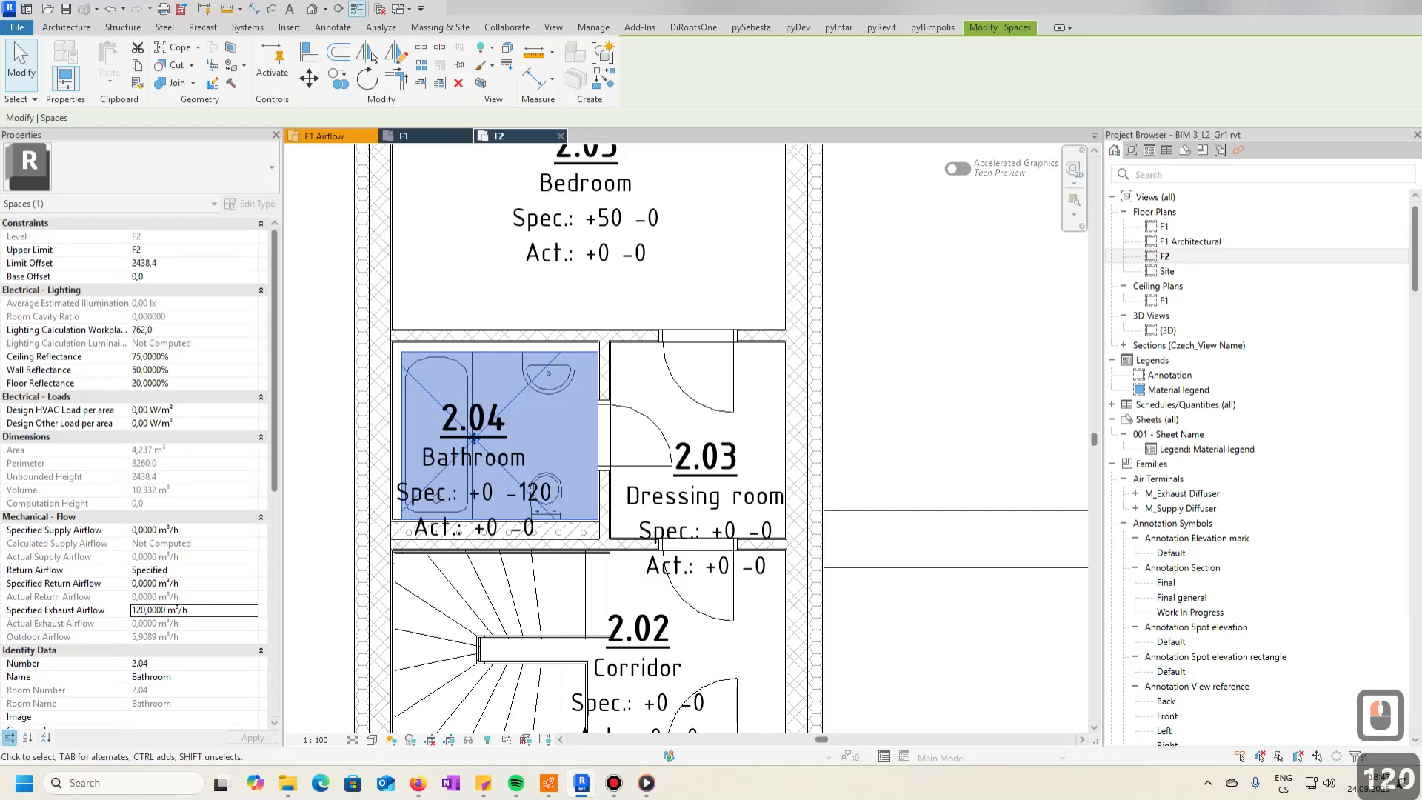
scroll(473, 437, "down", 6)
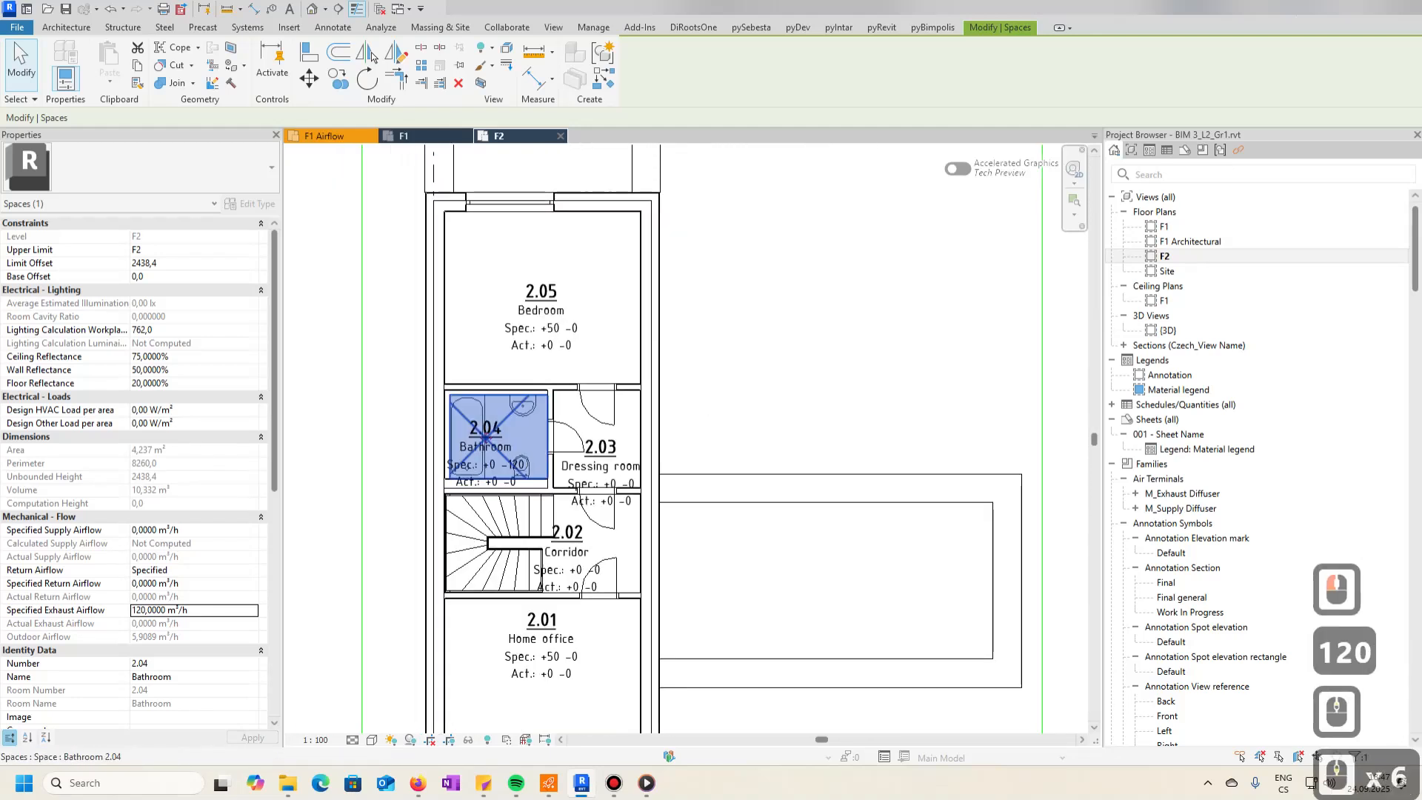
key("Escape")
key("Escape")
middle_click_drag(611, 501, 613, 438)
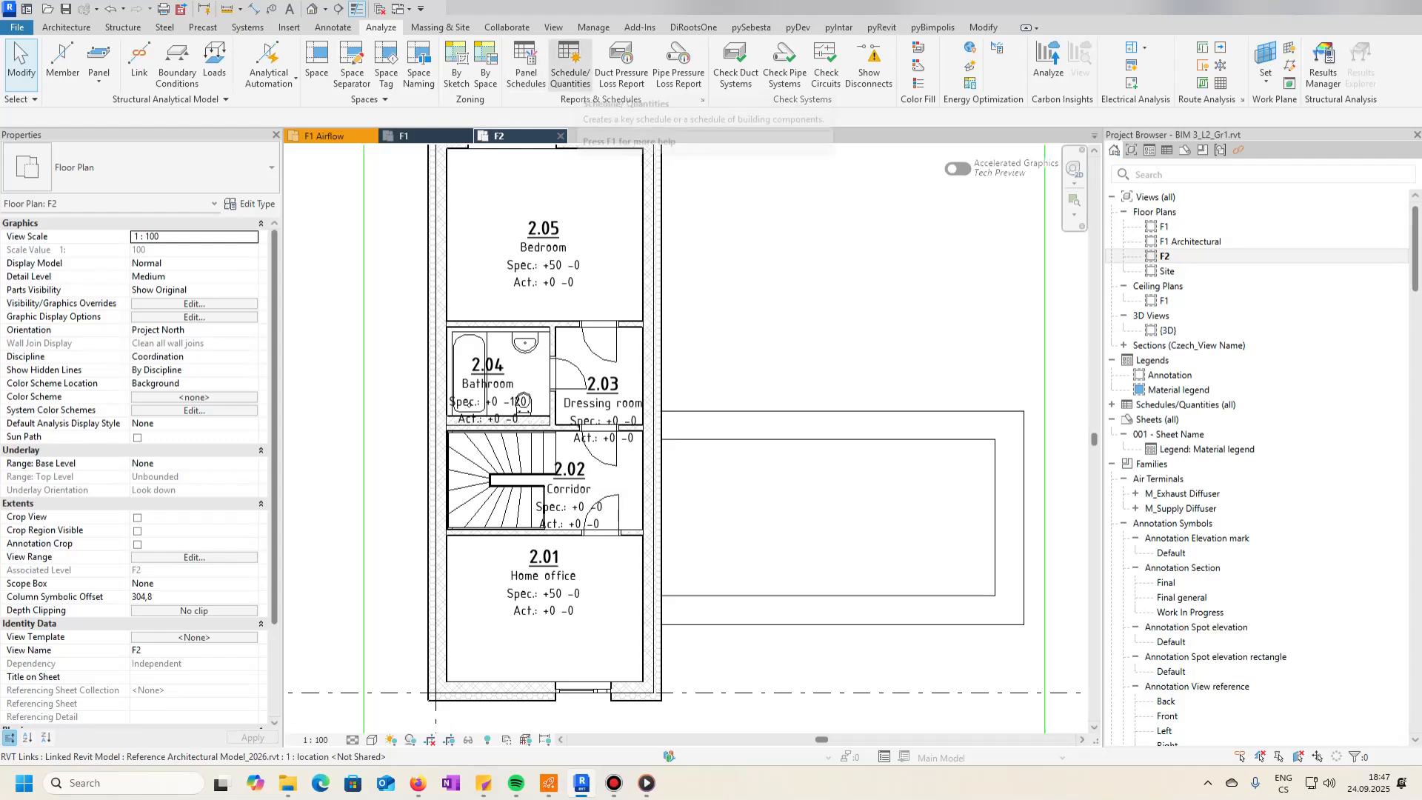
- Create a new building component schedule for the Spaces category, keeping the name Space Schedule and the New Construction phase
left_click(554, 27)
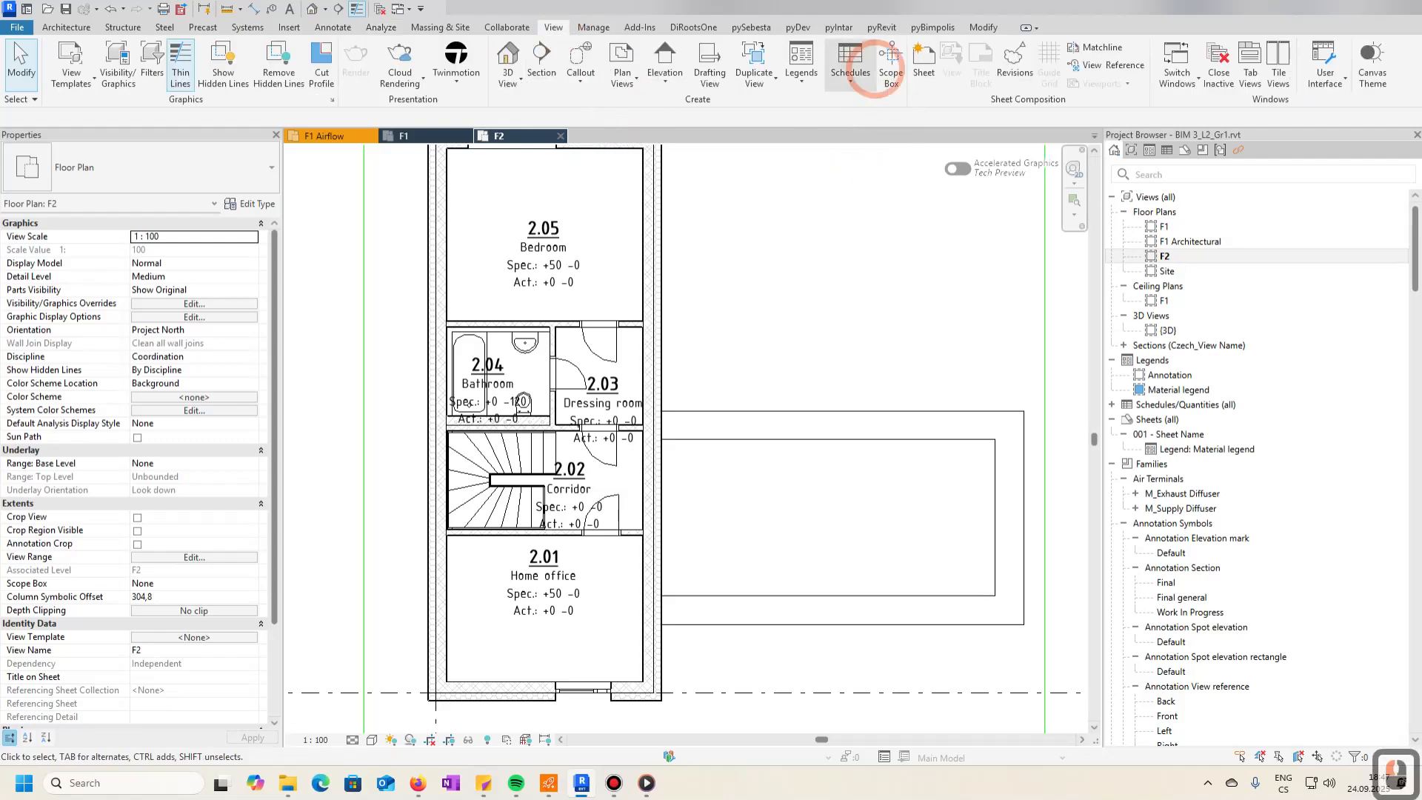
left_click(850, 65)
left_click(879, 110)
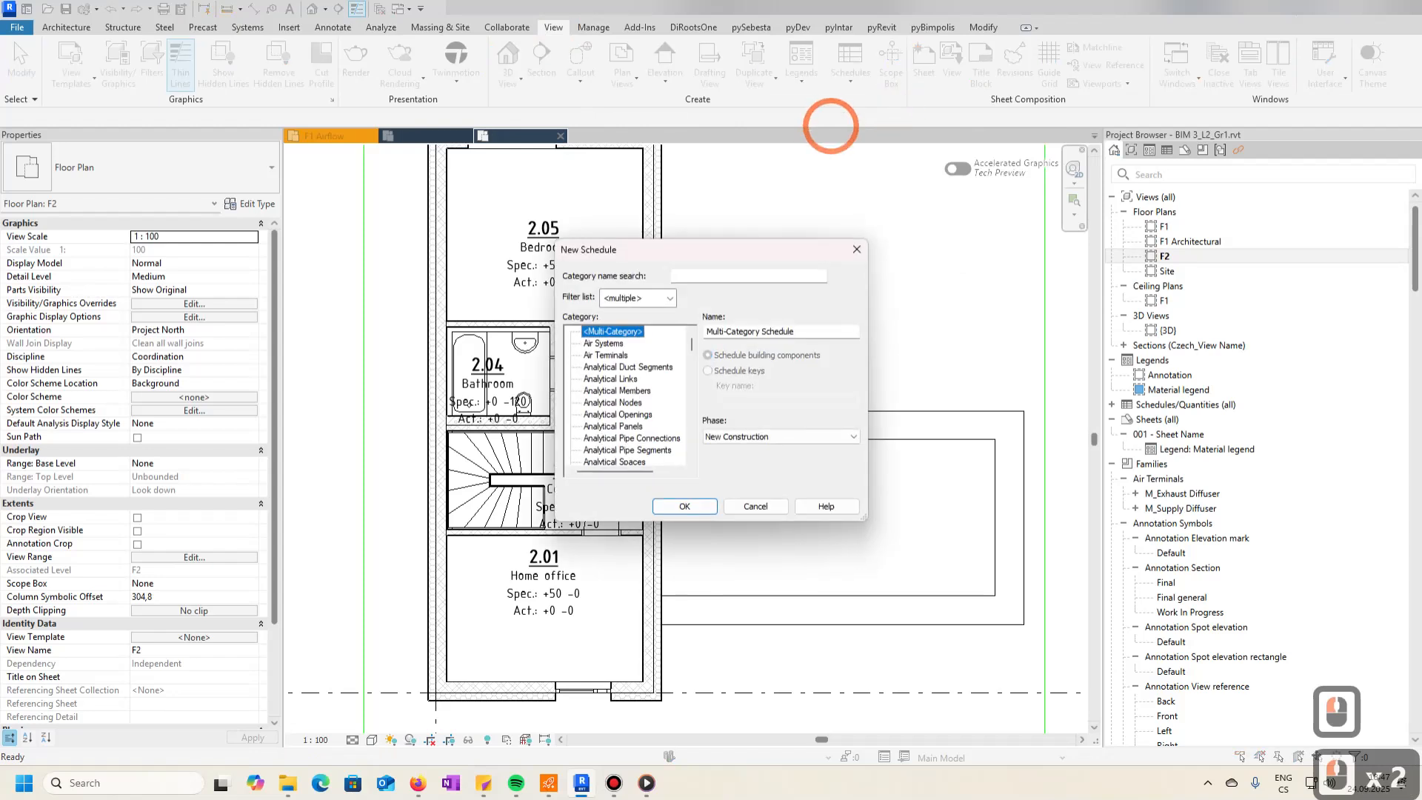
double_click(696, 276)
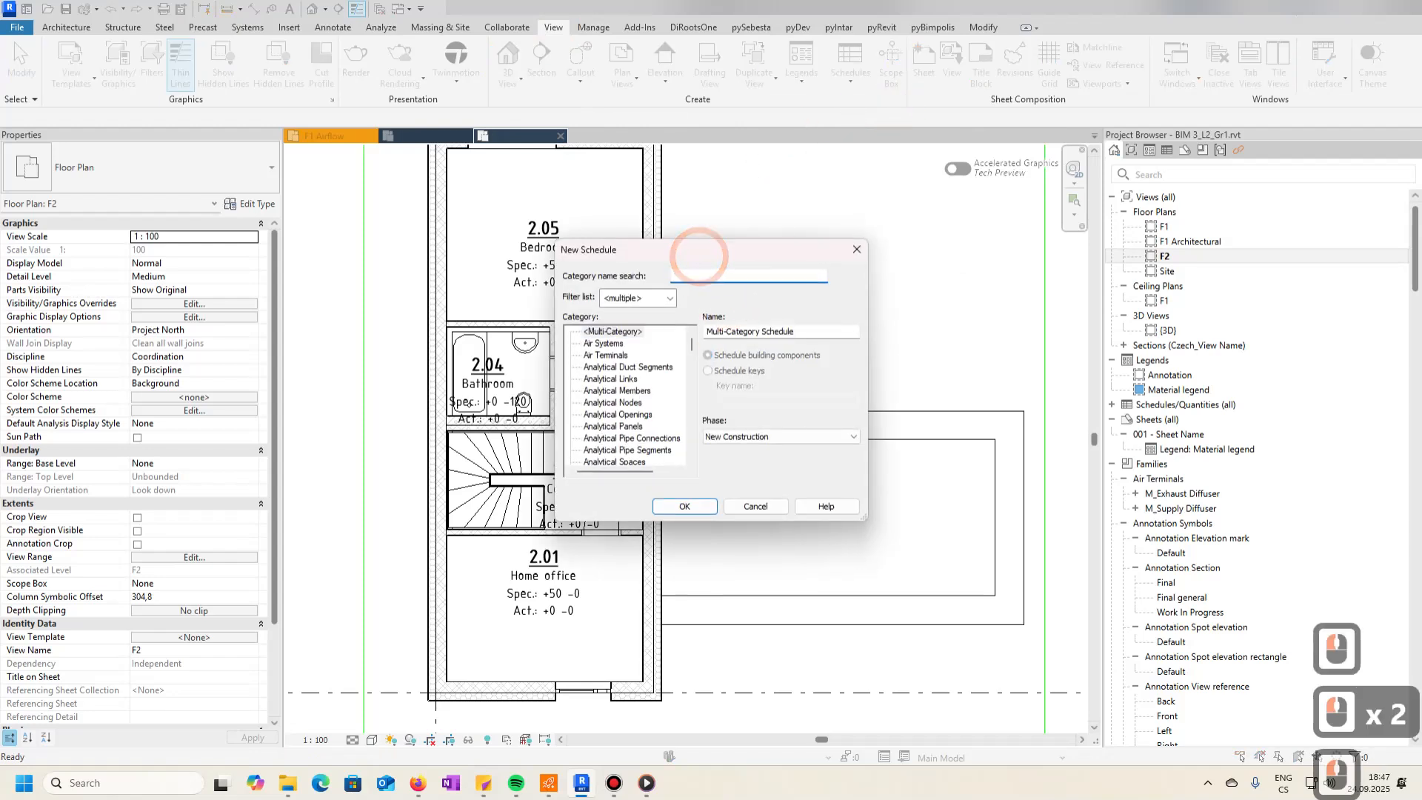
type("space")
left_click(596, 342)
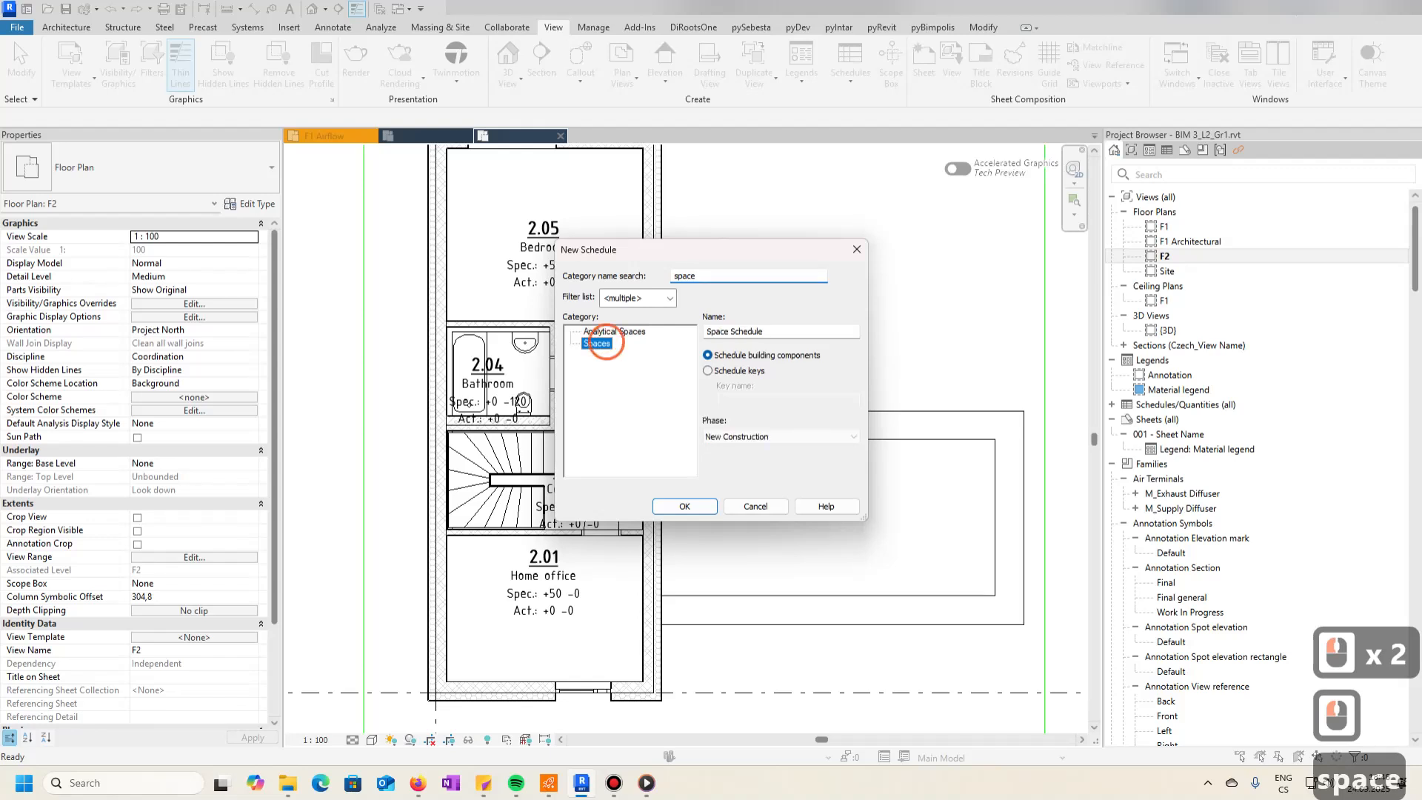
left_click(685, 506)
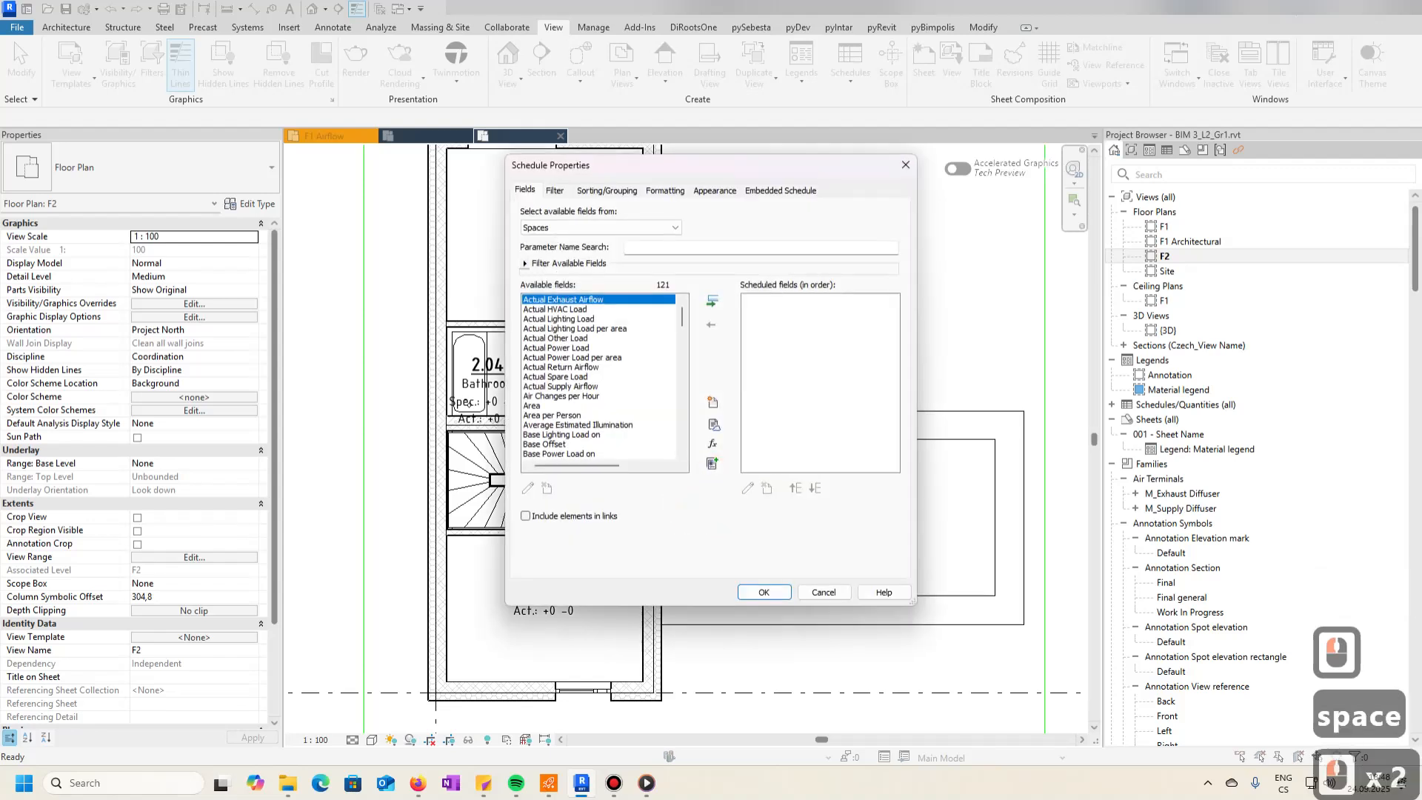
- Add the Number and Name fields to the space schedule, in that order
scroll(598, 378, "down", 5)
scroll(599, 378, "down", 20)
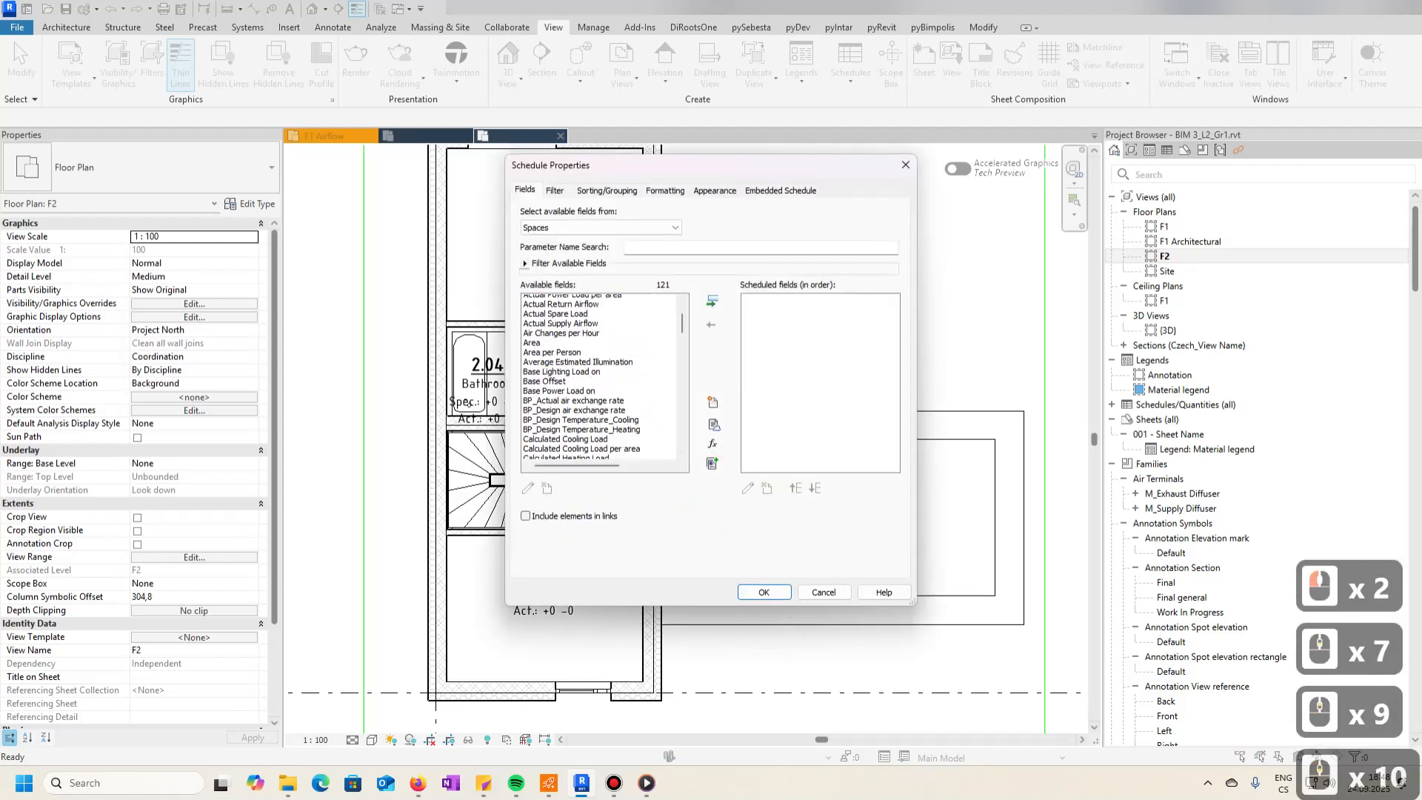
scroll(599, 378, "down", 7)
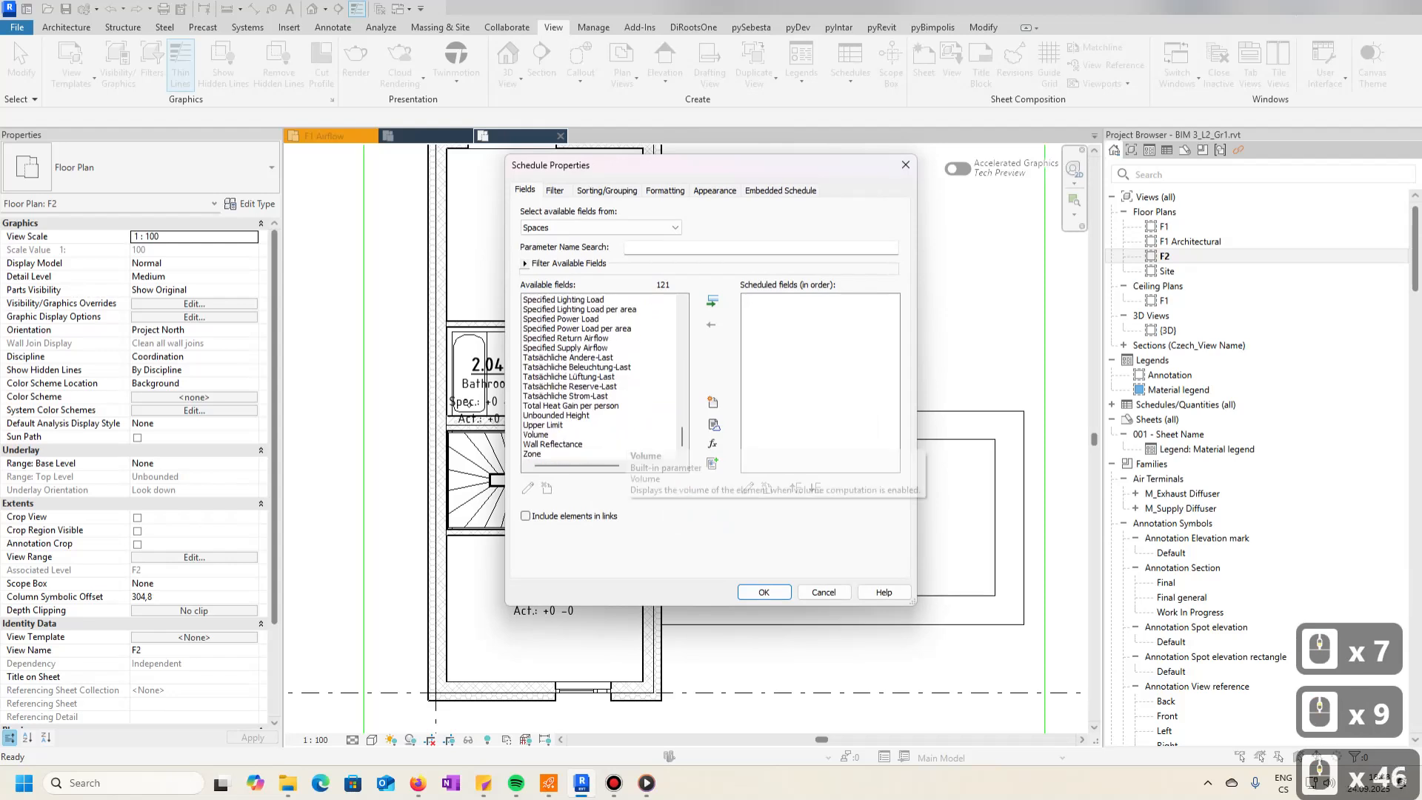
left_click(548, 415)
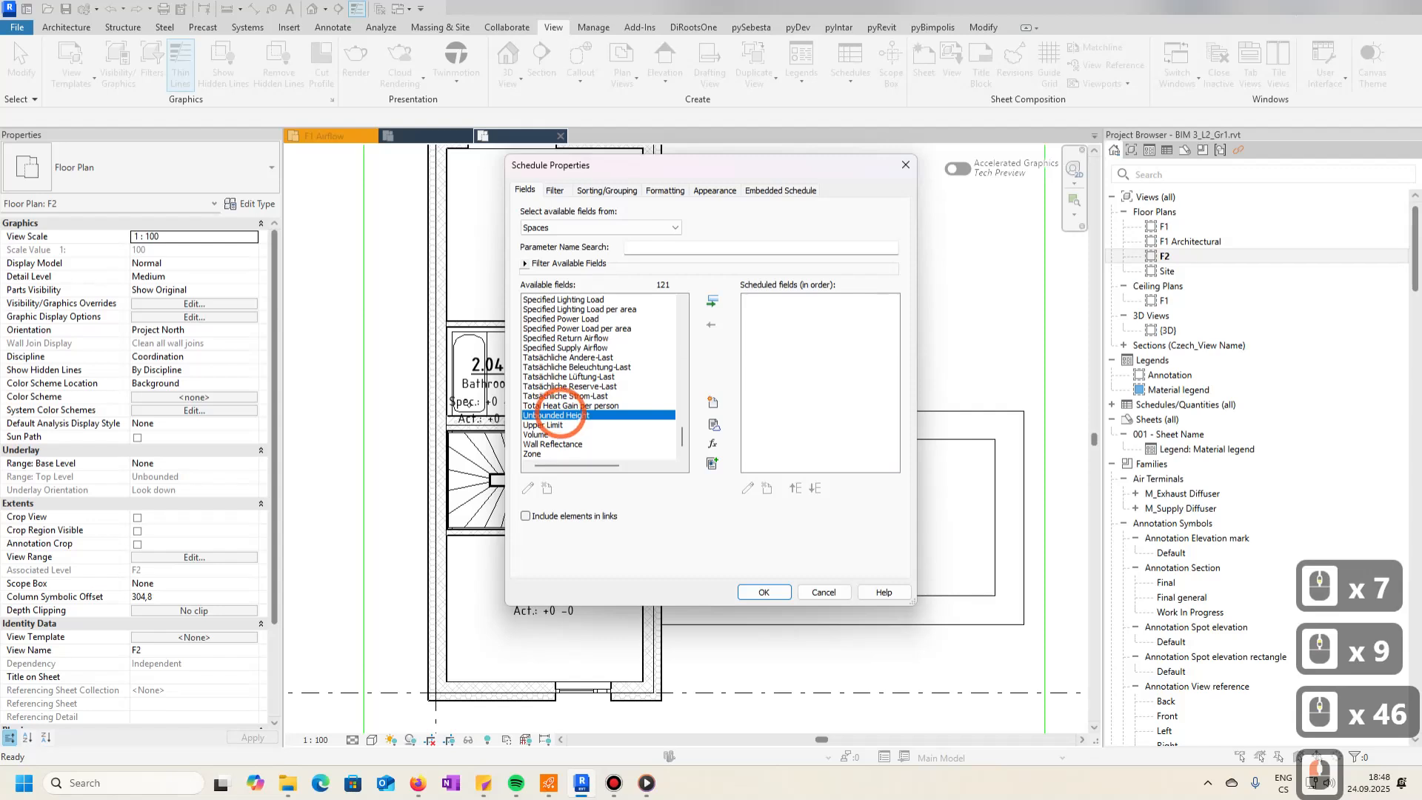
type("num")
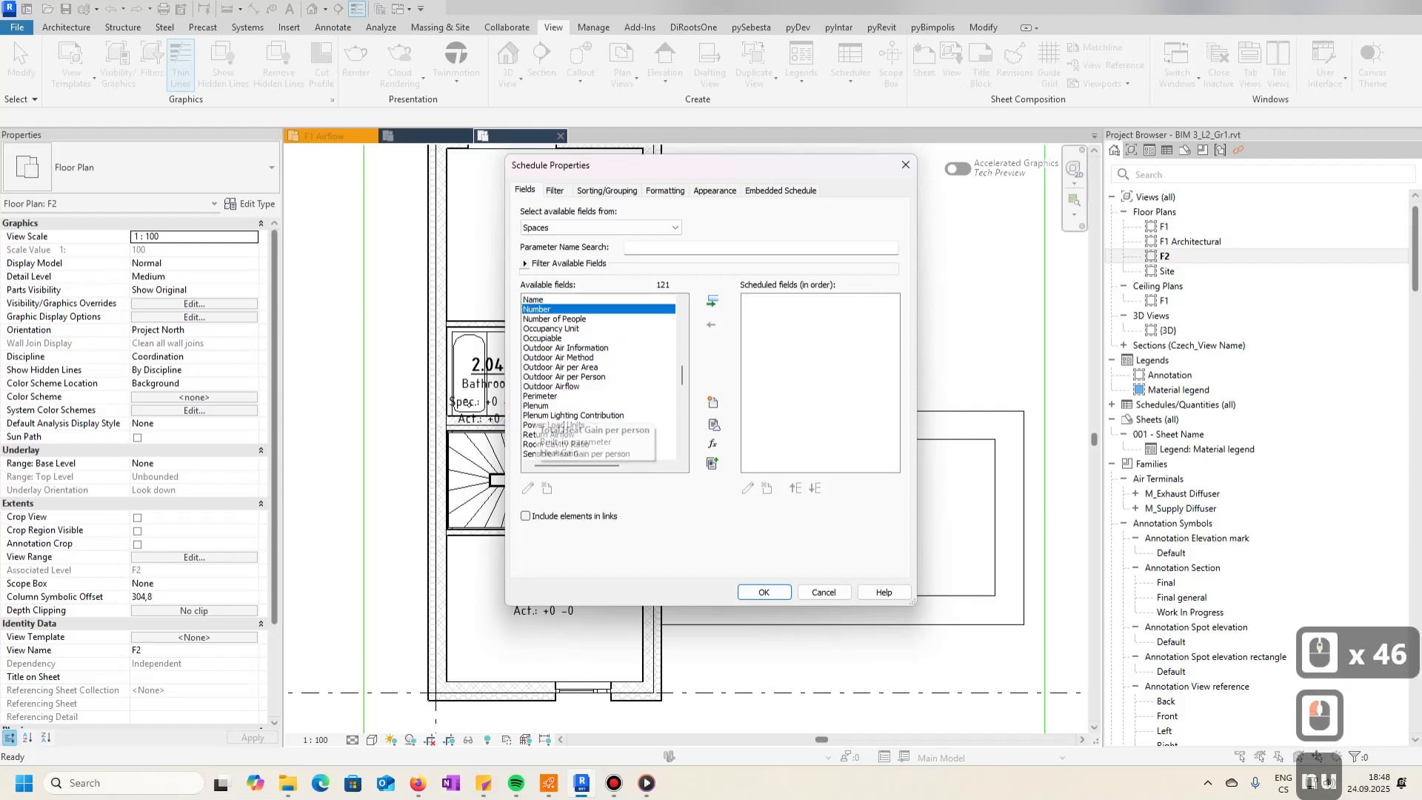
left_click(709, 303)
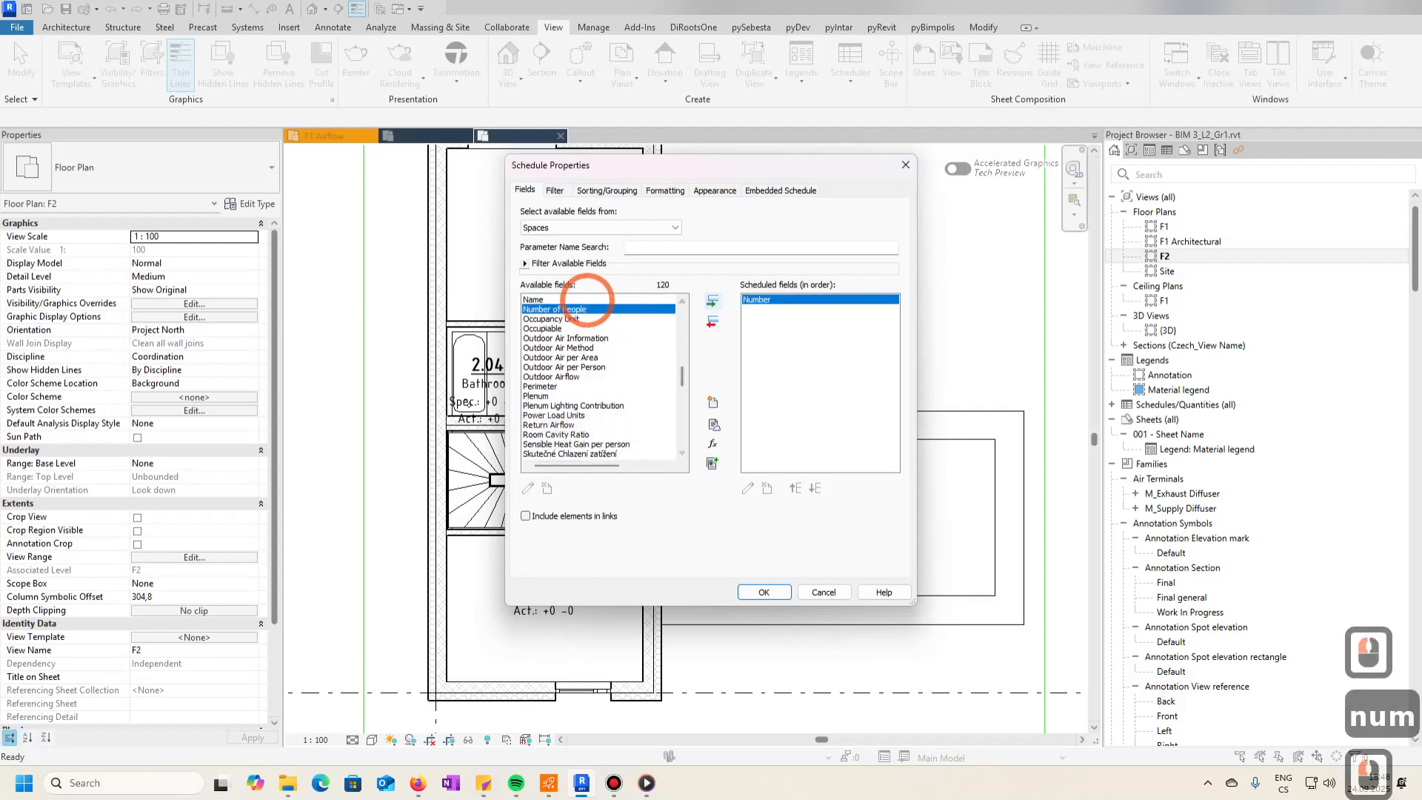
left_click(540, 300)
left_click(711, 303)
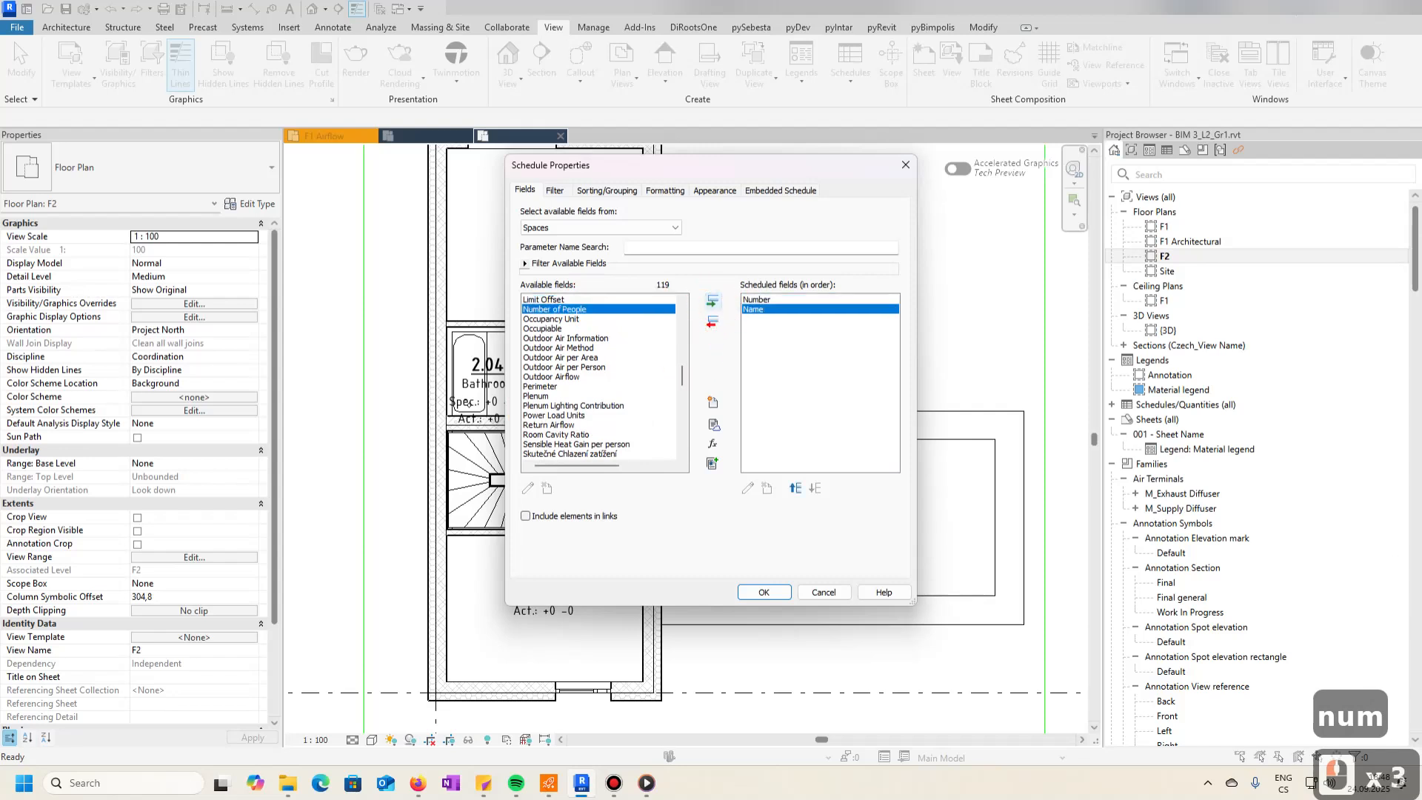
- Add the Level and Volume fields to the space schedule after the Name field
triple_click(585, 375)
type("le")
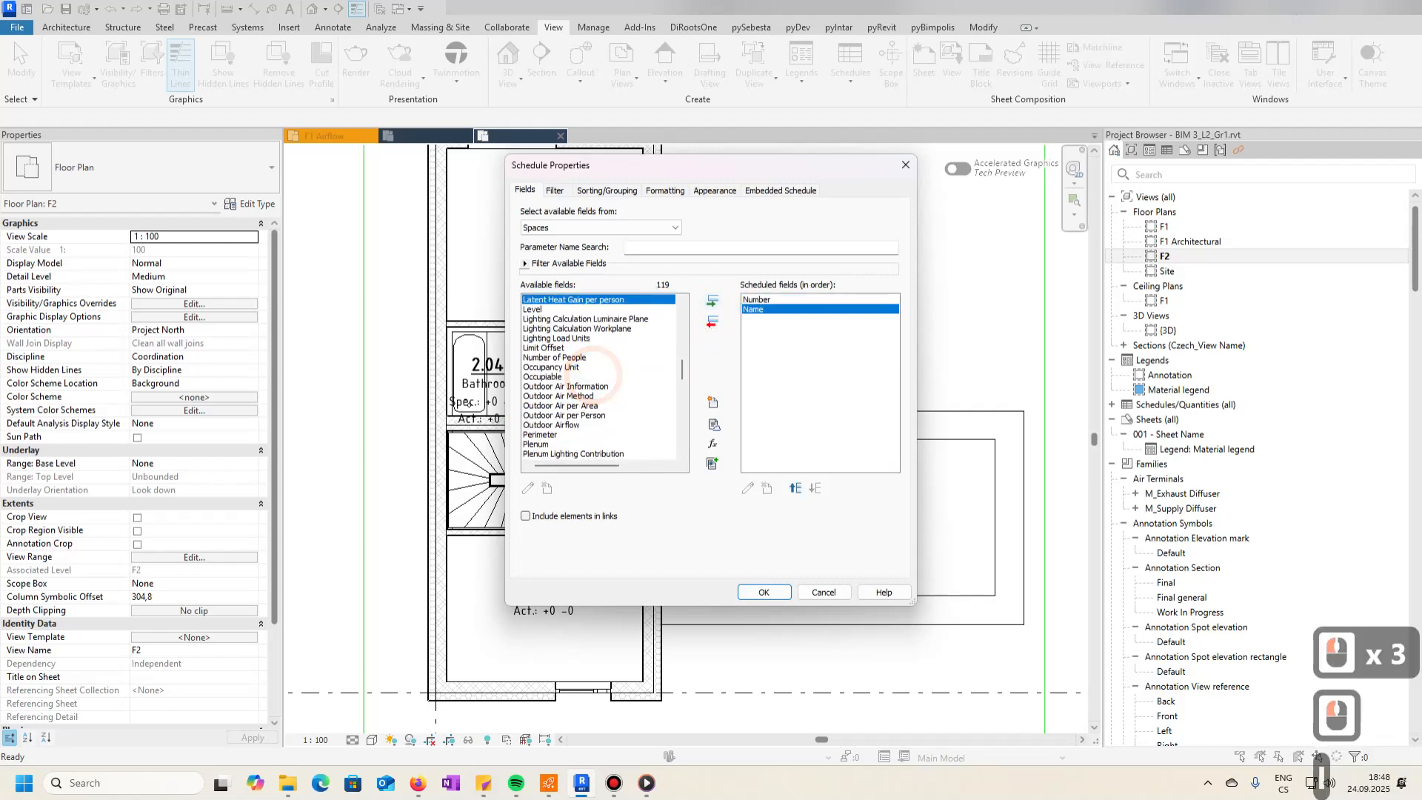
left_click(713, 300)
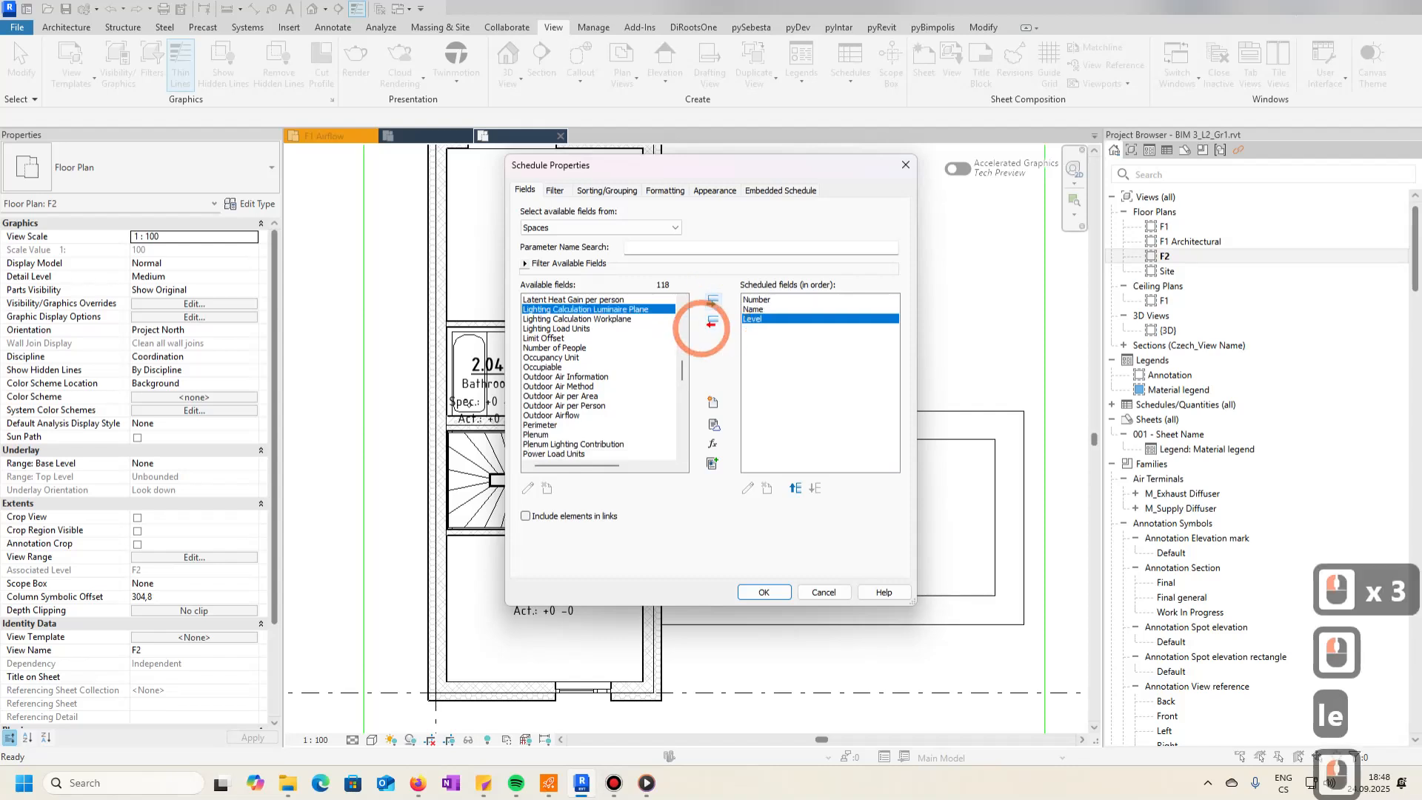
left_click(570, 347)
type("vol")
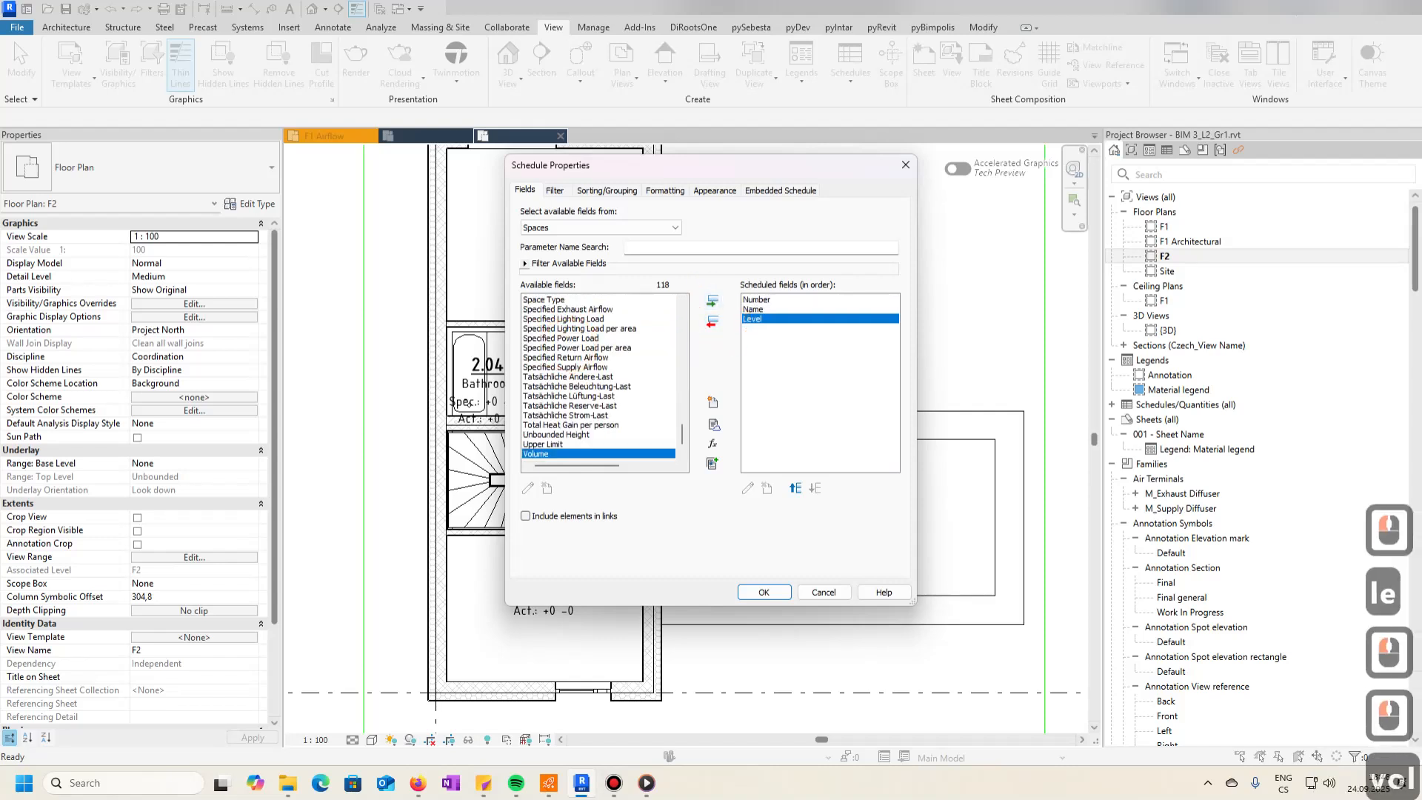
left_click(712, 300)
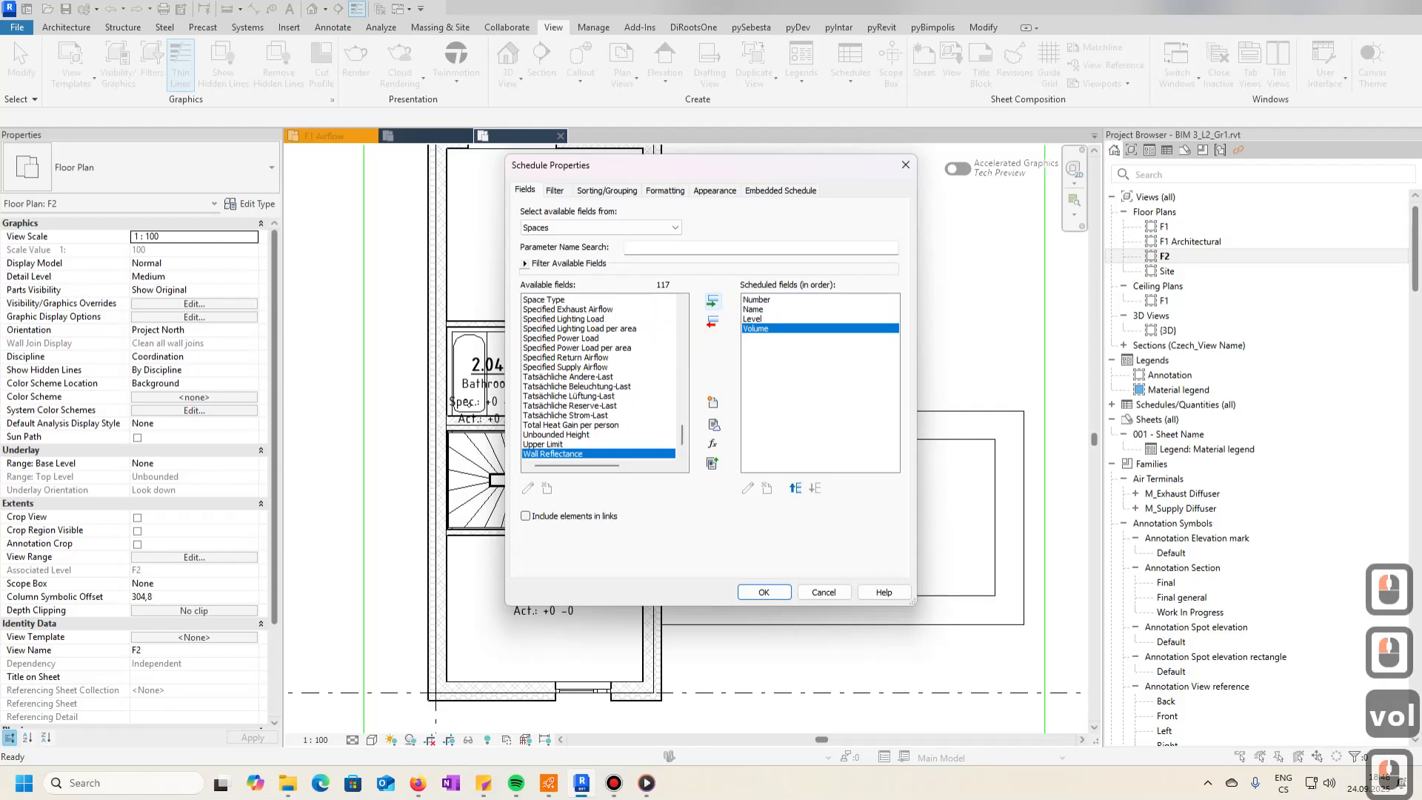
- Add the Specified Supply Airflow and Specified Exhaust Airflow fields to the space schedule
scroll(604, 378, "up", 4)
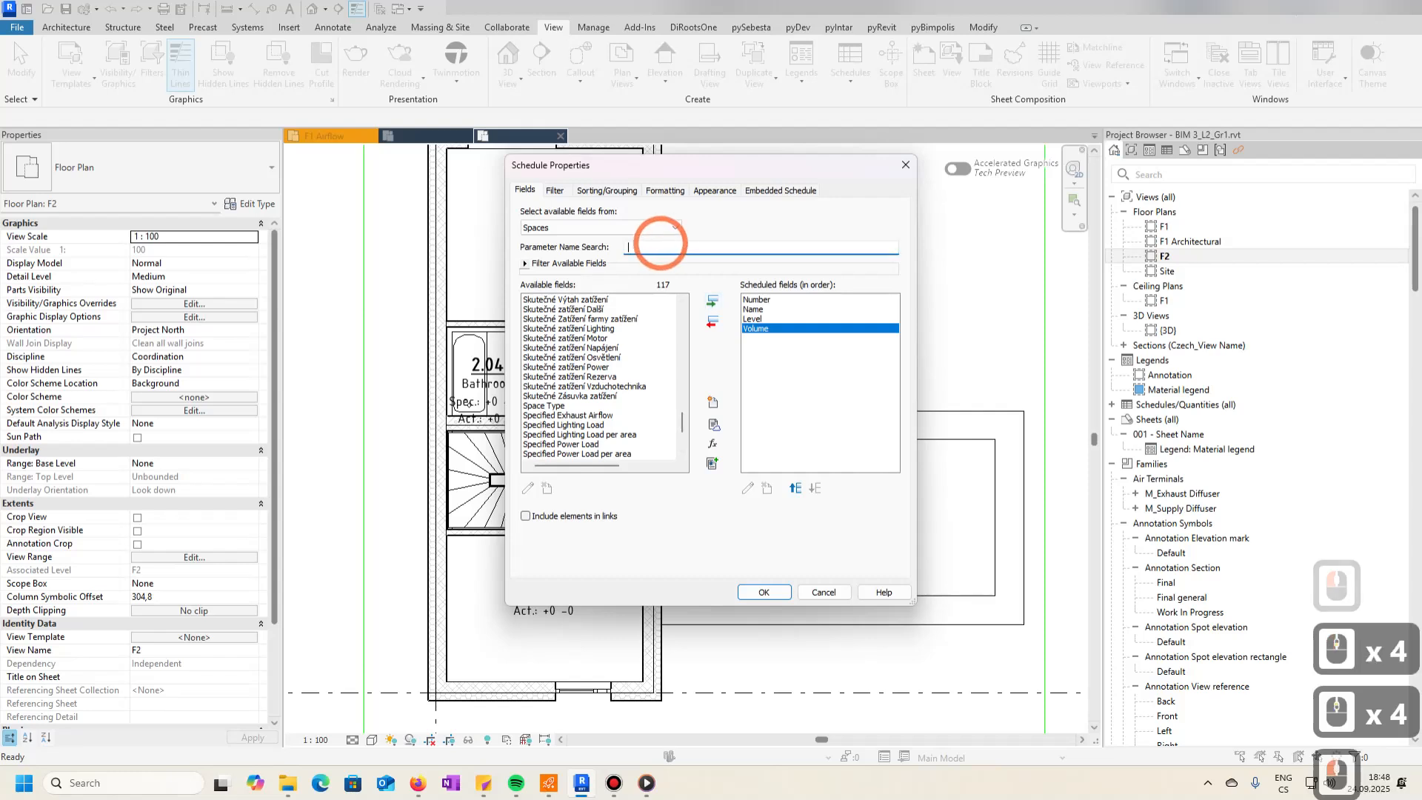
type("spe")
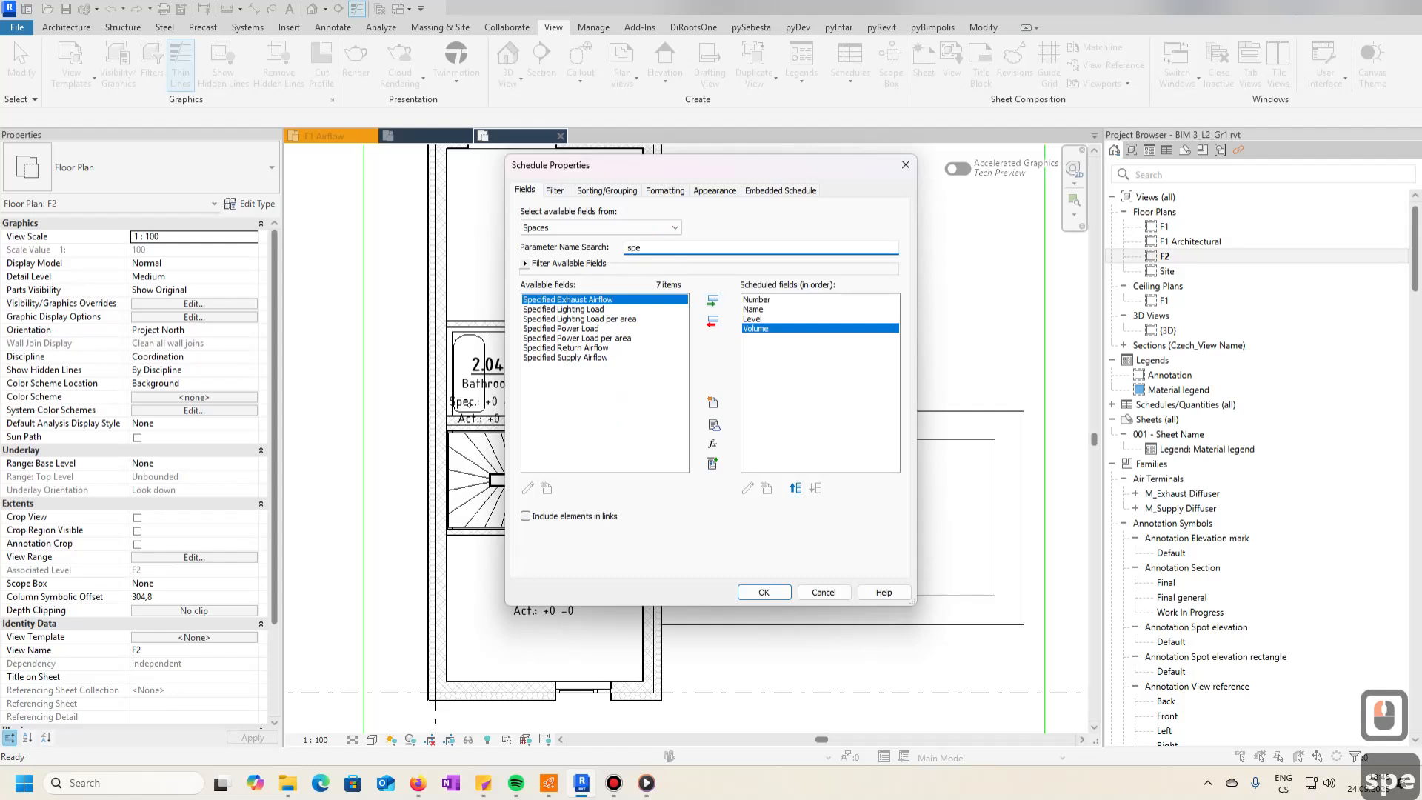
left_click(585, 357)
left_click(712, 301)
left_click(592, 299)
left_click(712, 301)
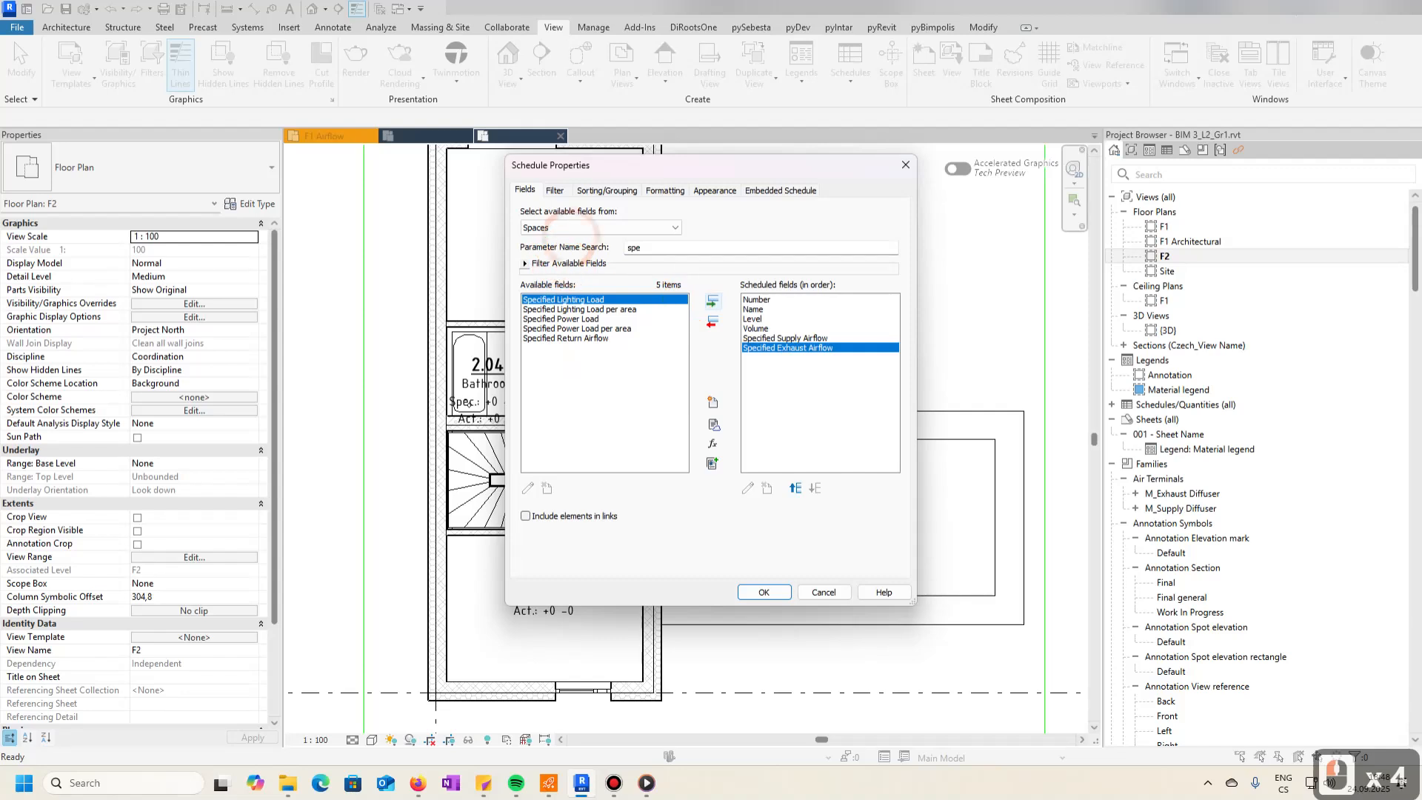
- Add the Actual Supply Airflow and Actual Exhaust Airflow fields and generate the space schedule
left_click_drag(650, 249, 577, 251)
type("act")
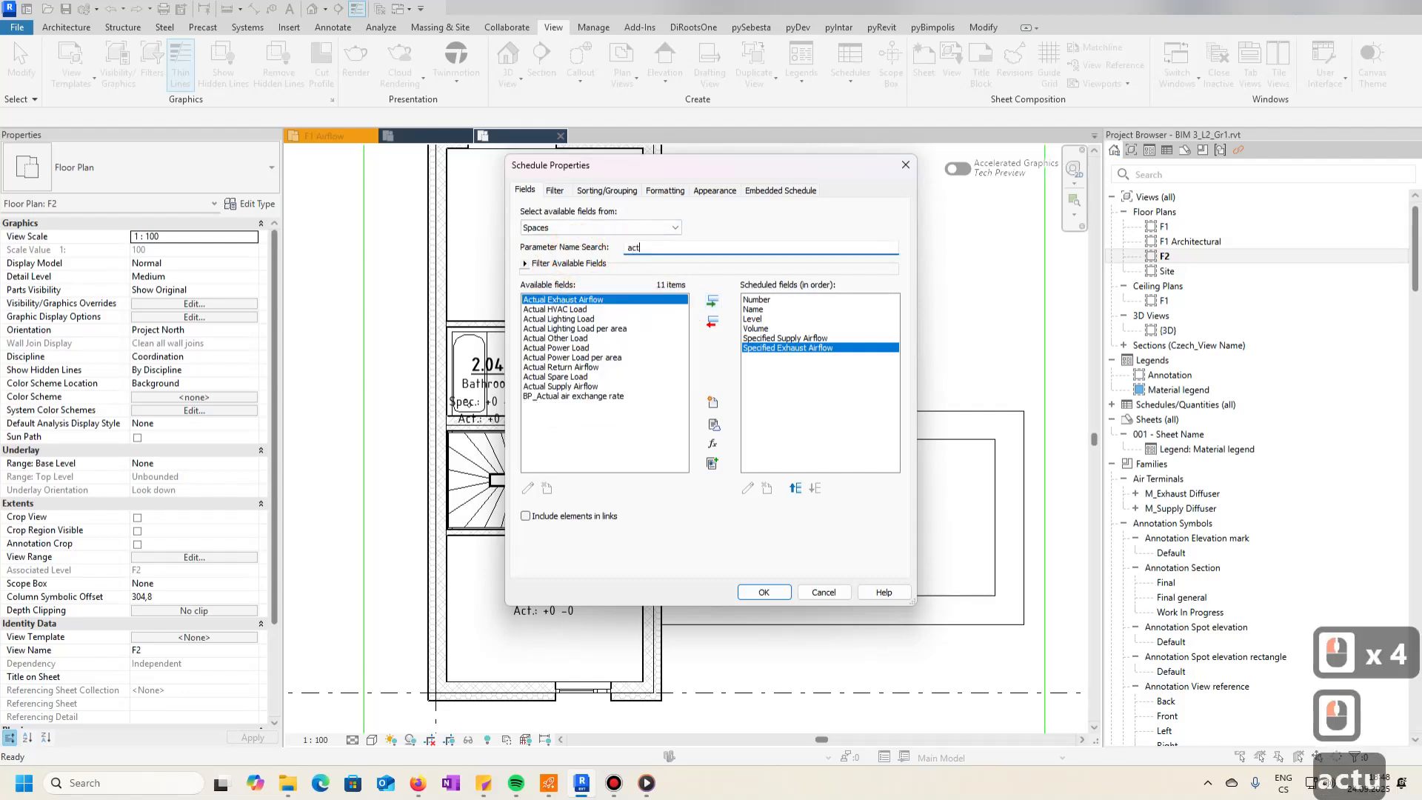
type("ual")
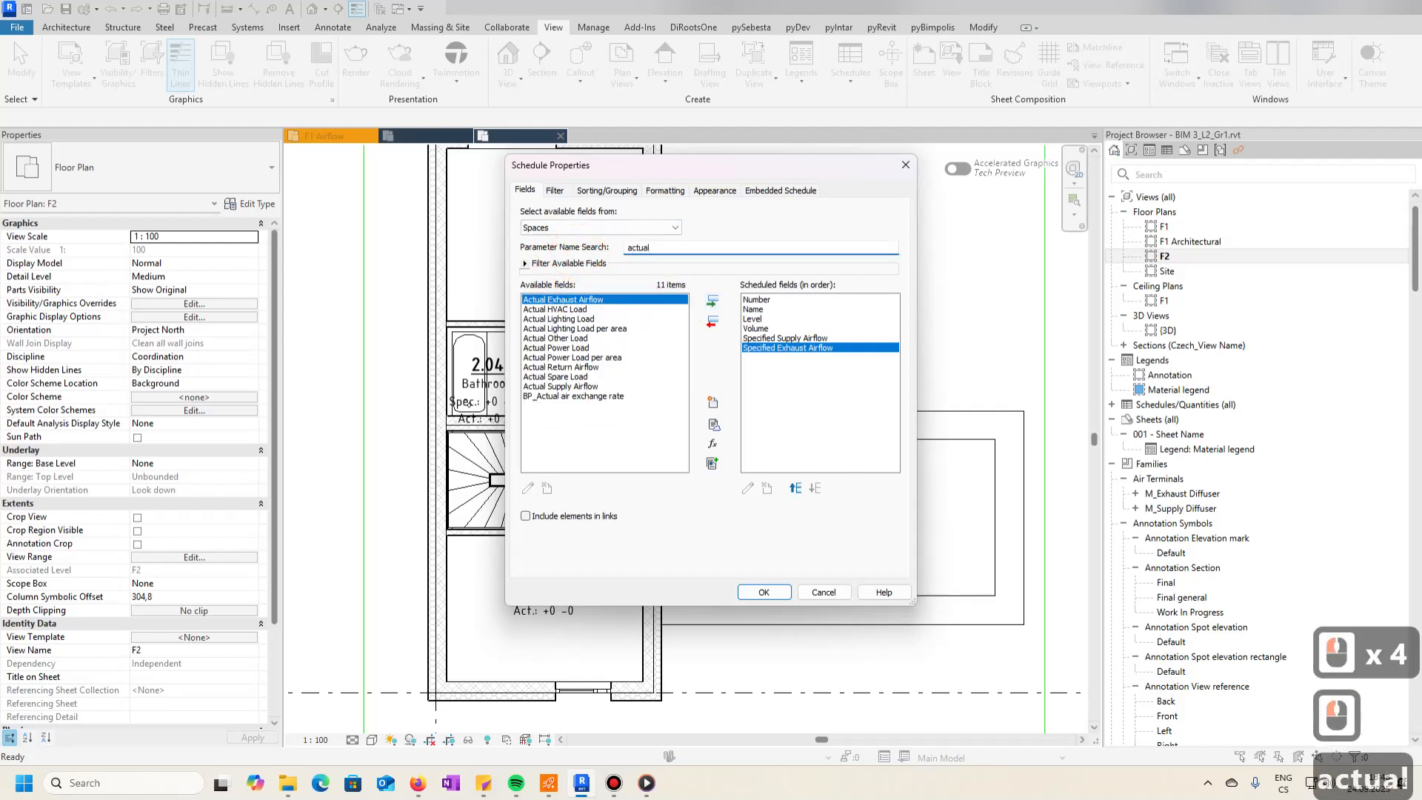
left_click(560, 386)
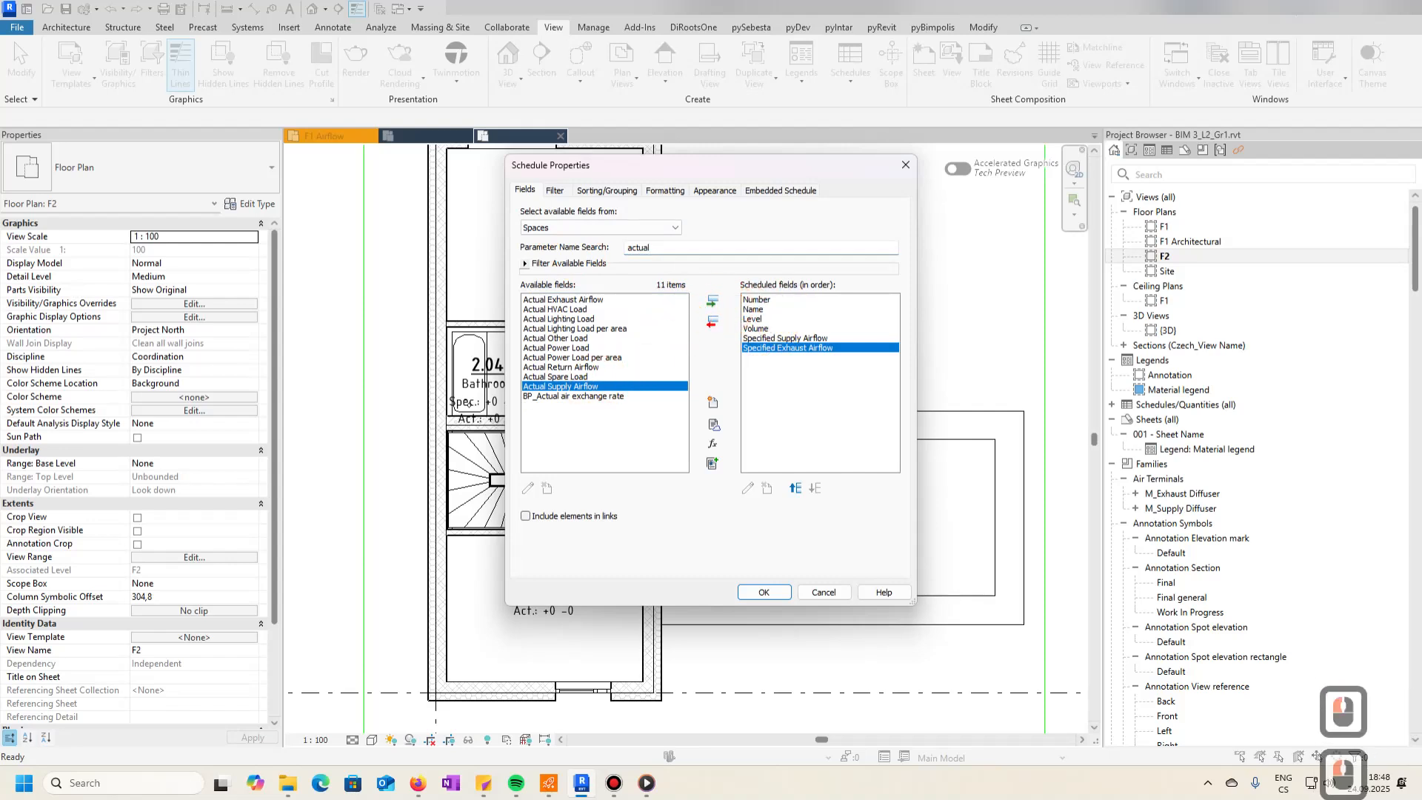
left_click(712, 301)
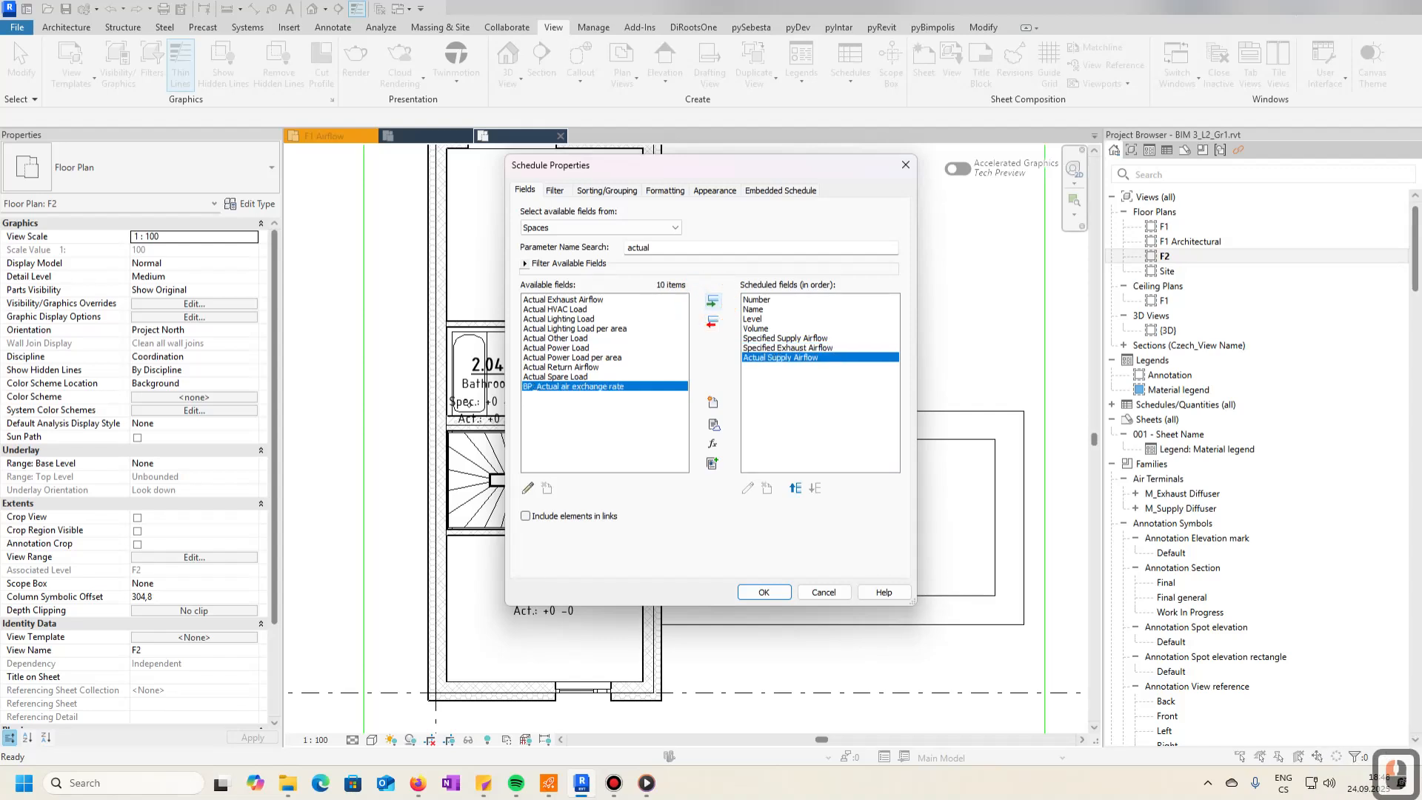
left_click(570, 299)
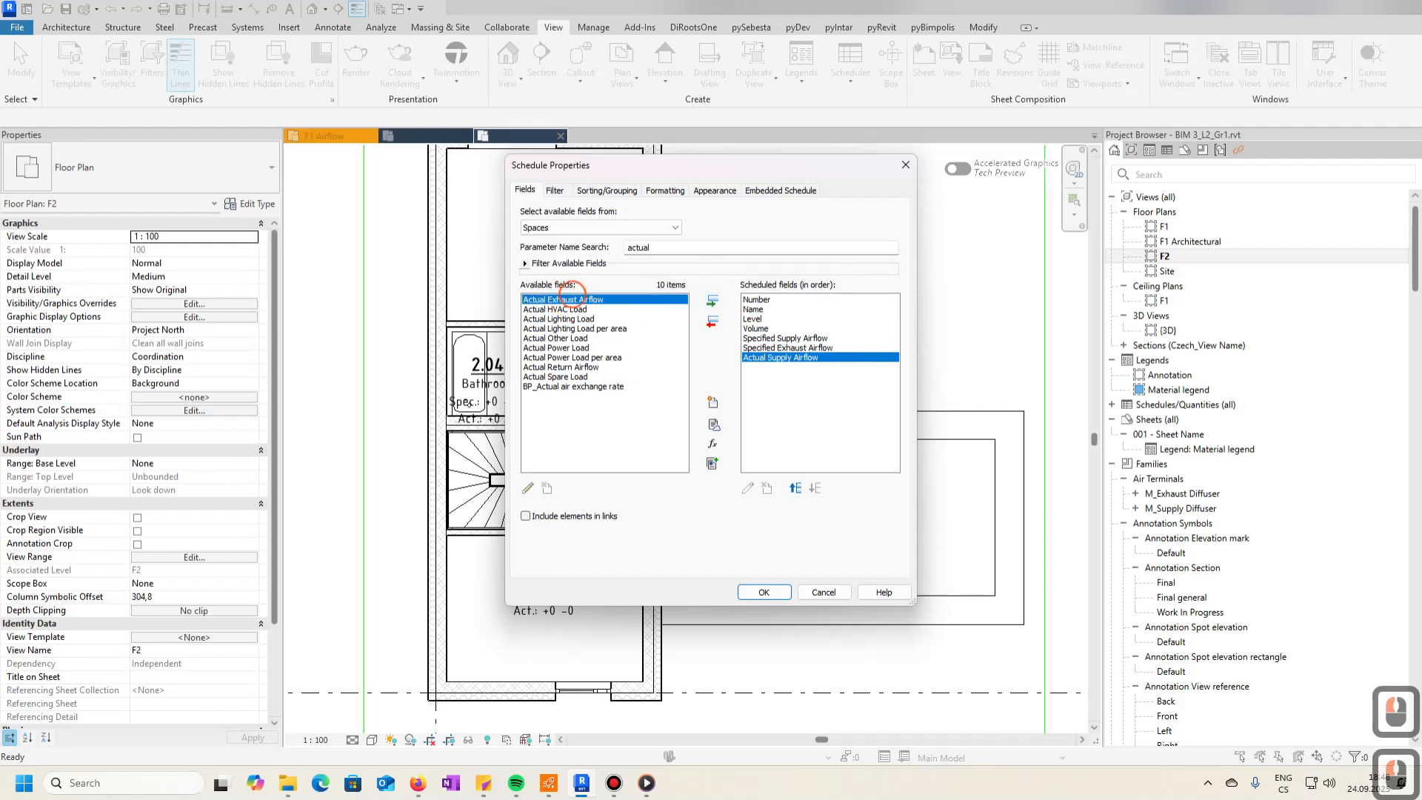
left_click(712, 301)
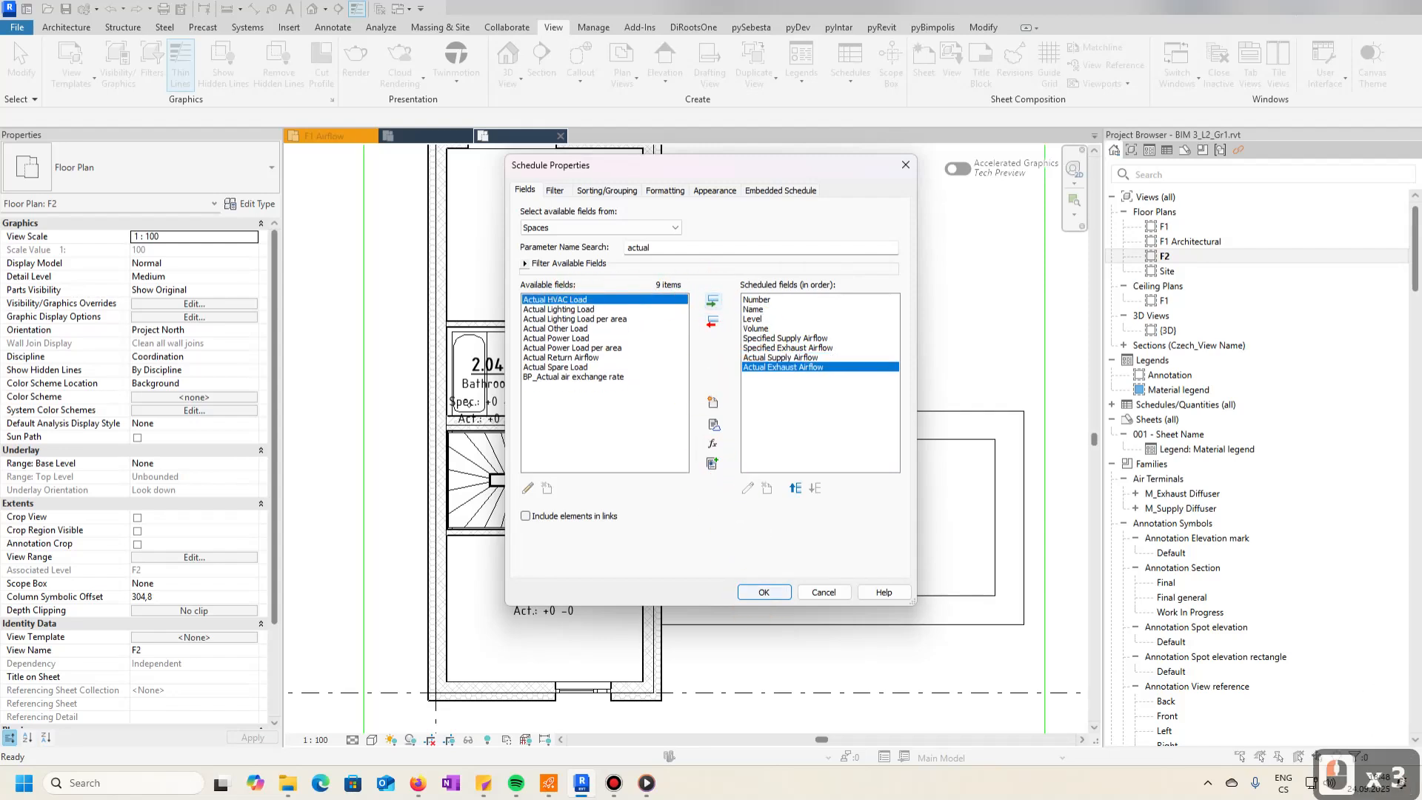
left_click(763, 592)
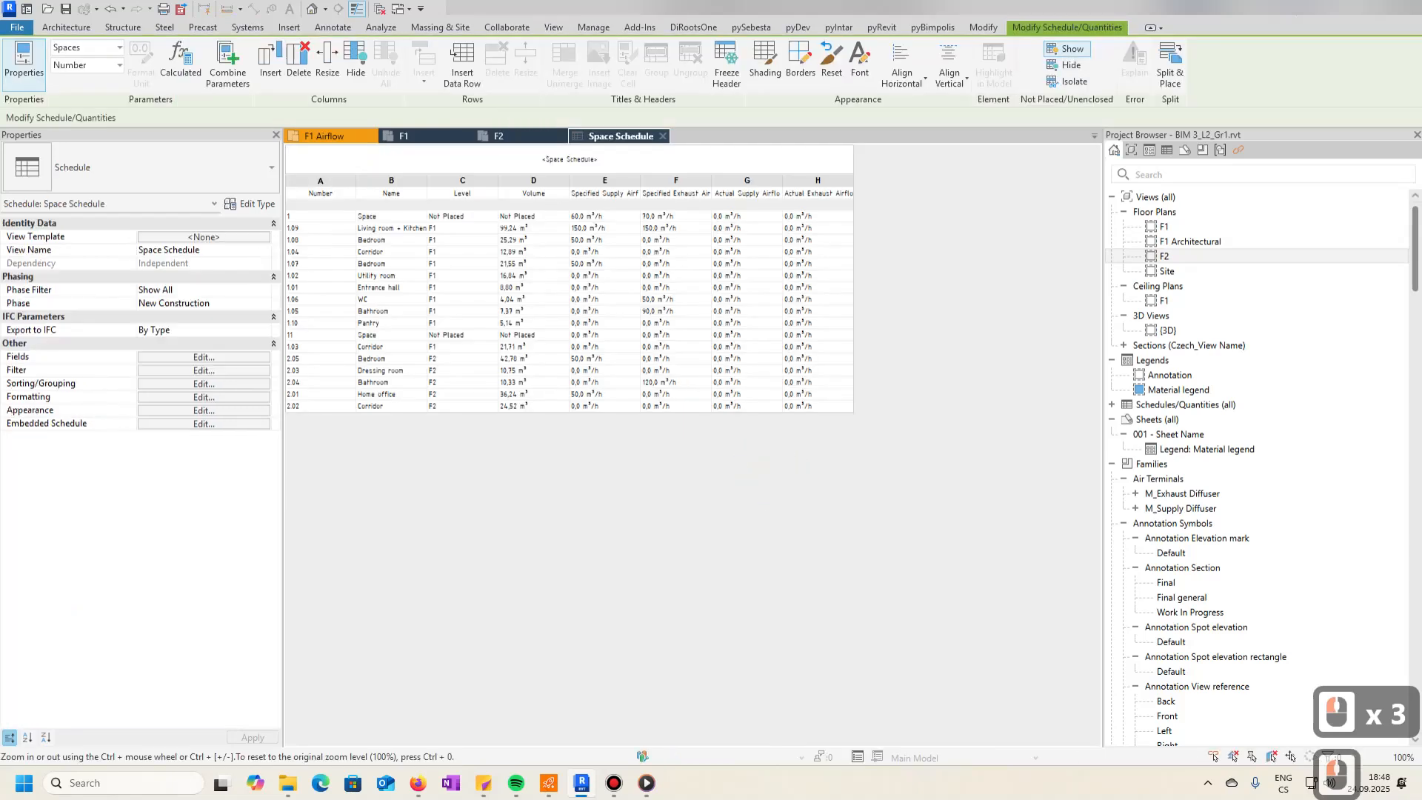
- Try to delete unplaced space 1 from the space schedule and undo the deletion
left_click(323, 332)
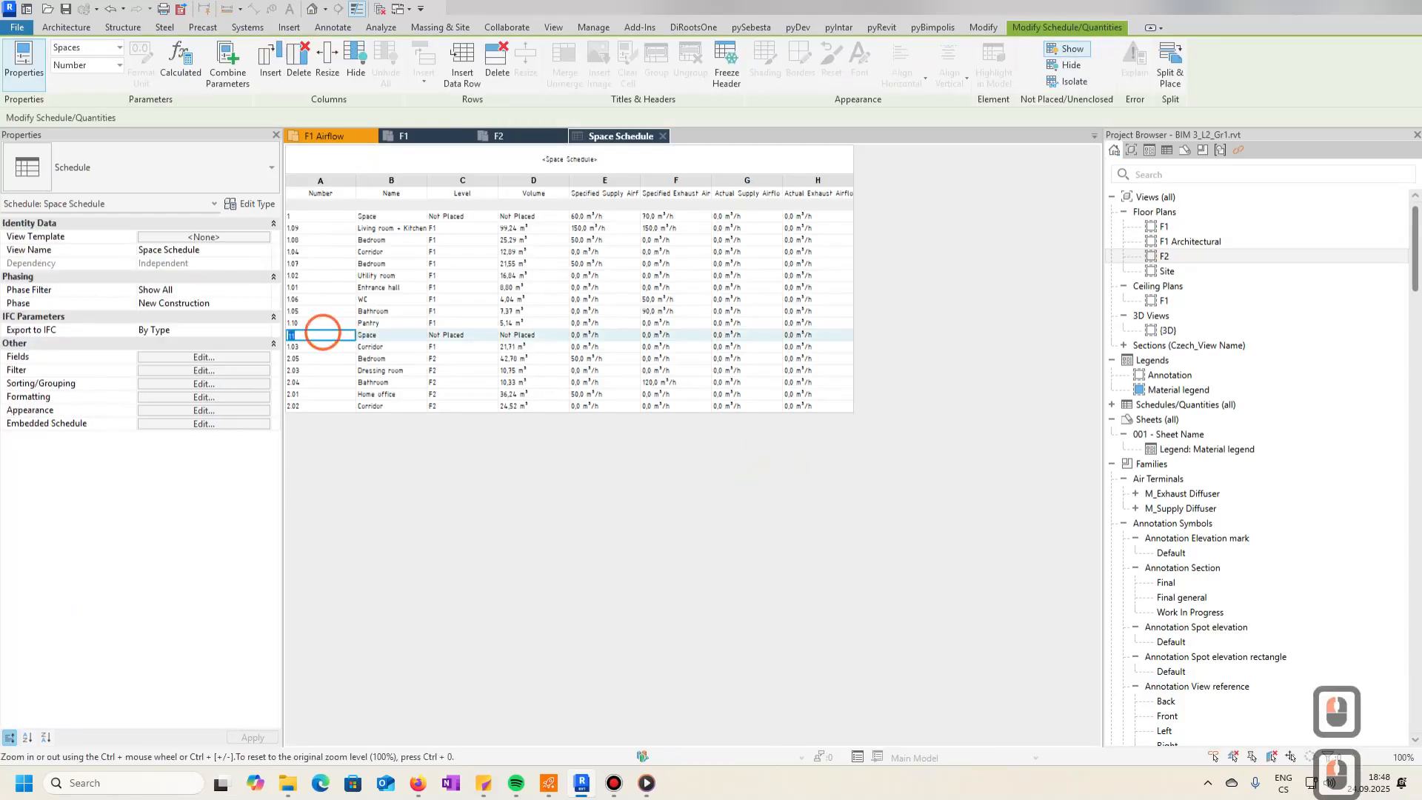
left_click(328, 217)
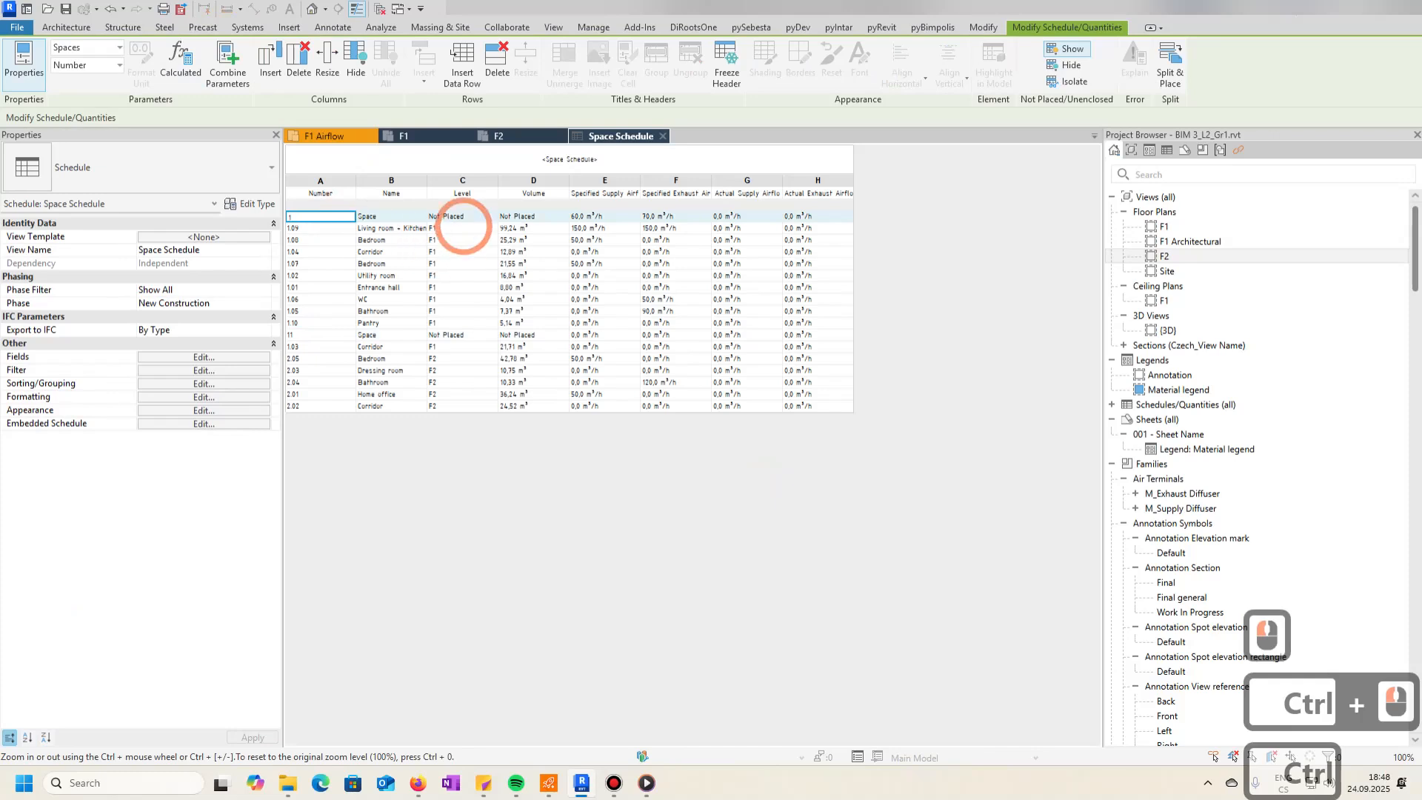
left_click(494, 58)
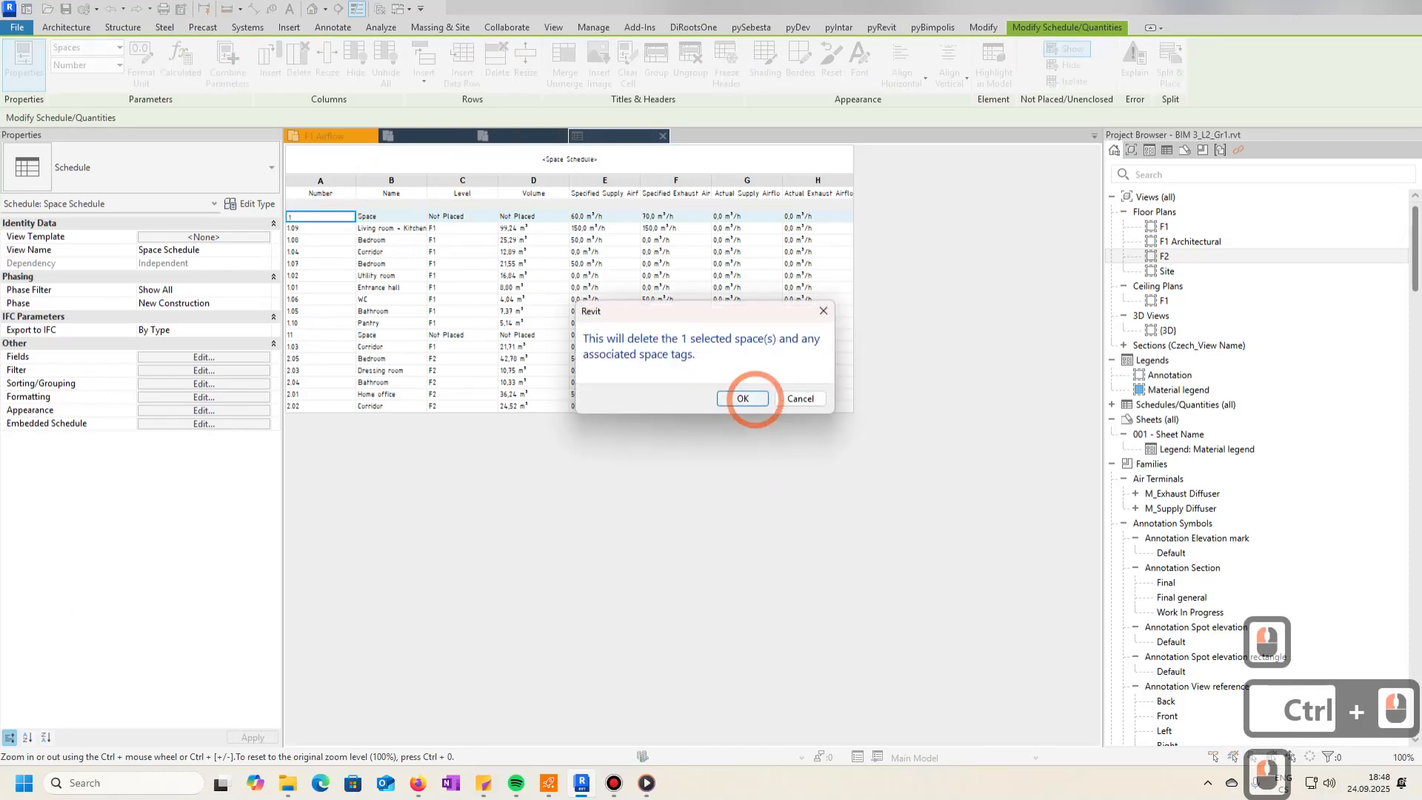
left_click(755, 397)
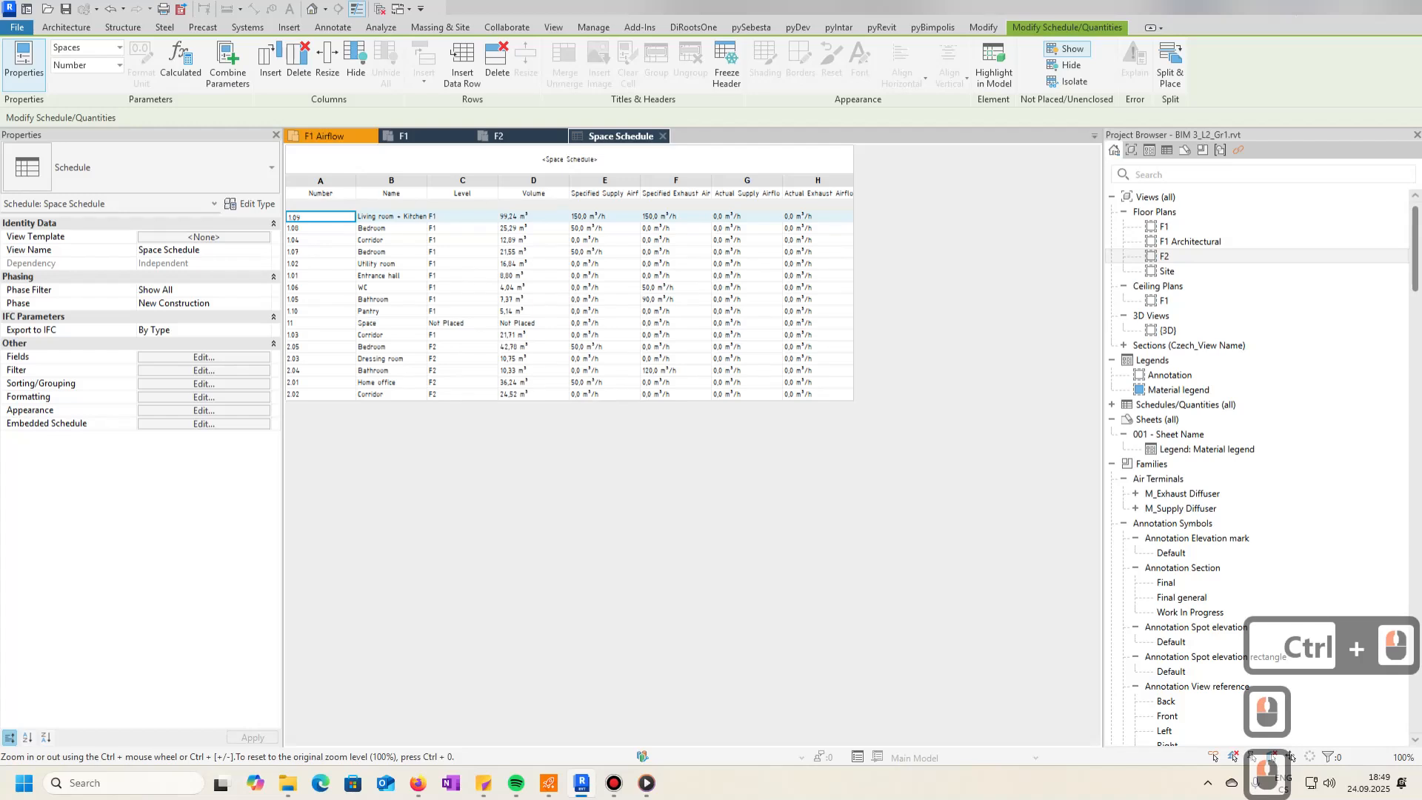
left_click(109, 8)
- Delete the two unplaced spaces, numbers 11 and 1, from the space schedule and the model
left_click(331, 336)
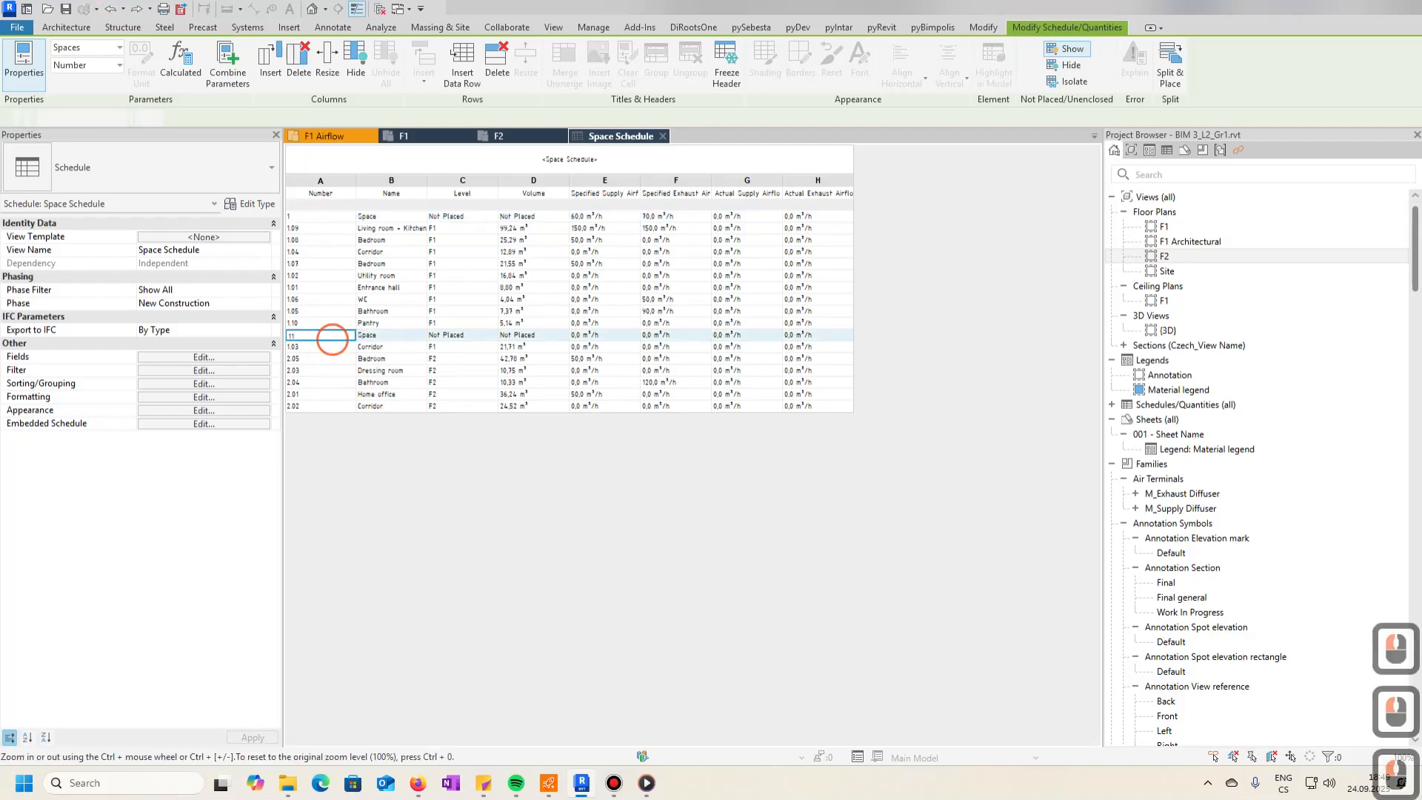
left_click(494, 58)
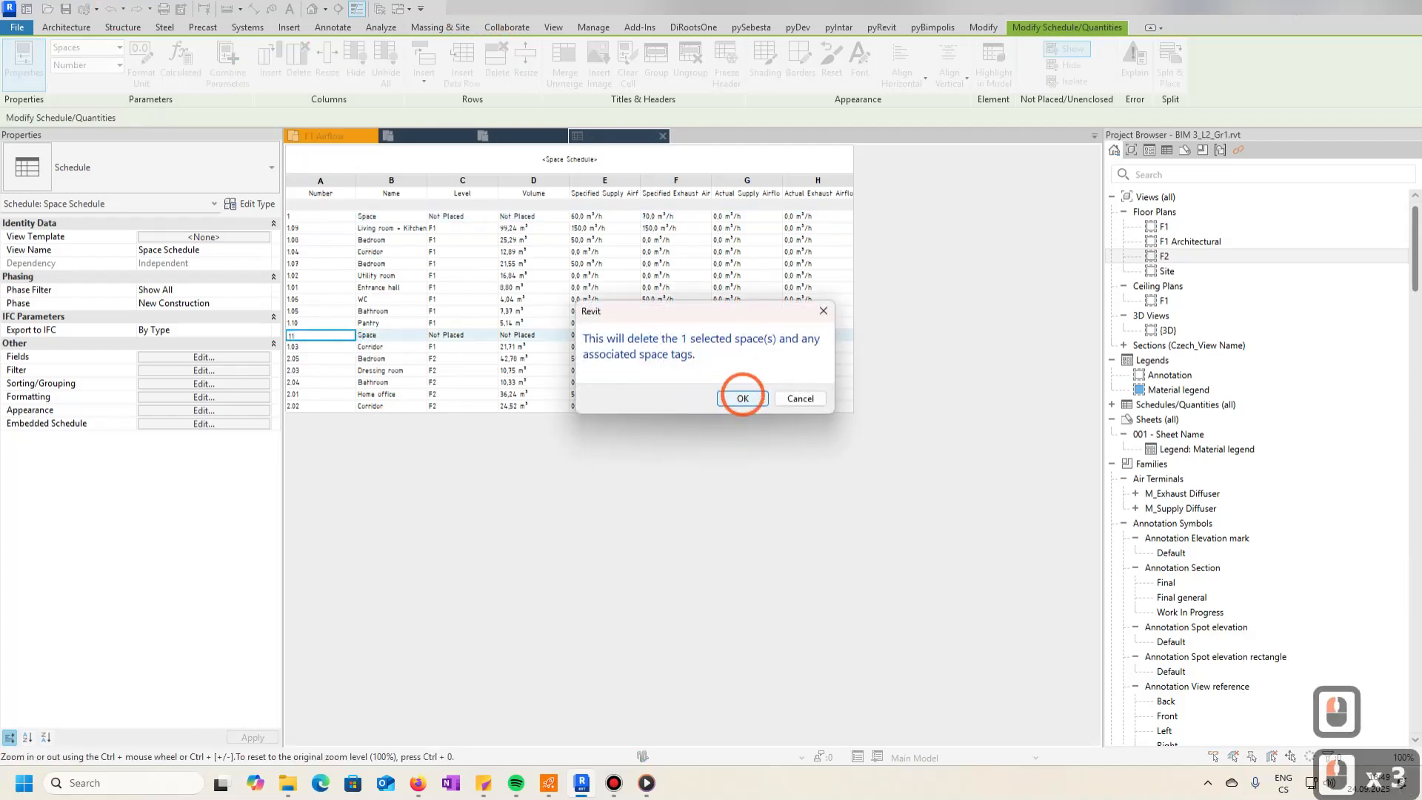
left_click(742, 397)
left_click(308, 216)
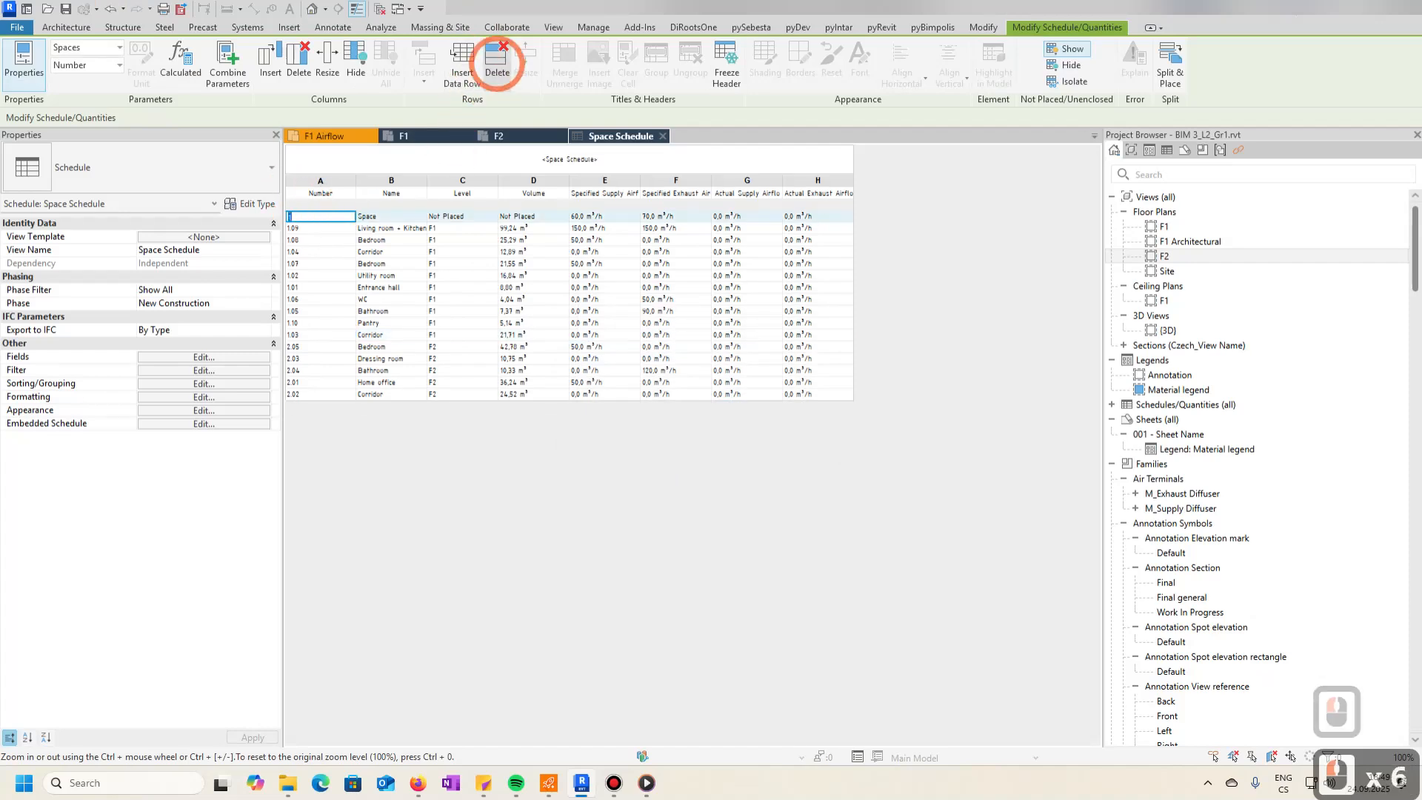
left_click(488, 74)
left_click(738, 398)
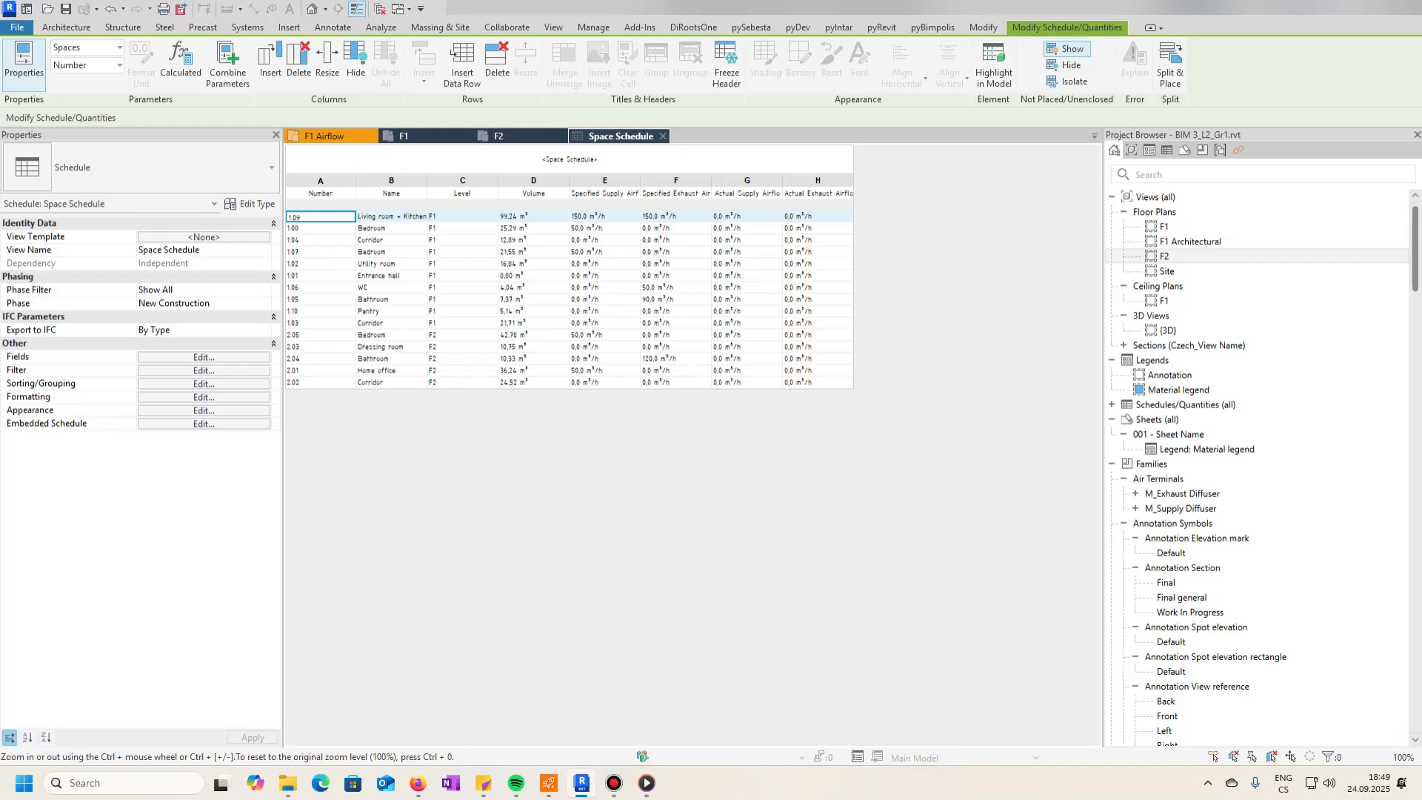
- Sort the space schedule by Level and then by Number, both ascending
left_click(204, 424)
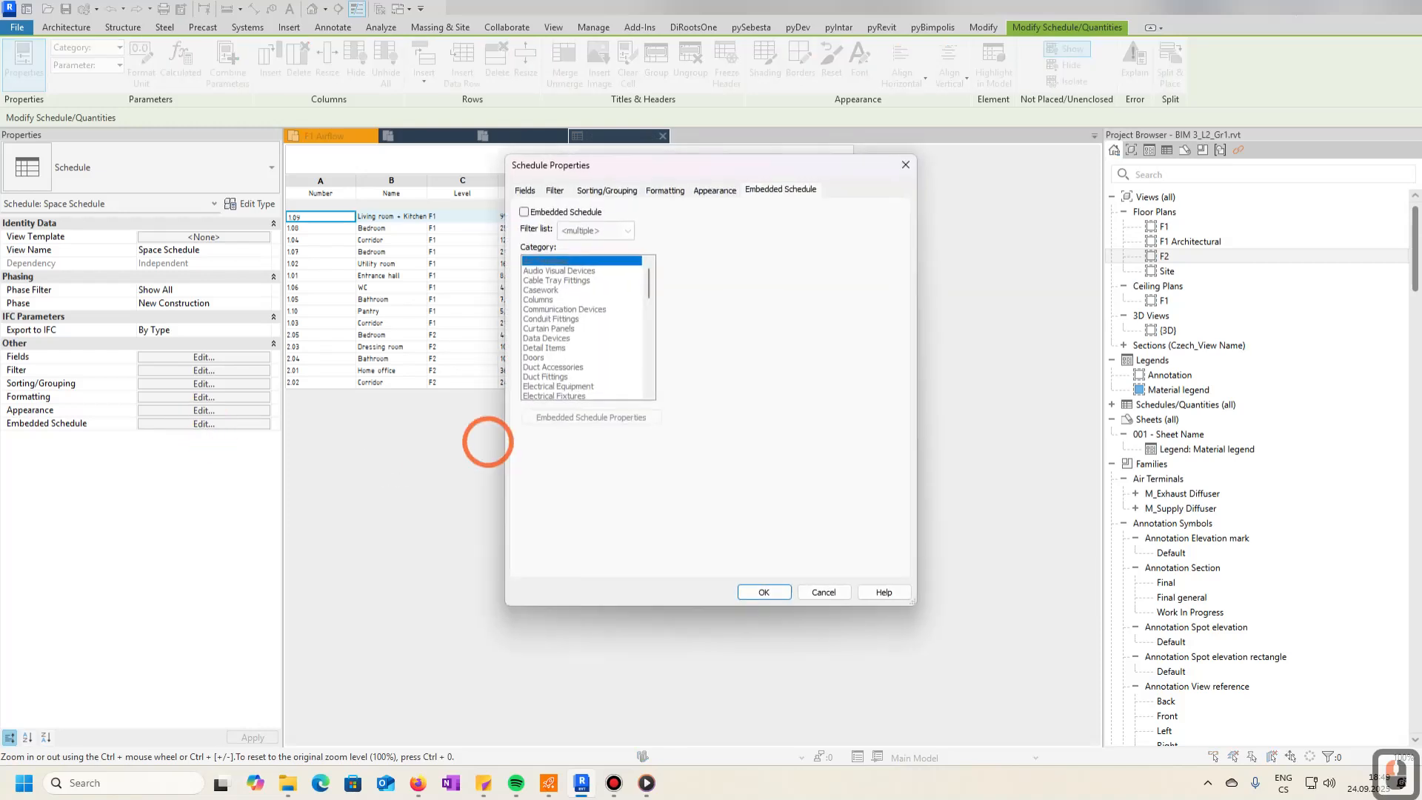
left_click(605, 190)
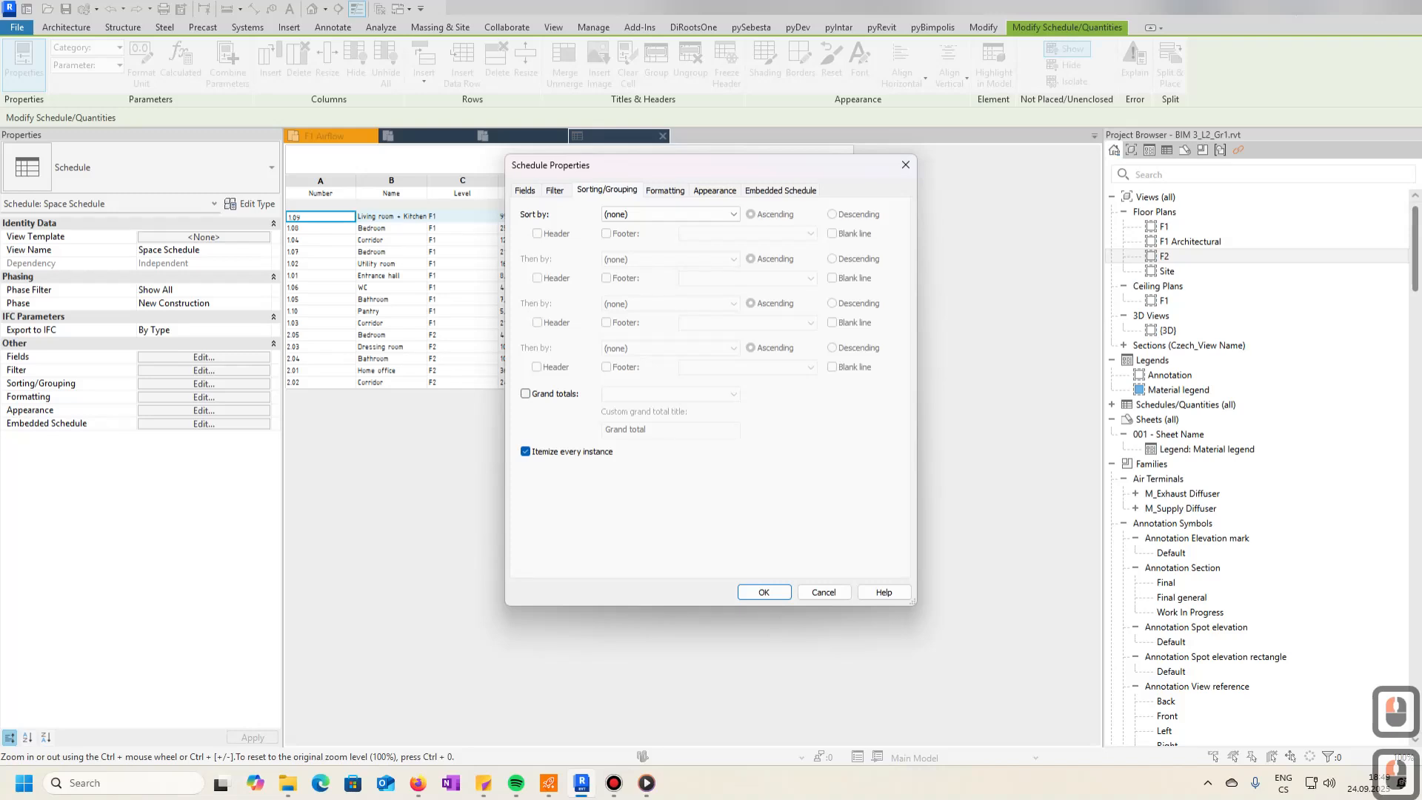
left_click(614, 215)
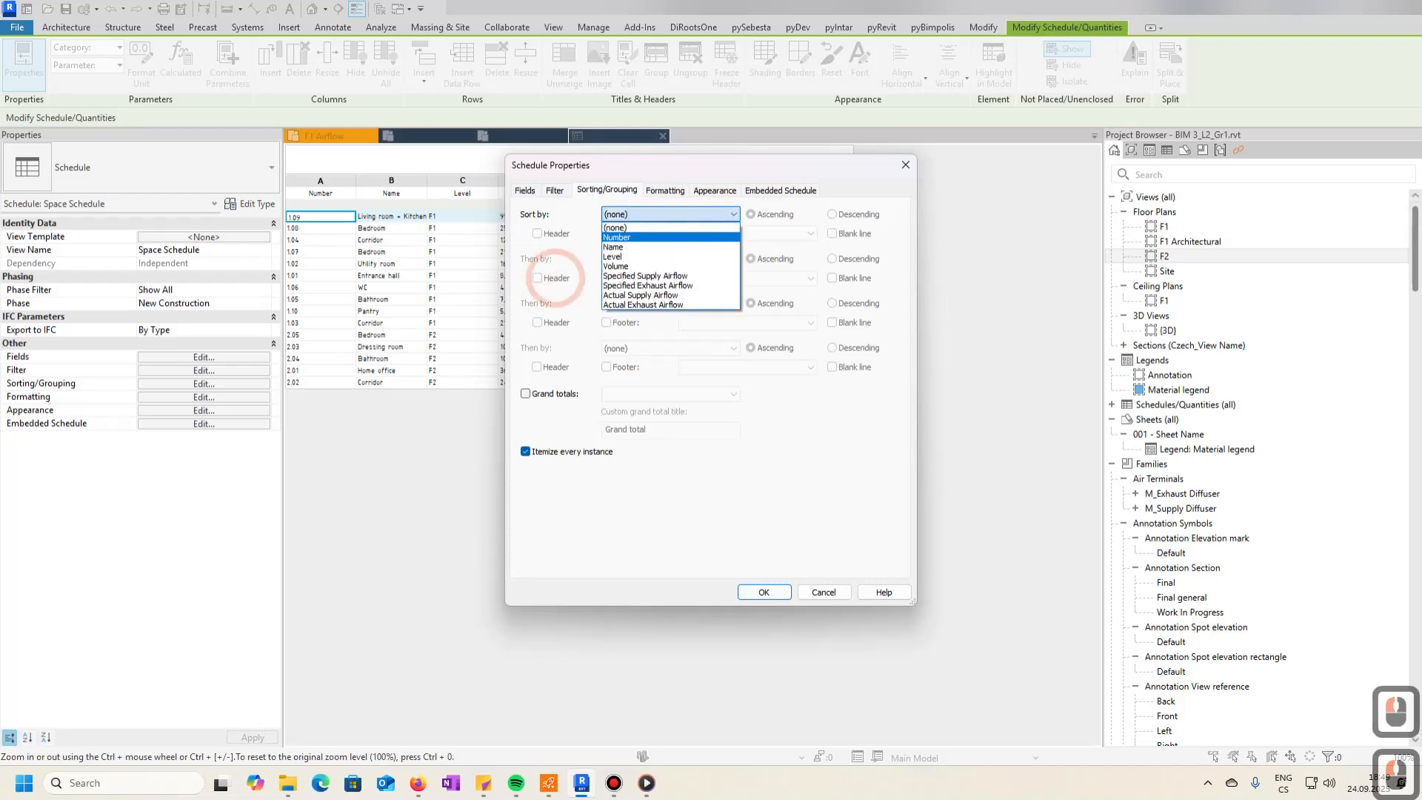
left_click(613, 257)
left_click(635, 260)
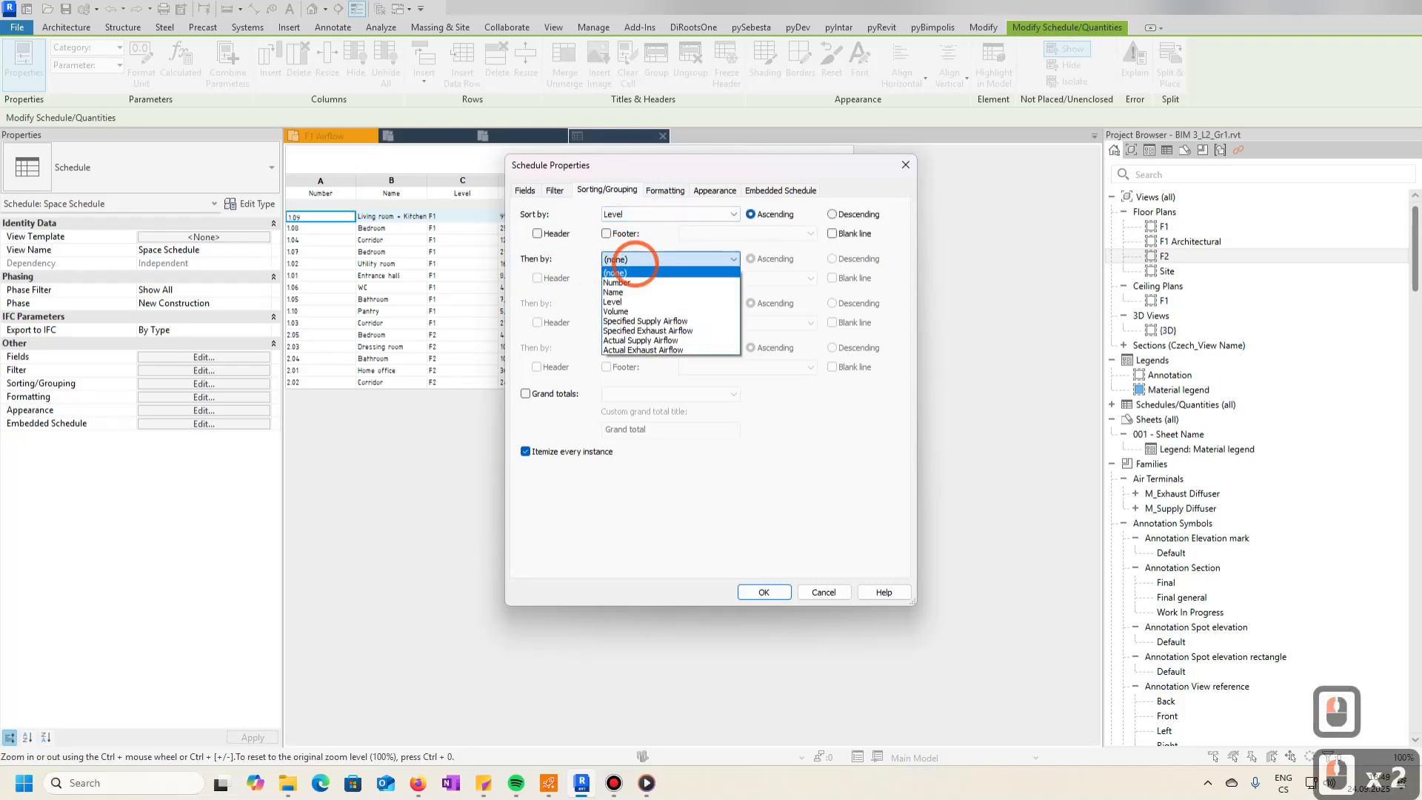
left_click(626, 282)
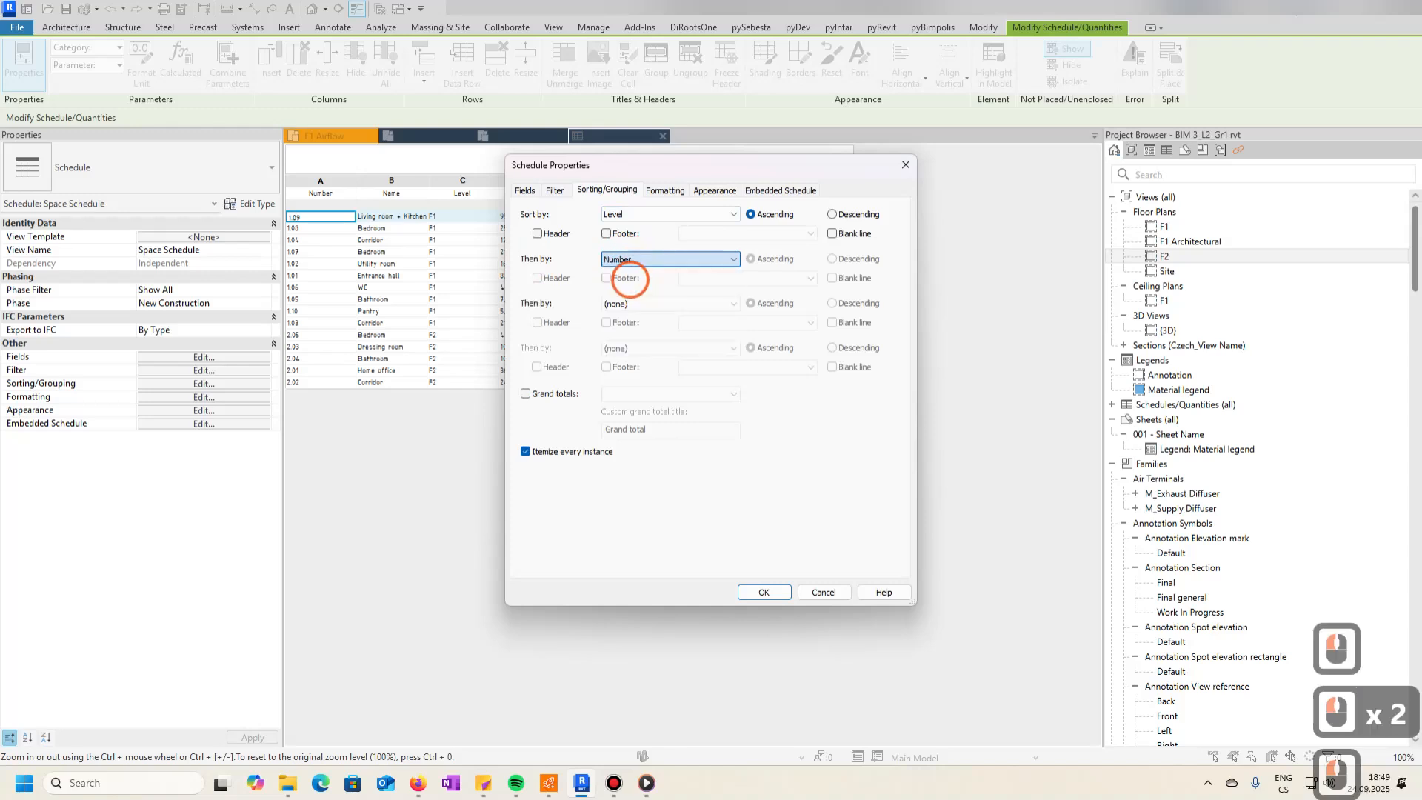
left_click(763, 591)
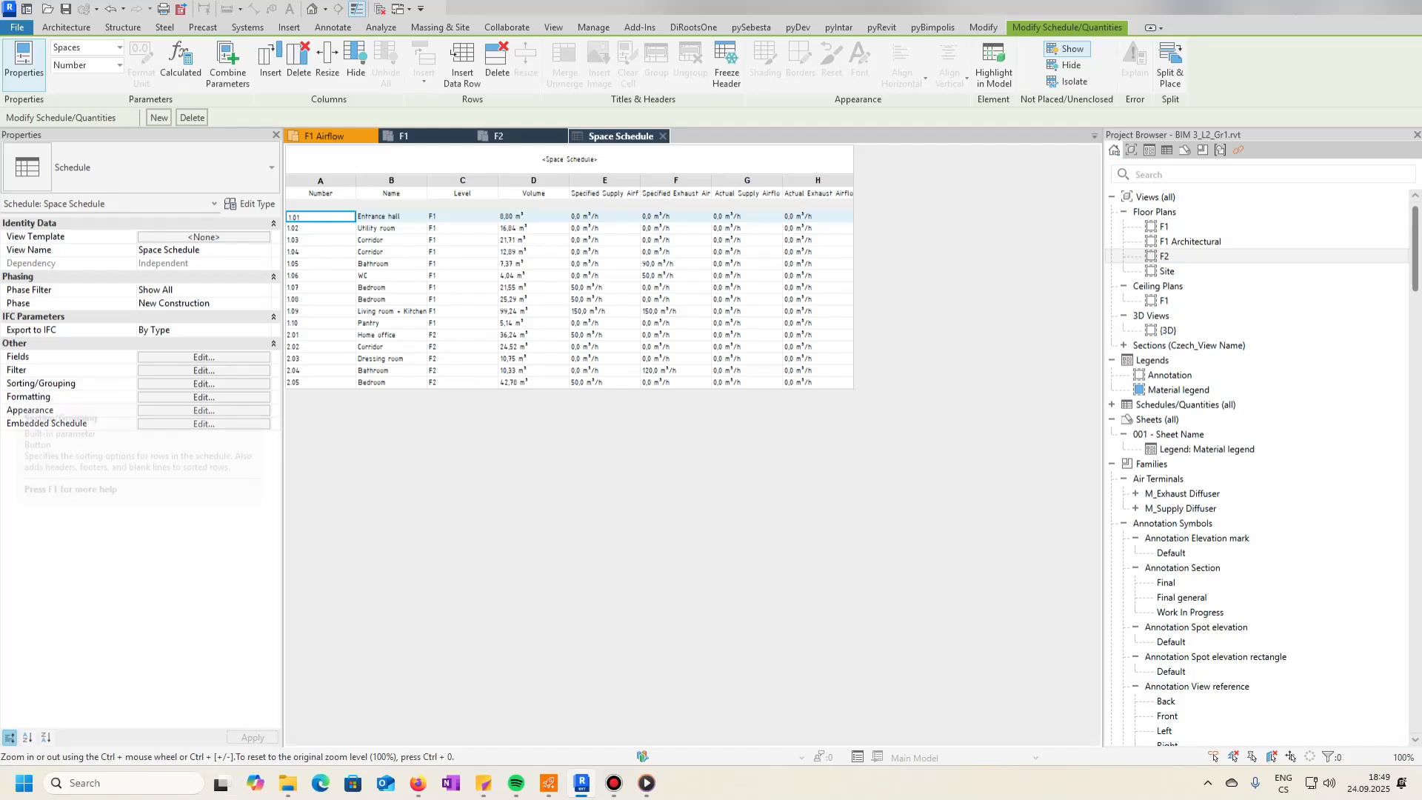
- Add a footer with title, count, and totals plus a blank line to the schedule's Level grouping
left_click(201, 383)
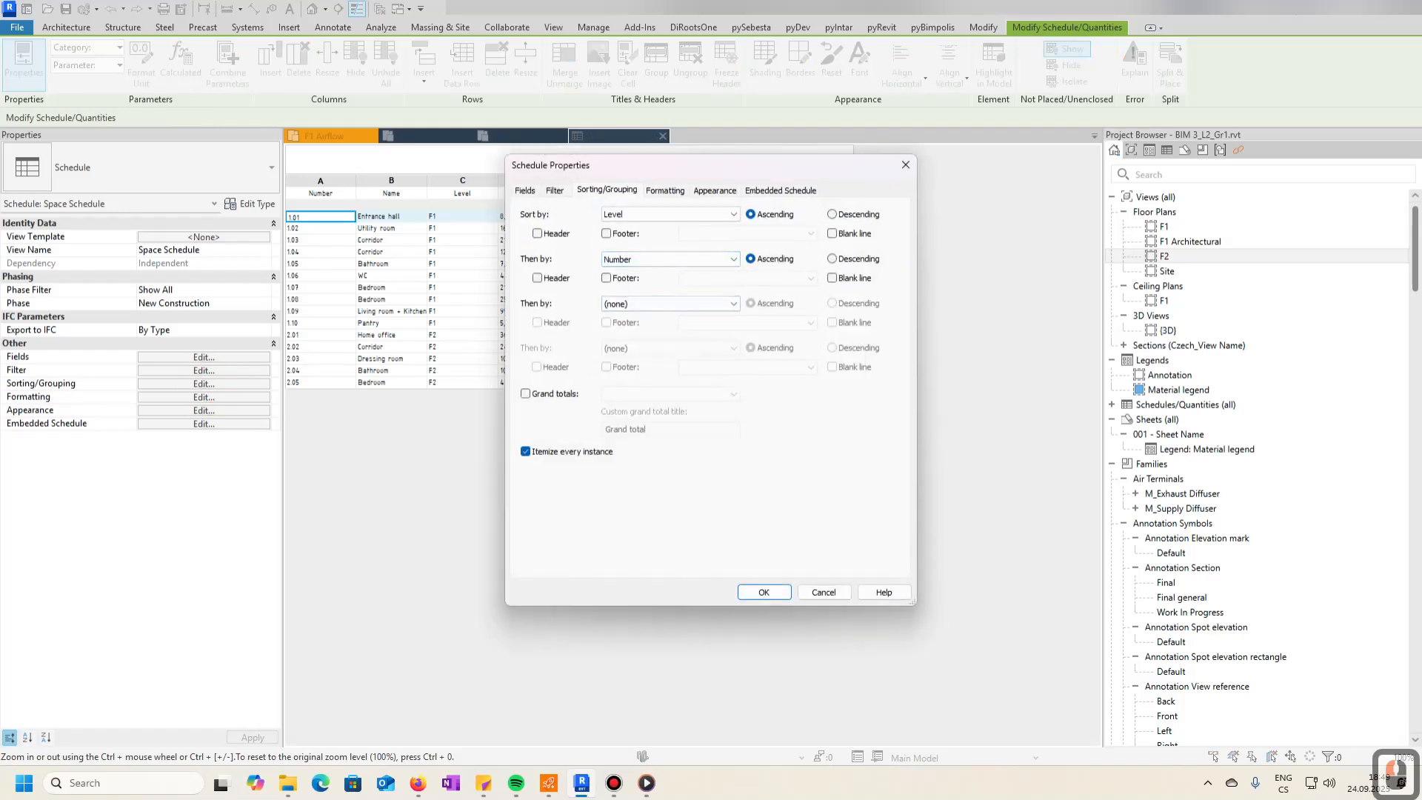
left_click(606, 234)
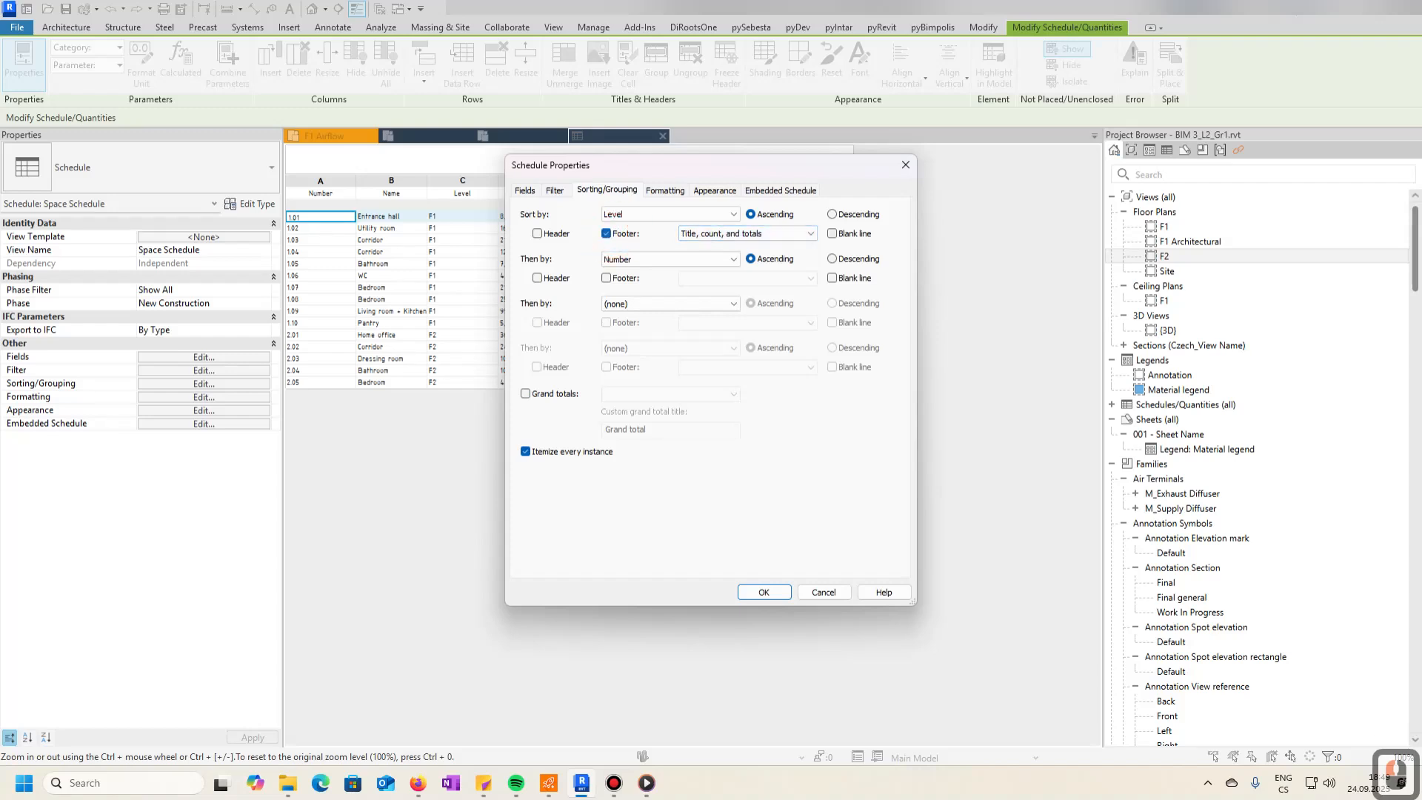
left_click(831, 233)
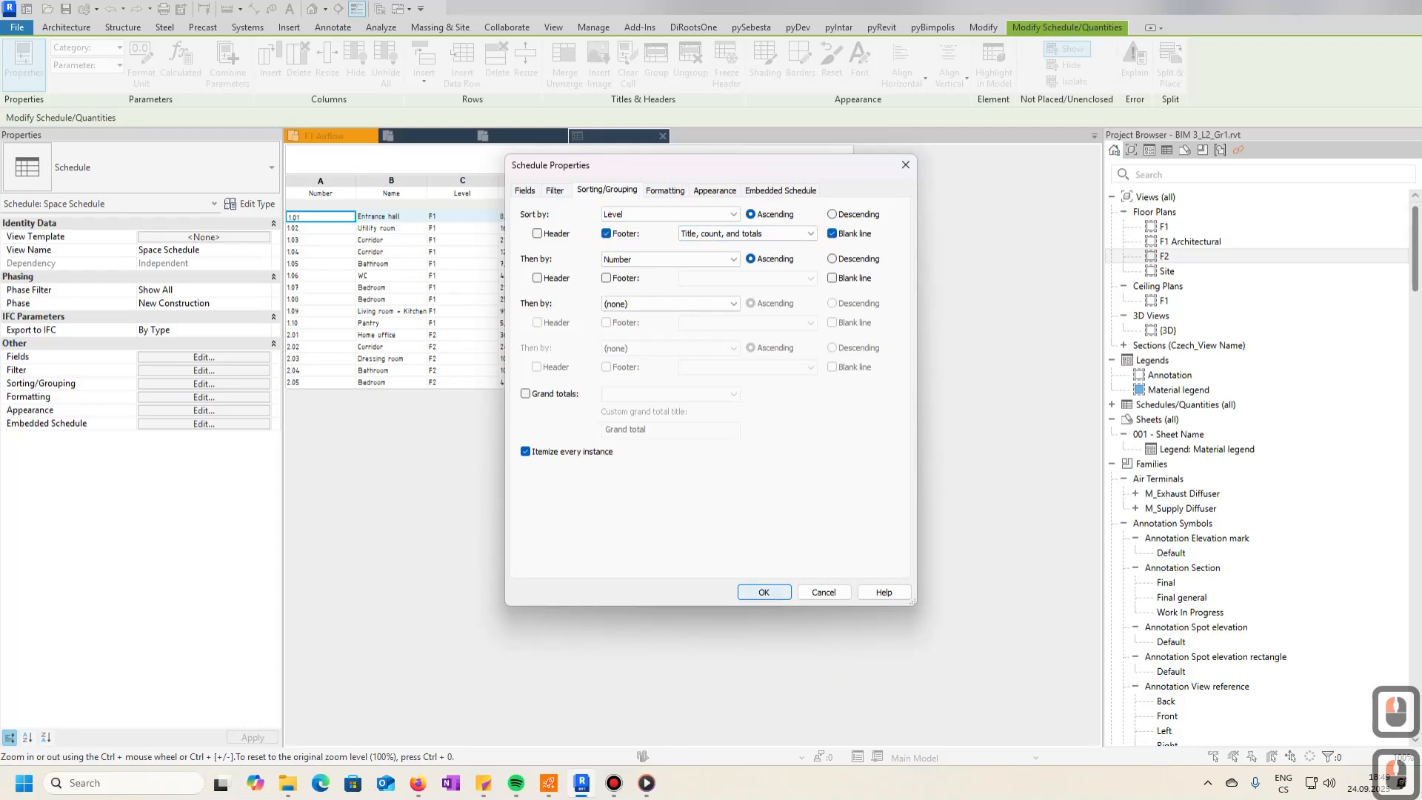
left_click(763, 592)
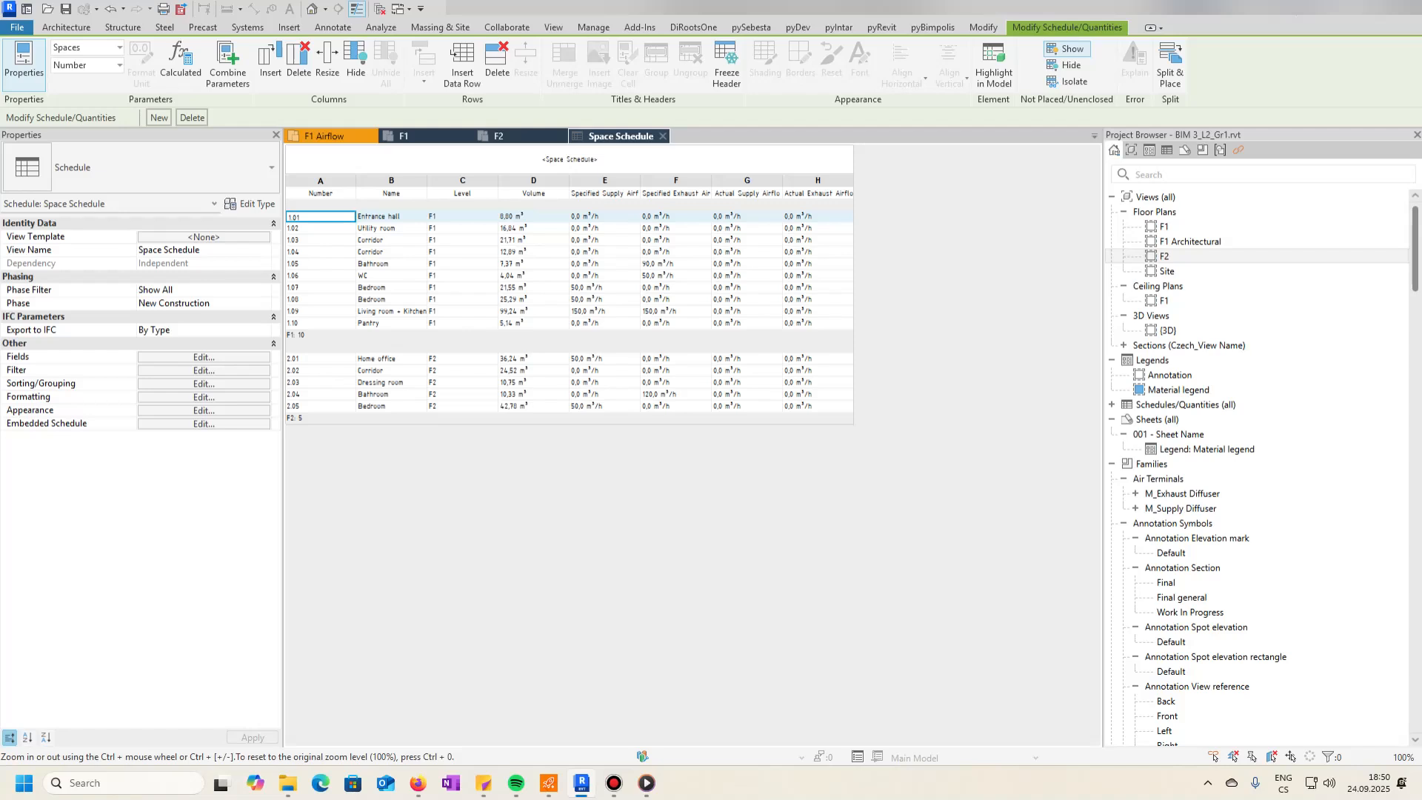
- Set the Specified Supply Airflow and Specified Exhaust Airflow fields of the space schedule to calculate totals
left_click(201, 397)
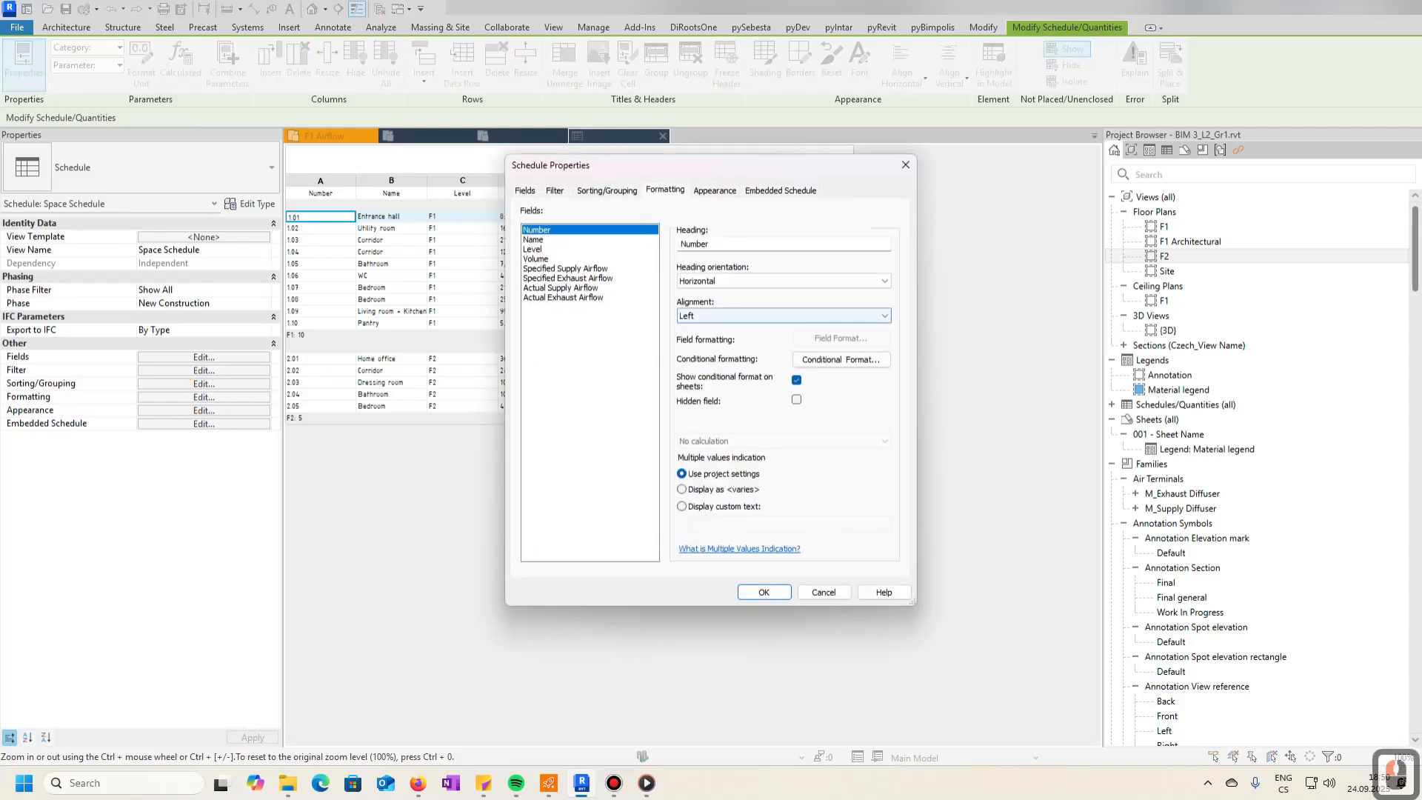
double_click(563, 268)
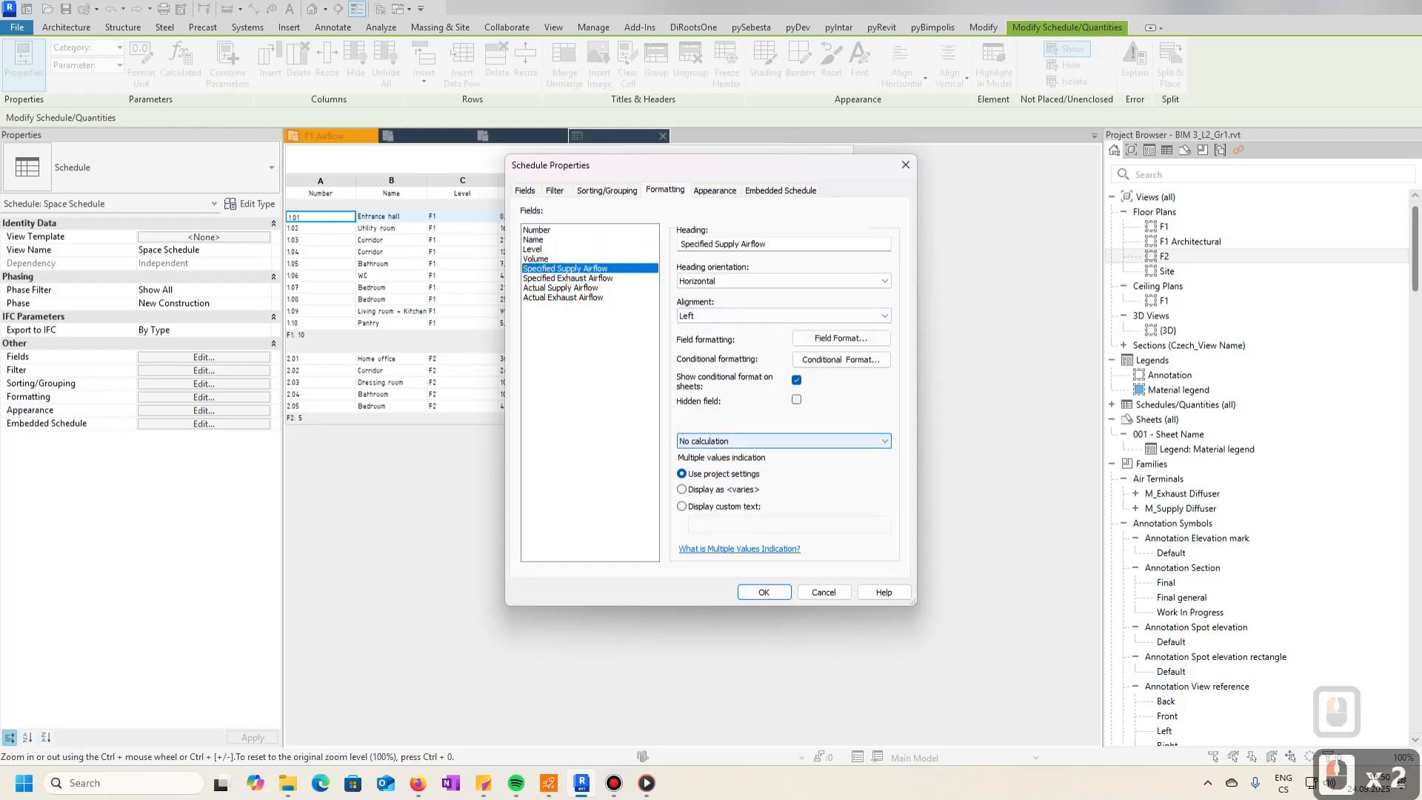
left_click(753, 441)
left_click(736, 453)
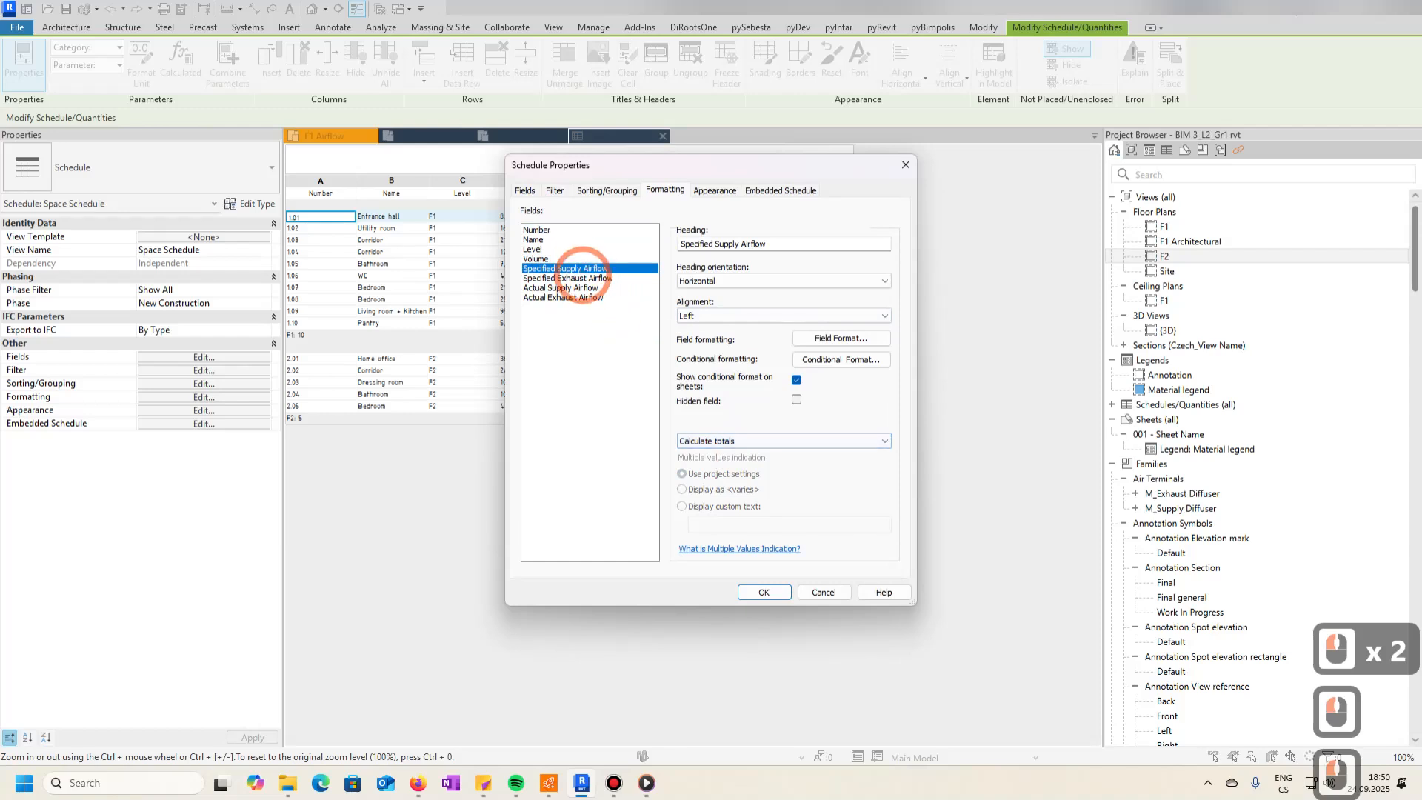
left_click(581, 279)
left_click(730, 442)
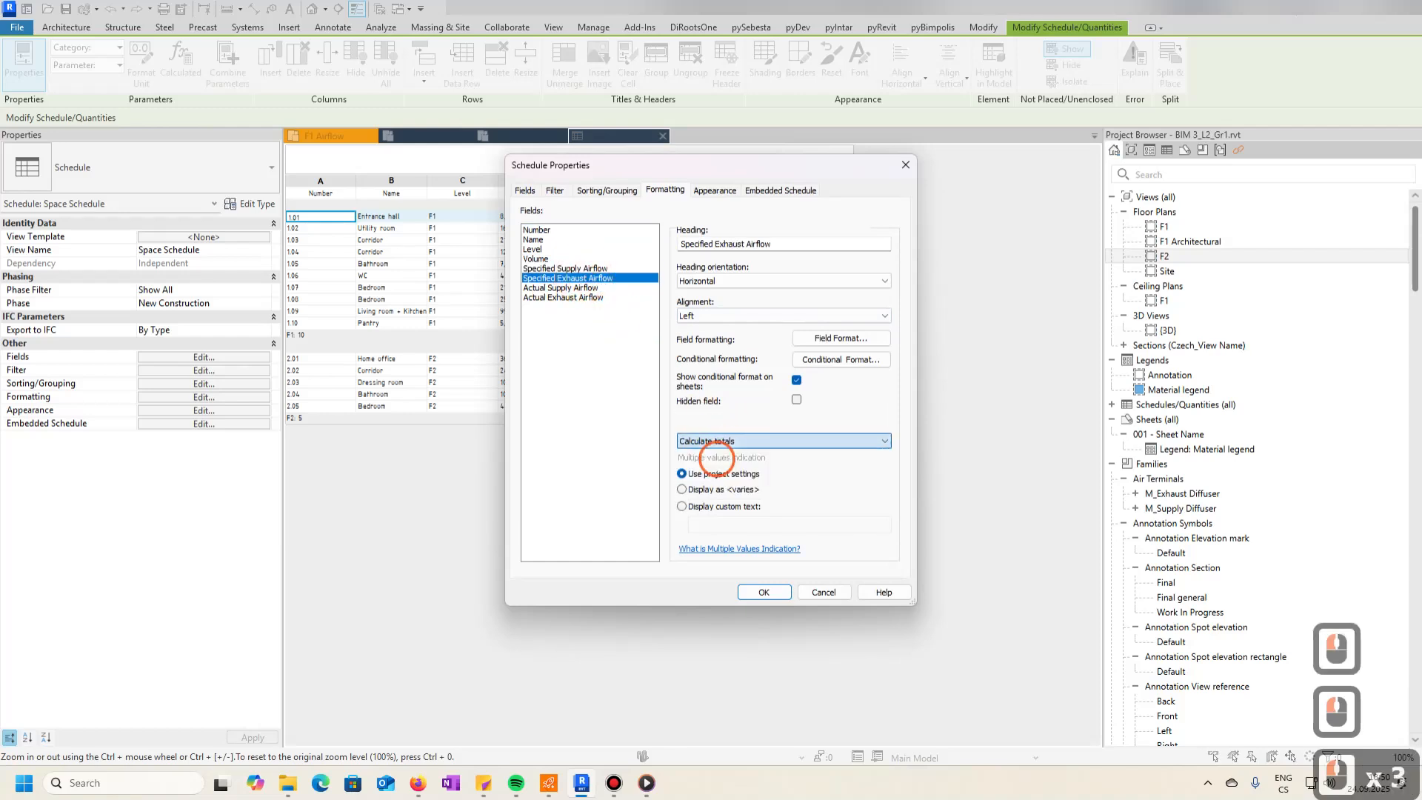
left_click(721, 453)
- Set the Actual Supply Airflow and Actual Exhaust Airflow fields to calculate totals and apply the formatting
left_click(613, 288)
left_click(721, 443)
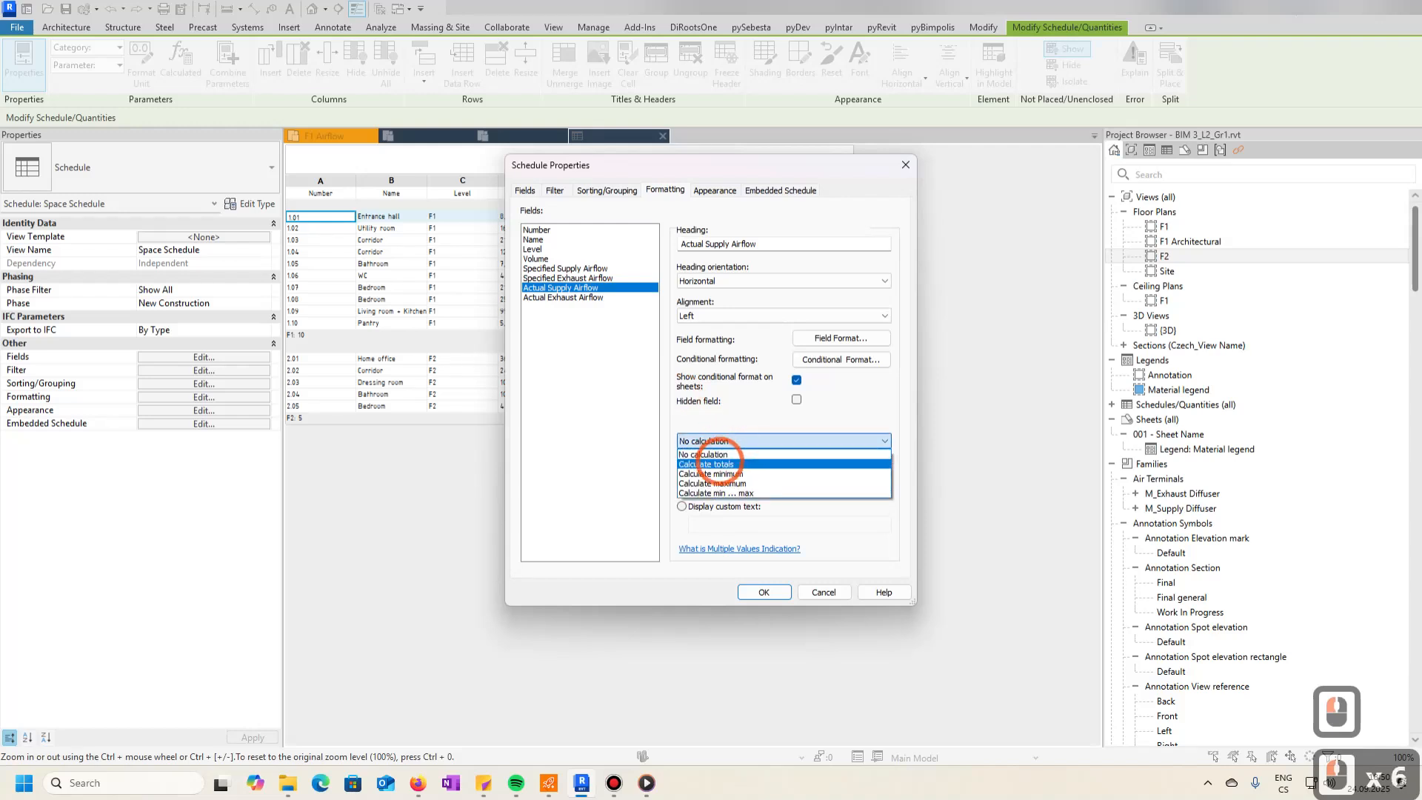
left_click(682, 453)
left_click(560, 297)
left_click(723, 441)
left_click(711, 454)
left_click(764, 592)
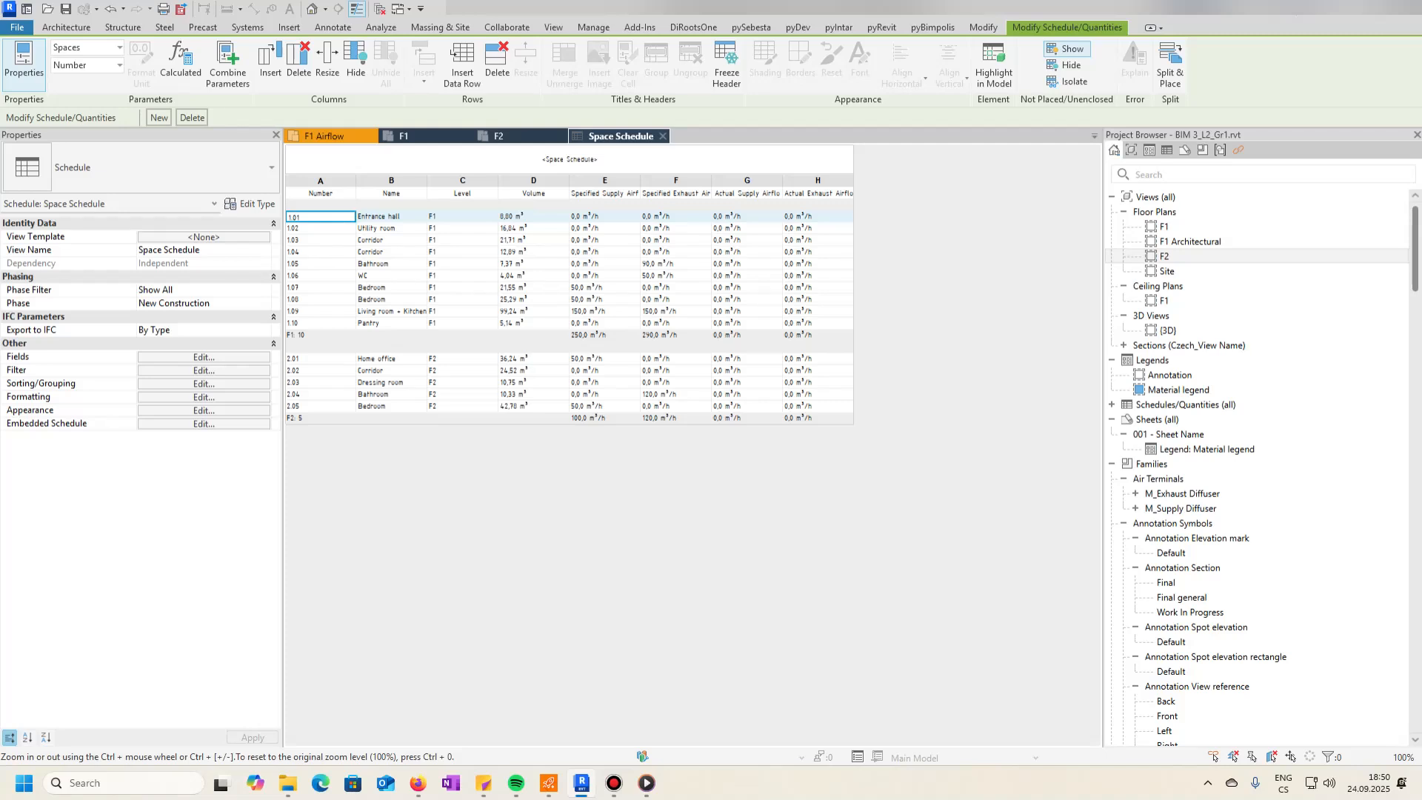
- Enable grand totals in the sorting and grouping settings of the space schedule
left_click(178, 383)
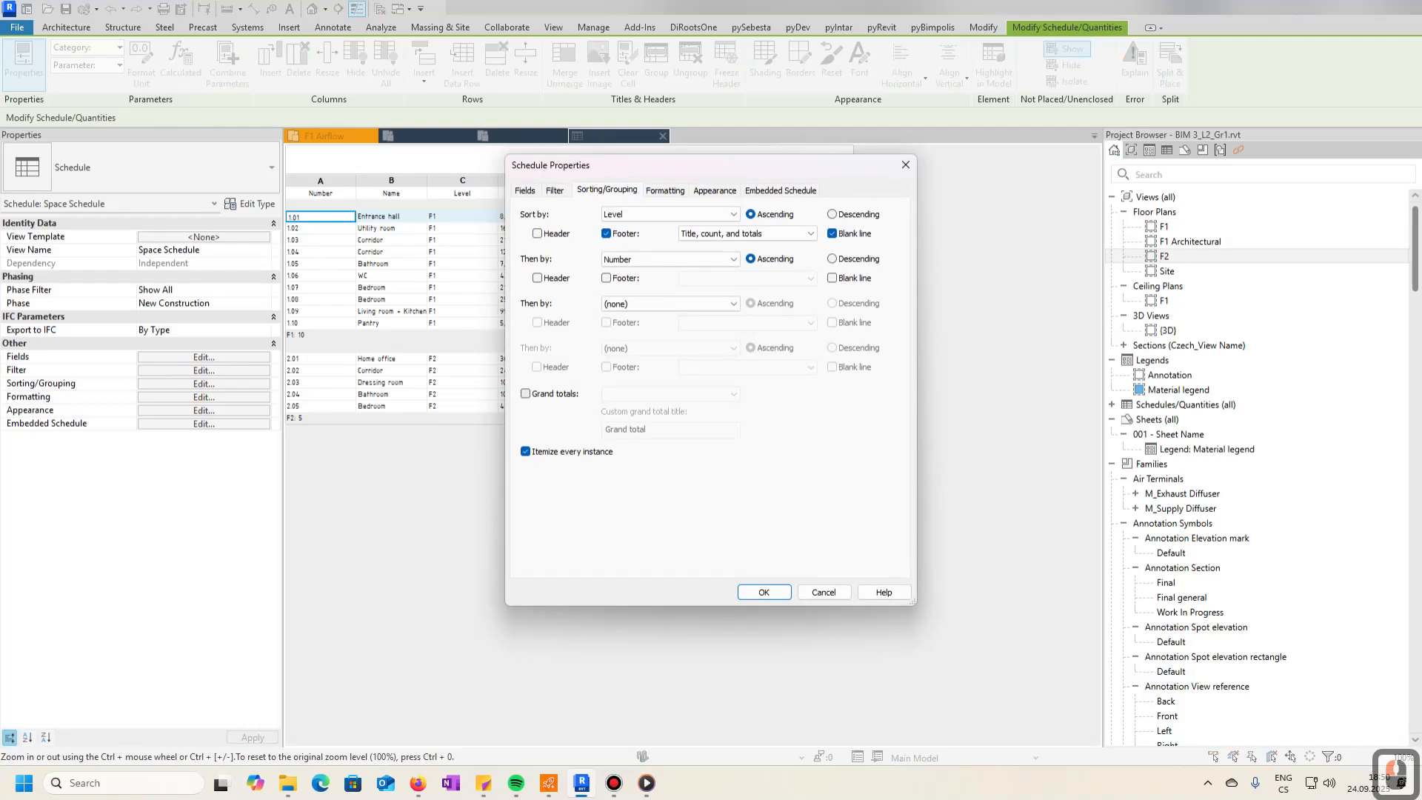
left_click(526, 394)
left_click(760, 590)
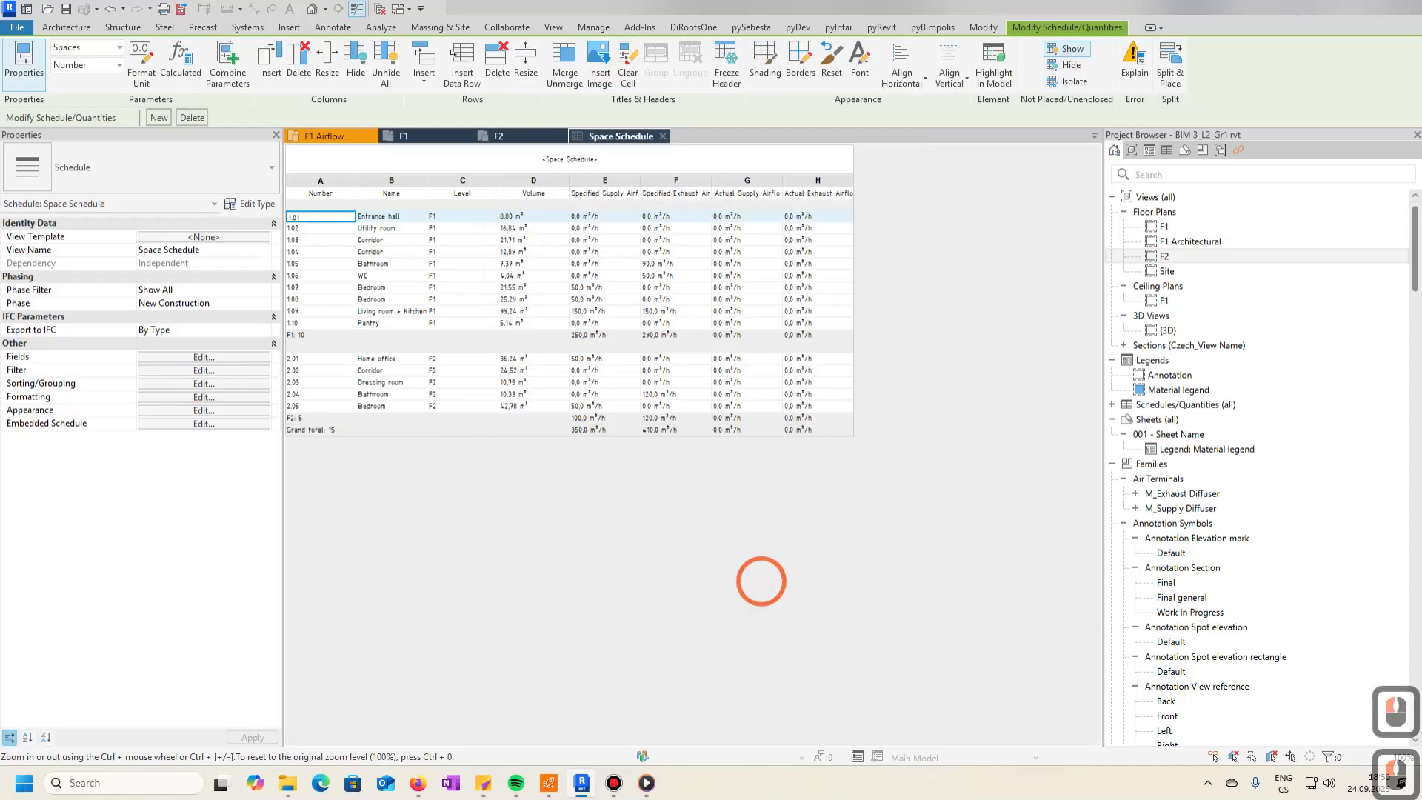
left_click(640, 468)
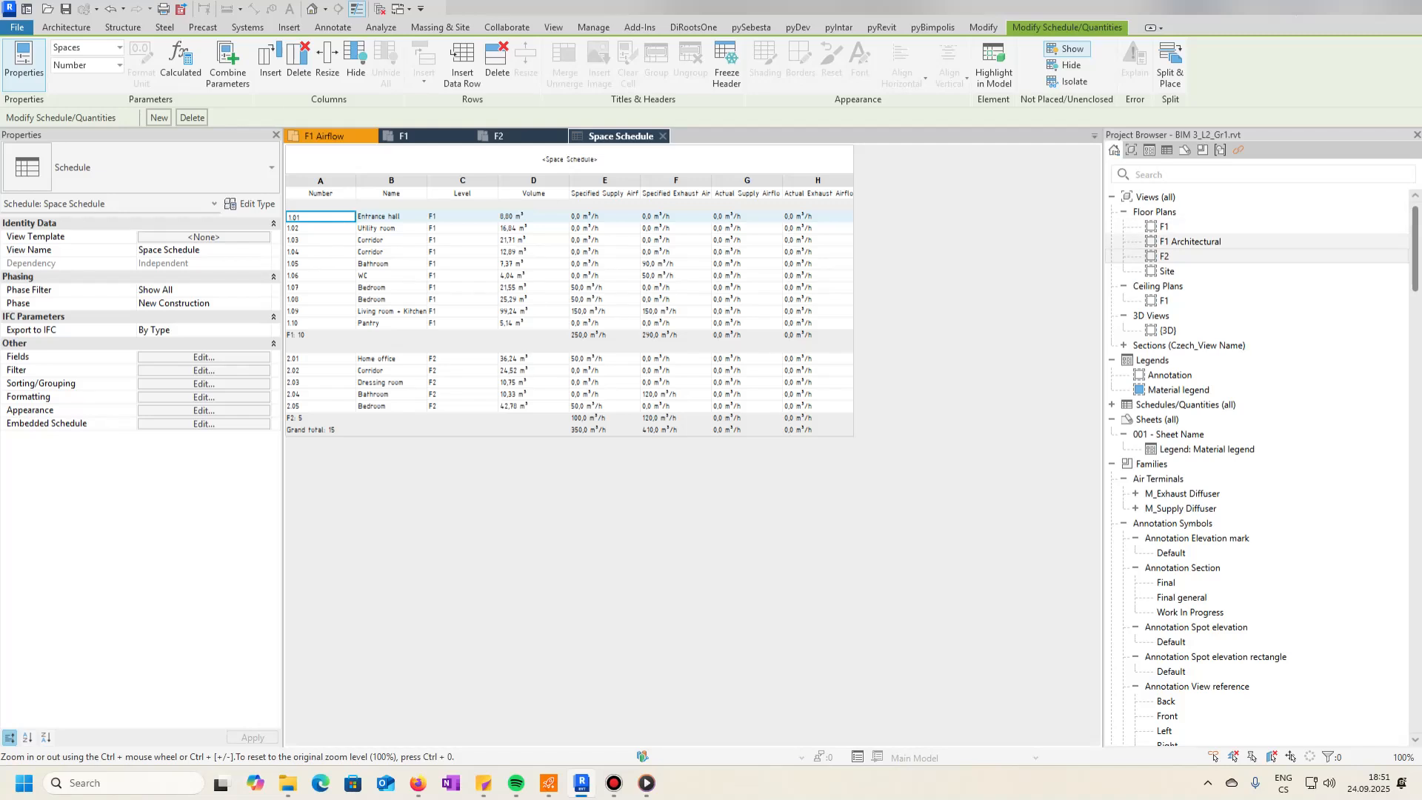
- In floor plan F1, set the specified supply airflow of space 1.09 Living room + Kitchenette to 210 m³/h
double_click(1164, 226)
middle_click_drag(652, 300, 651, 387)
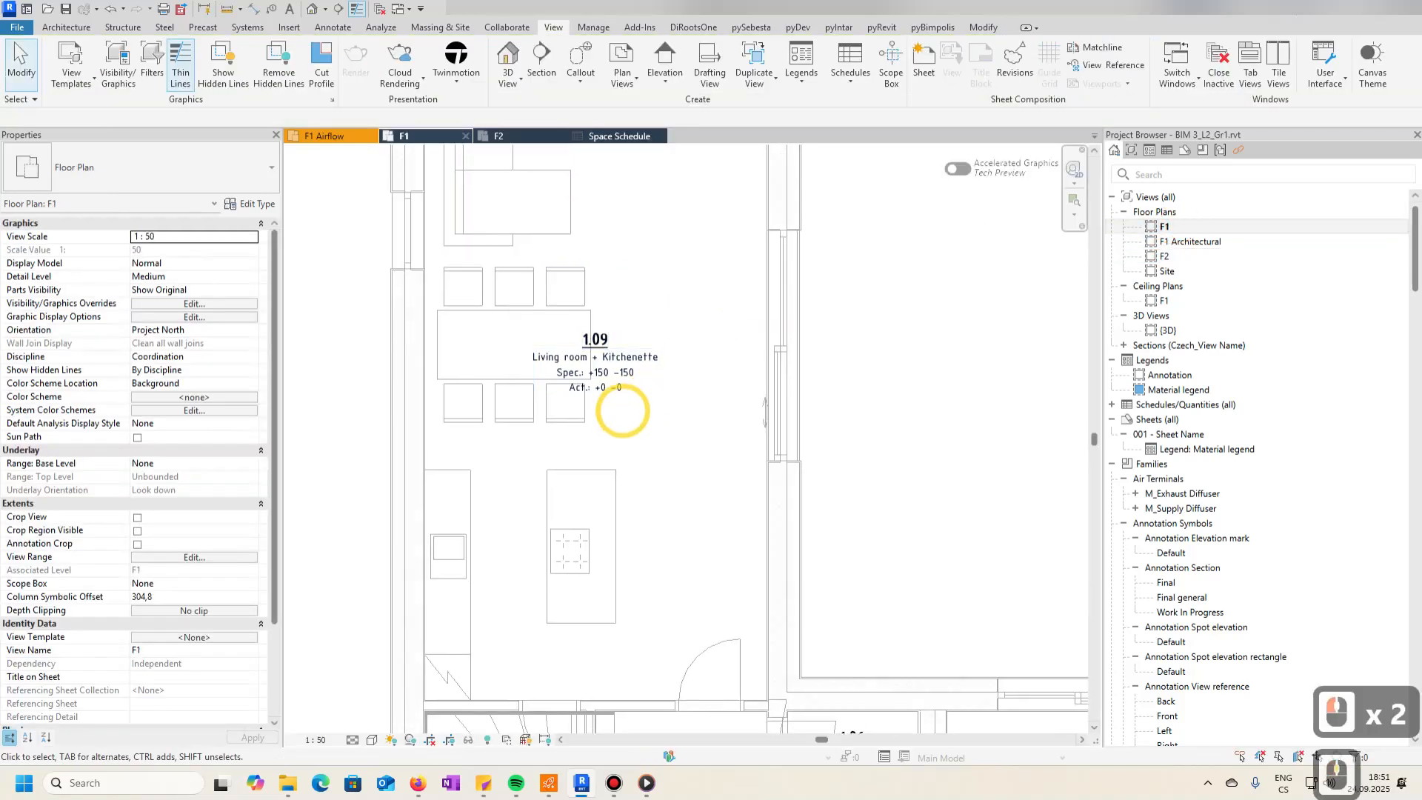
left_click(634, 406)
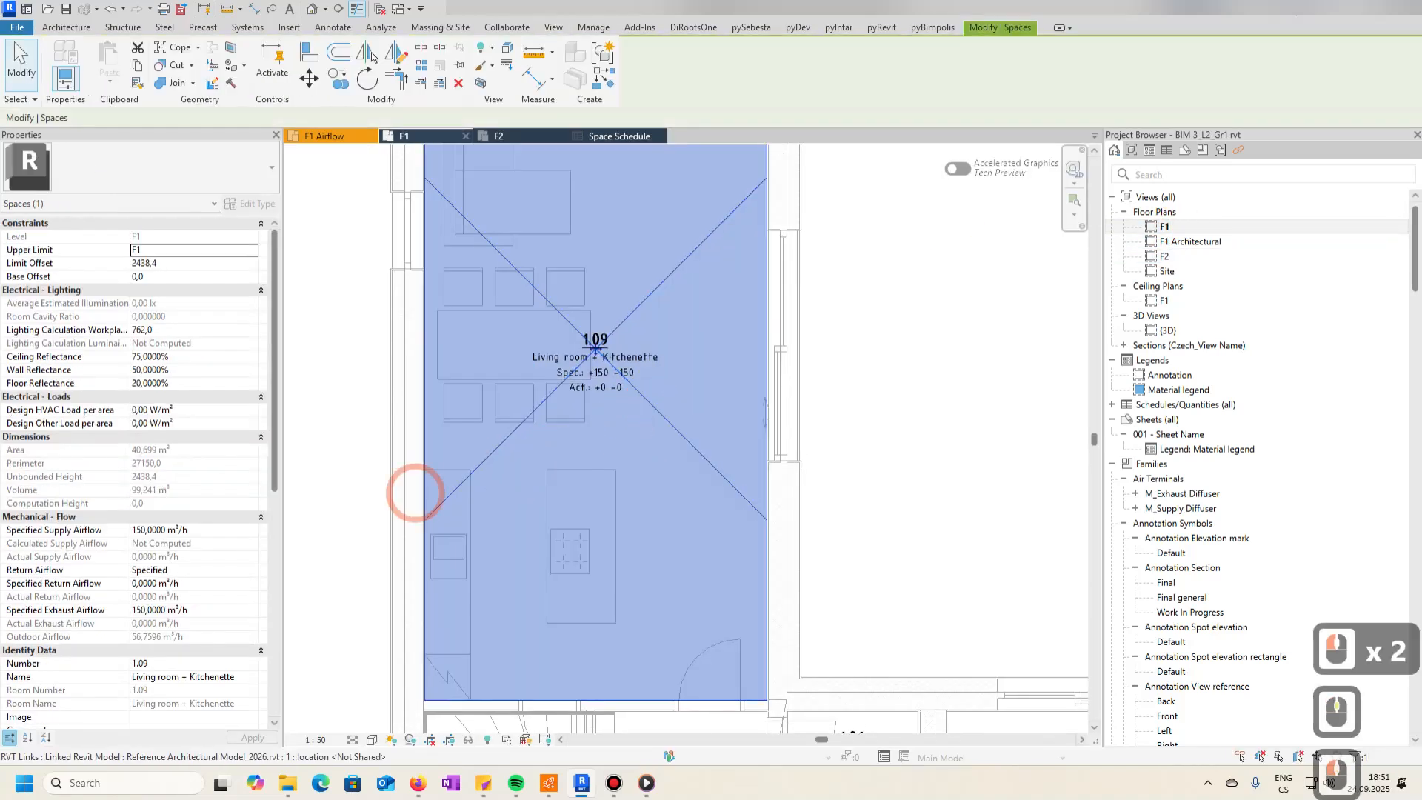
left_click(203, 530)
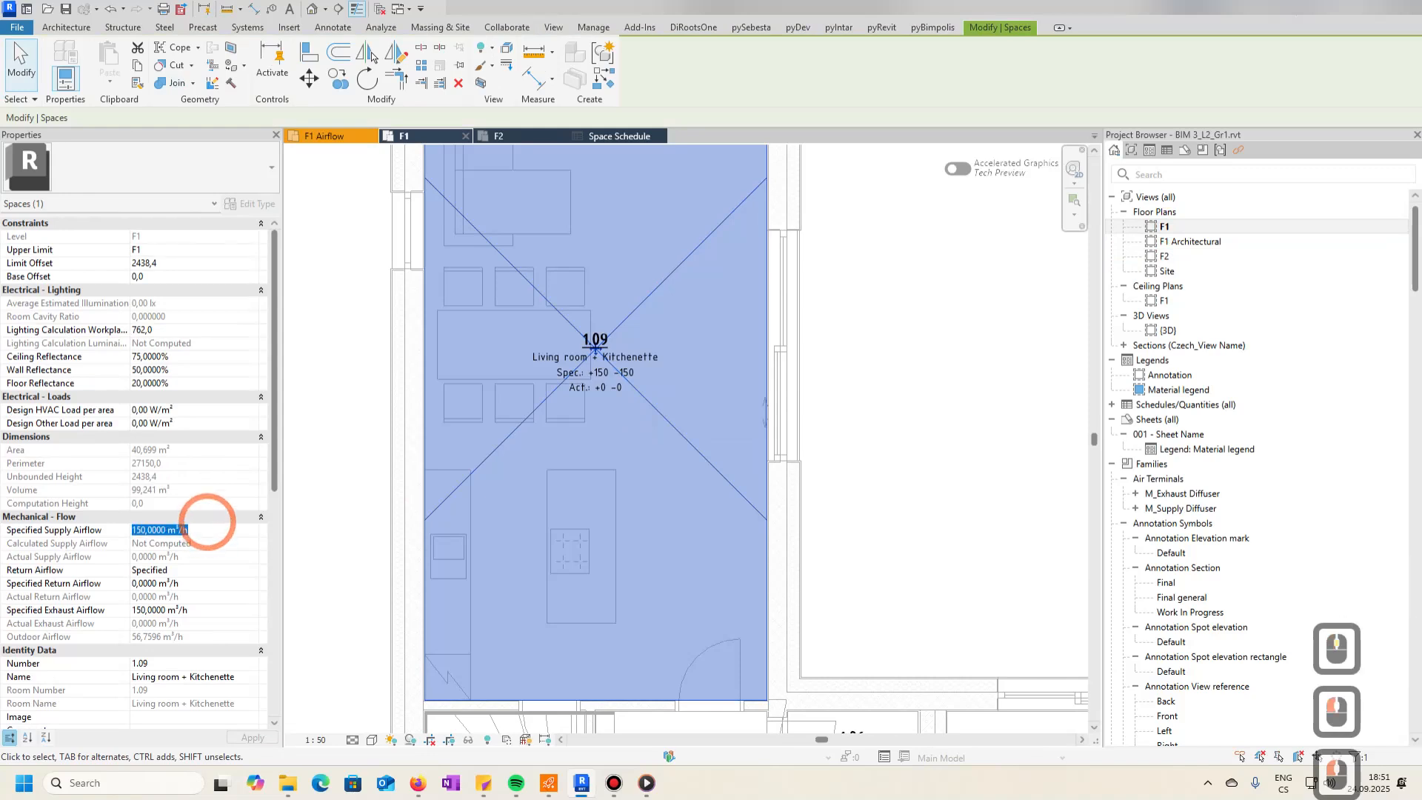
type("210")
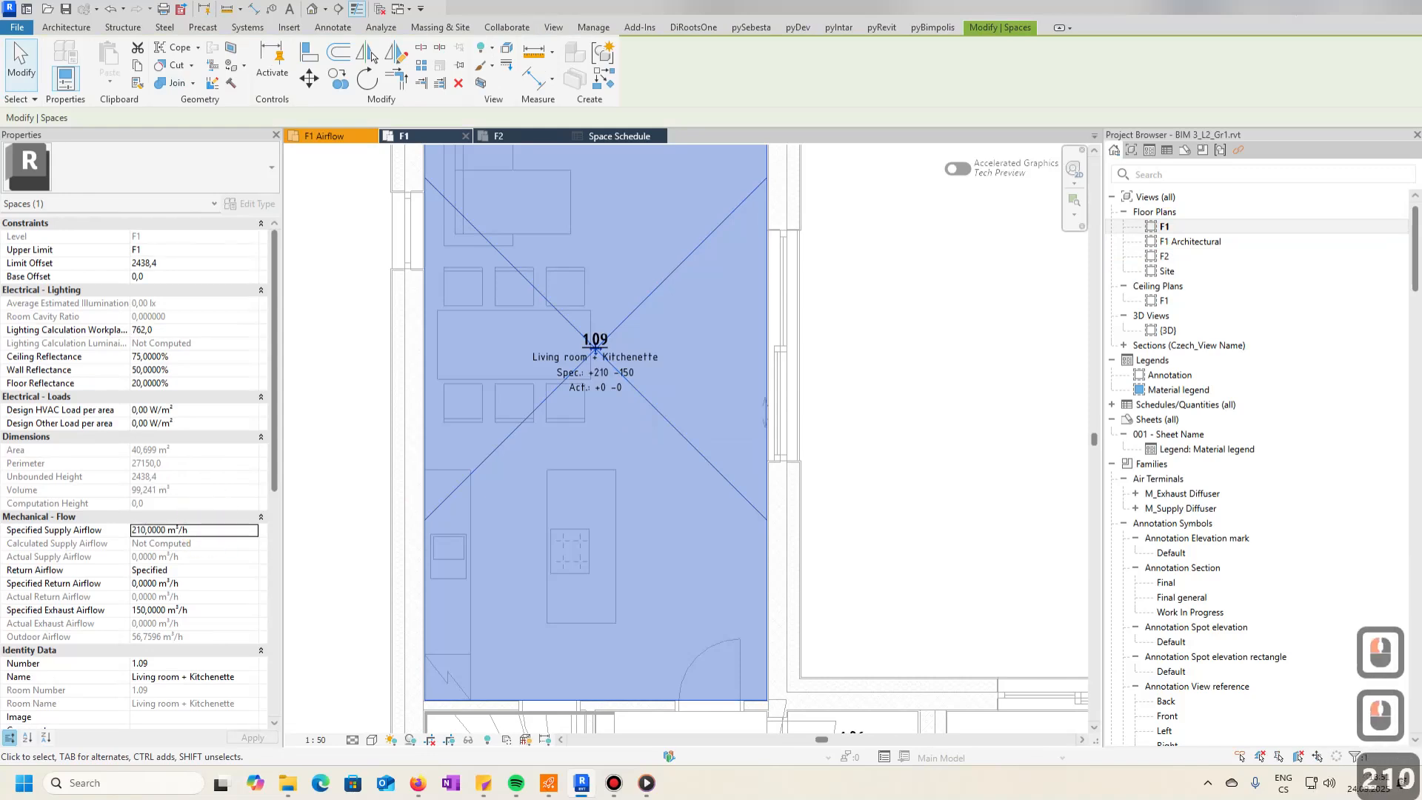
left_click(850, 381)
- Start placing an air terminal in floor plan F1 with the M_Supply Diffuser type 600 x 600 Face 300 x 300 Connection
scroll(545, 308, "down", 8)
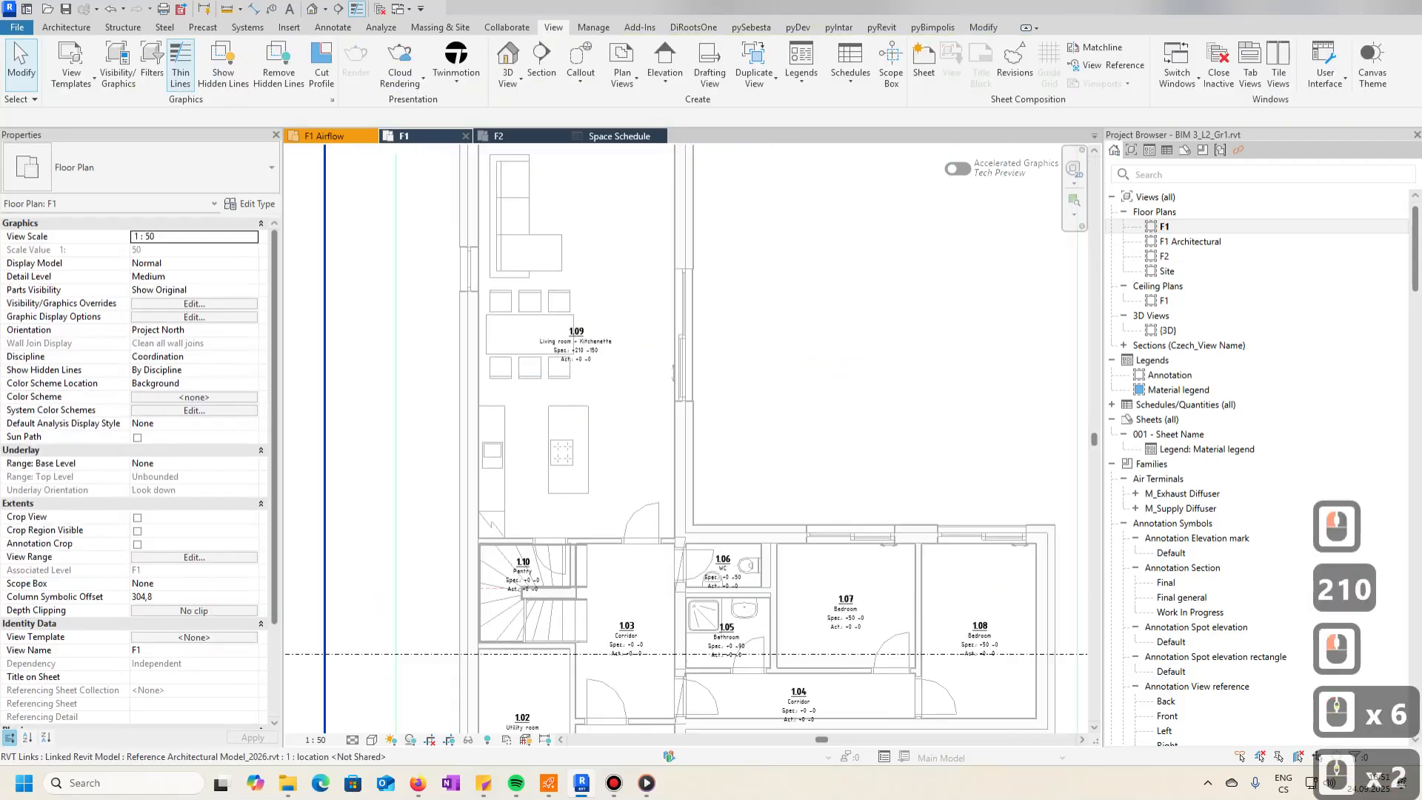
middle_click_drag(657, 531, 629, 286)
scroll(625, 356, "down", 3)
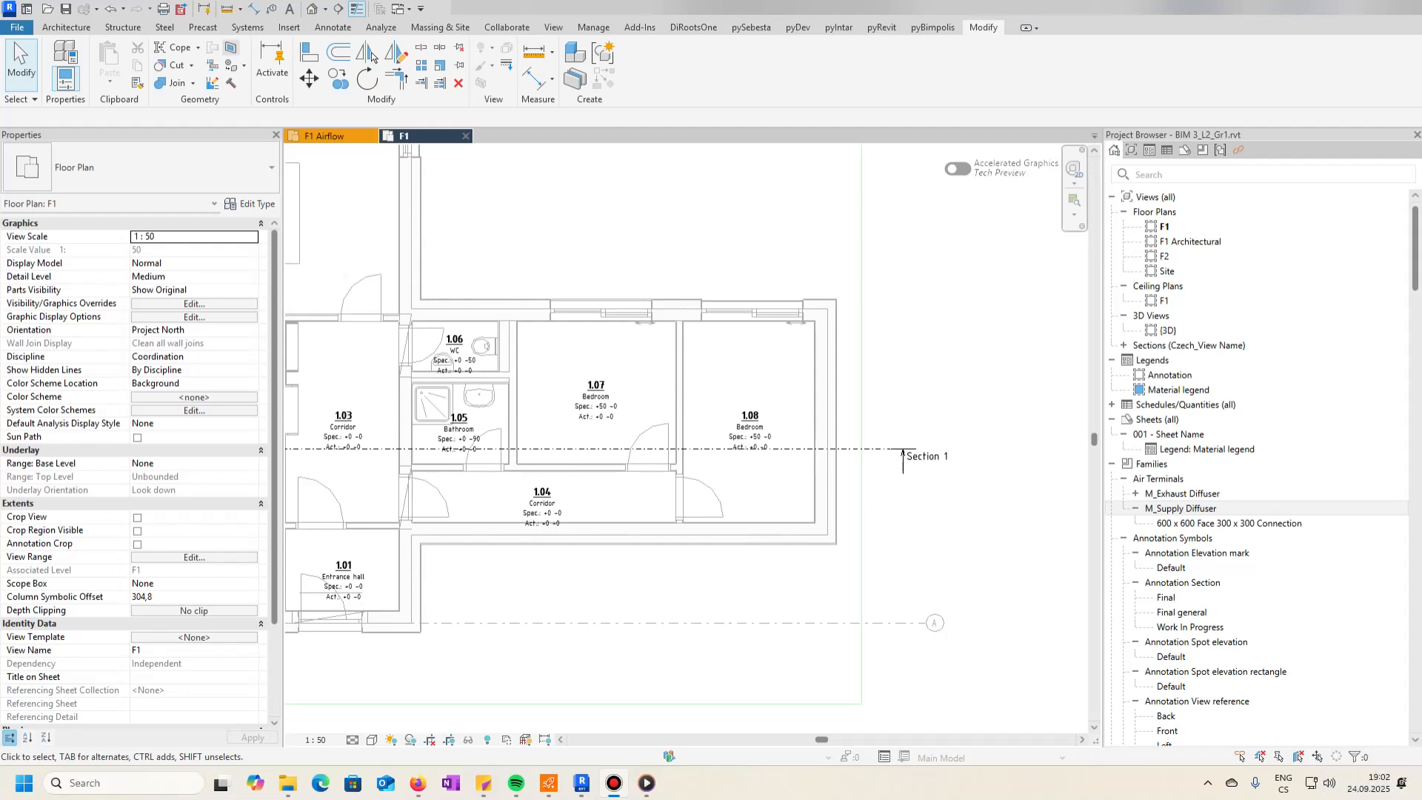
left_click(248, 27)
left_click(282, 65)
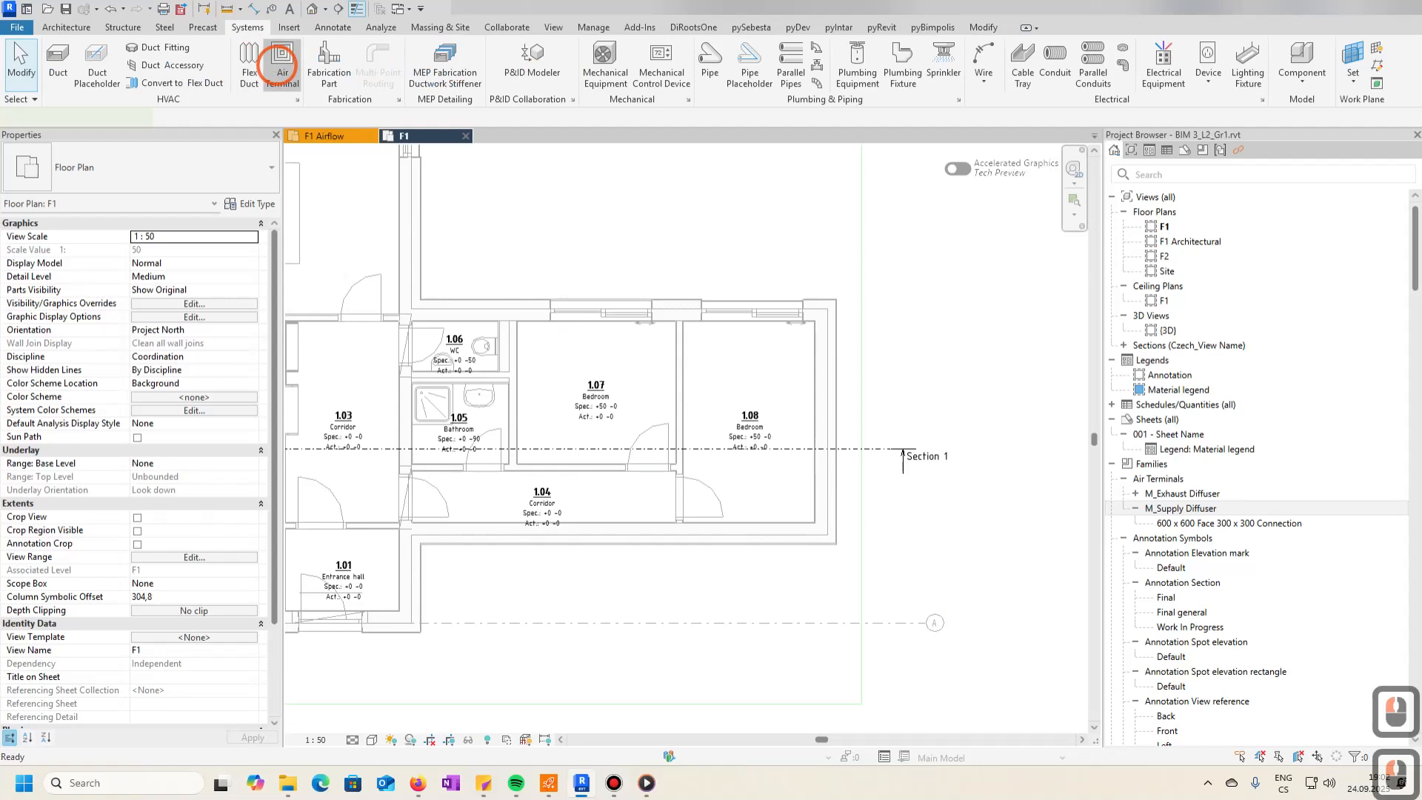
left_click(162, 164)
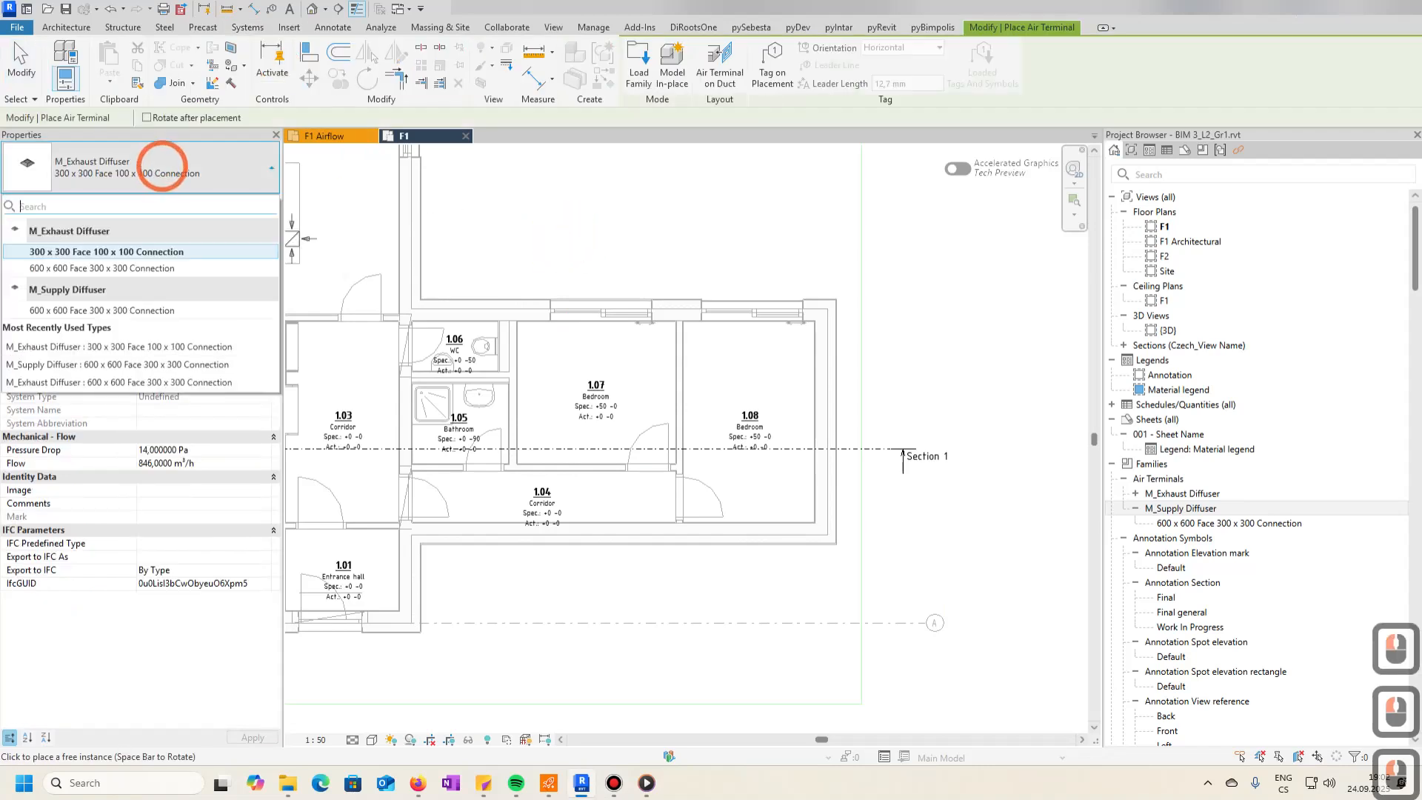
left_click(101, 310)
left_click(238, 237)
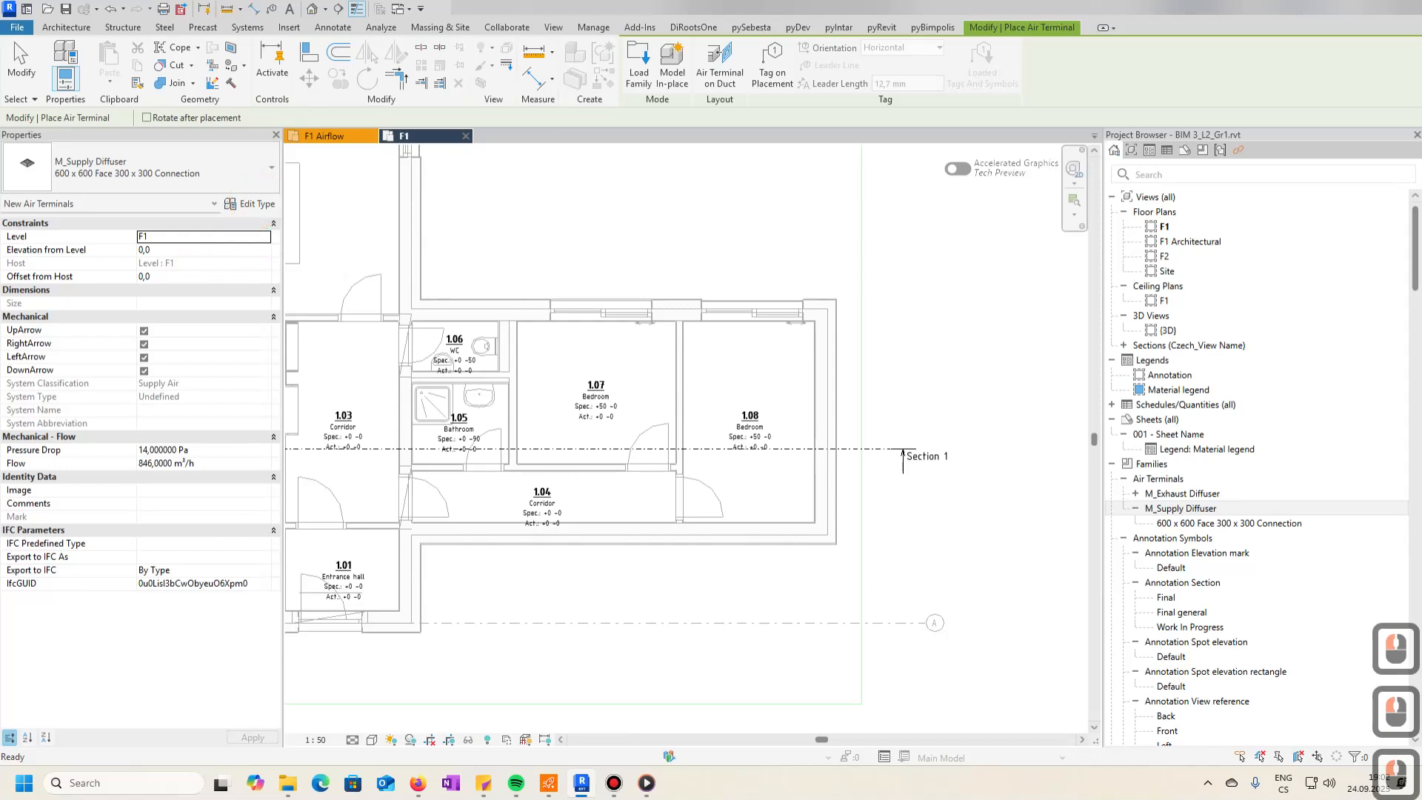
scroll(508, 370, "up", 3)
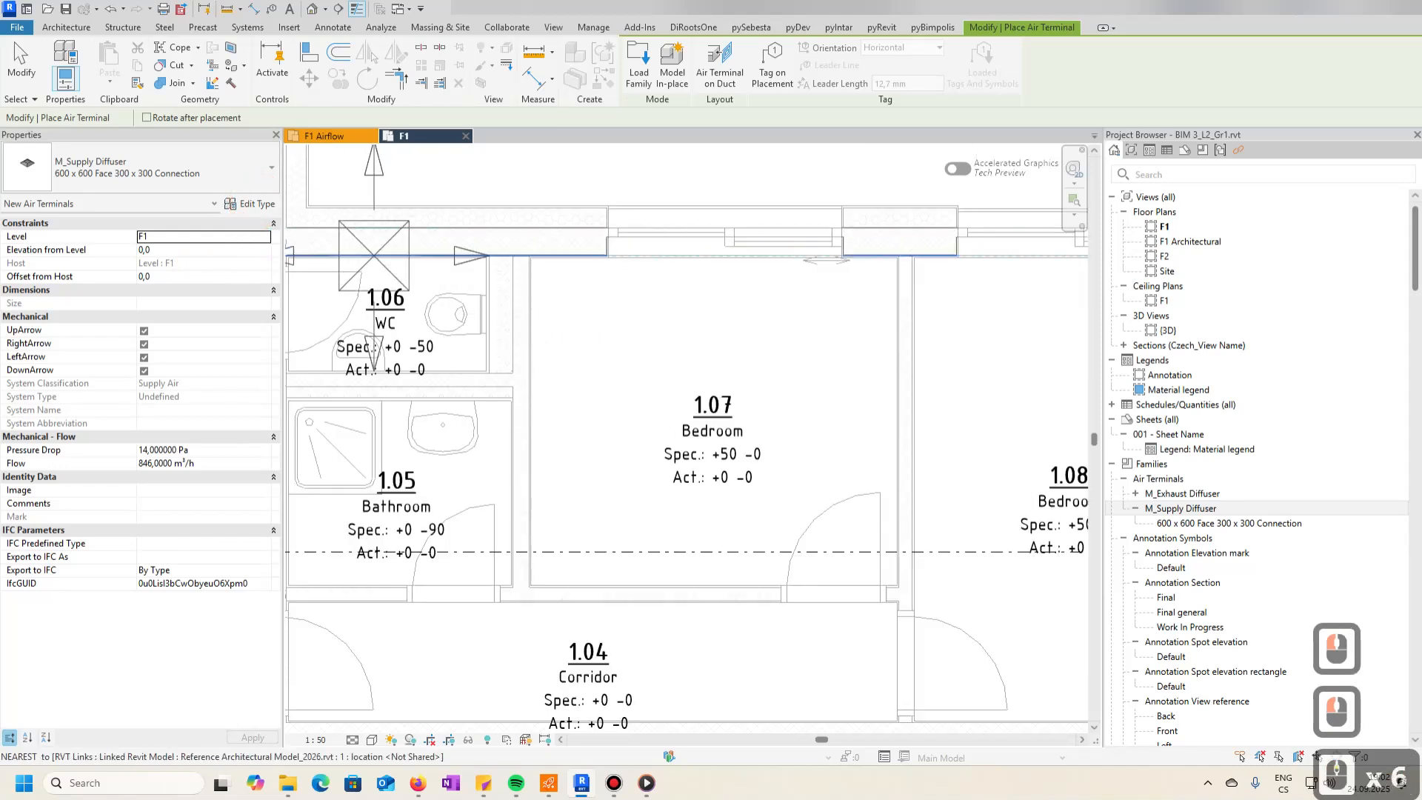
scroll(659, 459, "up", 3)
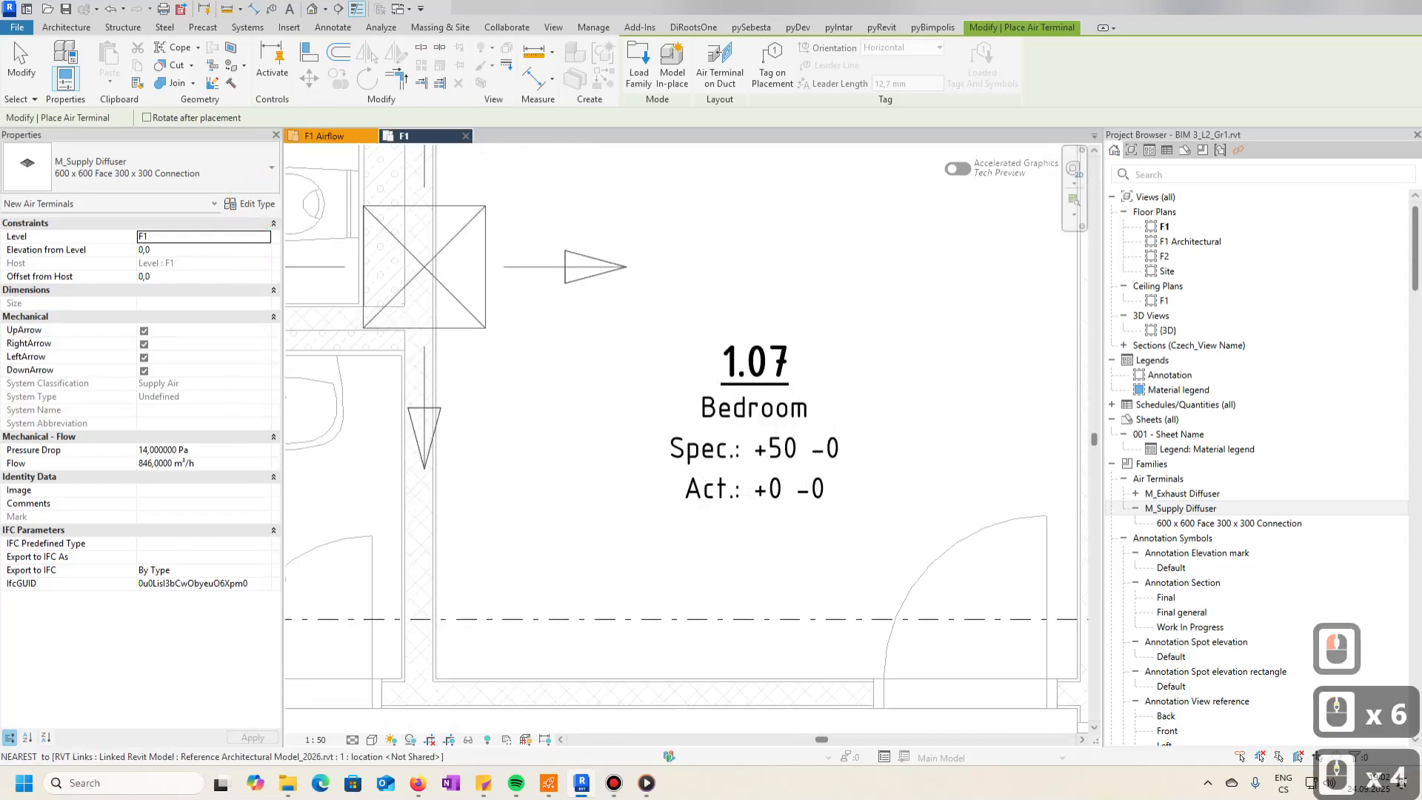
- Duplicate the supply diffuser type under the name "300 x 300 Face 100 x 100 Connection"
left_click(248, 204)
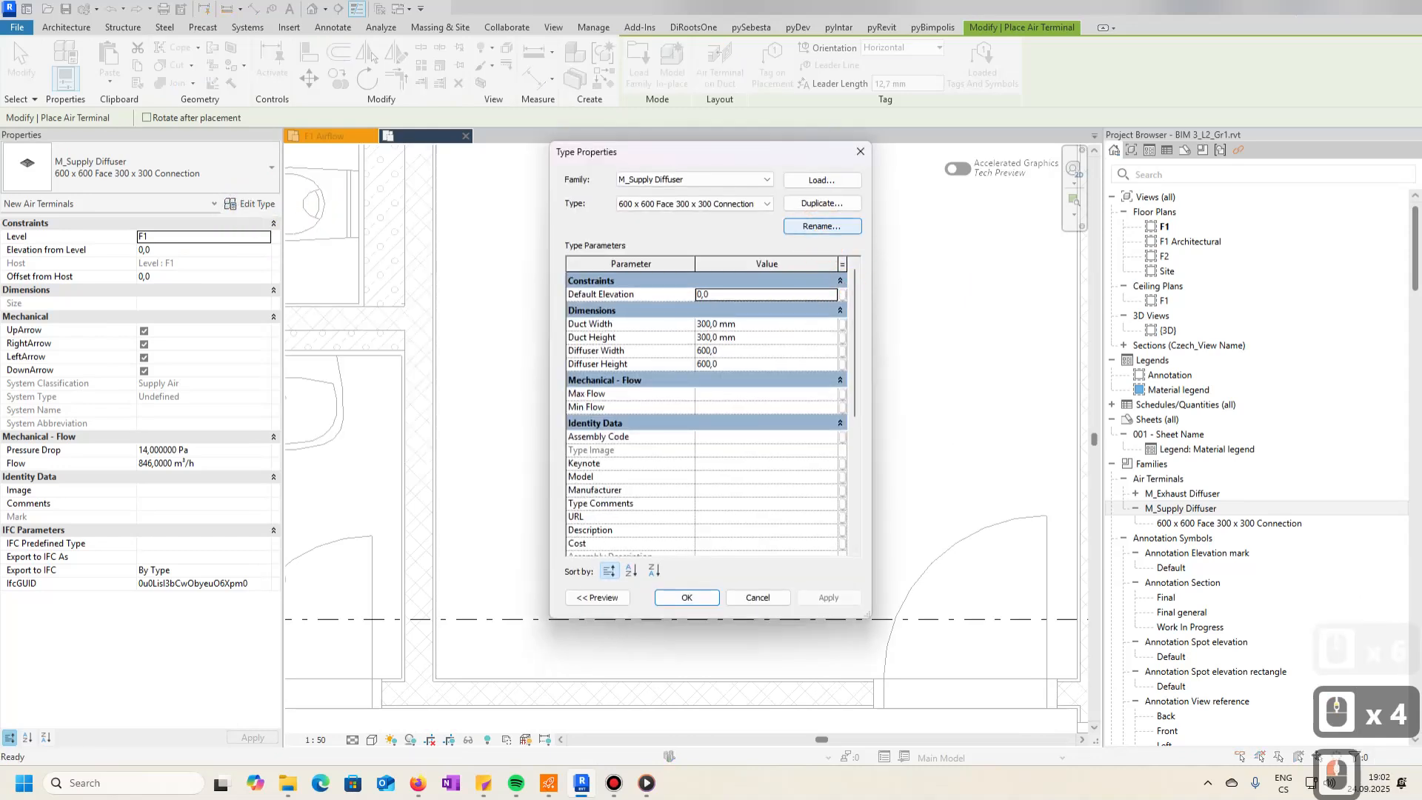
left_click(822, 202)
left_click_drag(637, 376, 604, 309)
type("3")
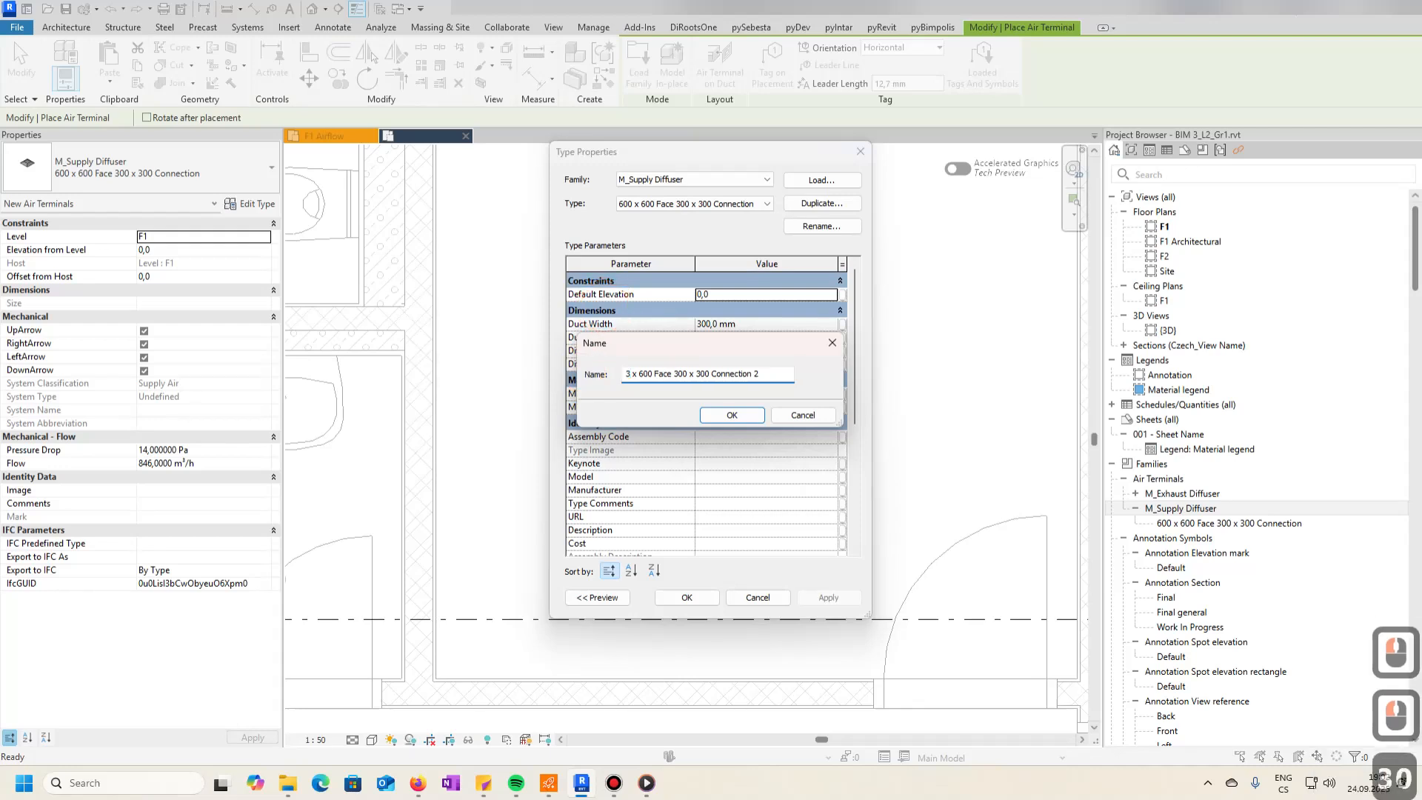
type("00")
key("Right")
key("Right")
key("Right")
key("BackSpace")
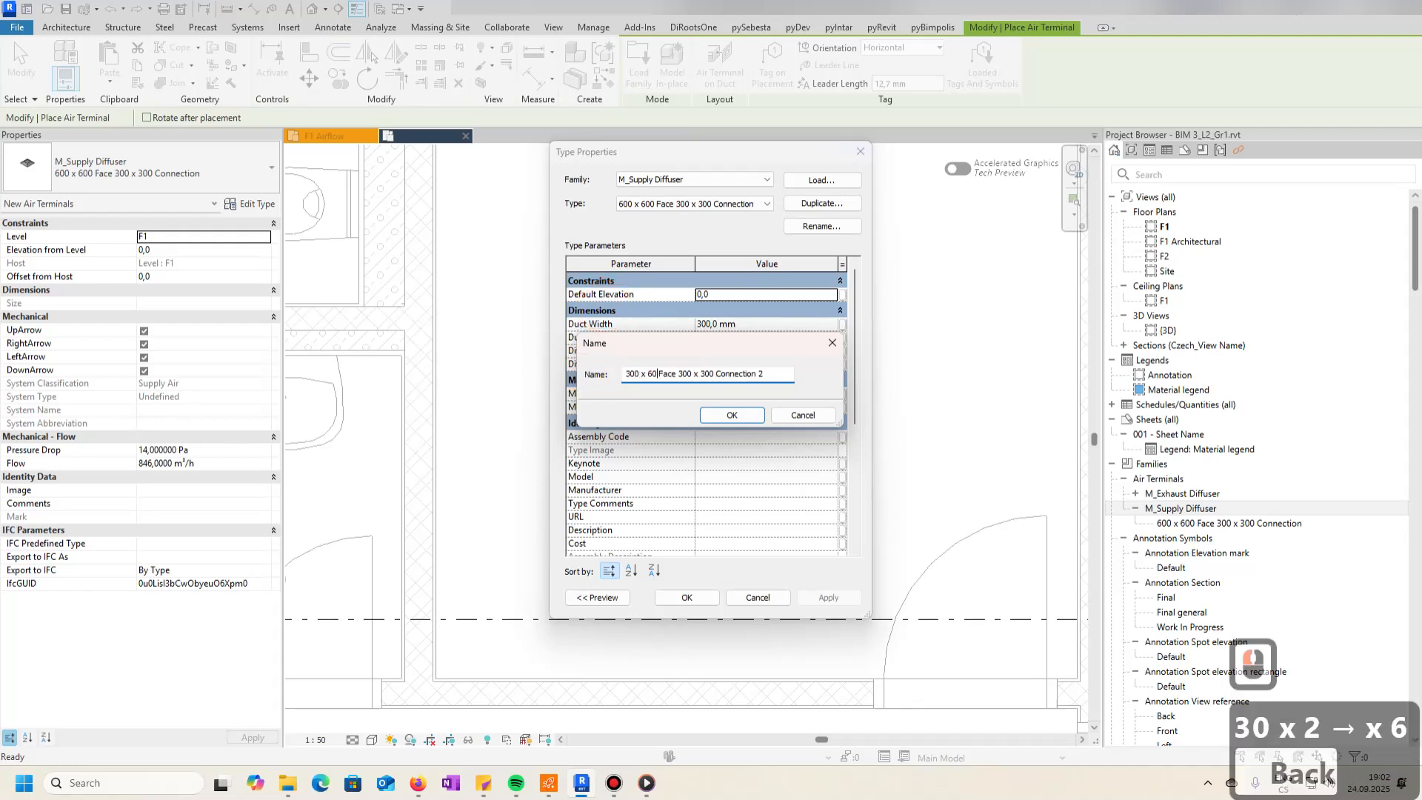
type("300")
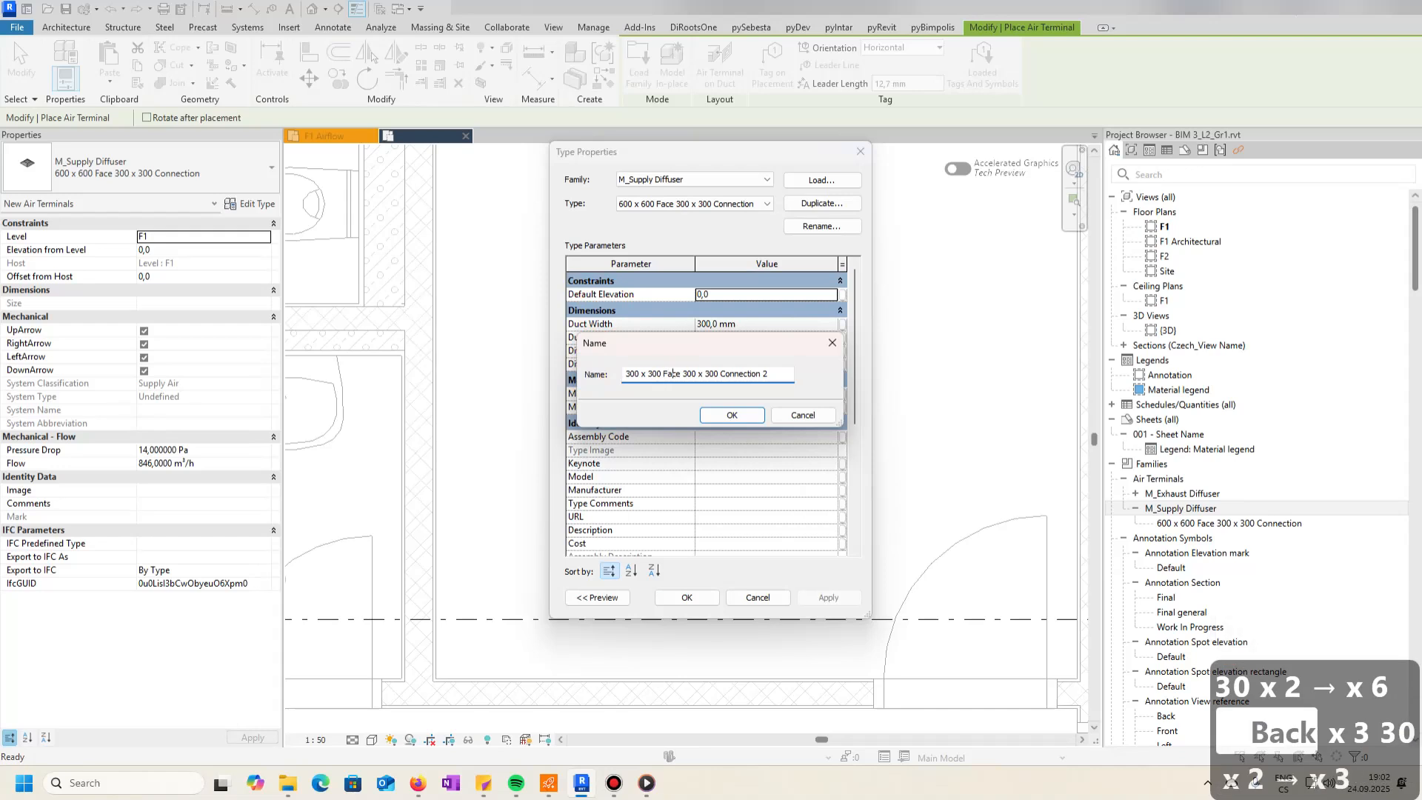
key("BackSpace")
key("BackSpace")
key("BackSpace")
type("1")
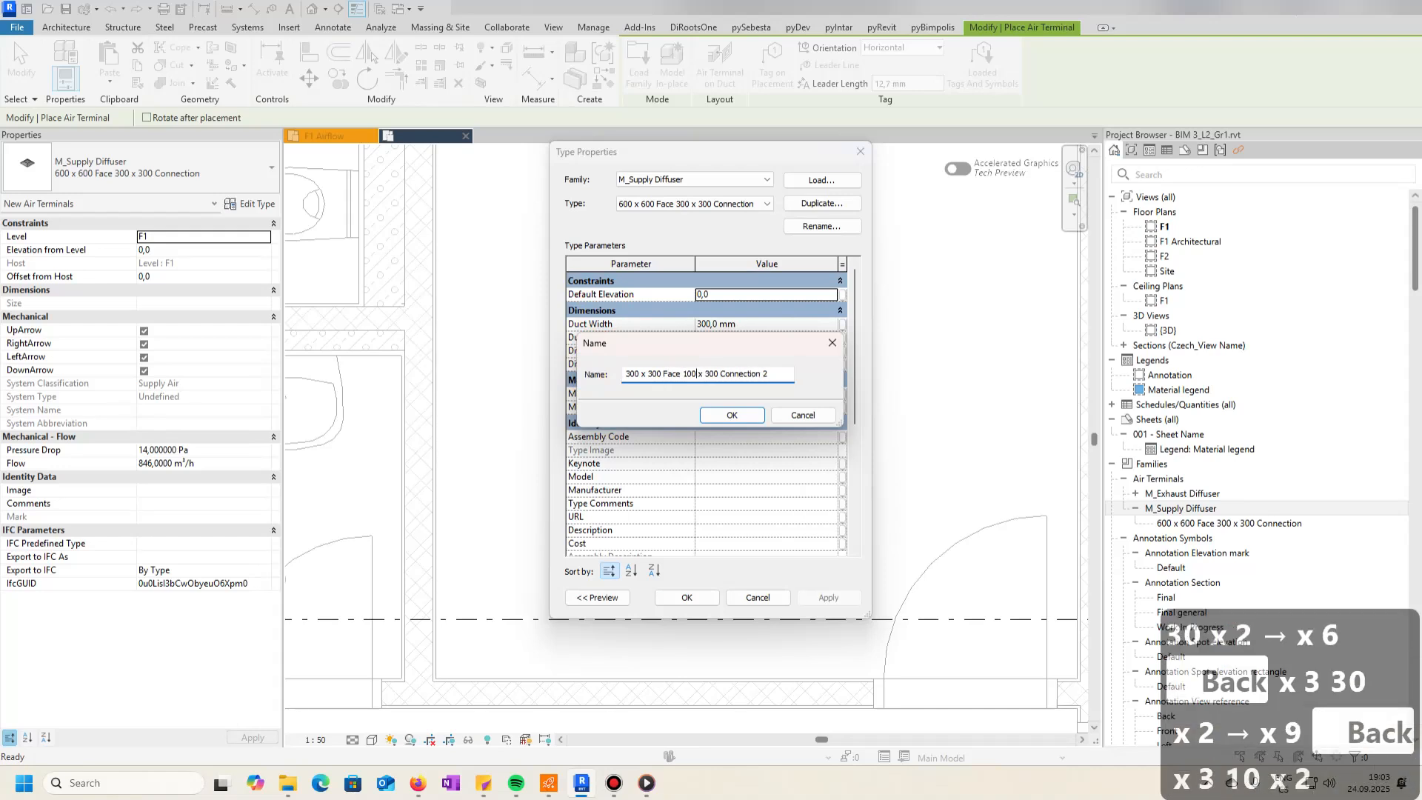
key("Right")
key("BackSpace")
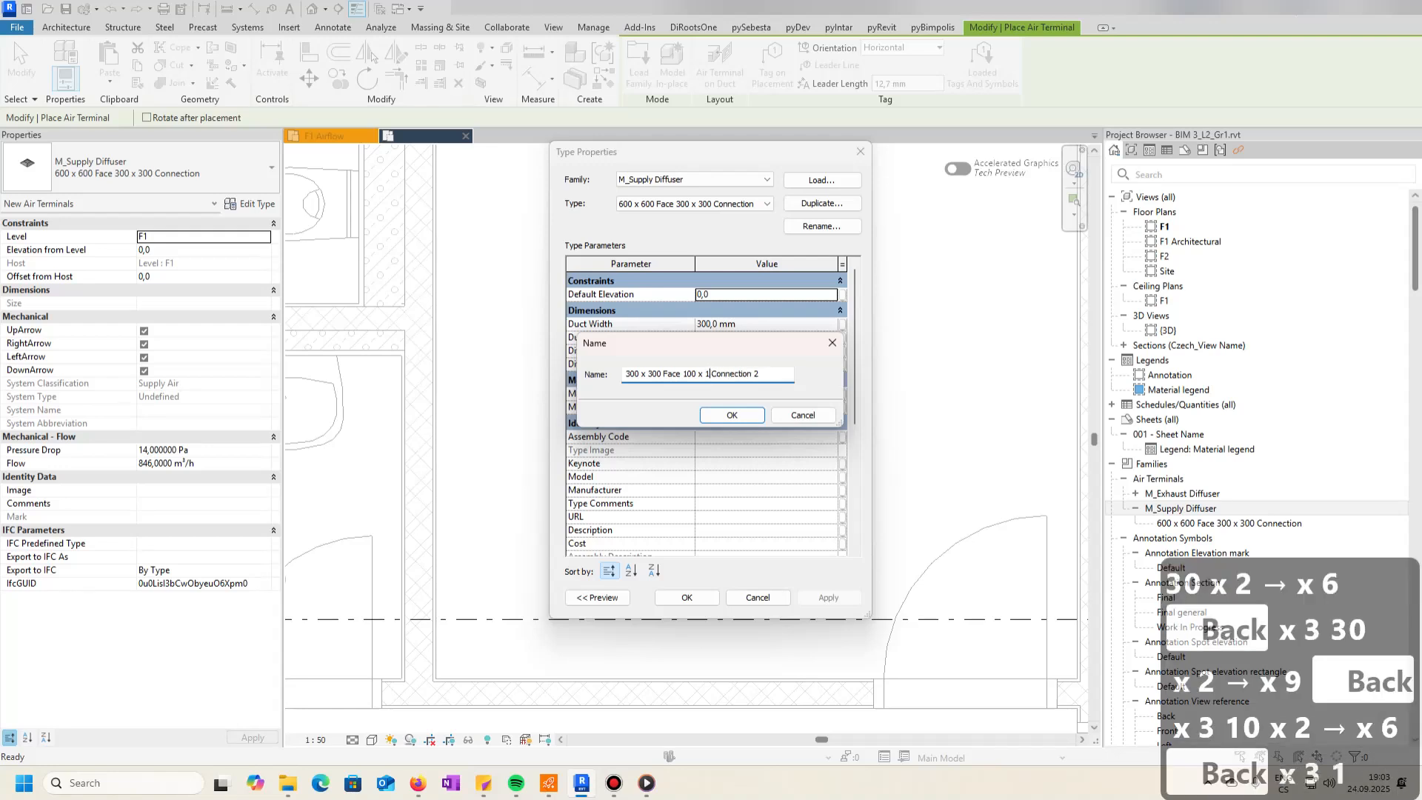
type("00")
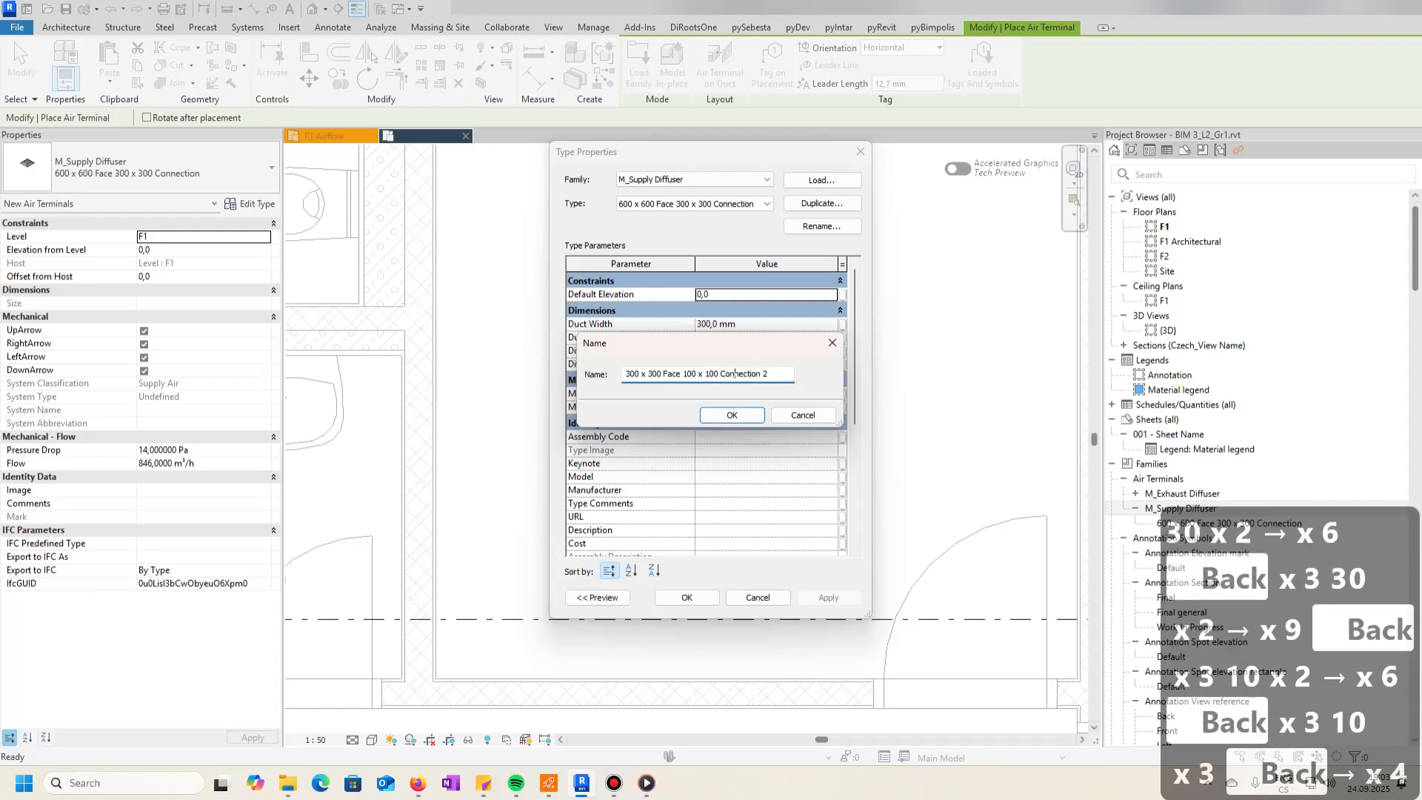
key("Right")
key("Right")
key("Right")
key("Right")
key("Right")
key("Right")
key("Right")
key("Right")
key("Right")
key("BackSpace")
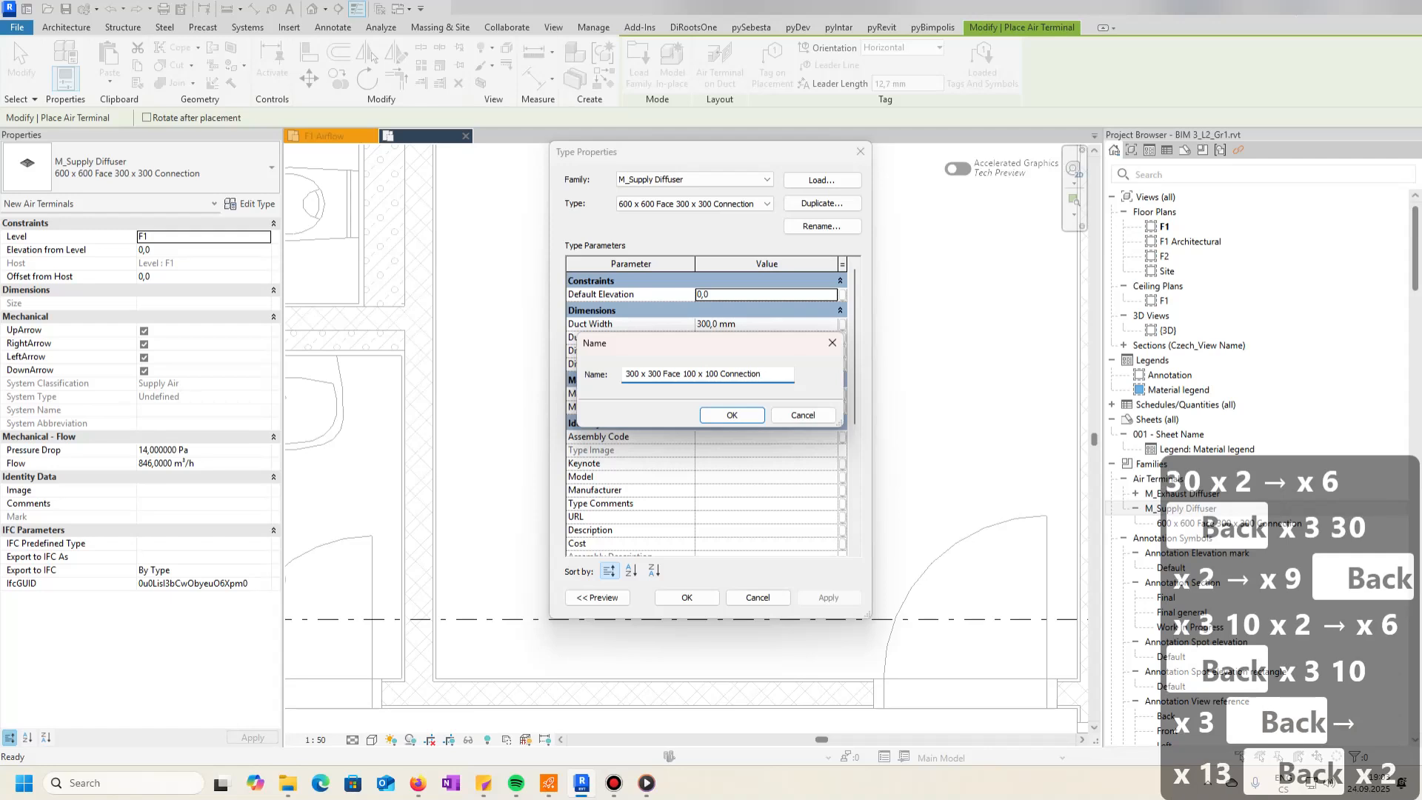
left_click(732, 415)
- Set the new diffuser type's duct width to 100 mm and its diffuser width to 300 mm
double_click(740, 324)
type("100")
left_click(741, 350)
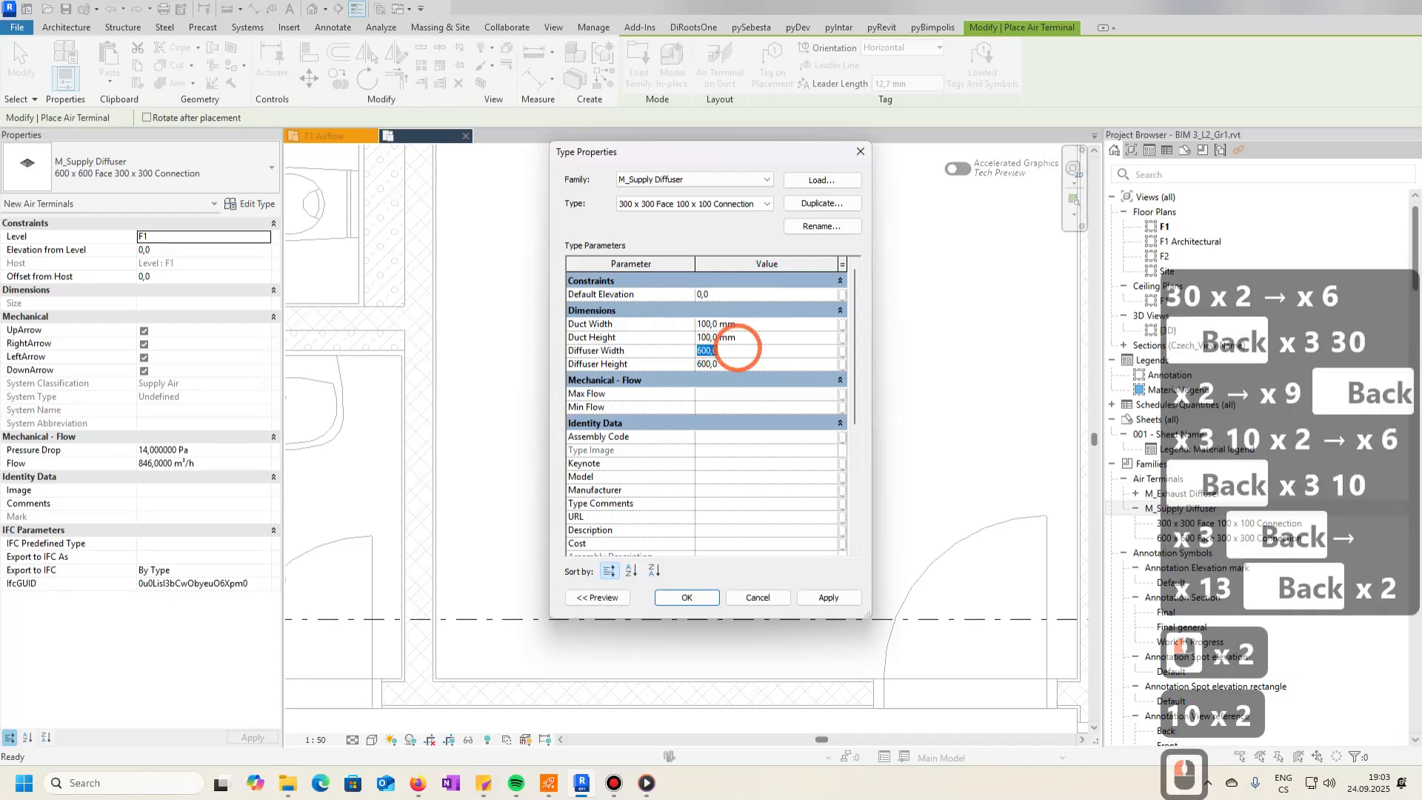
type("300")
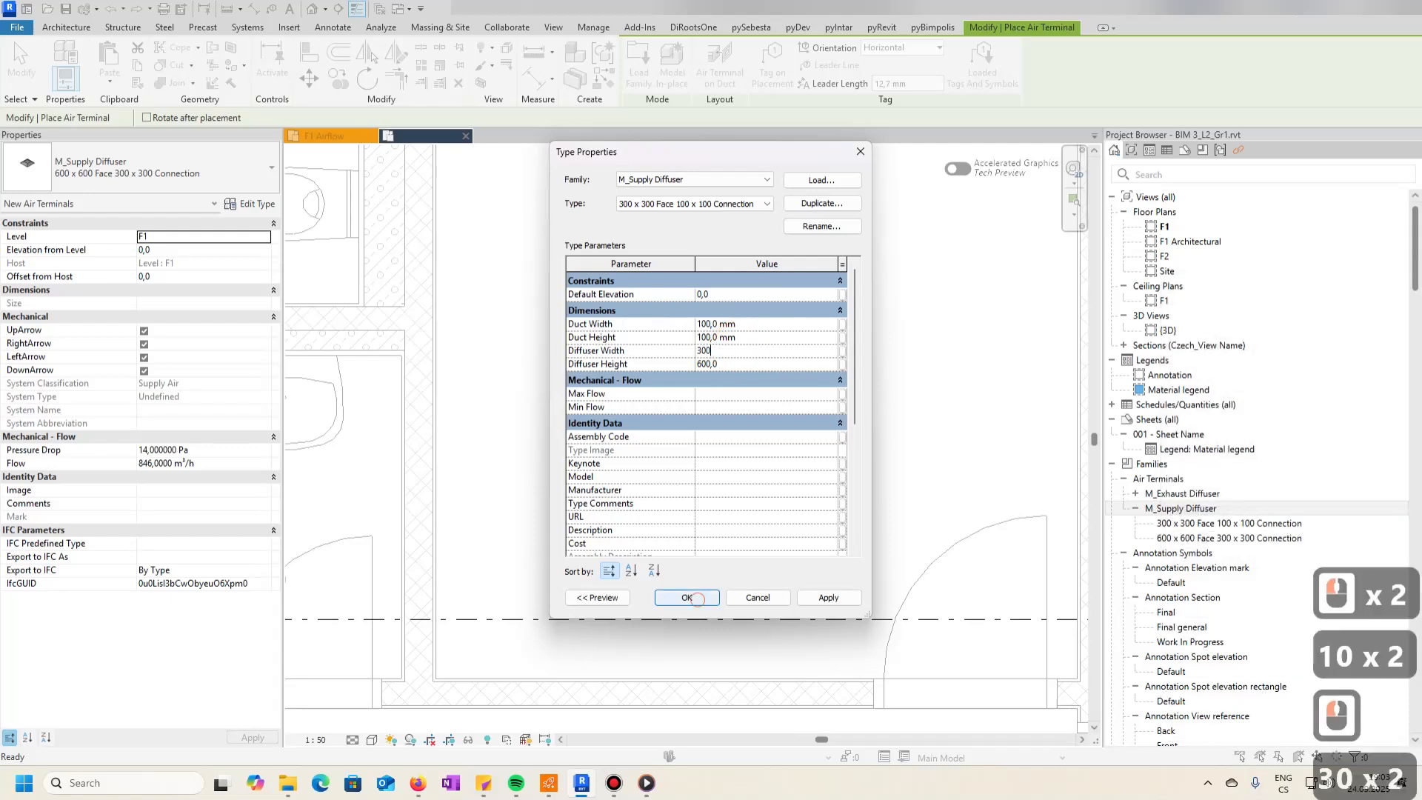
left_click(687, 597)
- Set the new supply diffuser's flow to 50 m³/h and its elevation from level to 2600 mm
scroll(556, 397, "down", 6)
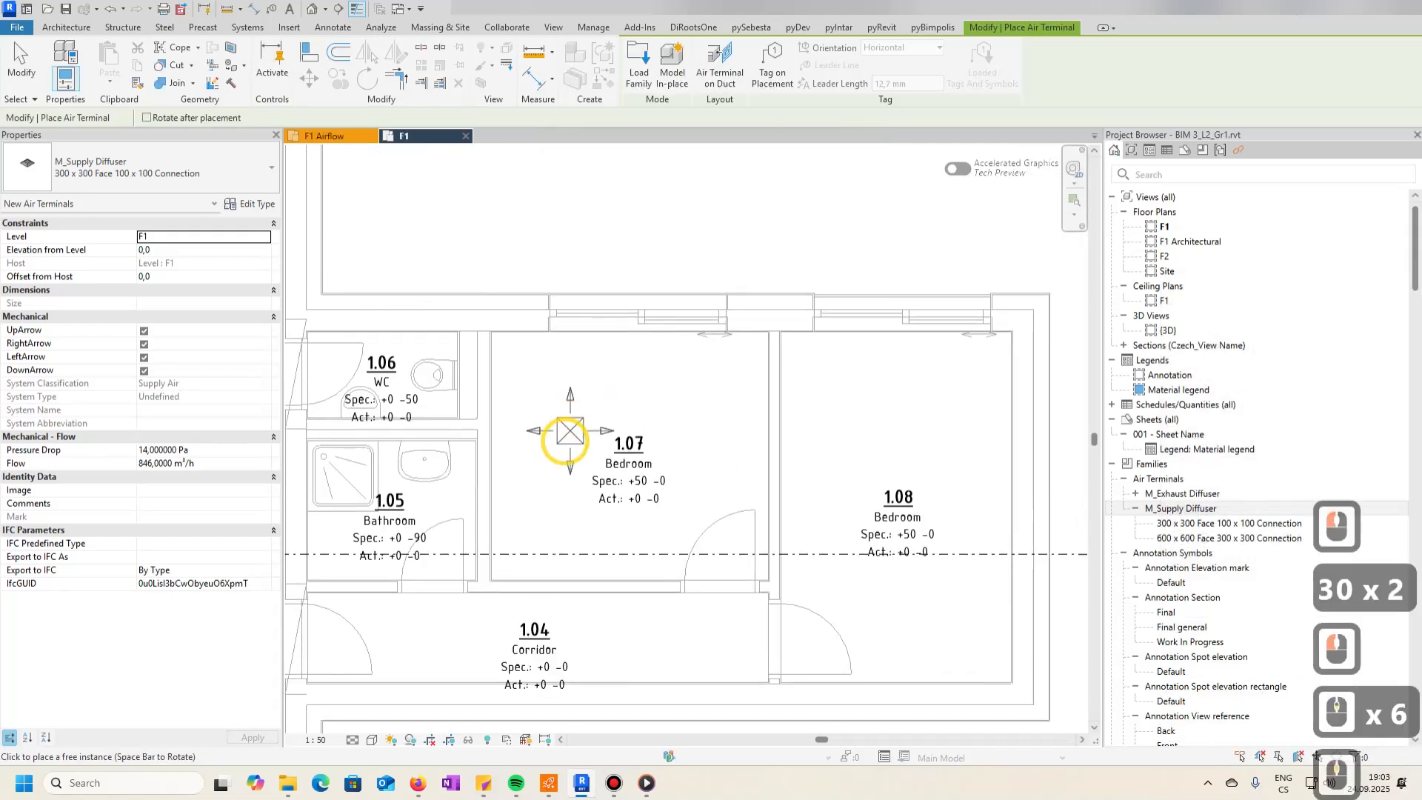
scroll(570, 431, "up", 3)
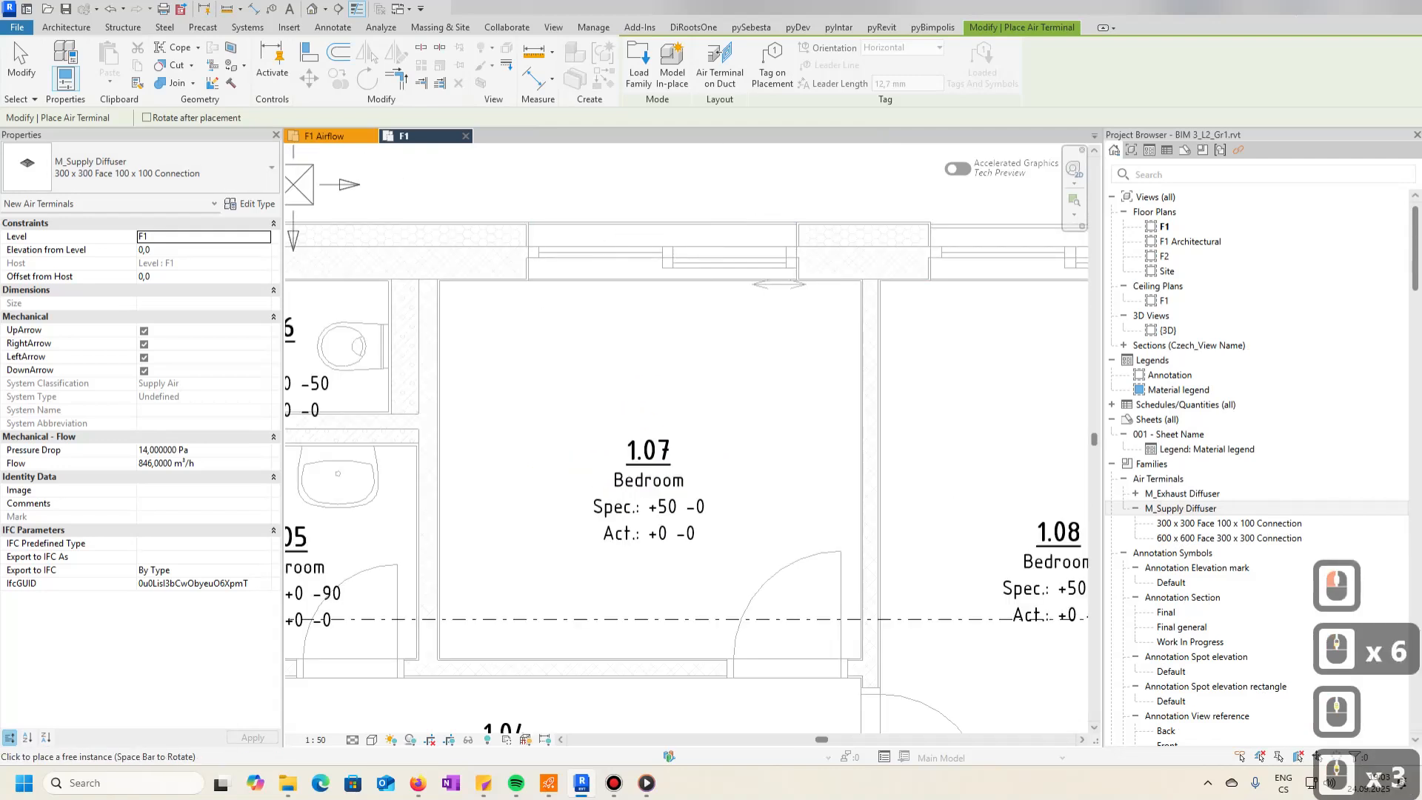
left_click(228, 462)
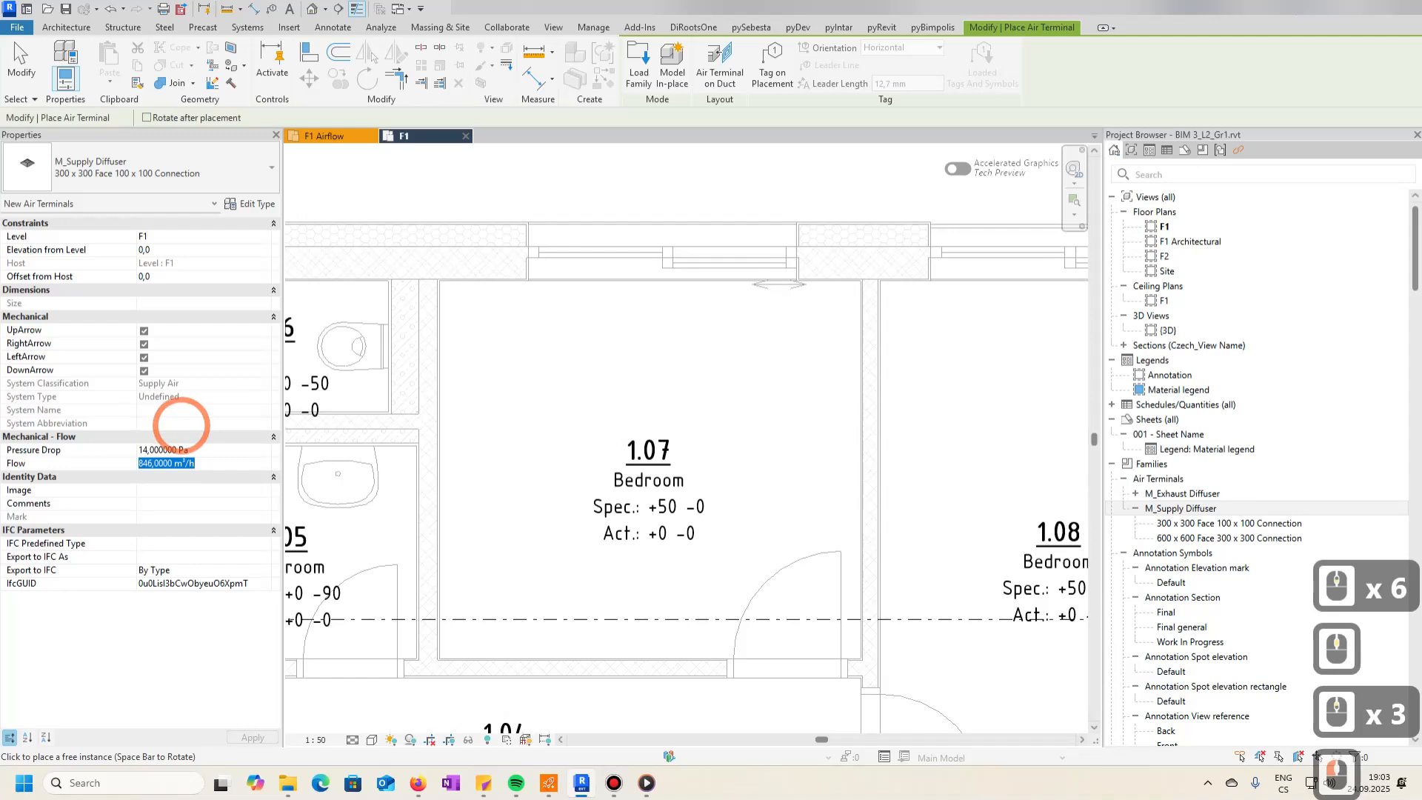
type("50")
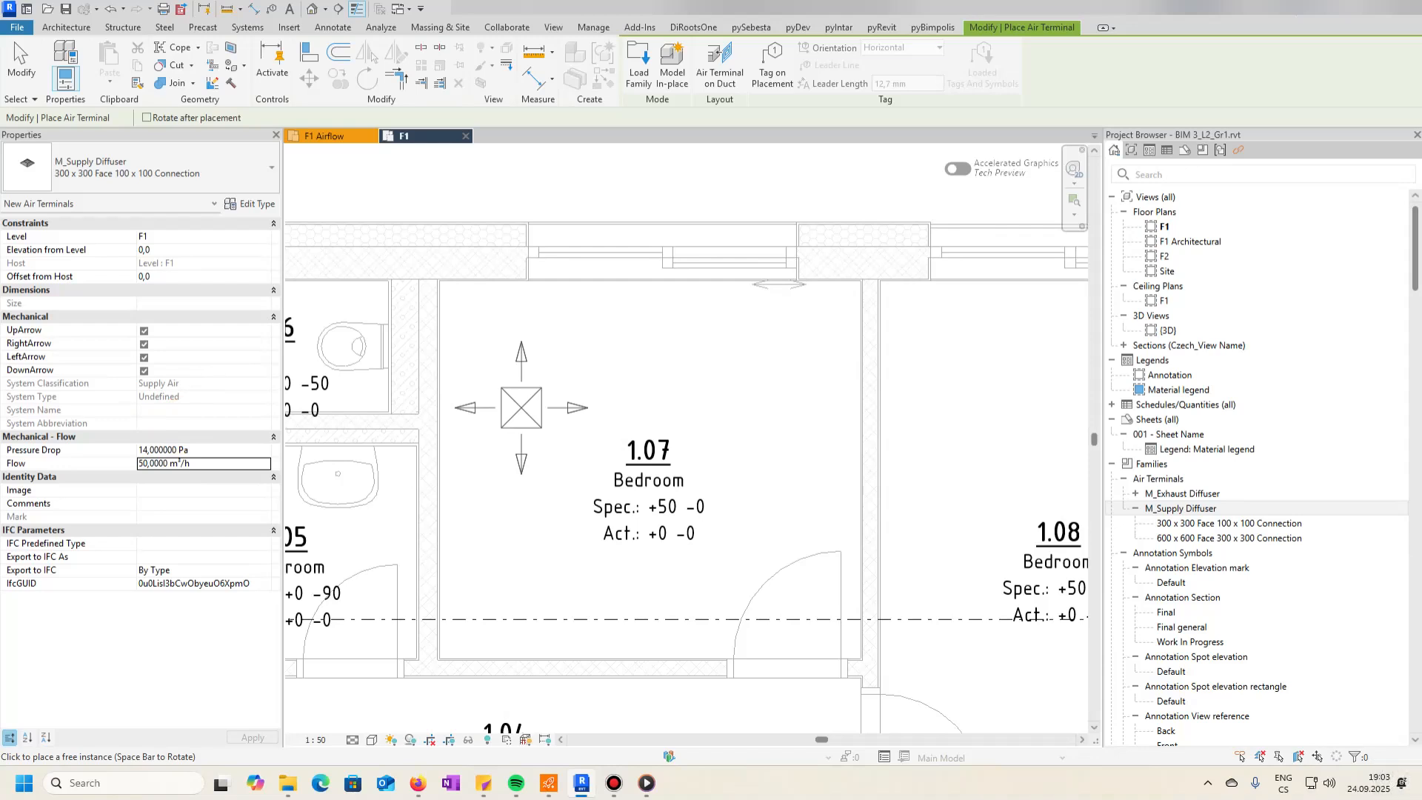
left_click(180, 248)
type("2600")
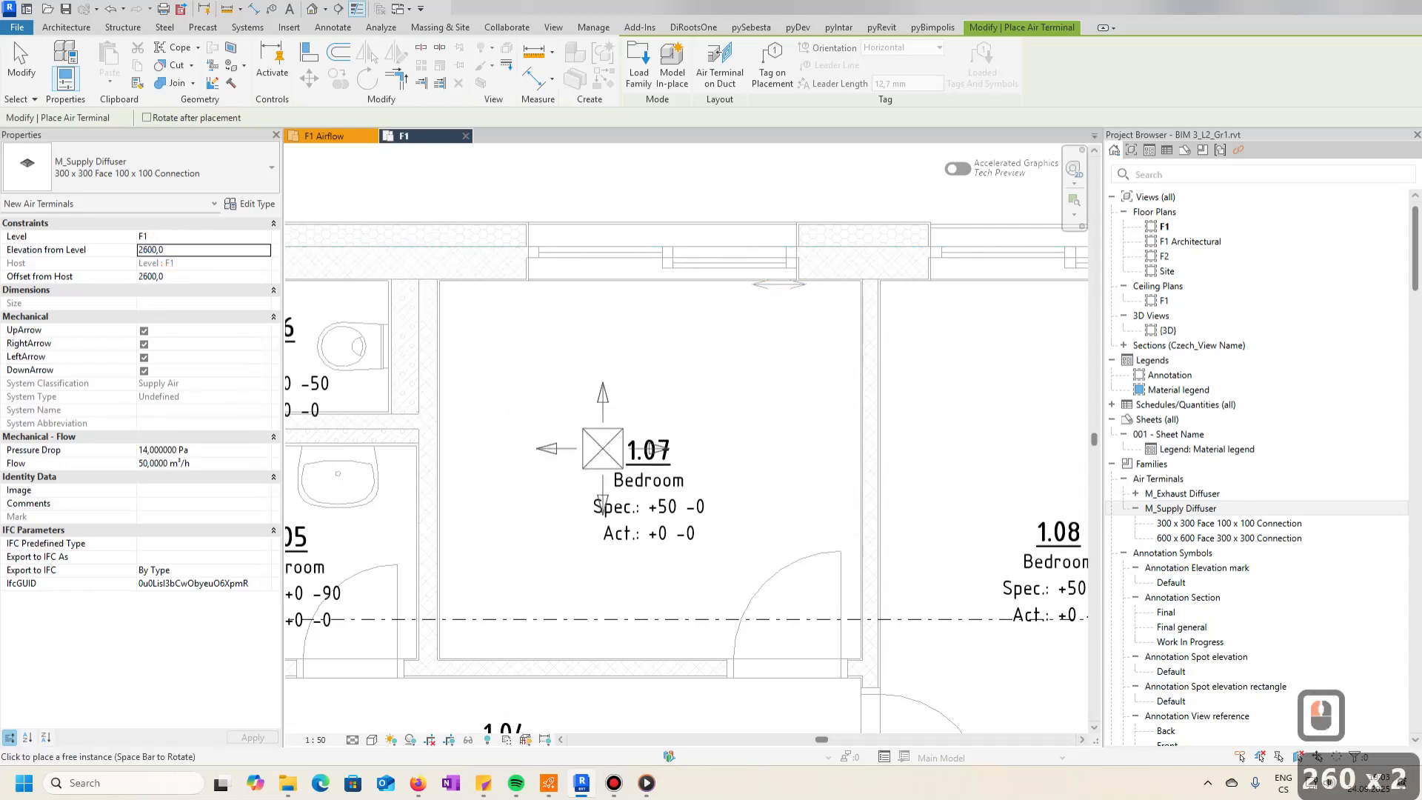
- Place one supply diffuser near the window wall in bedroom 1.07 and another in bedroom 1.08
left_click(524, 360)
middle_click_drag(727, 397, 588, 411)
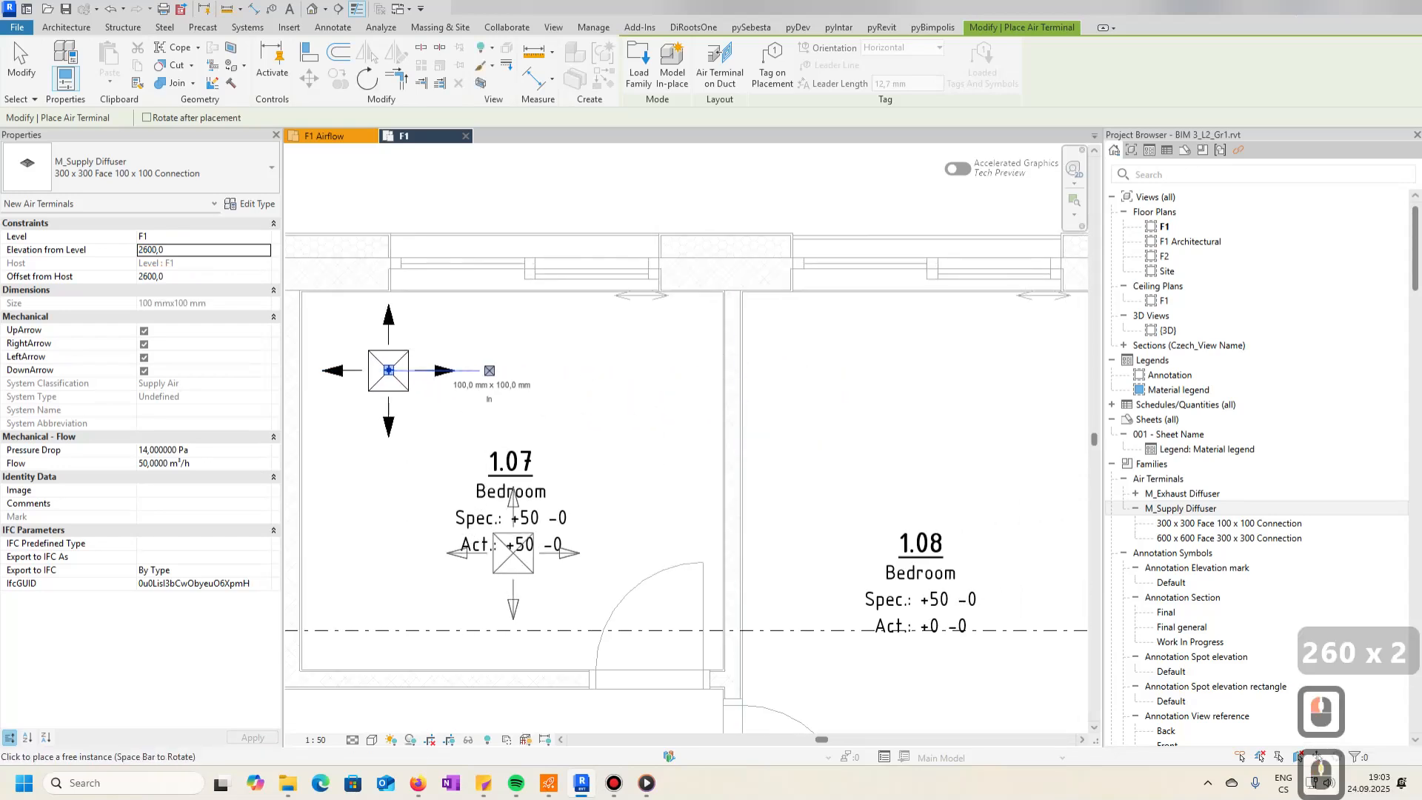
middle_click_drag(939, 363, 834, 247)
left_click(797, 366)
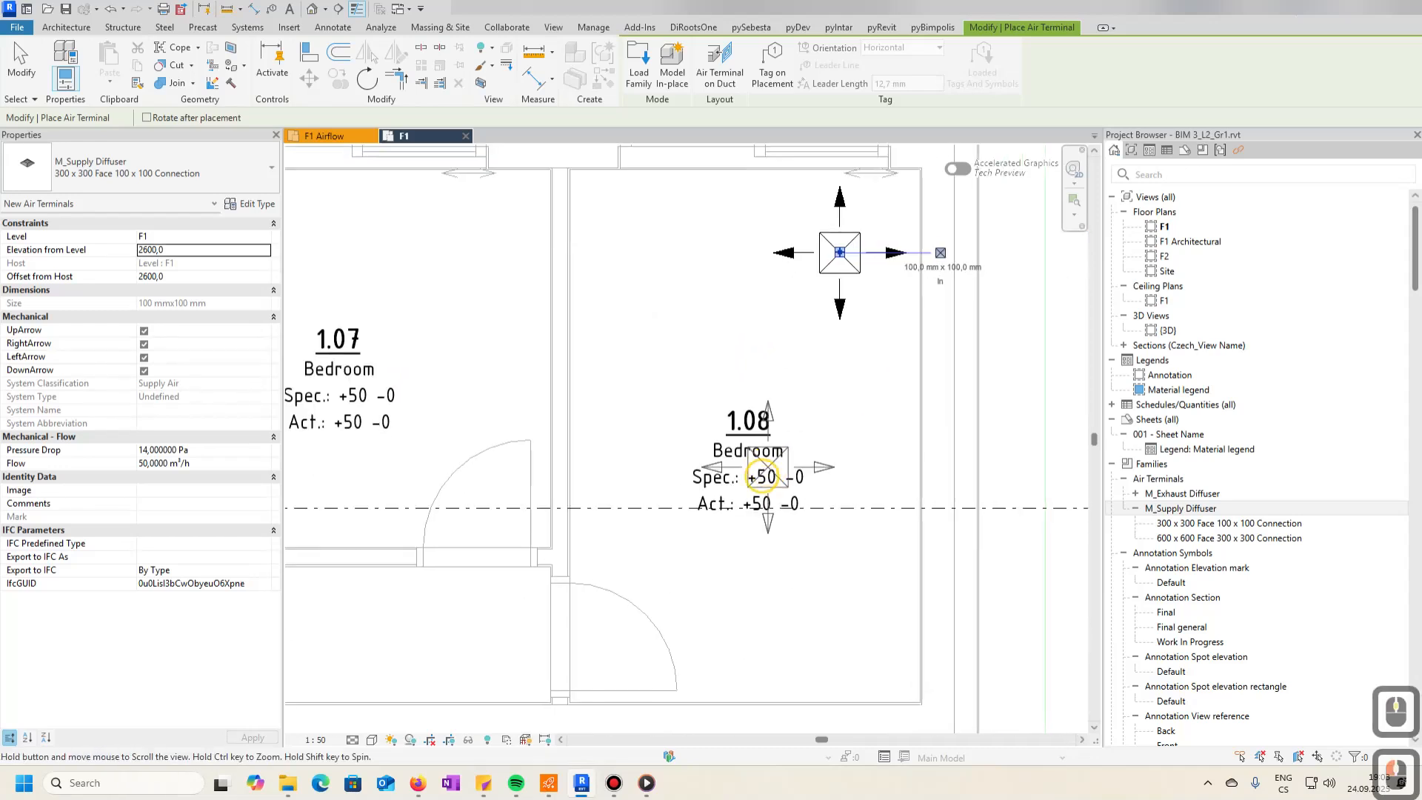
scroll(809, 587, "down", 4)
key("Escape")
key("Escape")
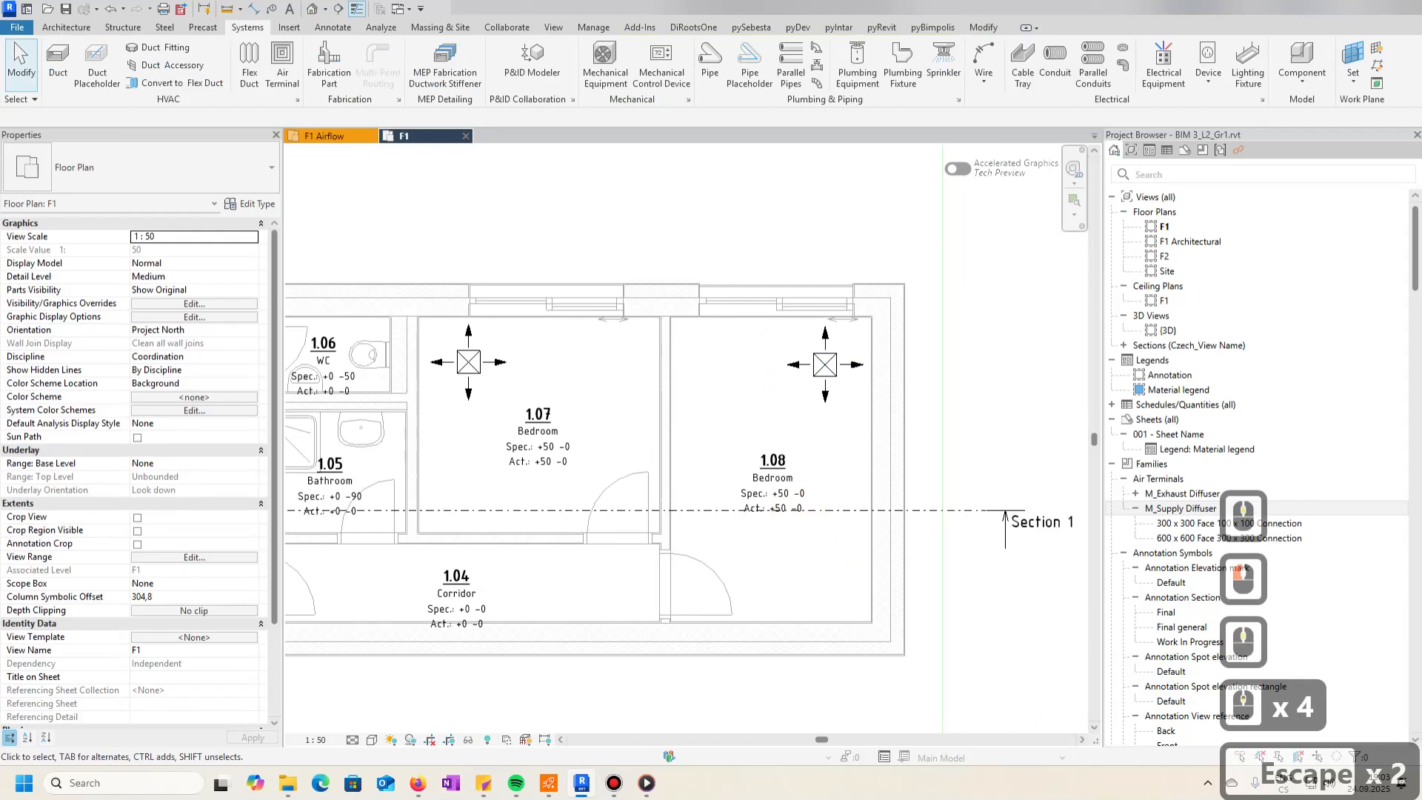
- Draw a vertical section line through corridor 1.04 and bedroom 1.07 and open its section view
left_click(338, 8)
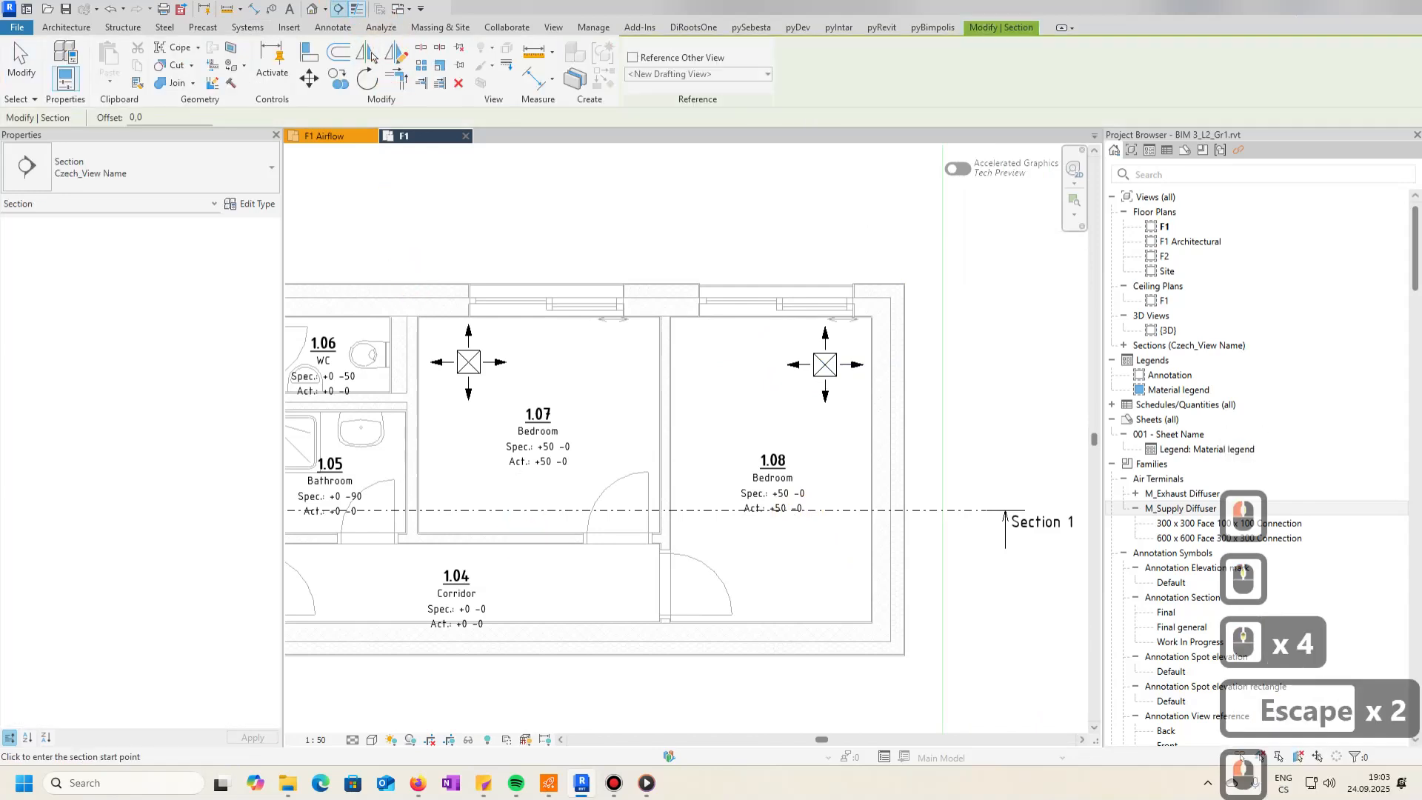
left_click(501, 690)
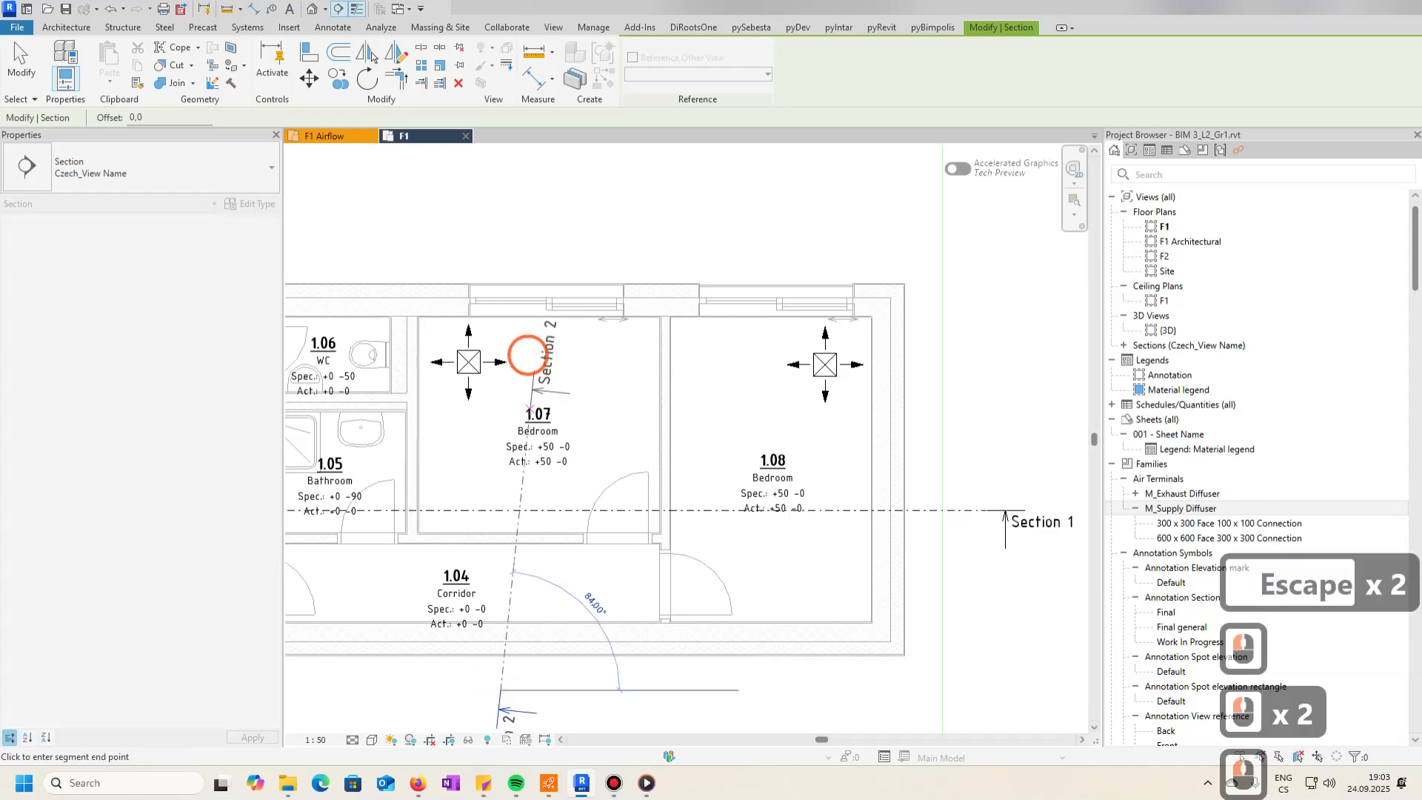
left_click(491, 229)
key("Escape")
key("Escape")
double_click(508, 716)
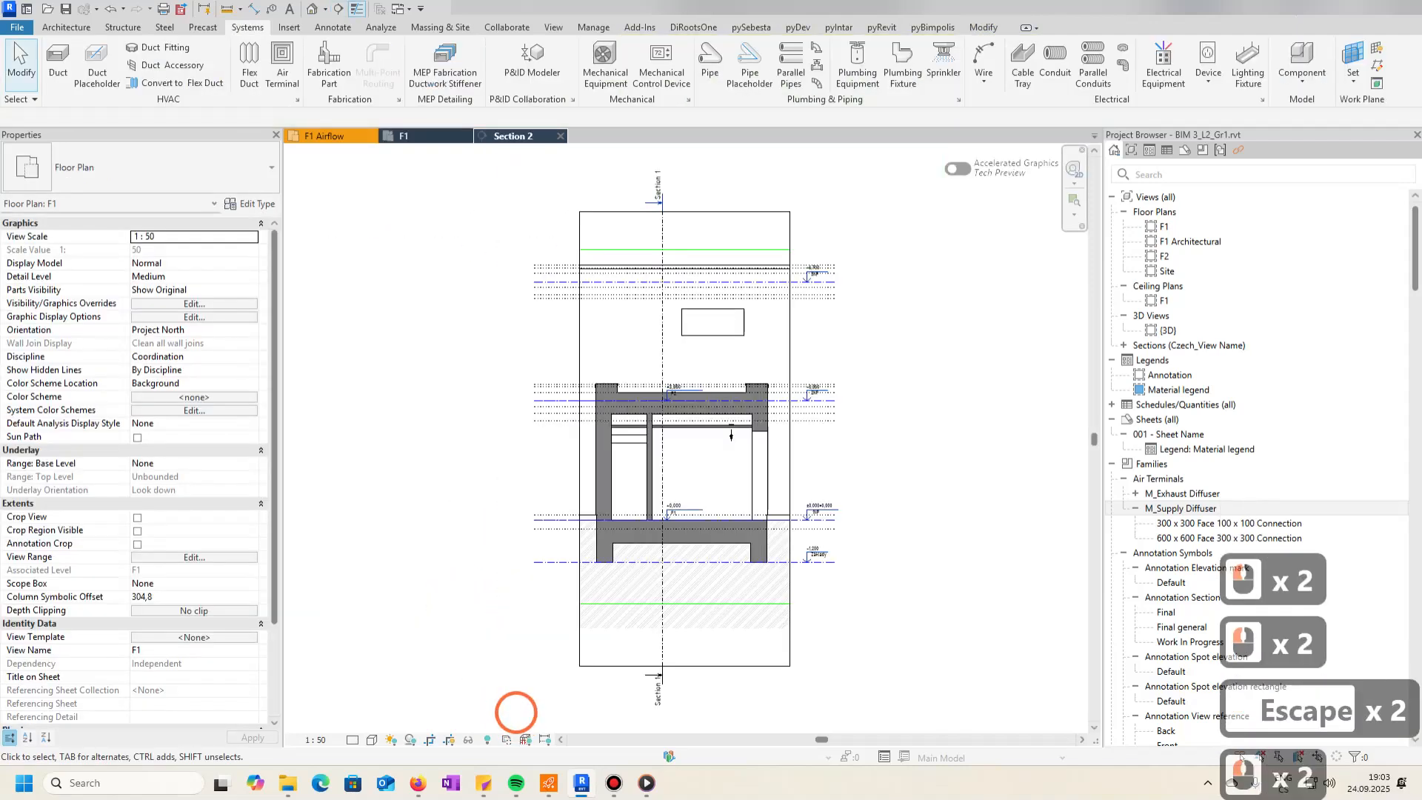
- Set the section view's detail level to Medium and inspect the diffuser's height relative to the suspended ceiling
scroll(666, 408, "up", 6)
left_click(352, 739)
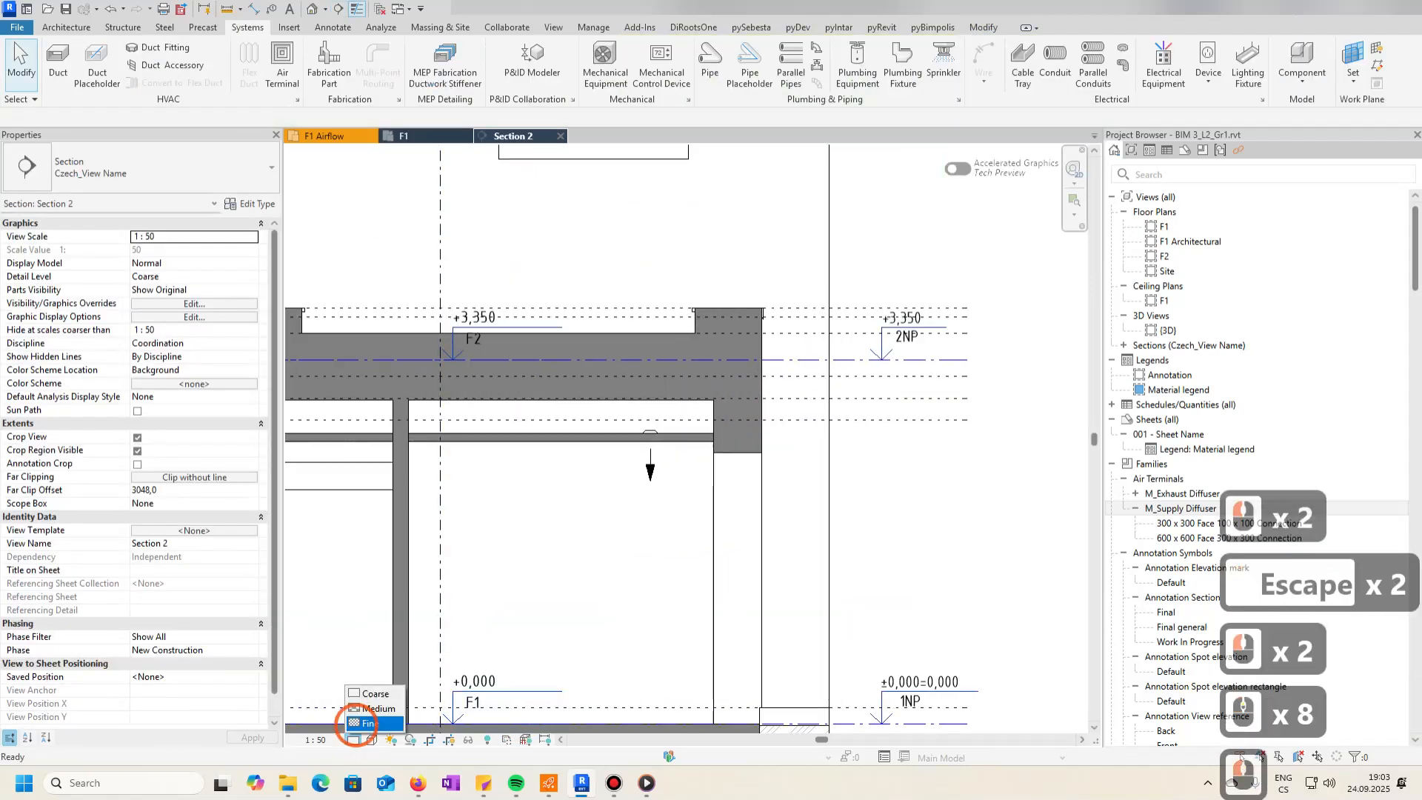
left_click(378, 705)
scroll(692, 422, "up", 8)
scroll(643, 459, "down", 8)
scroll(638, 461, "up", 7)
middle_click_drag(631, 416, 804, 372)
scroll(804, 372, "down", 6)
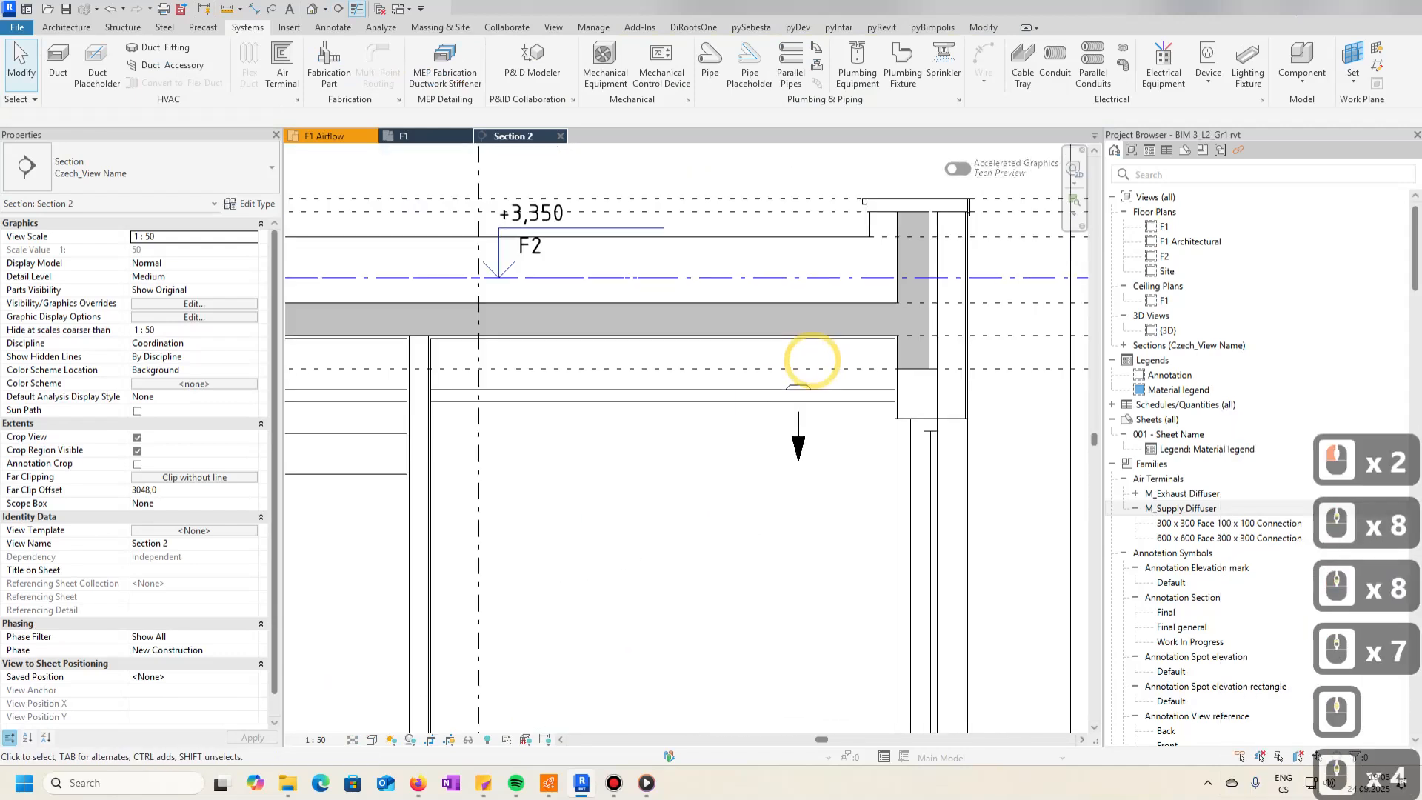
- Return to floor plan F1 and set its discipline to Mechanical
left_click(1164, 227)
double_click(1165, 227)
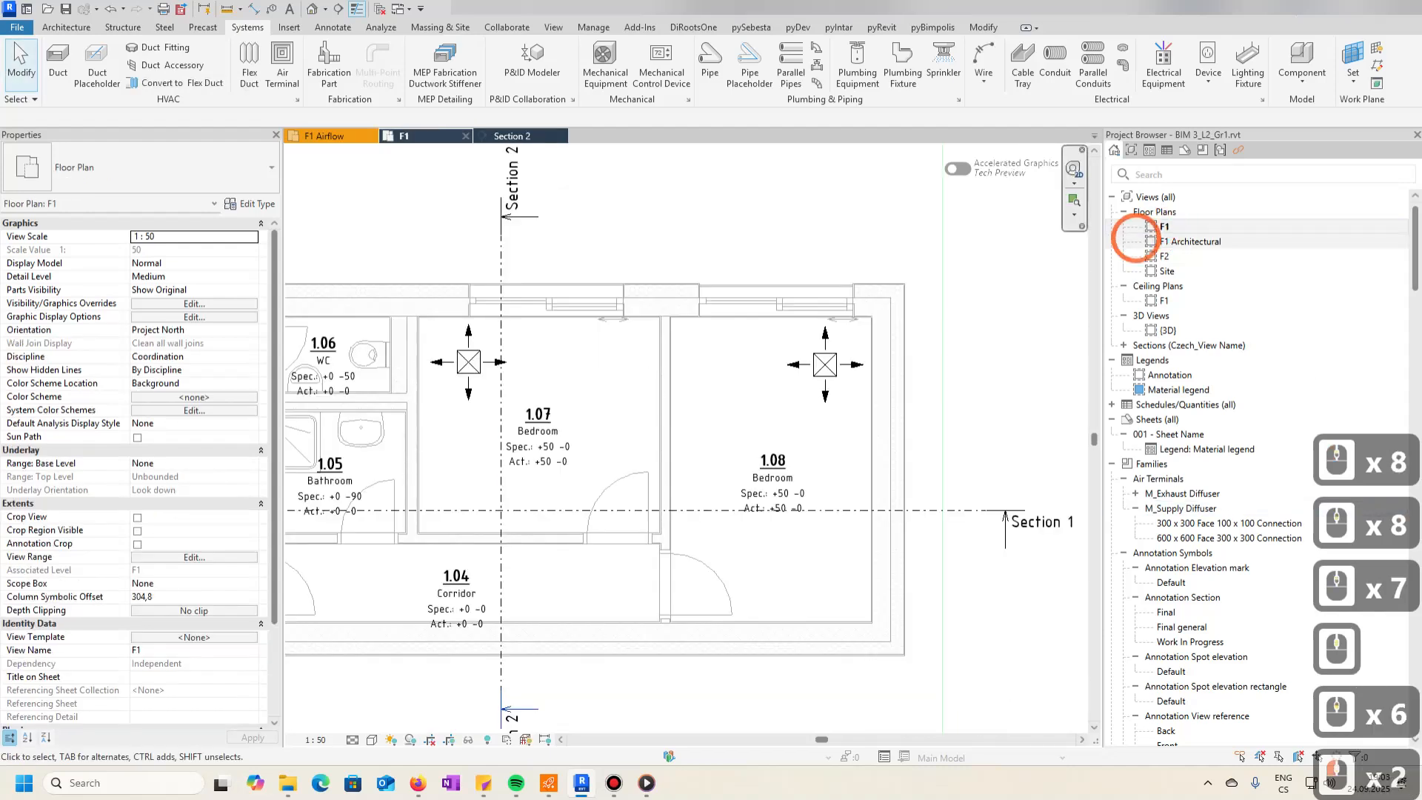
scroll(644, 445, "up", 3)
left_click(211, 356)
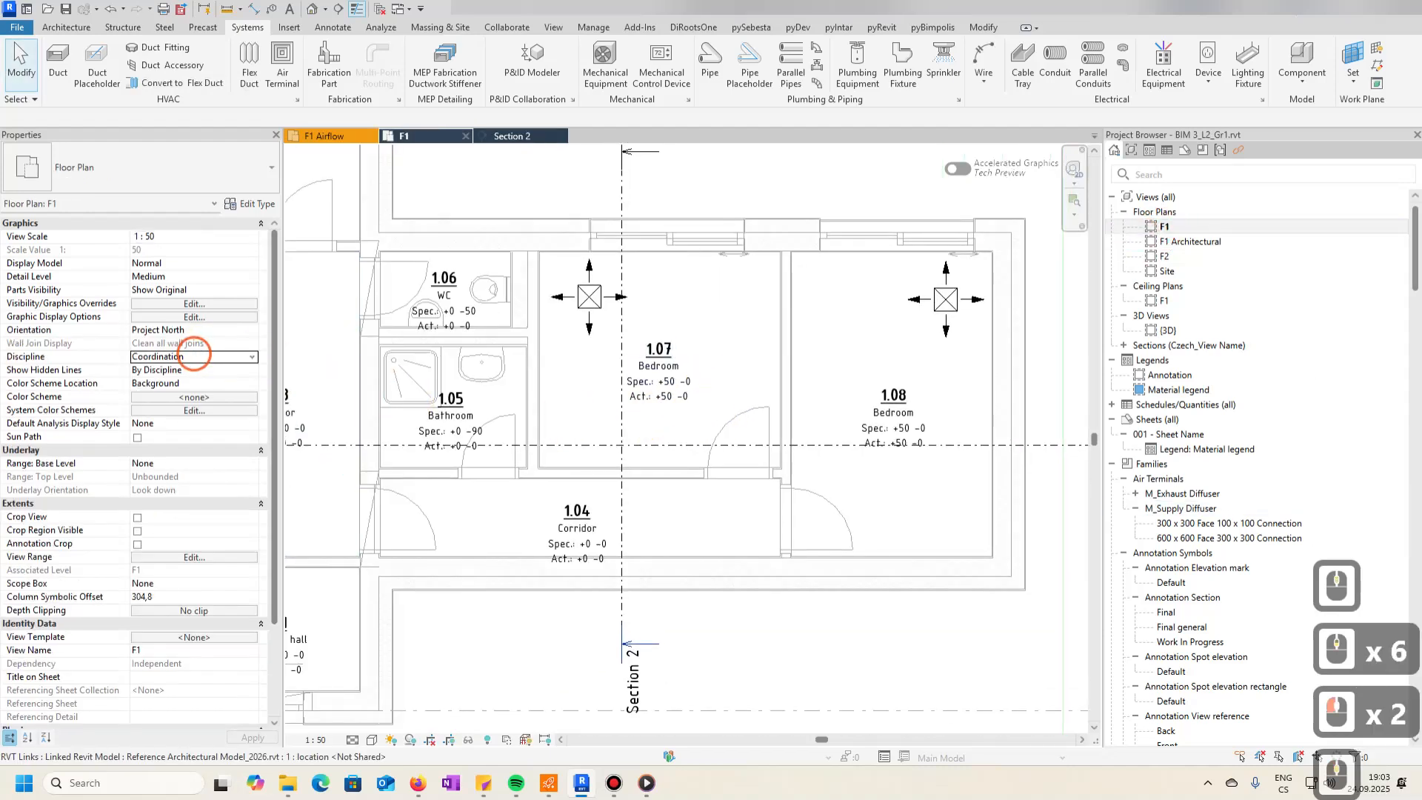
left_click(223, 356)
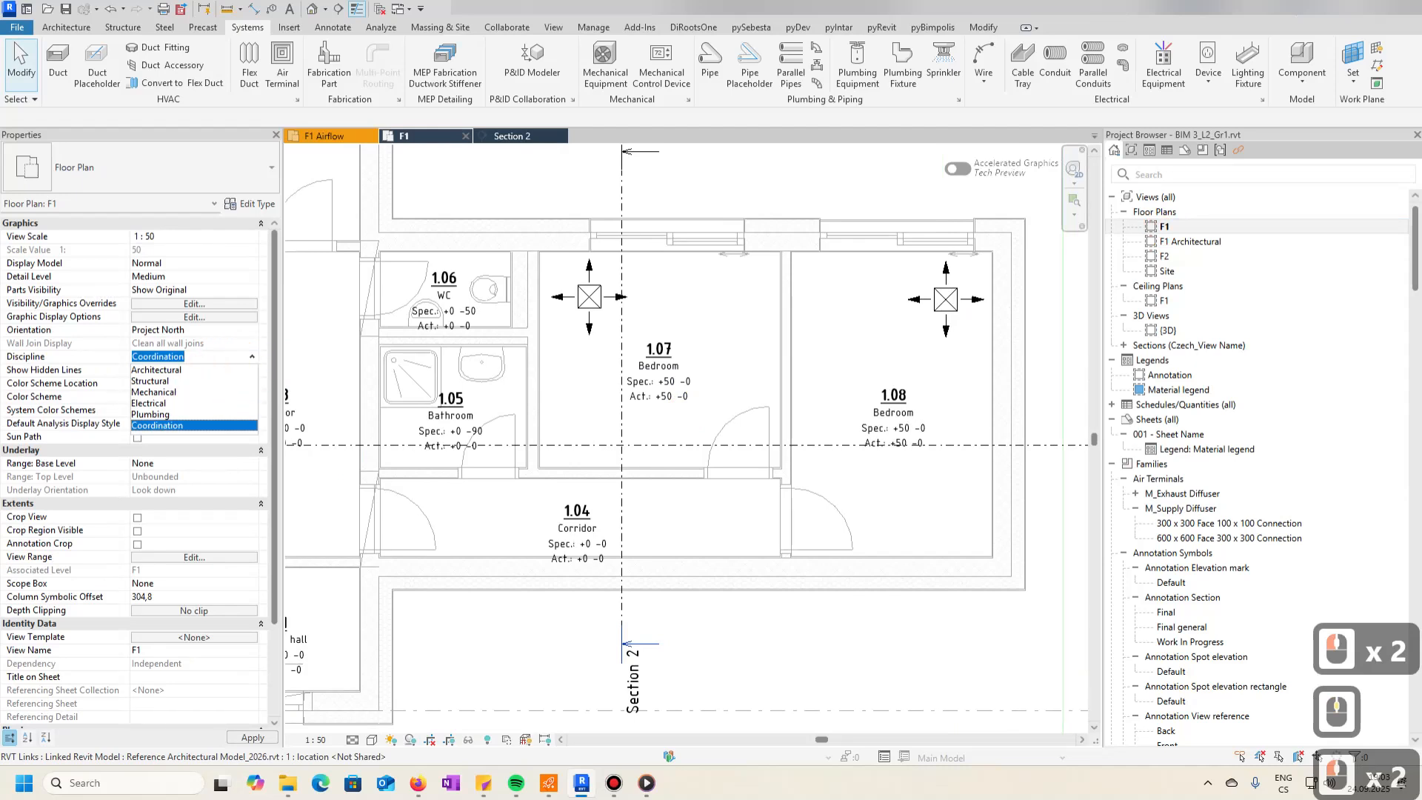
left_click(155, 392)
- Set the F1 plan's view range top to Level Above (F2) with an offset of -300
middle_click_drag(518, 358, 666, 351)
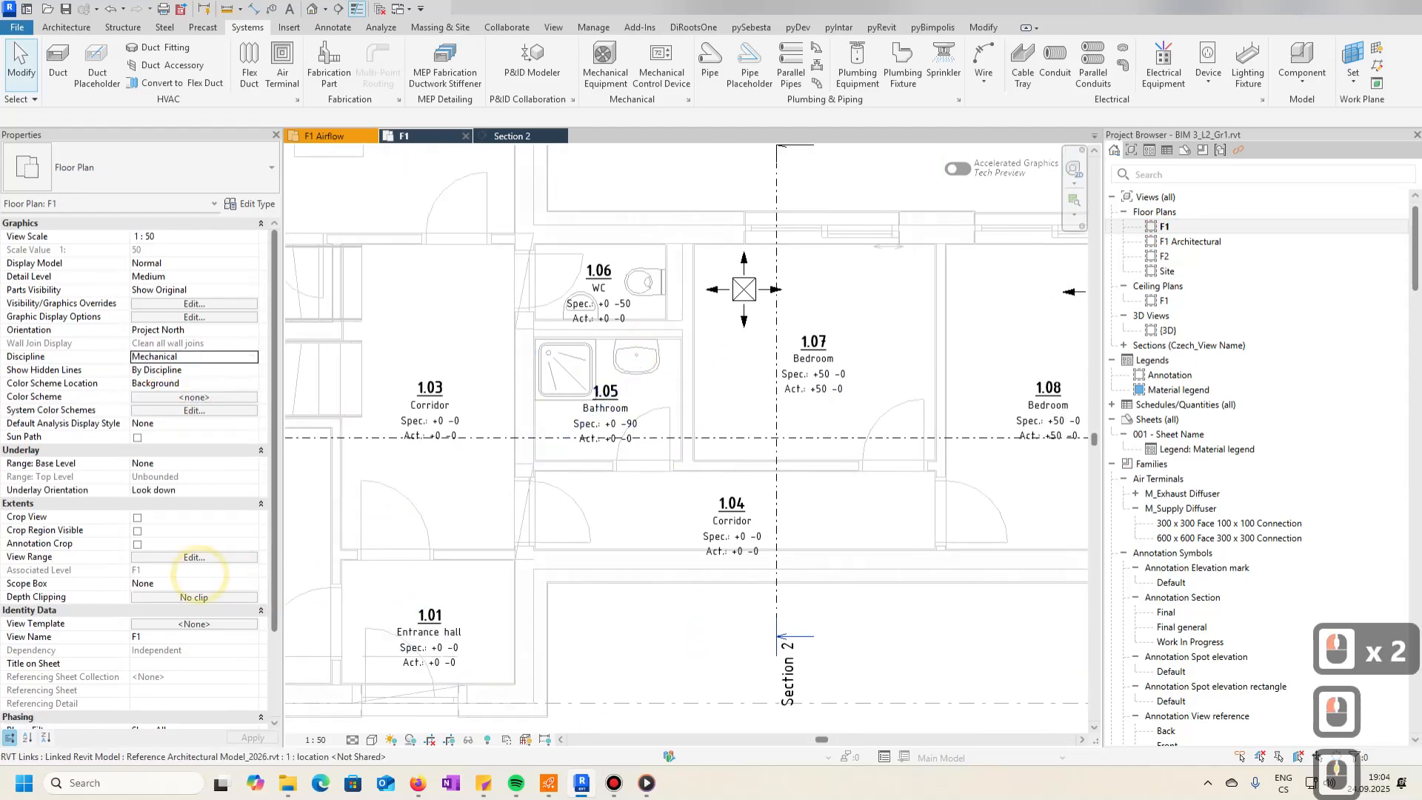
left_click(194, 557)
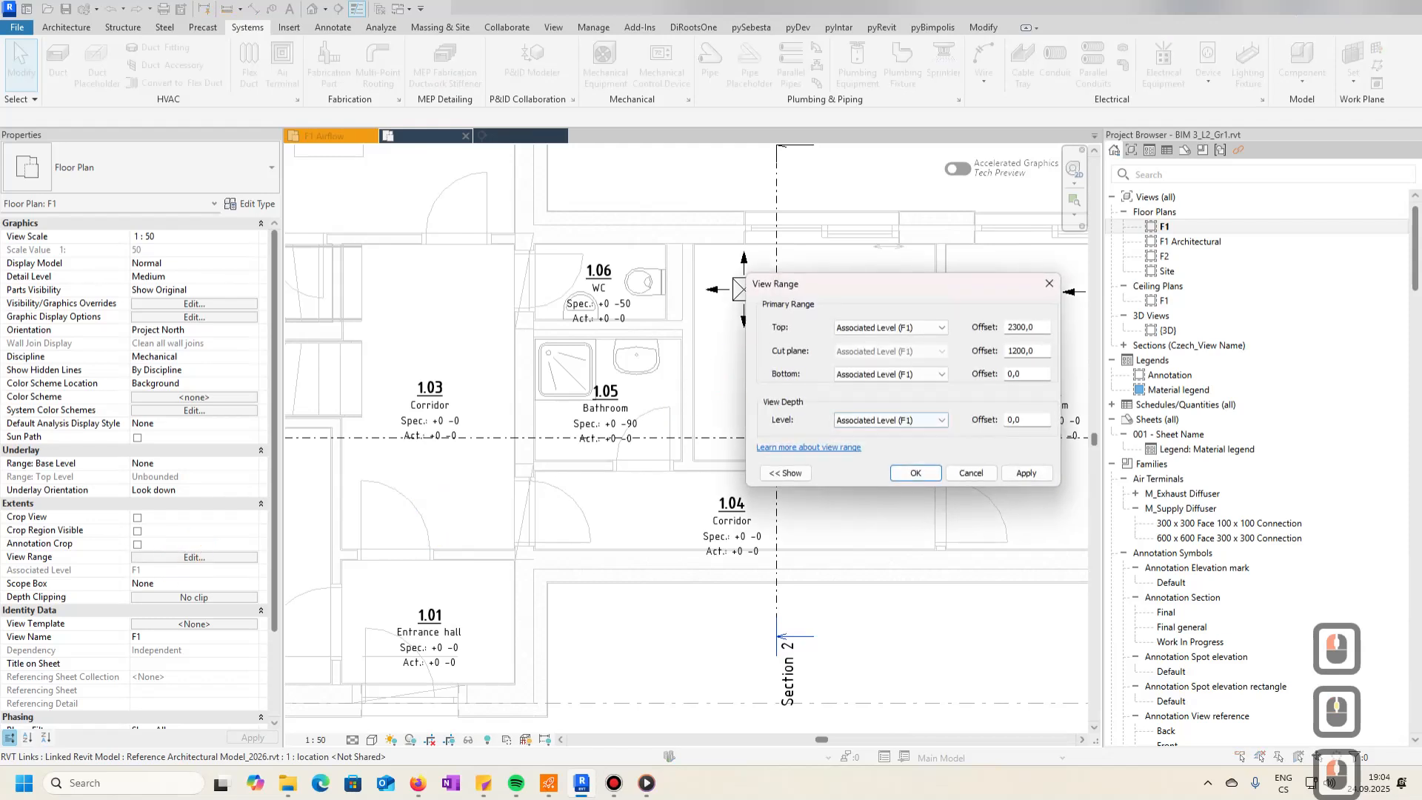
left_click(919, 327)
left_click(881, 351)
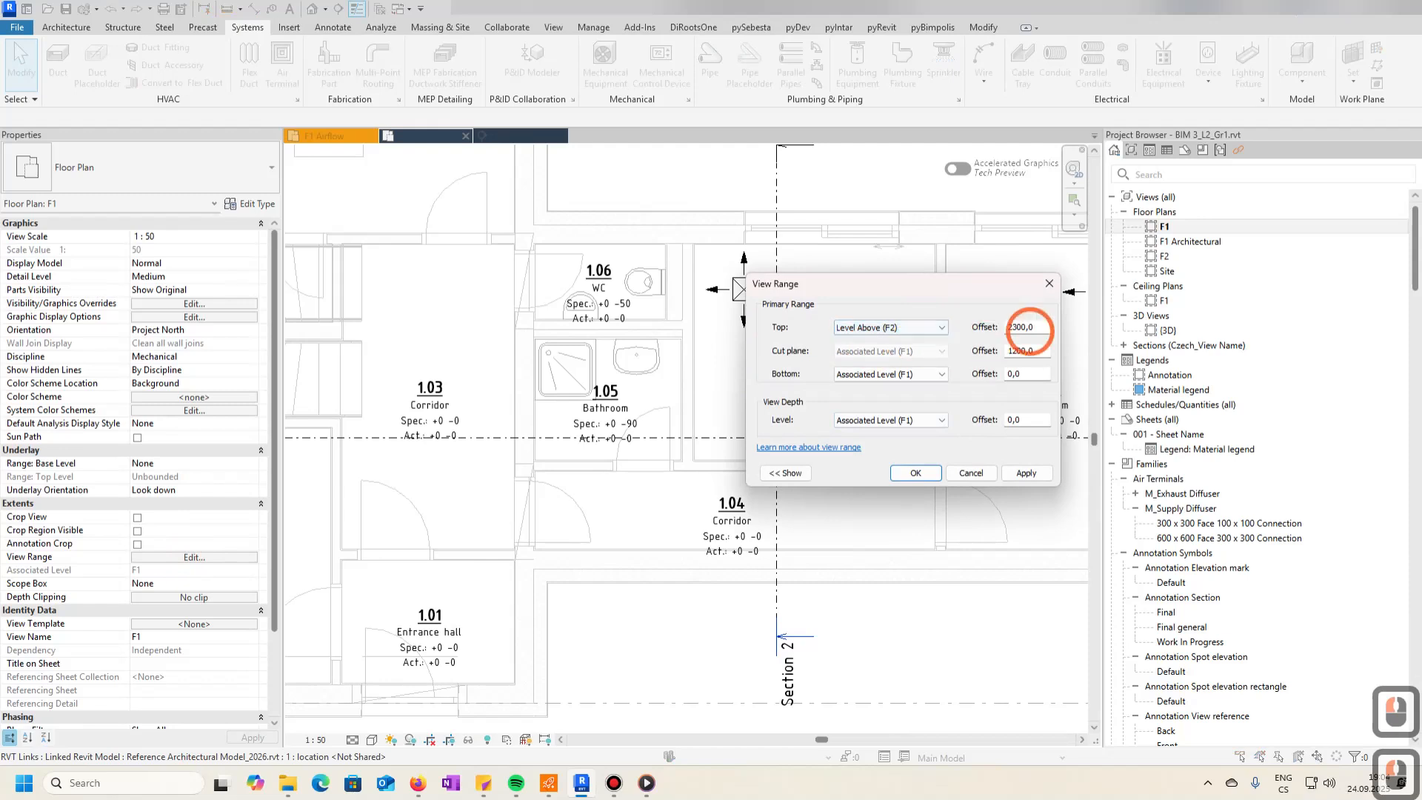
double_click(1021, 327)
type("-300")
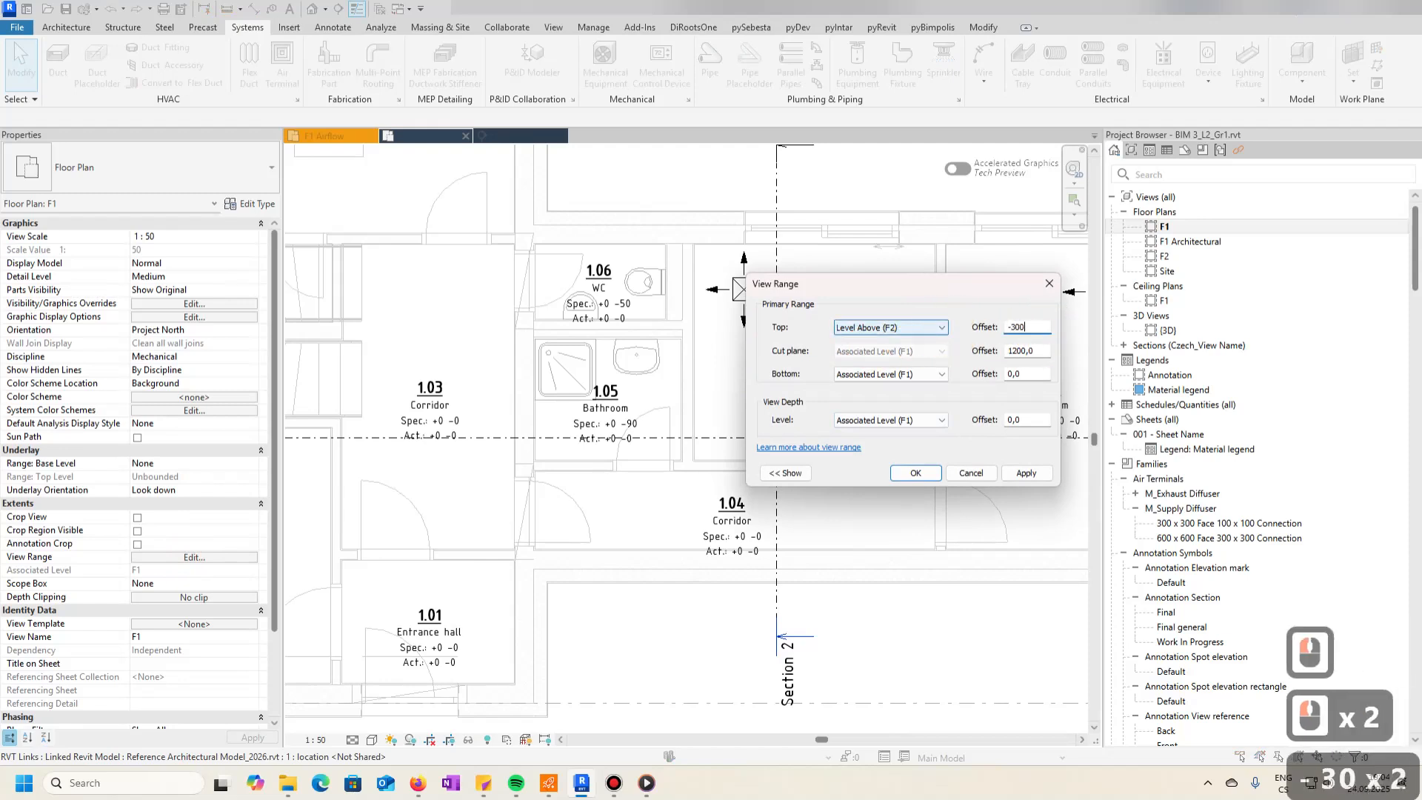
left_click(784, 472)
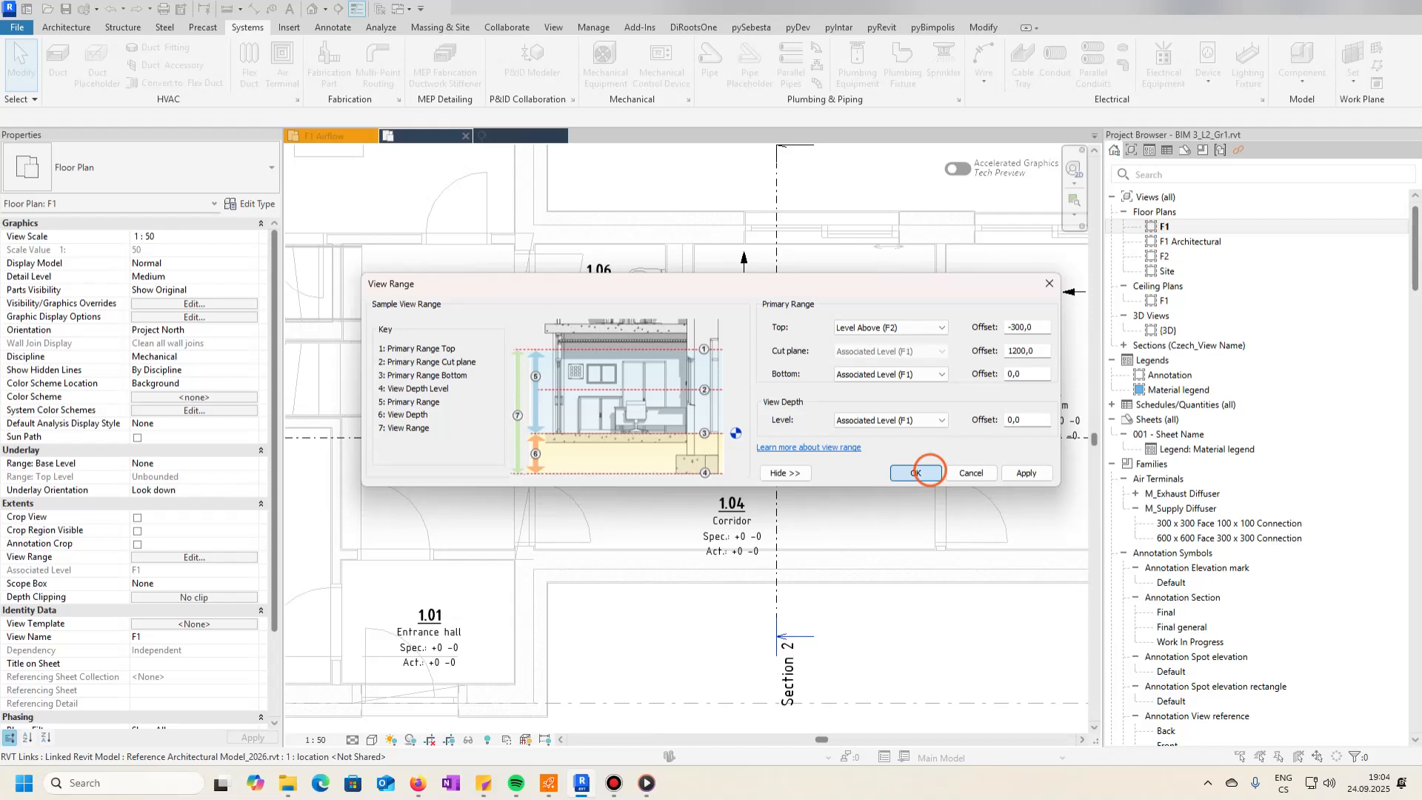
left_click(916, 473)
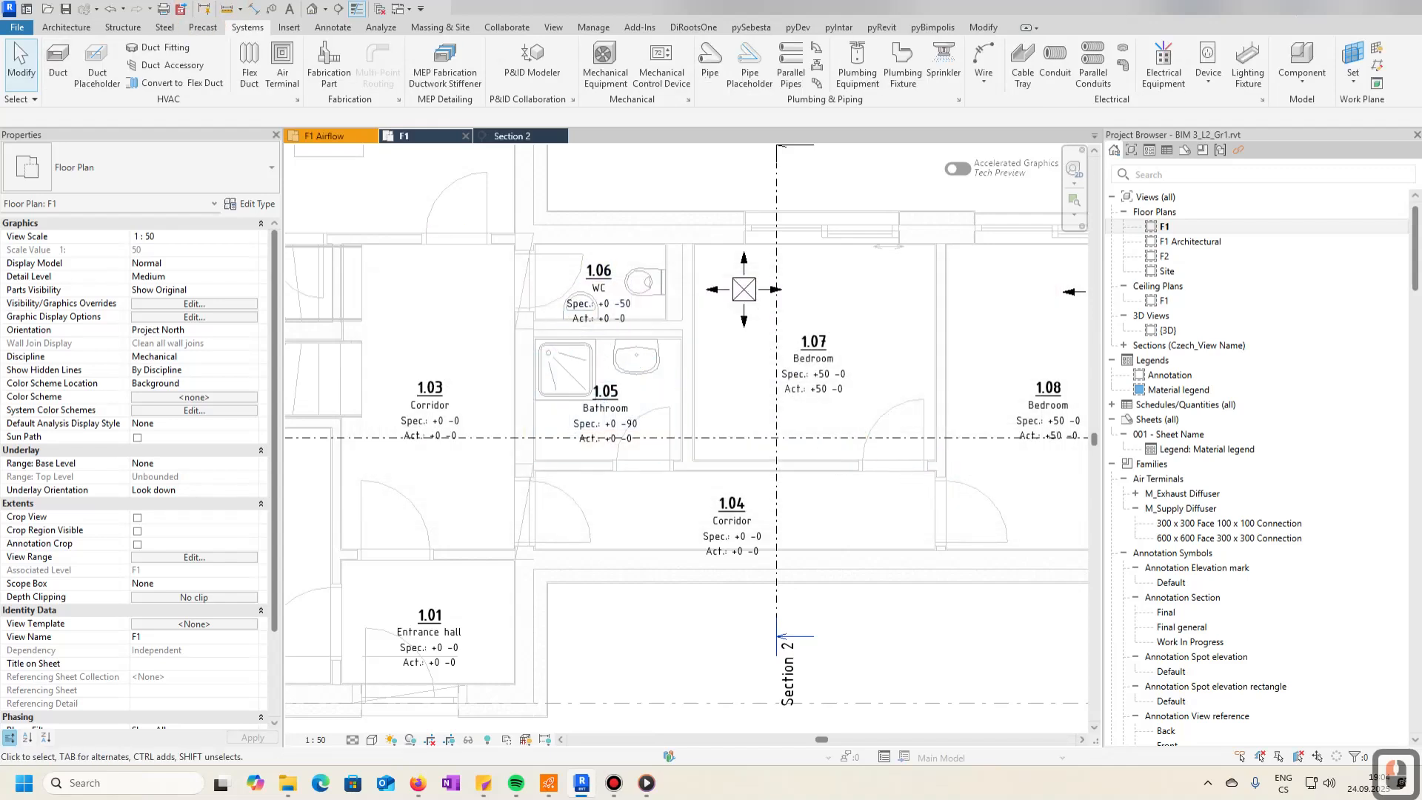
- Start a rectangular duct of type Mitered Elbows / Tees with middle elevation 2800 mm and height 100 mm
left_click(58, 60)
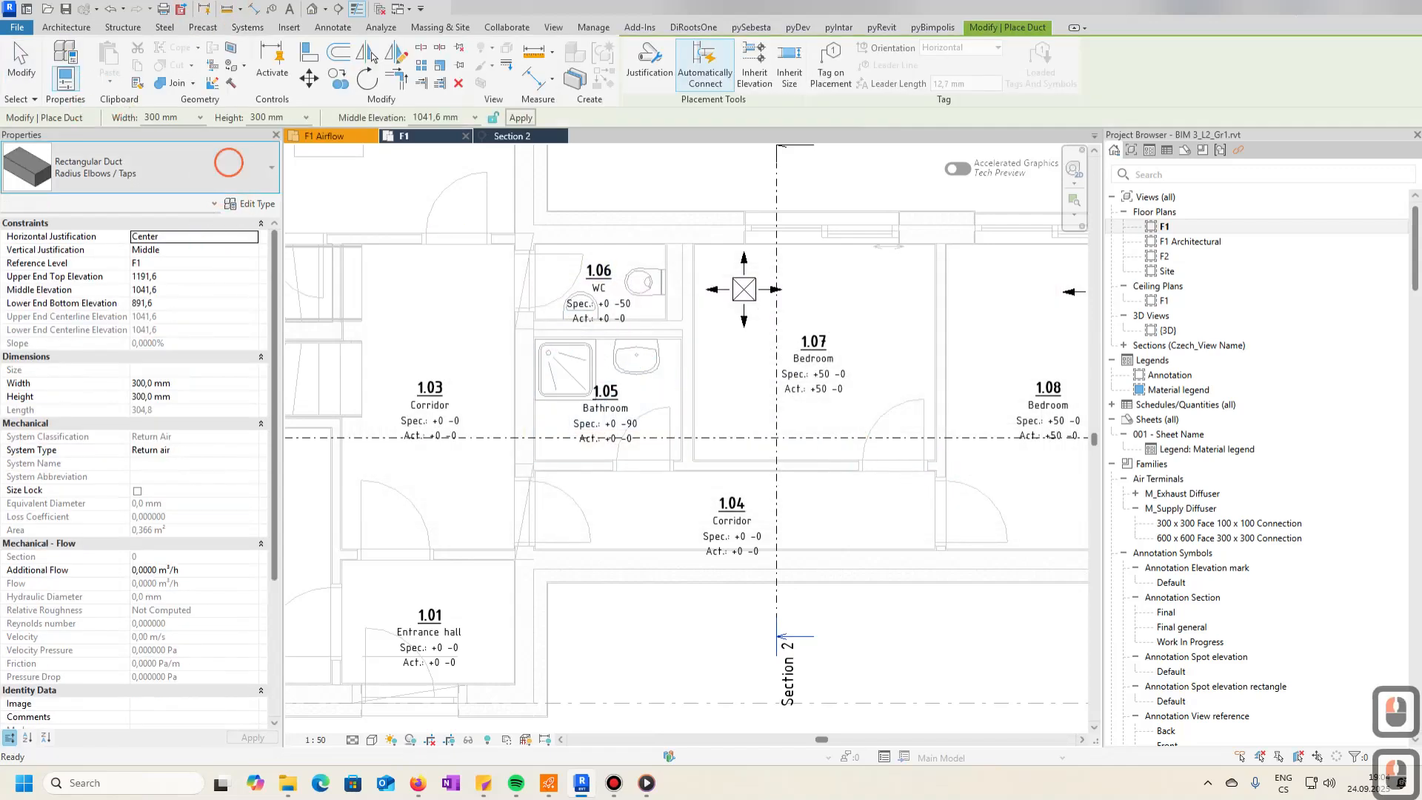
left_click(228, 163)
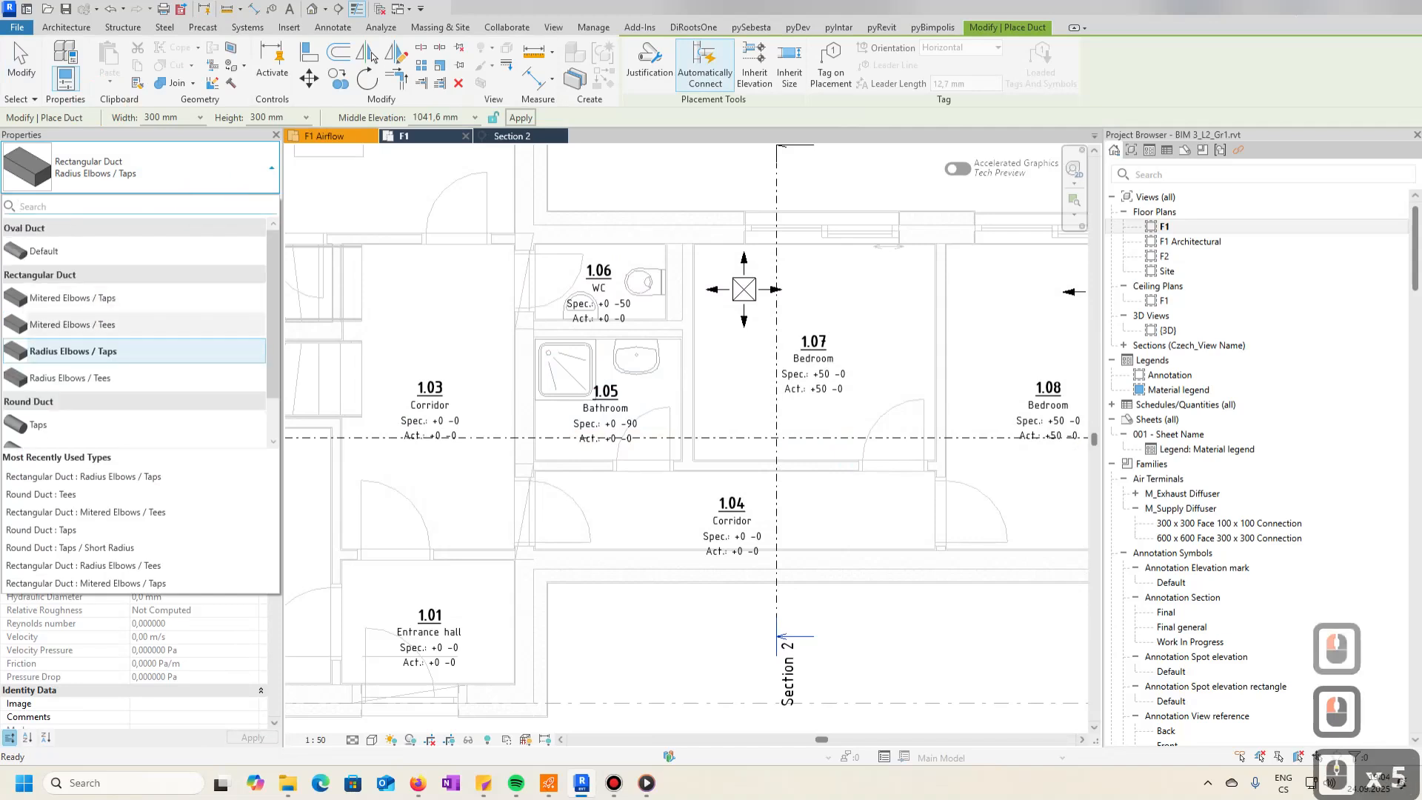
left_click(74, 324)
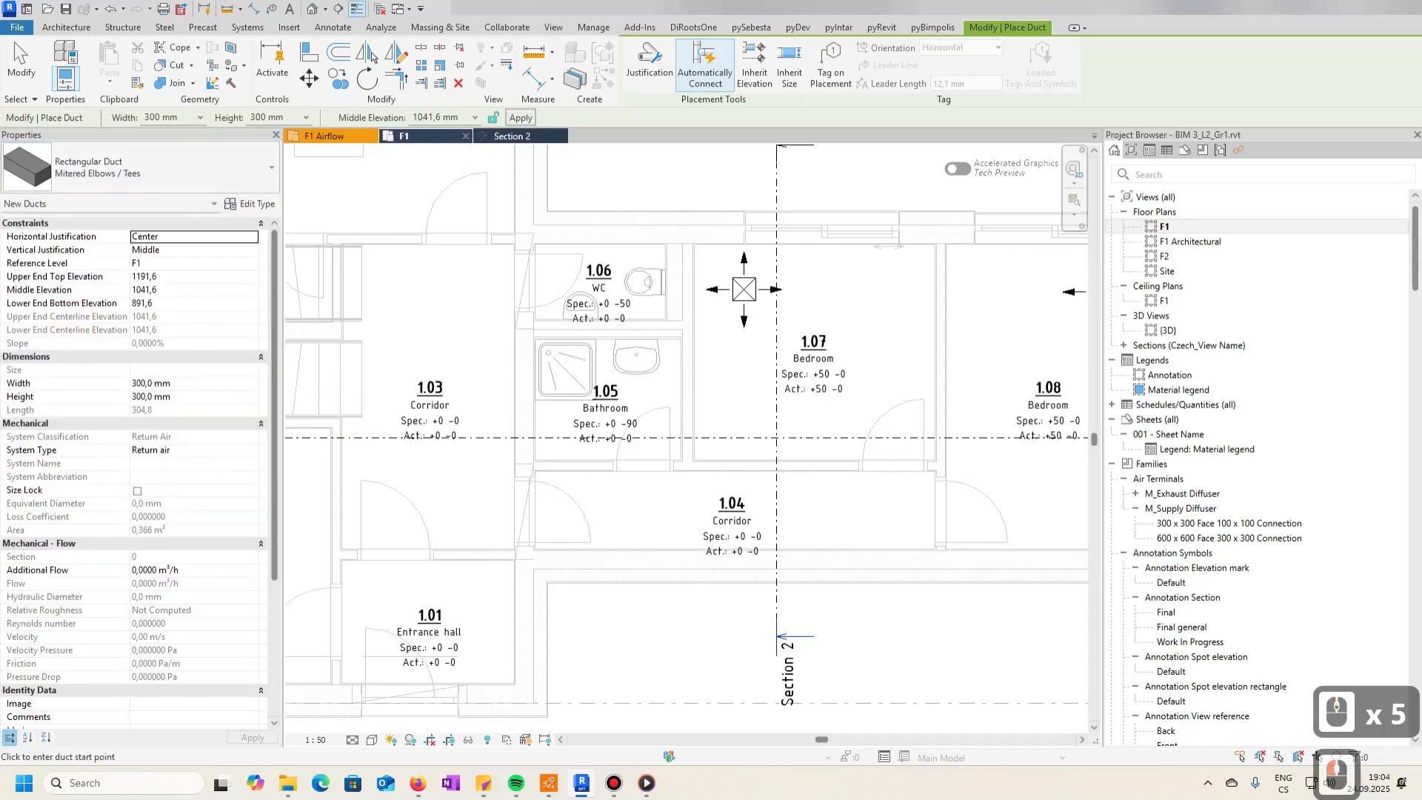
middle_click_drag(707, 553, 647, 479)
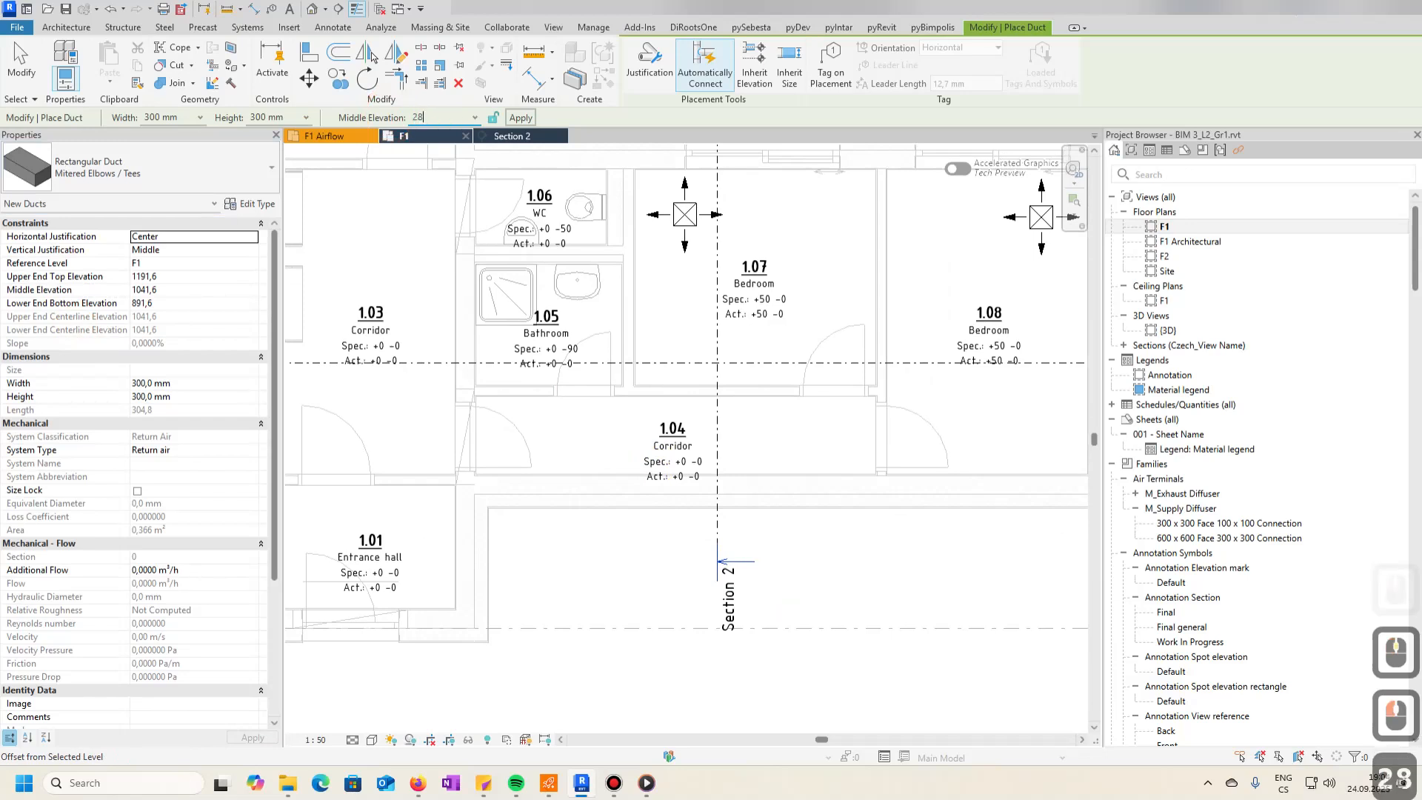
type("2800")
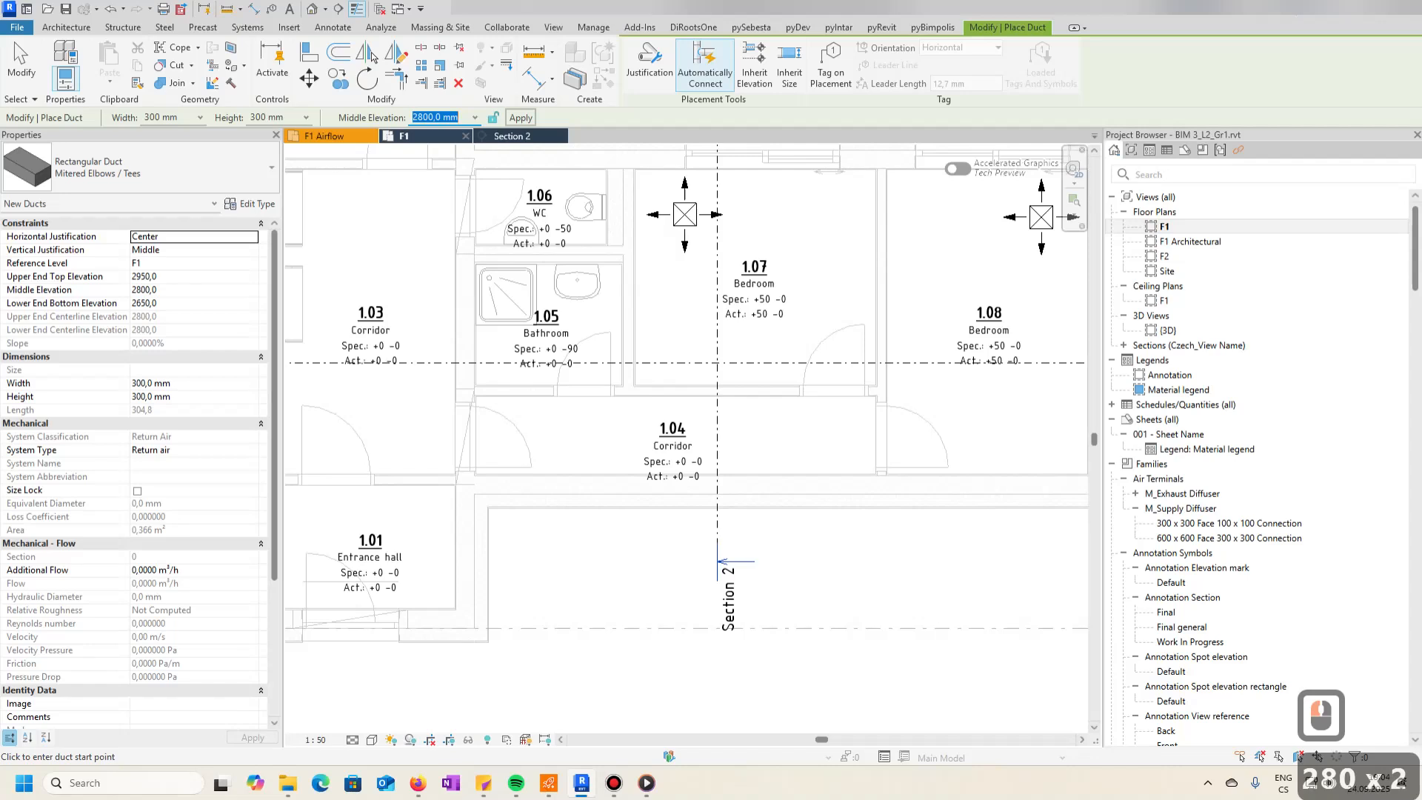
left_click(190, 394)
type("100")
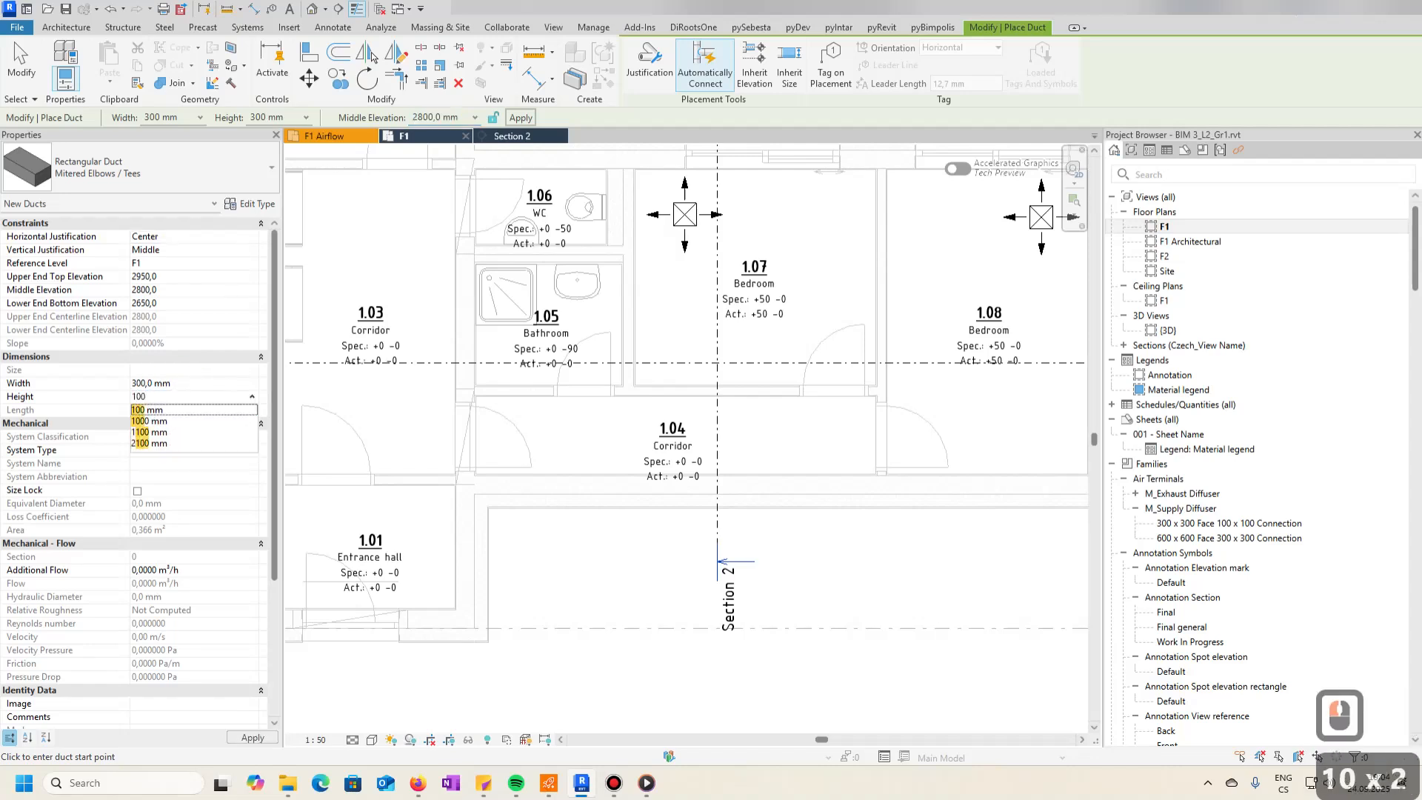
left_click(396, 438)
- Draw a straight horizontal main duct about 10.3 m long from utility room 1.02 through corridor 1.04 into bedroom 1.08
middle_click_drag(422, 434, 658, 404)
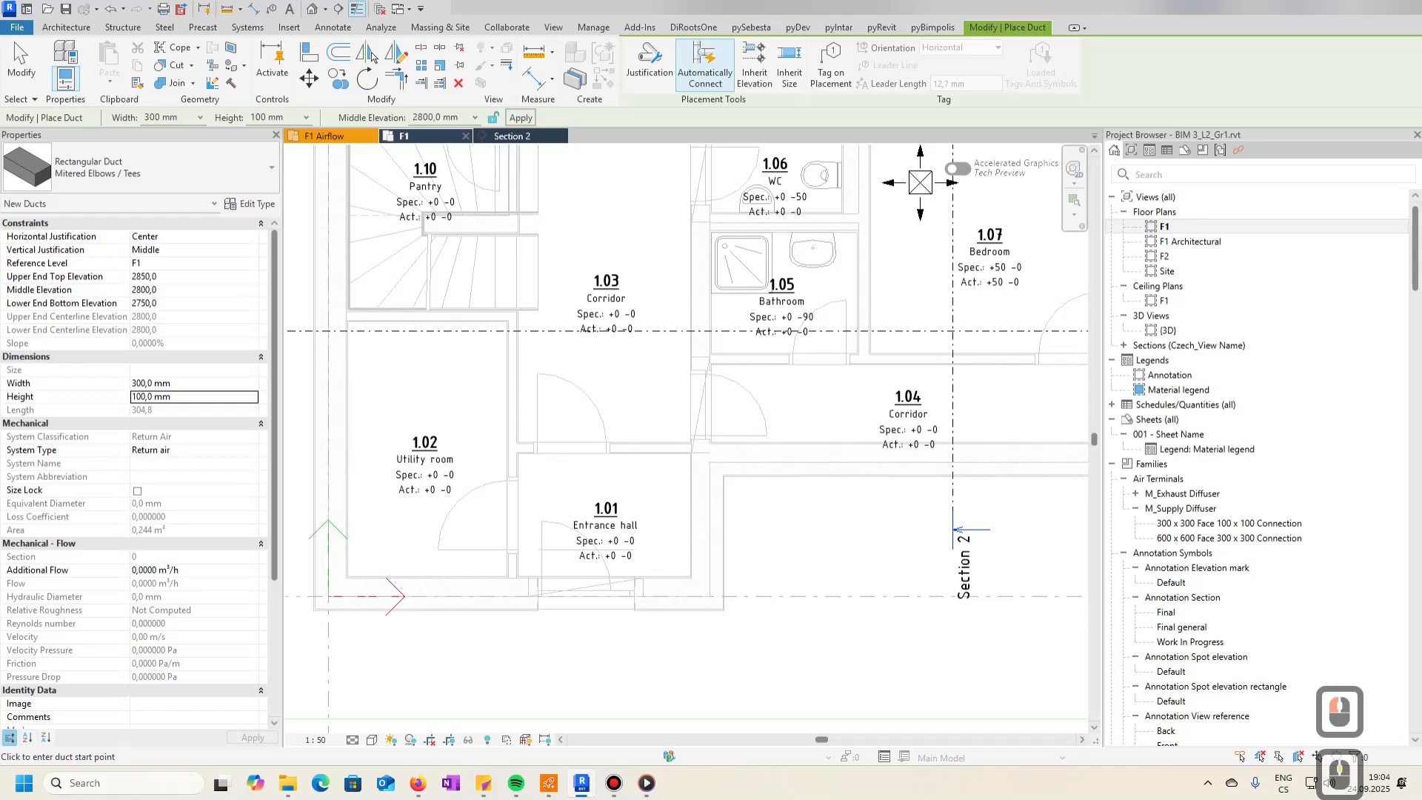
middle_click_drag(514, 427, 501, 460)
left_click(476, 444)
middle_click_drag(852, 438, 412, 460)
left_click(831, 452)
key("Escape")
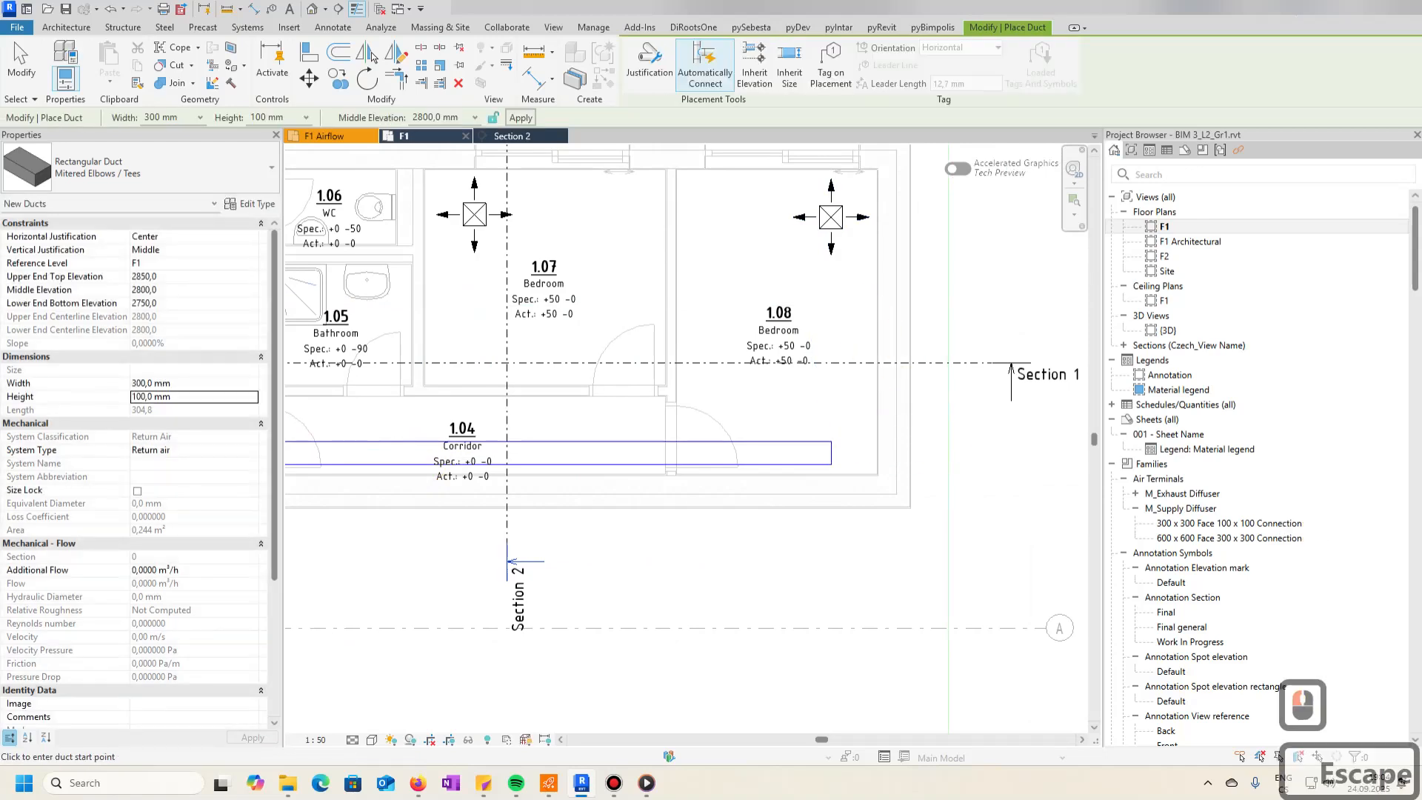
- Set the width for new ducts to 100 mm
left_click_drag(179, 117, 118, 114)
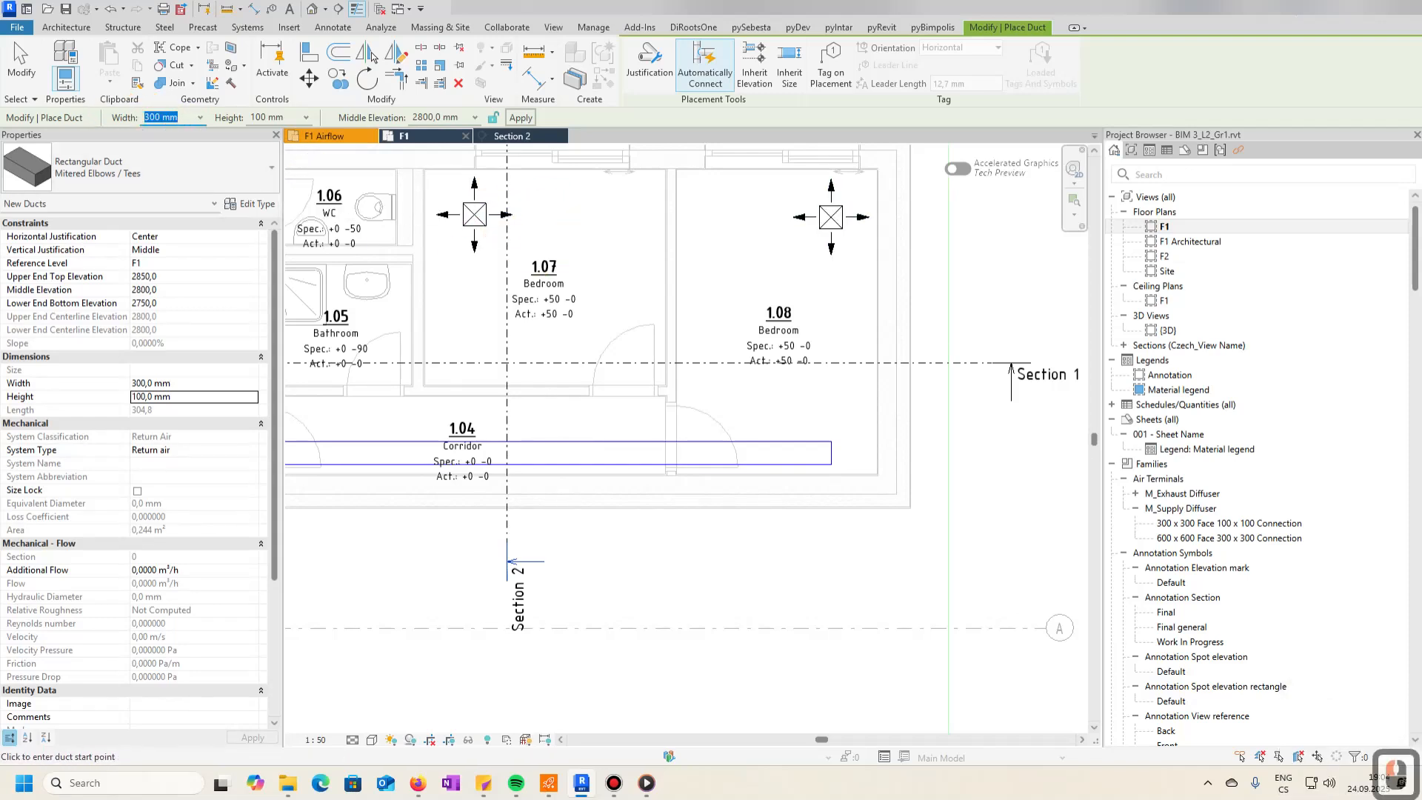
type("100")
key("Return")
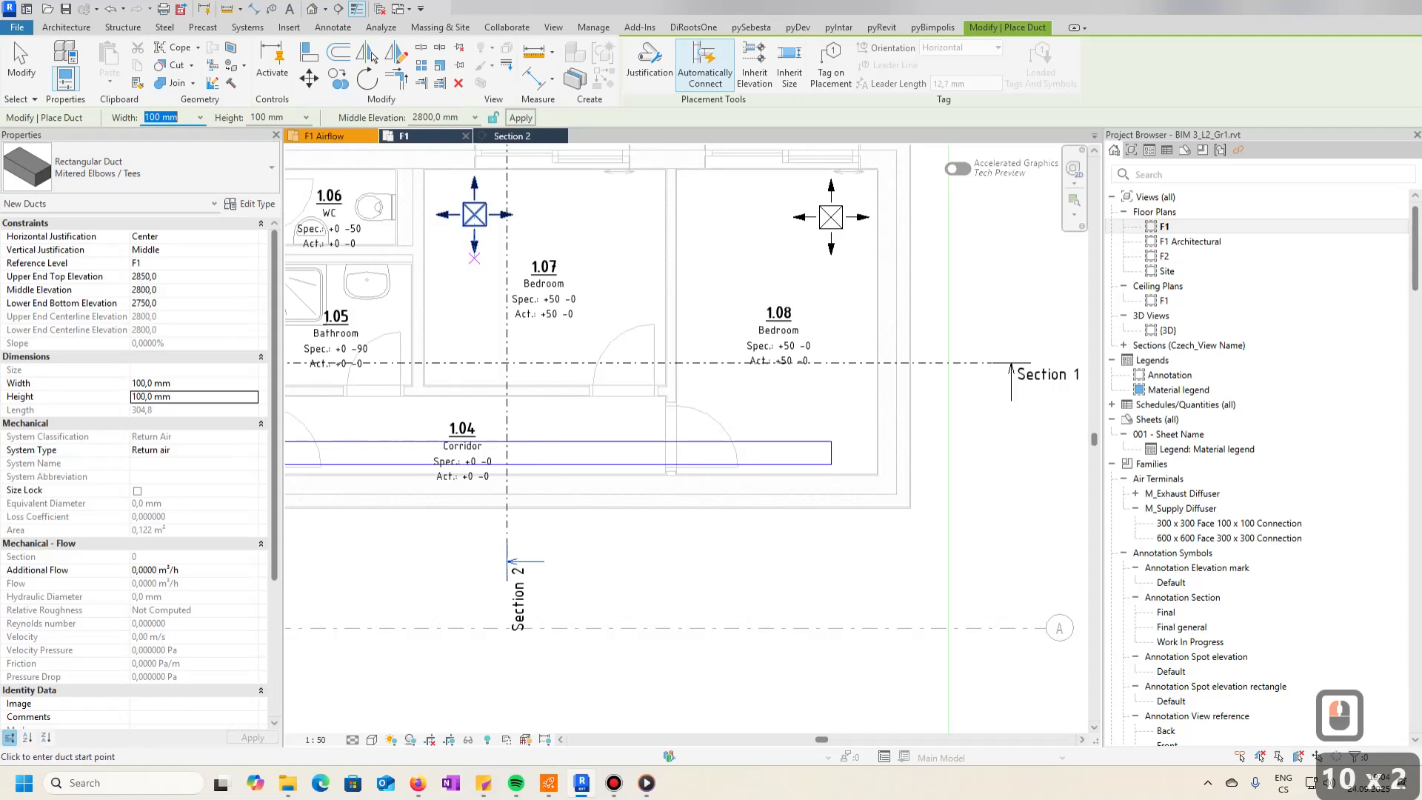
- Try a branch duct from bedroom 1.07's supply diffuser to the corridor main duct, undo it and leave the duct command
left_click(474, 215)
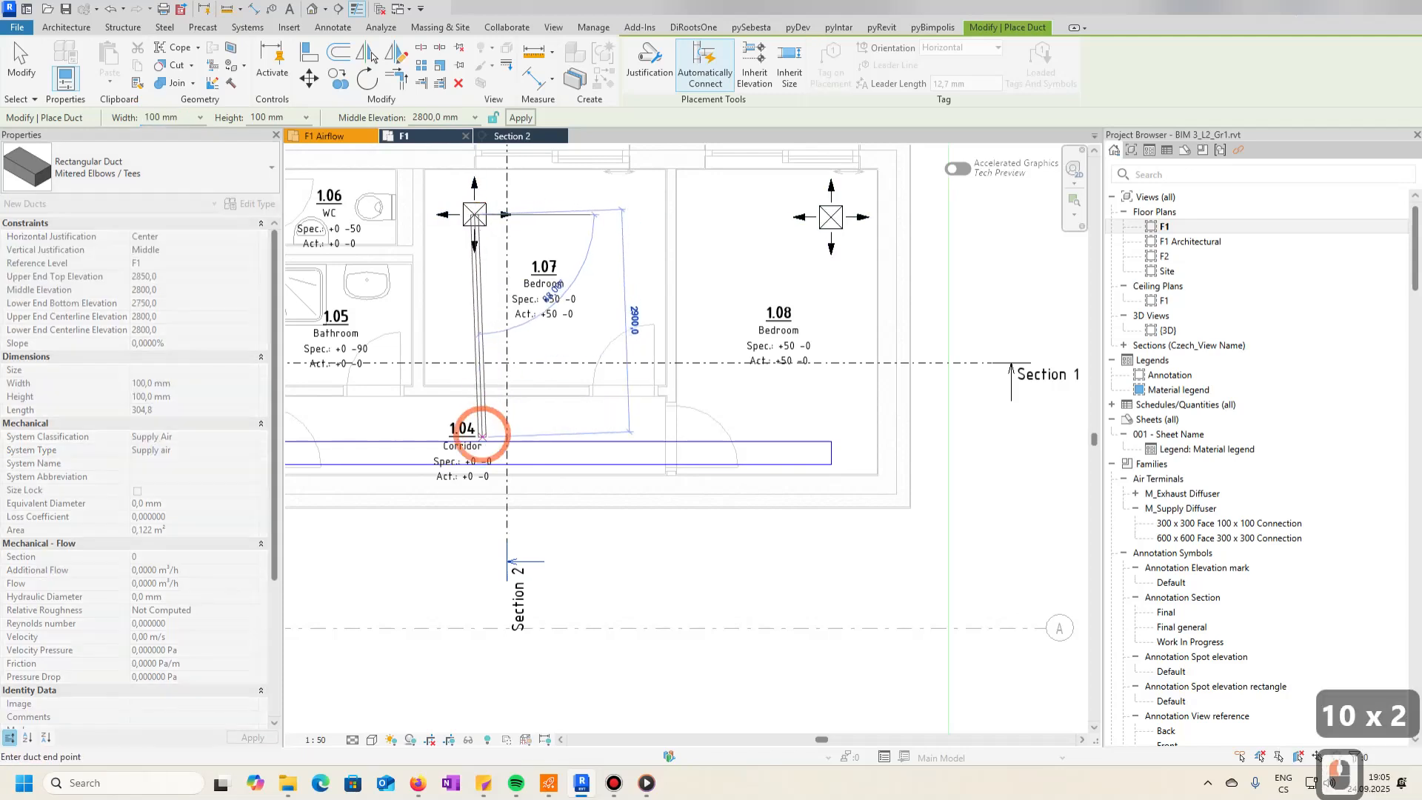
left_click(477, 440)
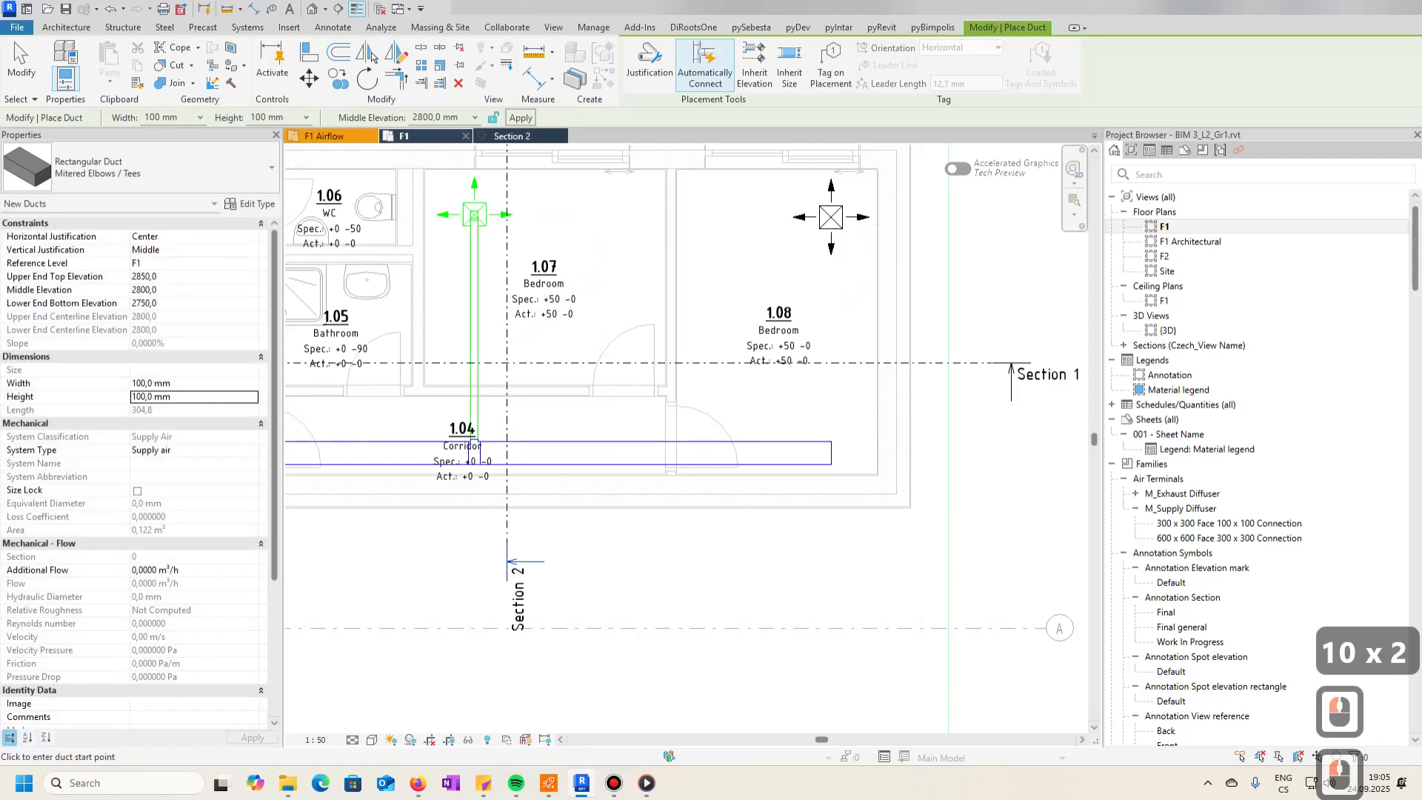
left_click(113, 9)
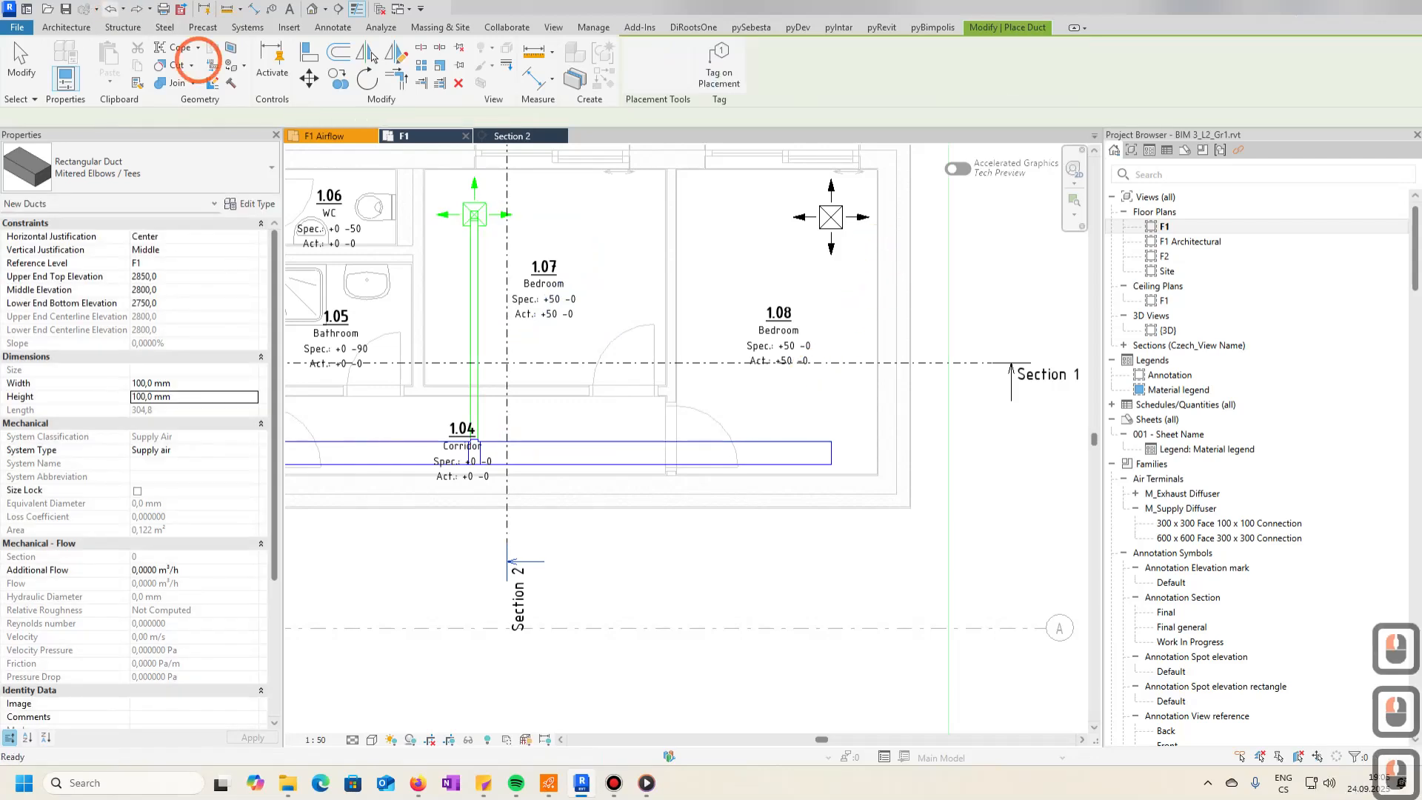
left_click(111, 10)
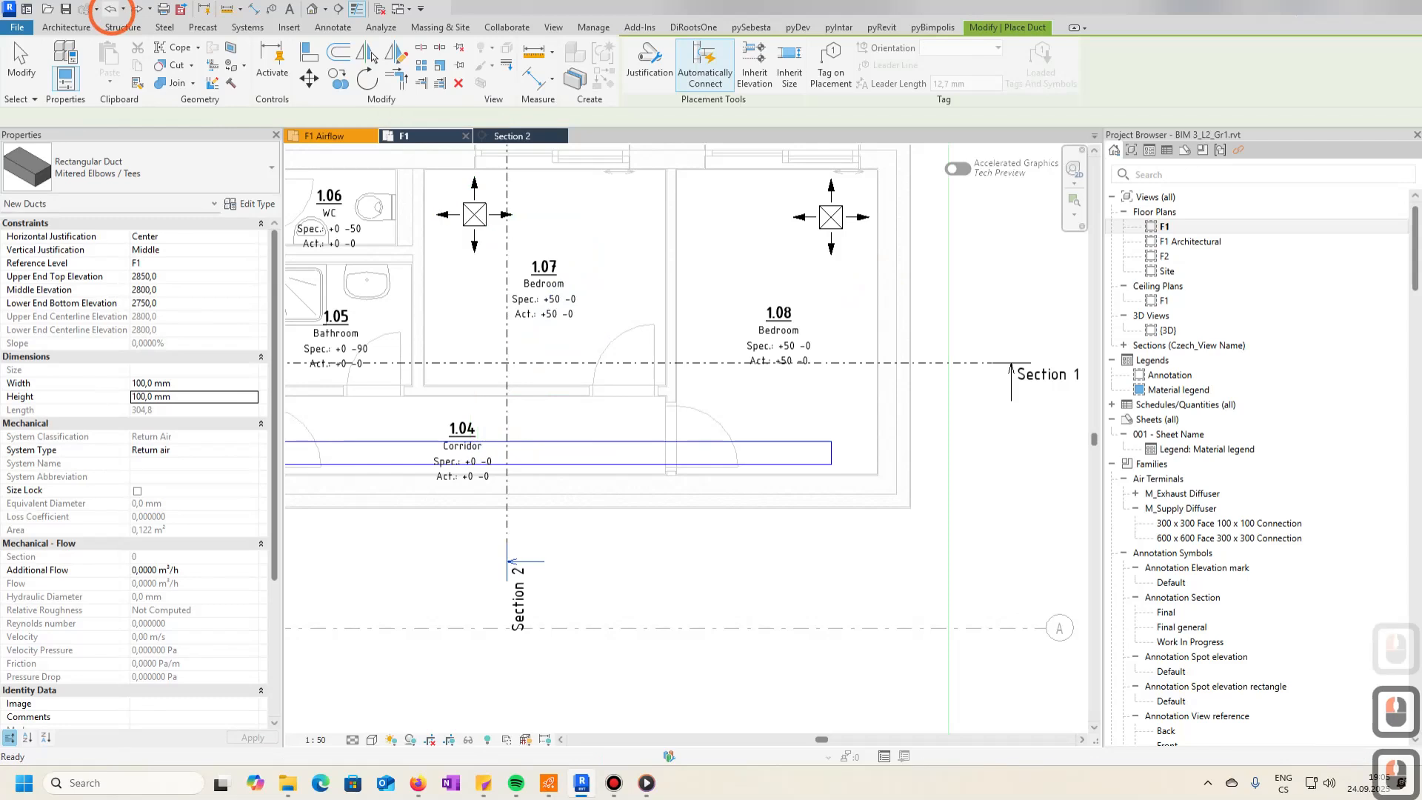
key("Escape")
key("Escape")
key("Escape")
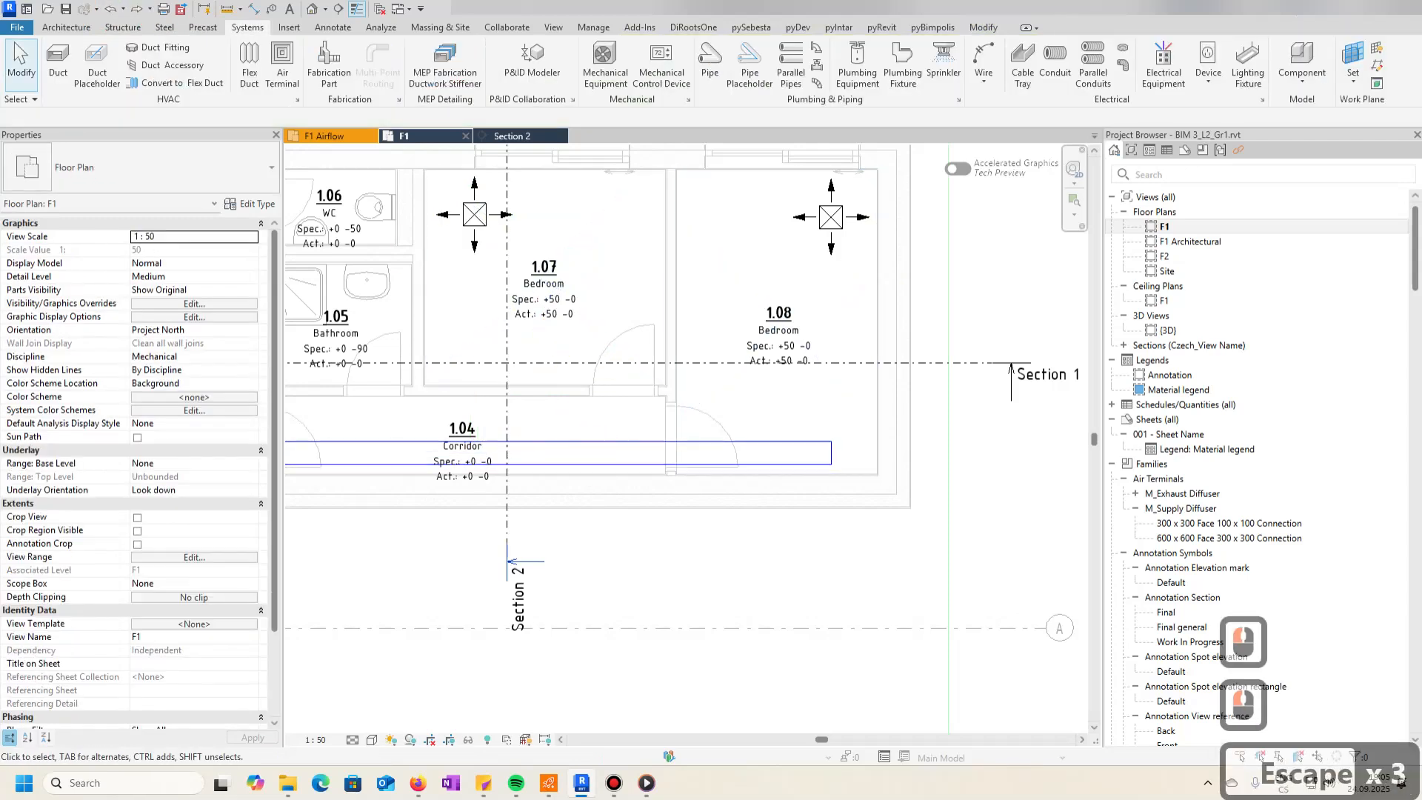
- Check the bedroom 1.07 diffuser's properties and change the main duct's system type to Supply air
left_click(467, 216)
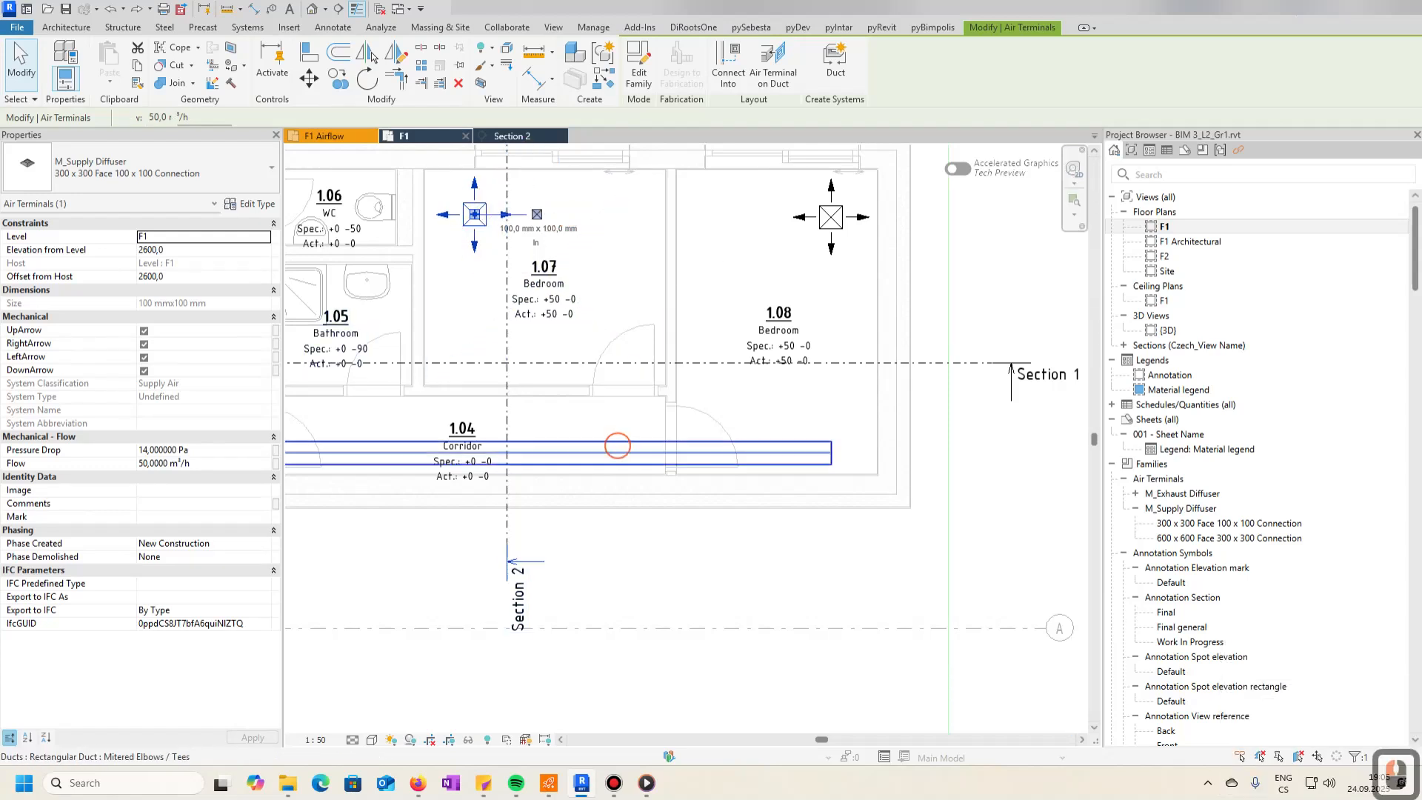
left_click(617, 445)
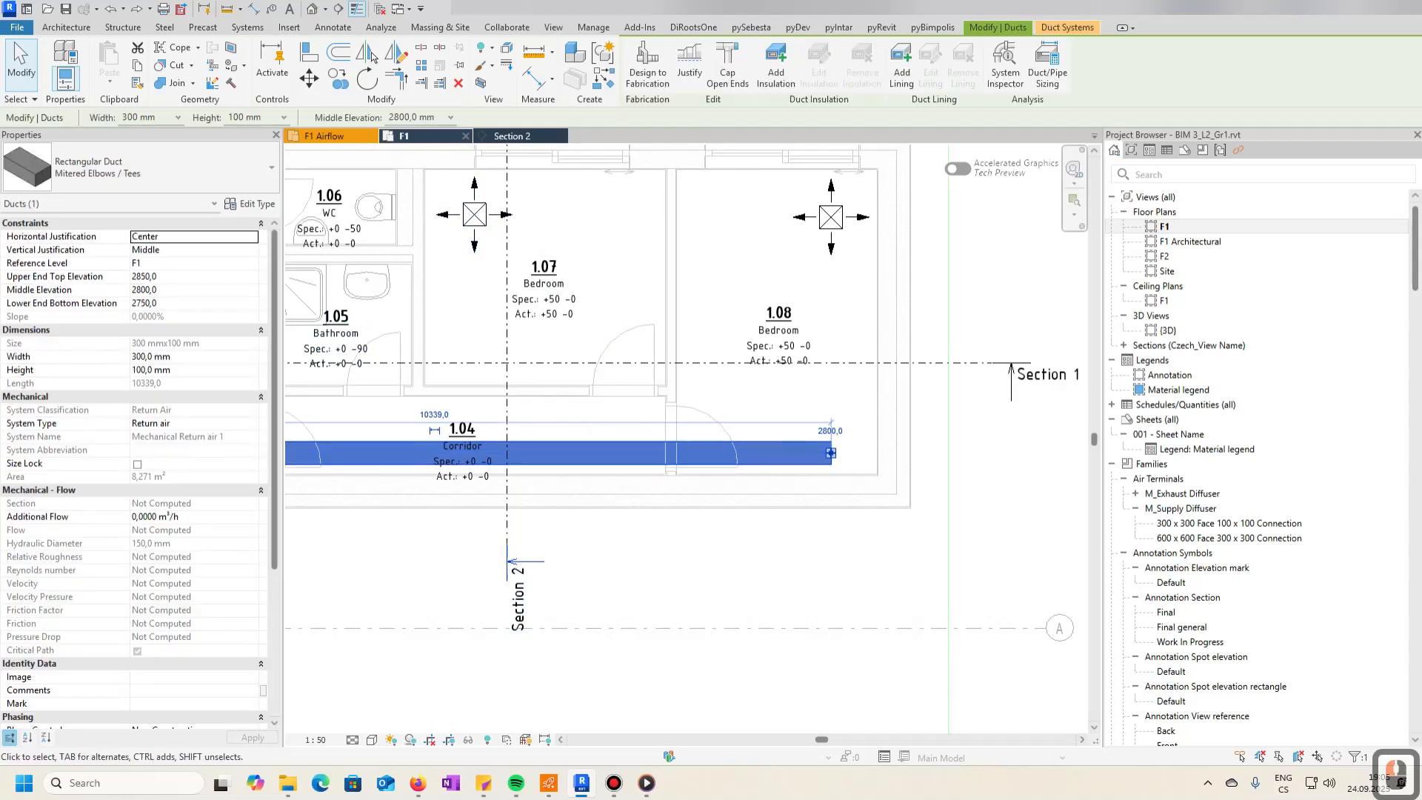
left_click(222, 423)
left_click(252, 424)
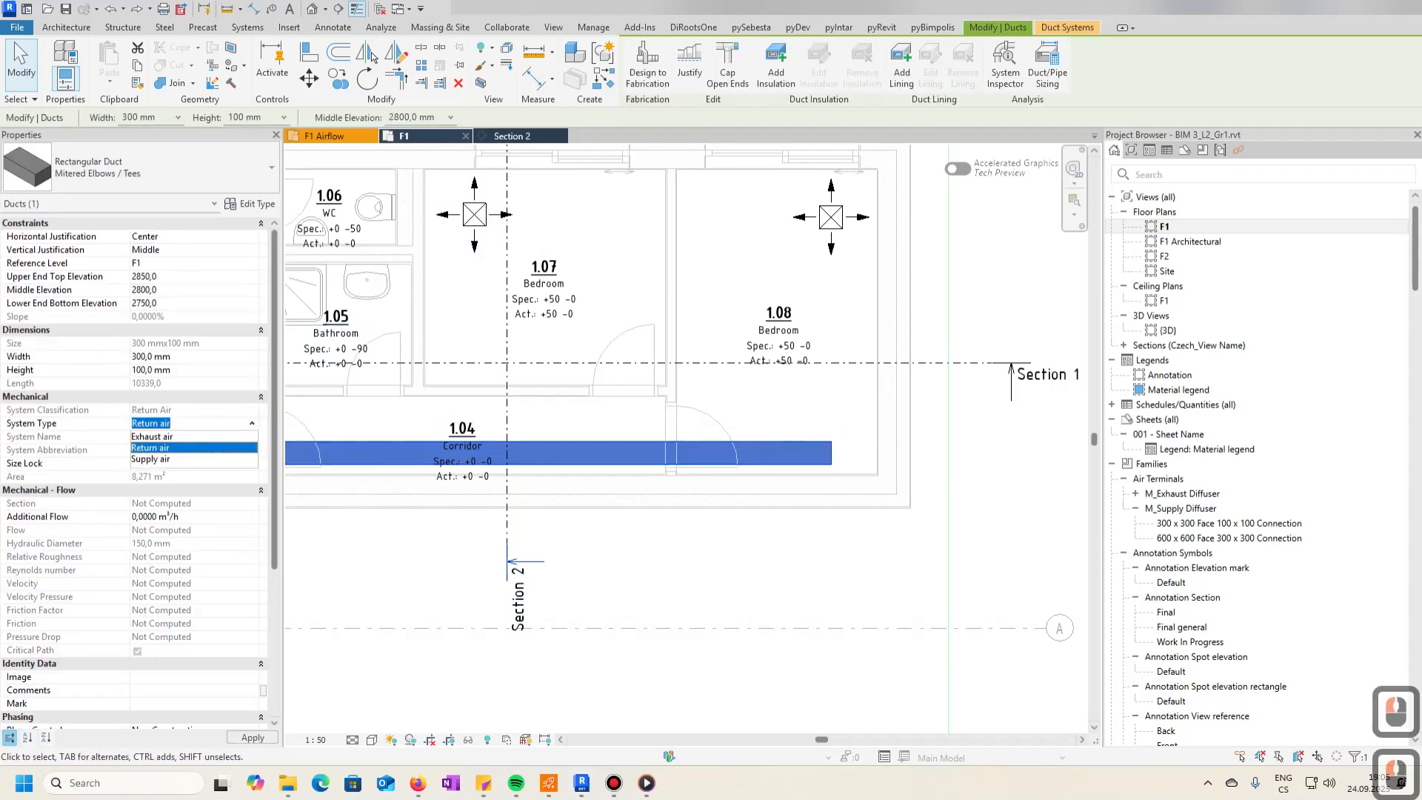
left_click(150, 459)
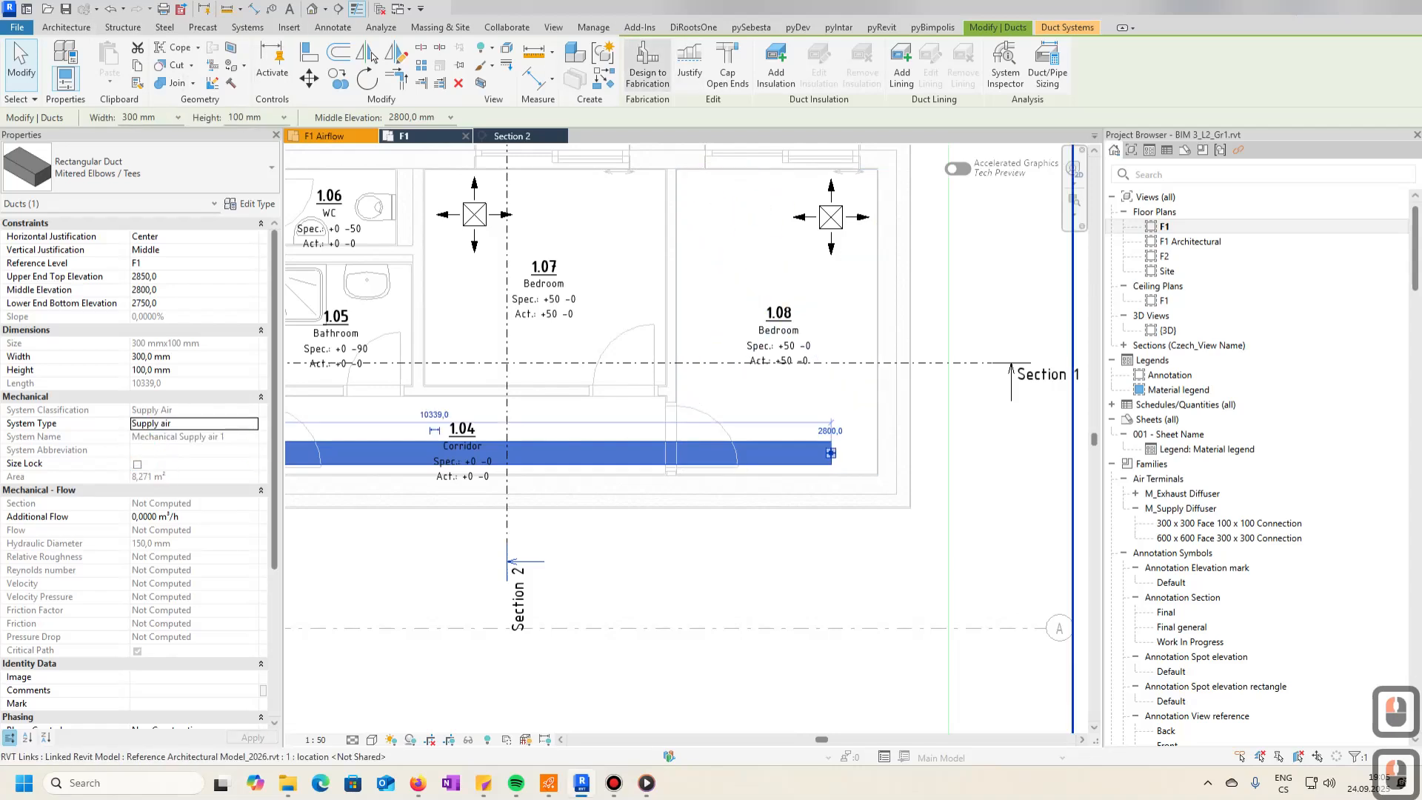
- Draw a 100 x 100 mm Supply air branch duct from bedroom 1.07's diffuser to the corridor main duct
left_click(247, 27)
left_click(48, 58)
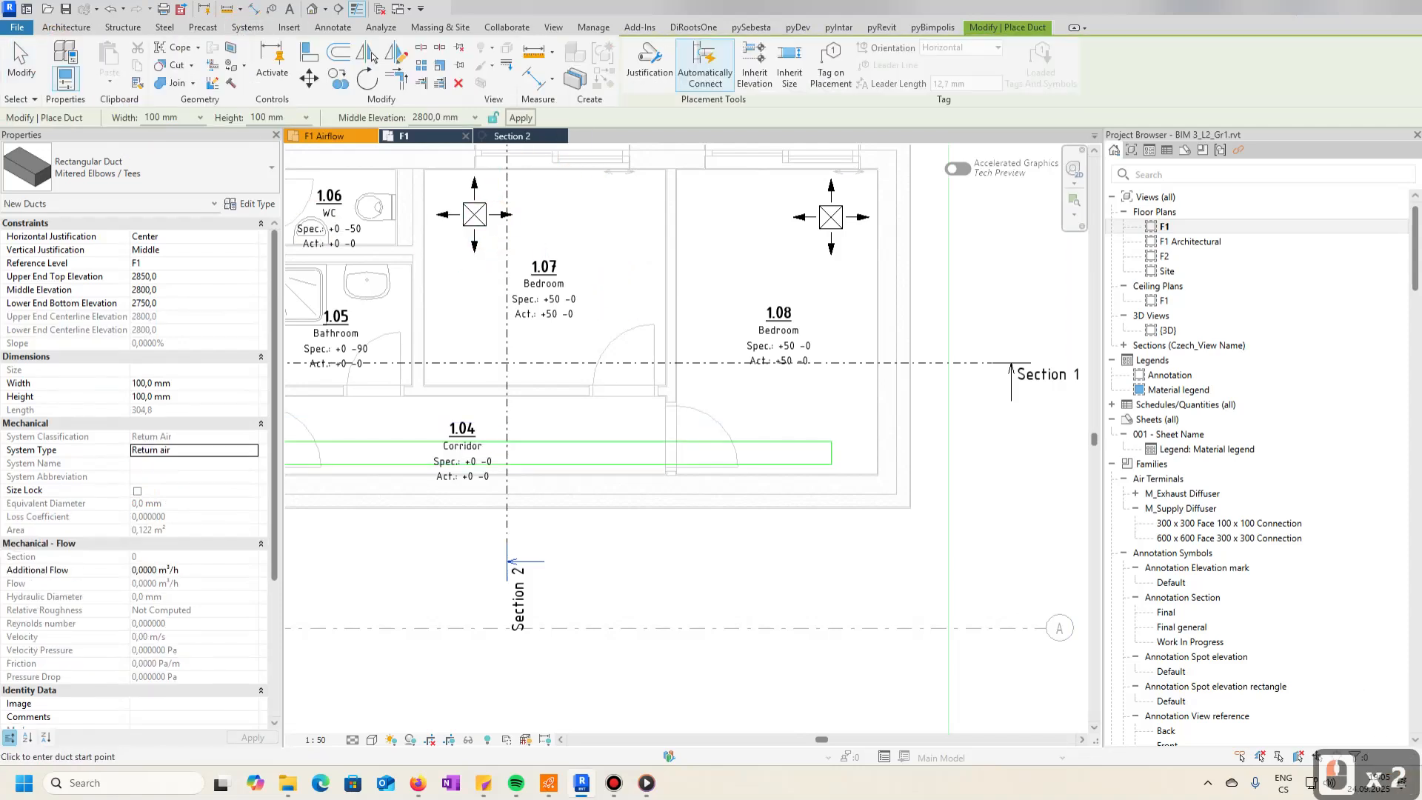
double_click(243, 449)
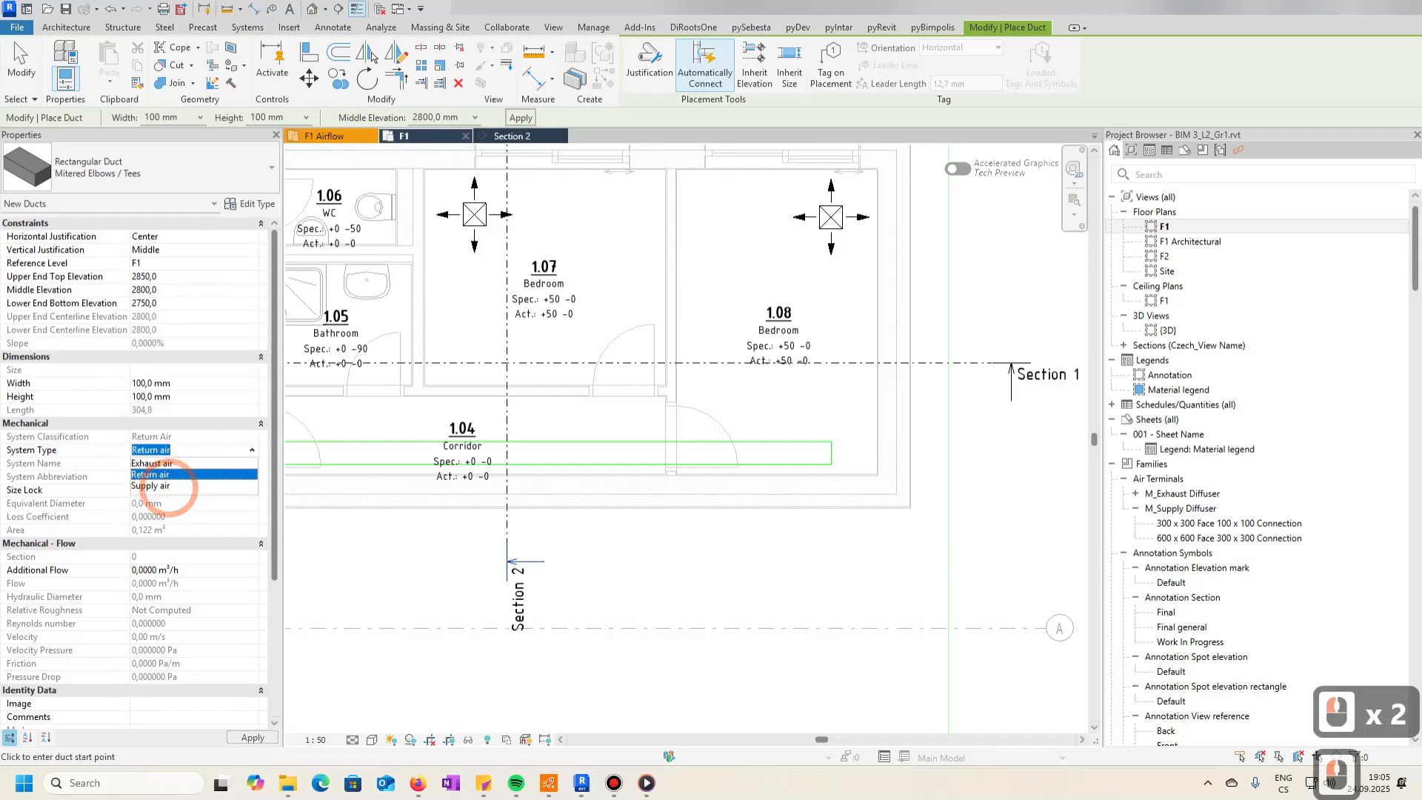
left_click(165, 485)
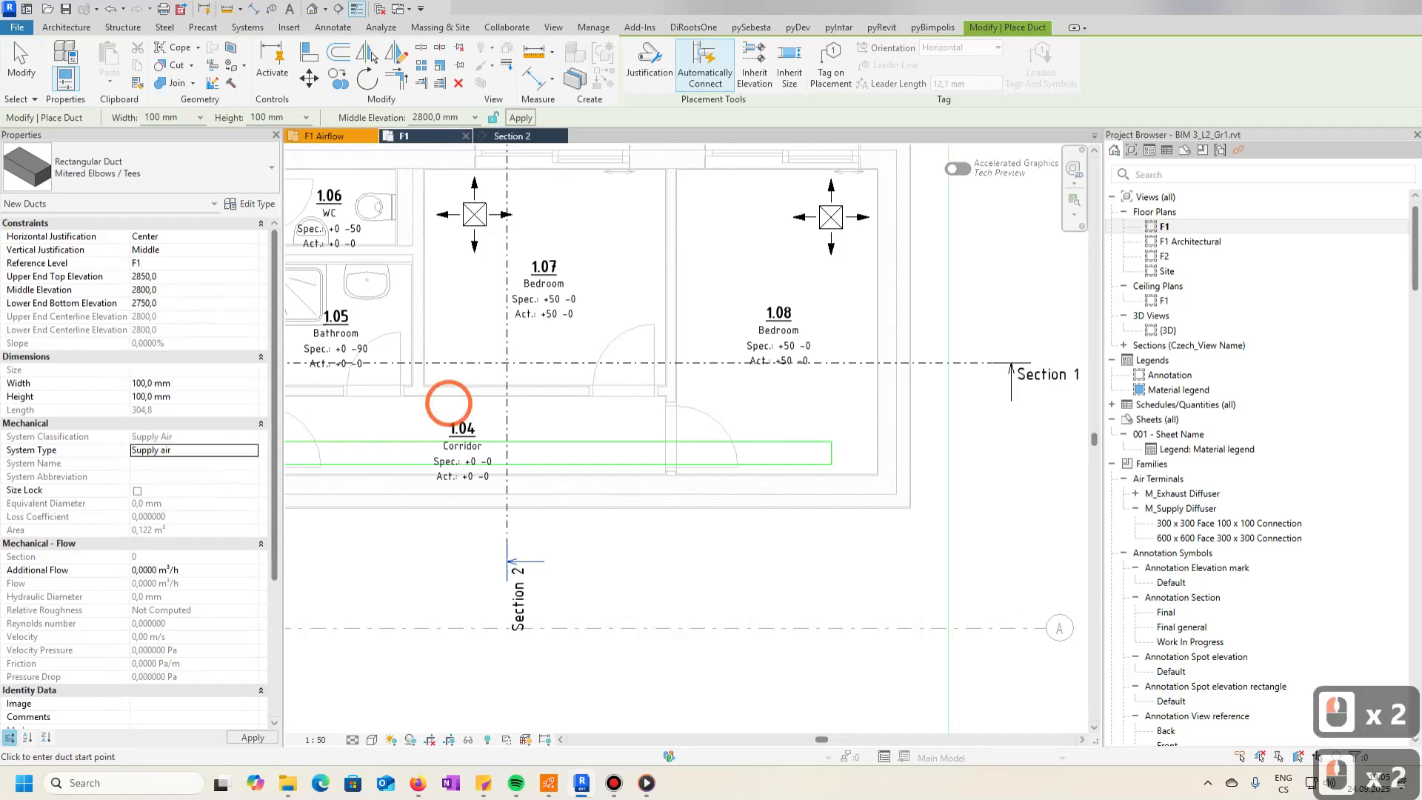
left_click(474, 216)
left_click(471, 438)
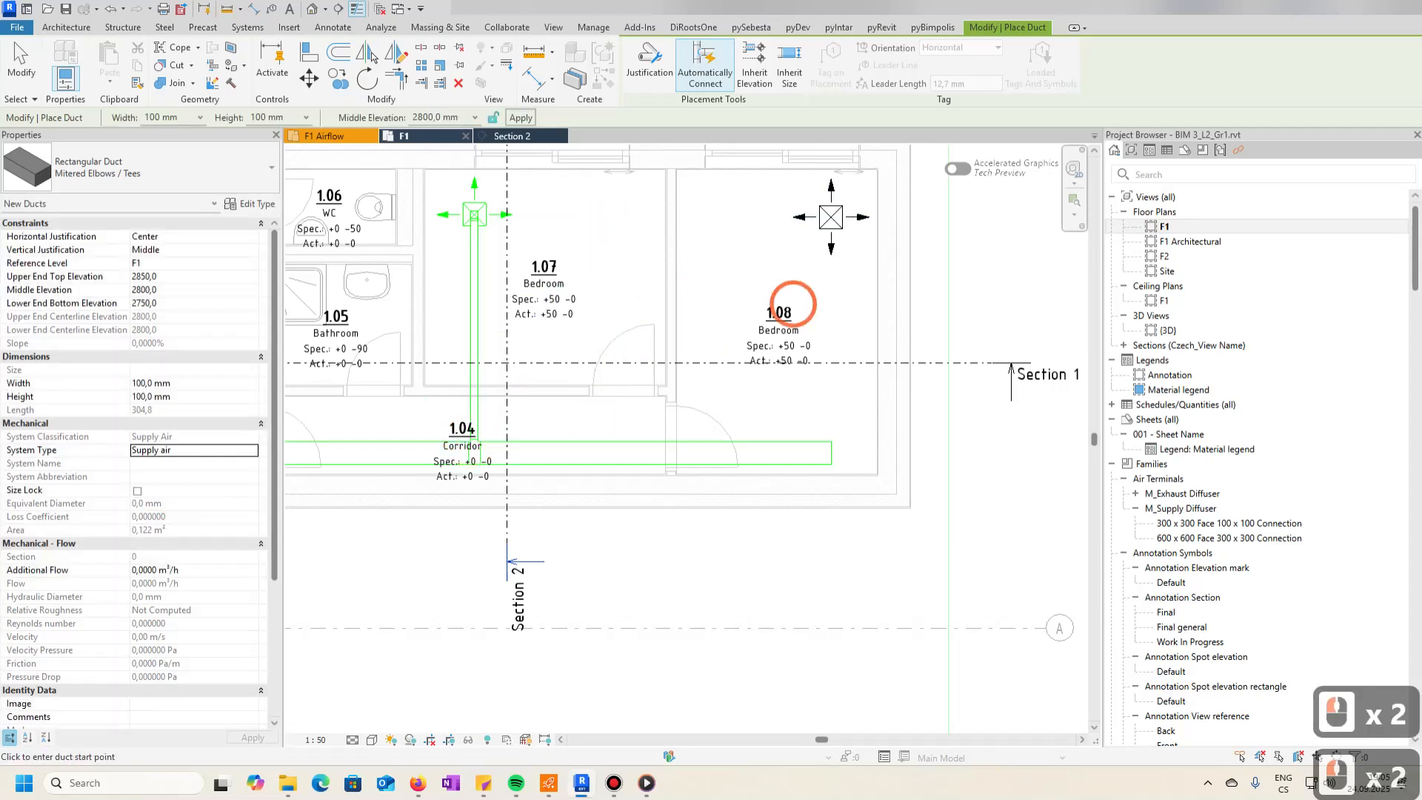
- Draw a 100 x 100 mm supply duct from bedroom 1.08's diffuser to the end of the main duct
left_click(831, 217)
left_click(826, 447)
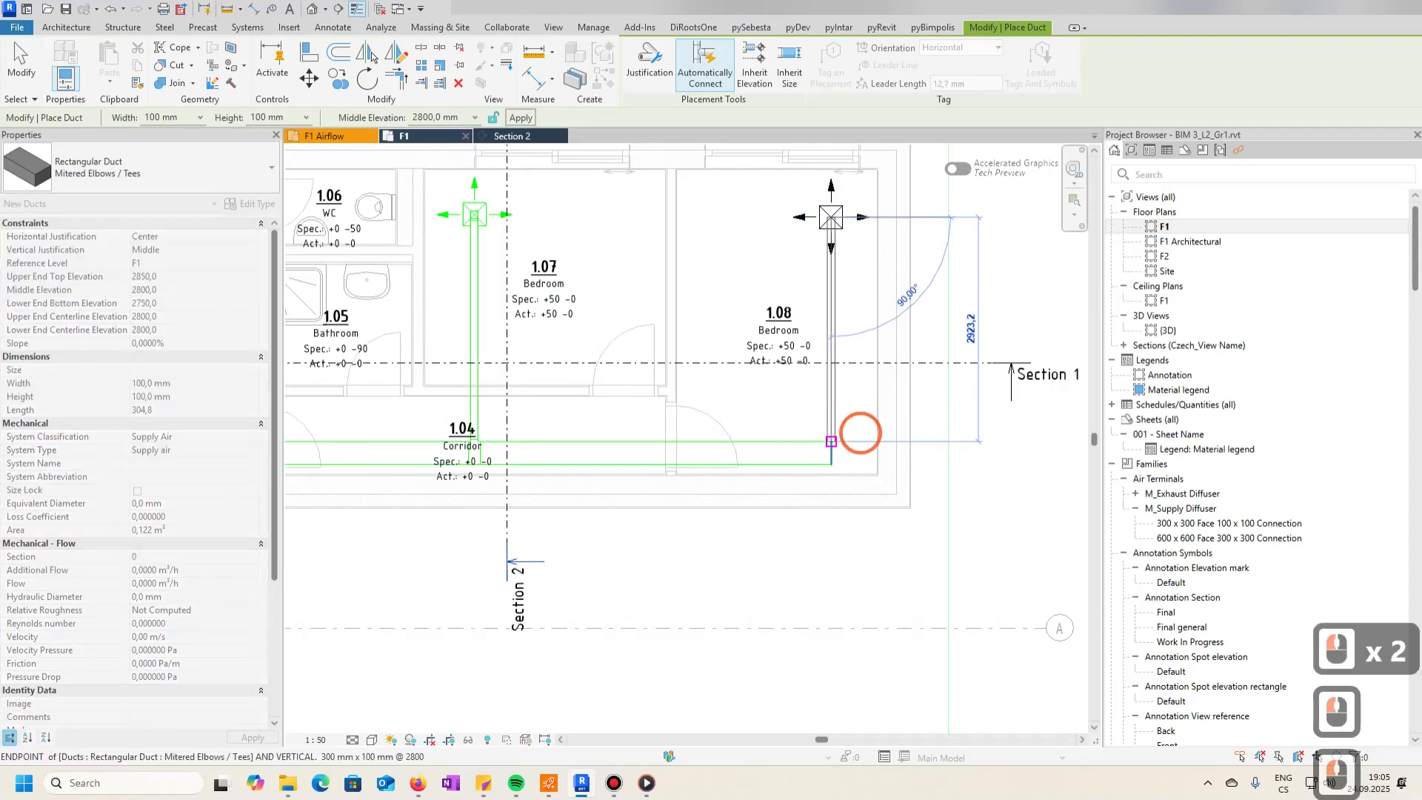
scroll(830, 457, "up", 1)
middle_click_drag(703, 435, 768, 400)
key("Escape")
key("Escape")
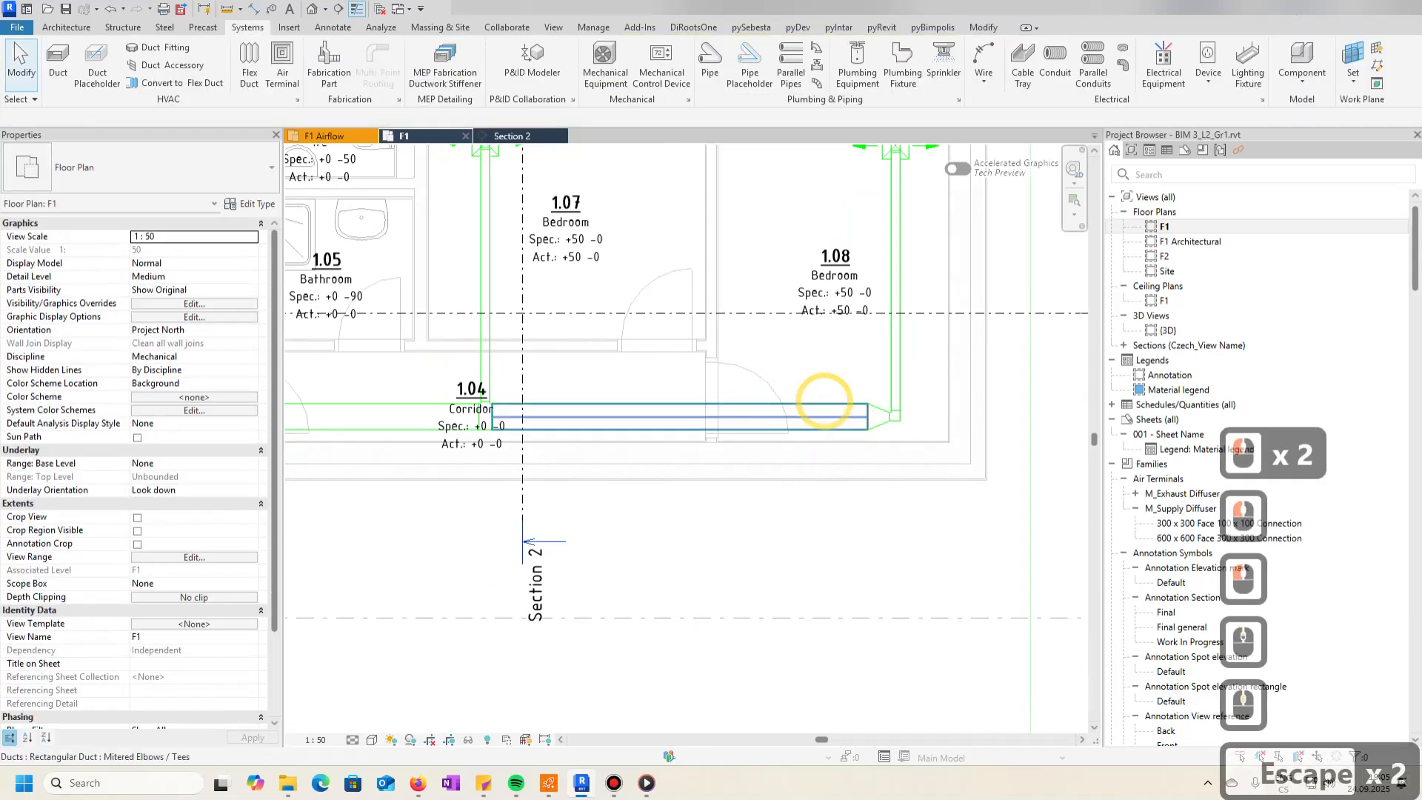
- Set the width of the main duct segment between the bedroom 1.07 and 1.08 branches to 100 mm
left_click(824, 402)
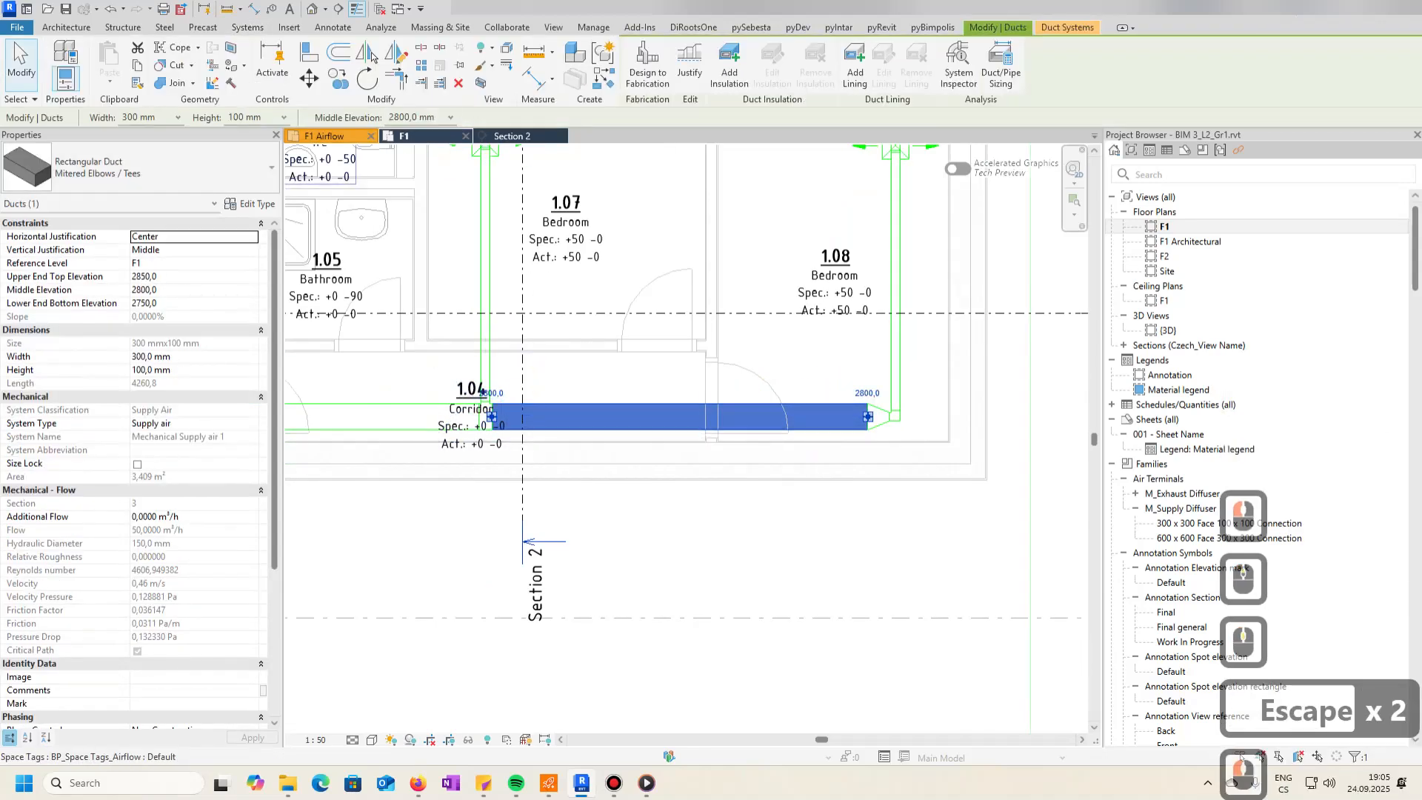
left_click(152, 117)
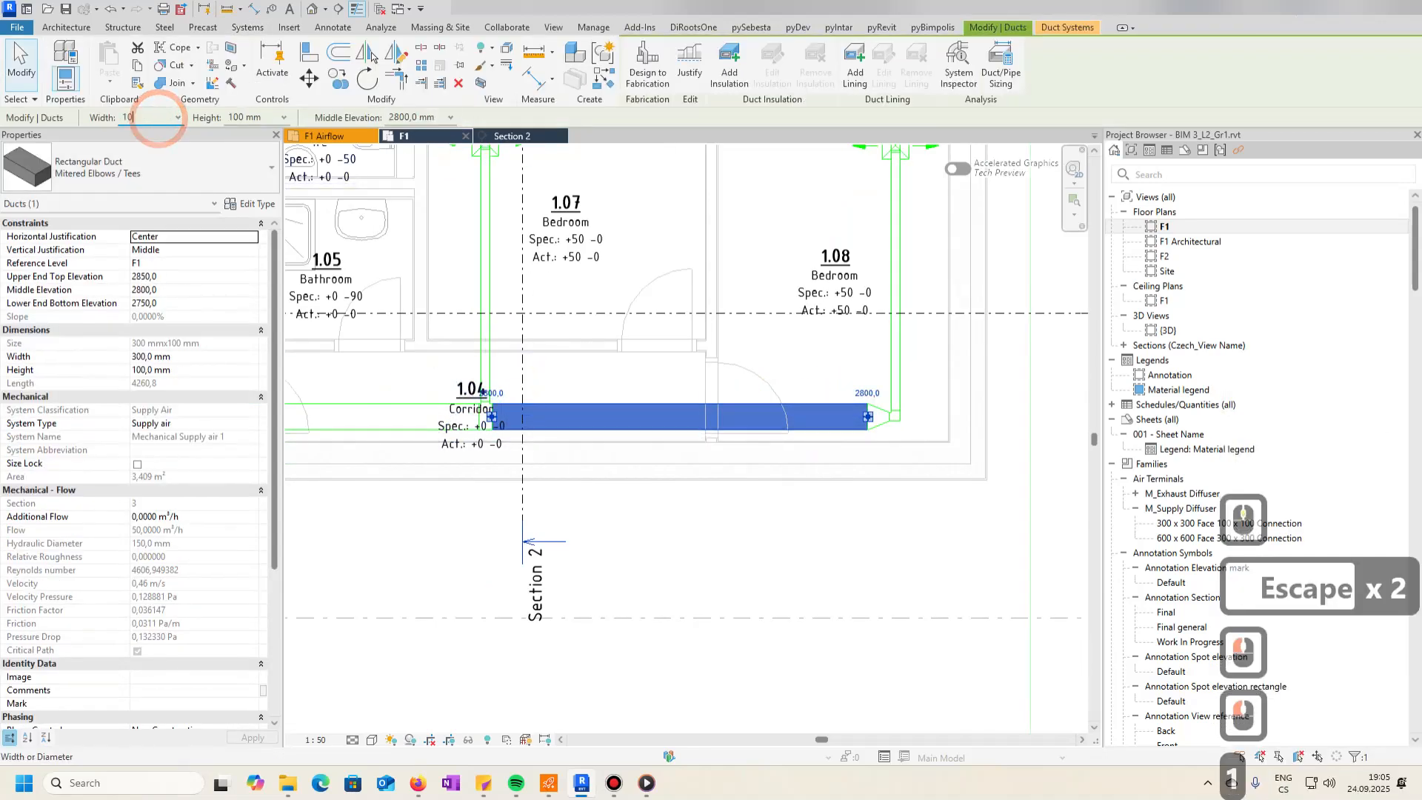
type("100")
key("Return")
key("Escape")
key("Escape")
scroll(674, 406, "down", 4)
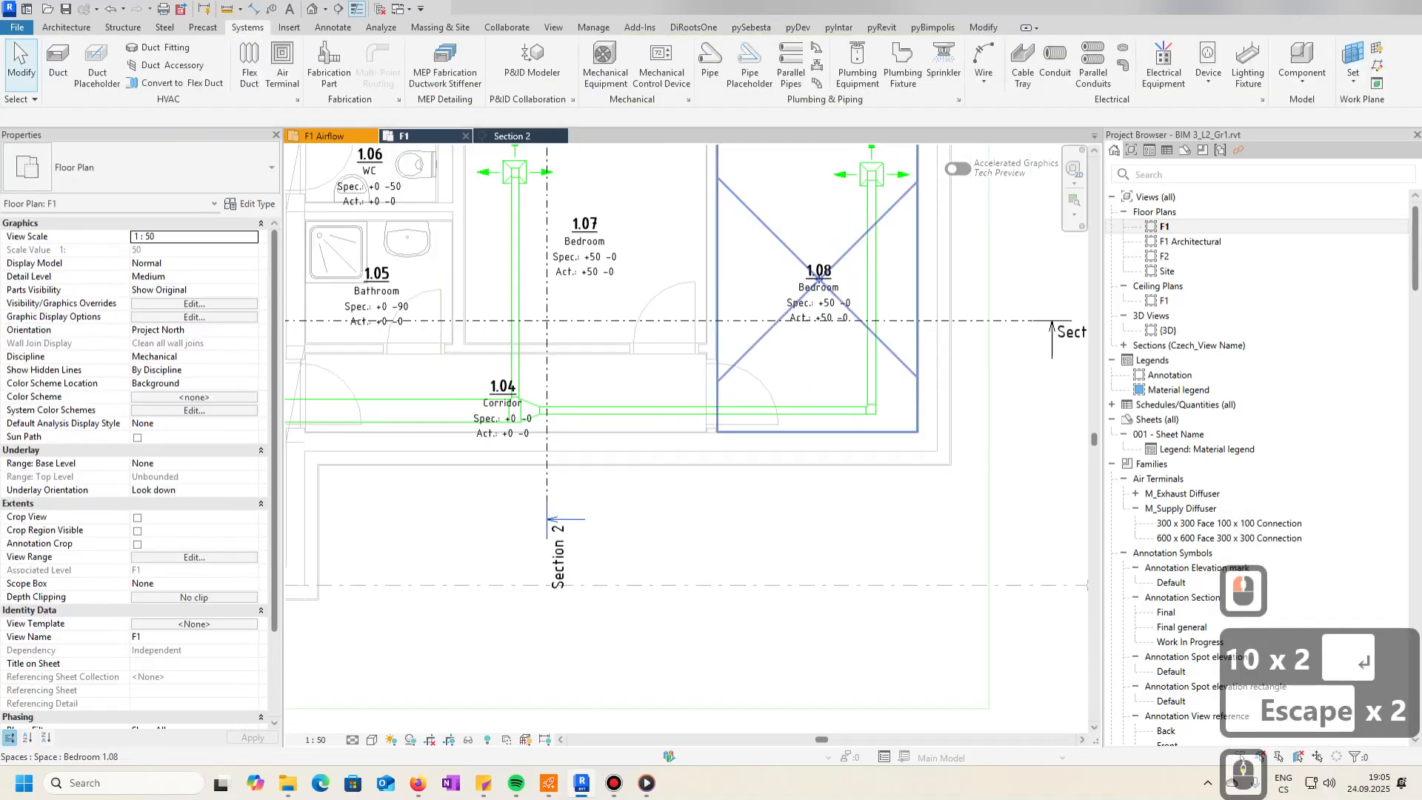
scroll(635, 351, "up", 5)
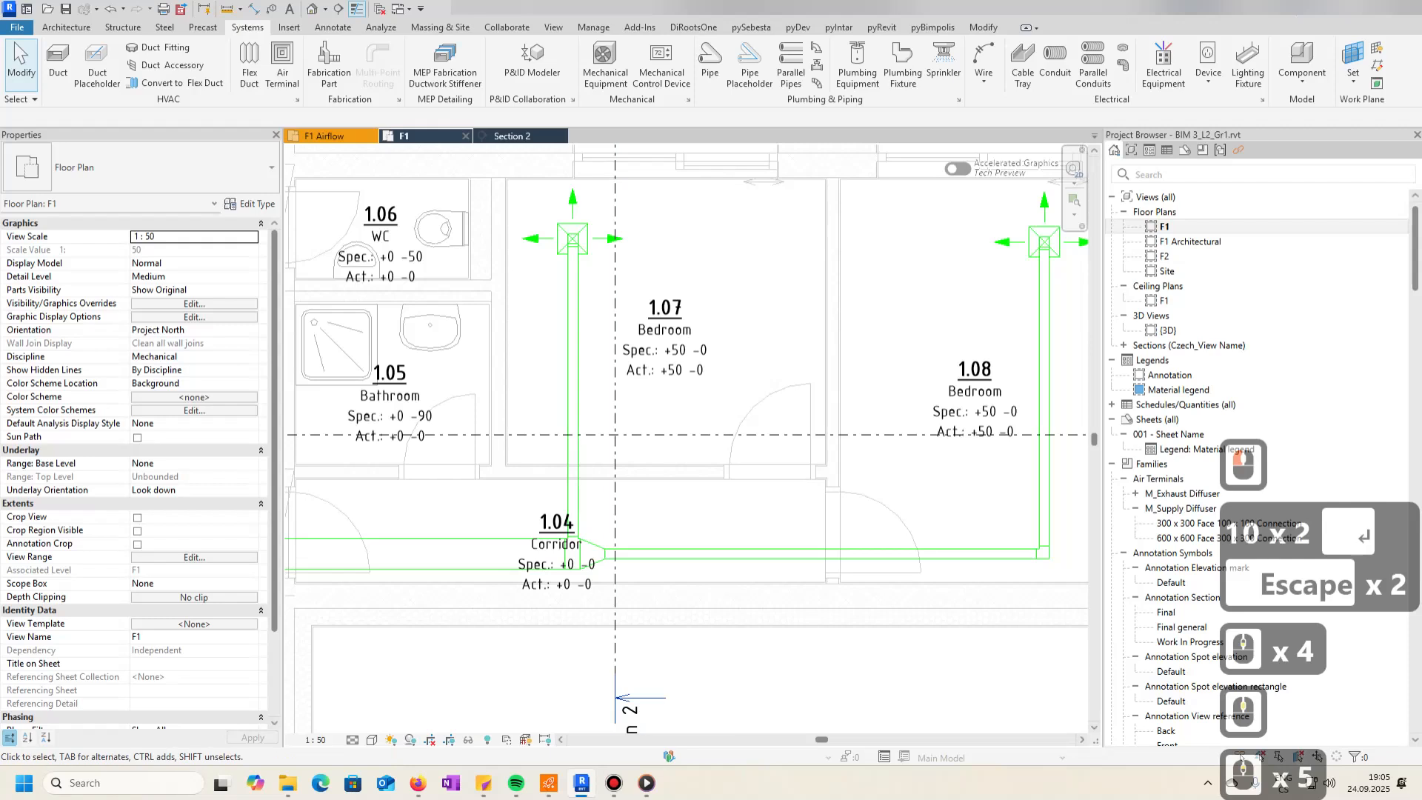
- Select the bedroom 1.08 space and examine its specified and actual supply airflow properties
scroll(660, 374, "up", 7)
scroll(689, 357, "down", 4)
middle_click_drag(879, 420, 660, 401)
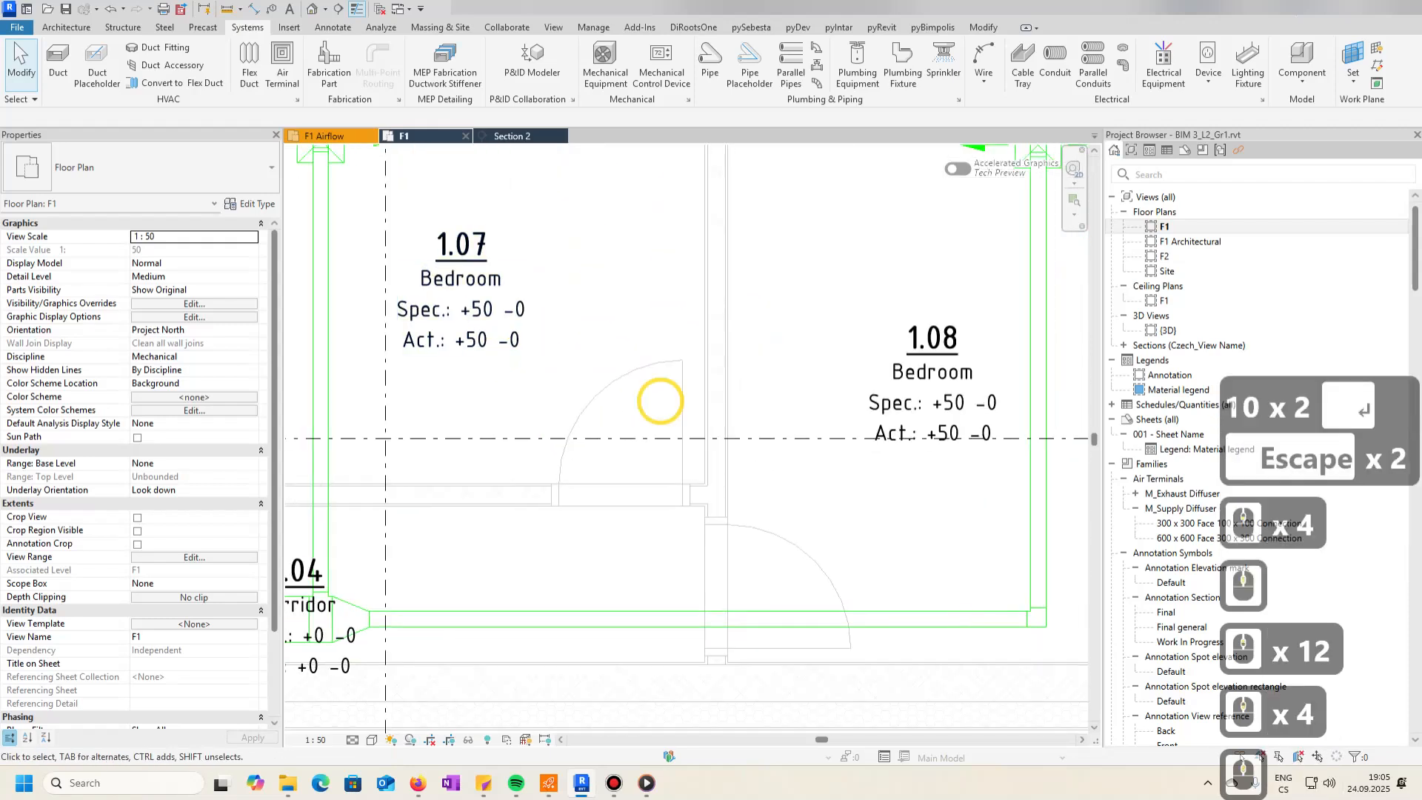
scroll(904, 423, "up", 6)
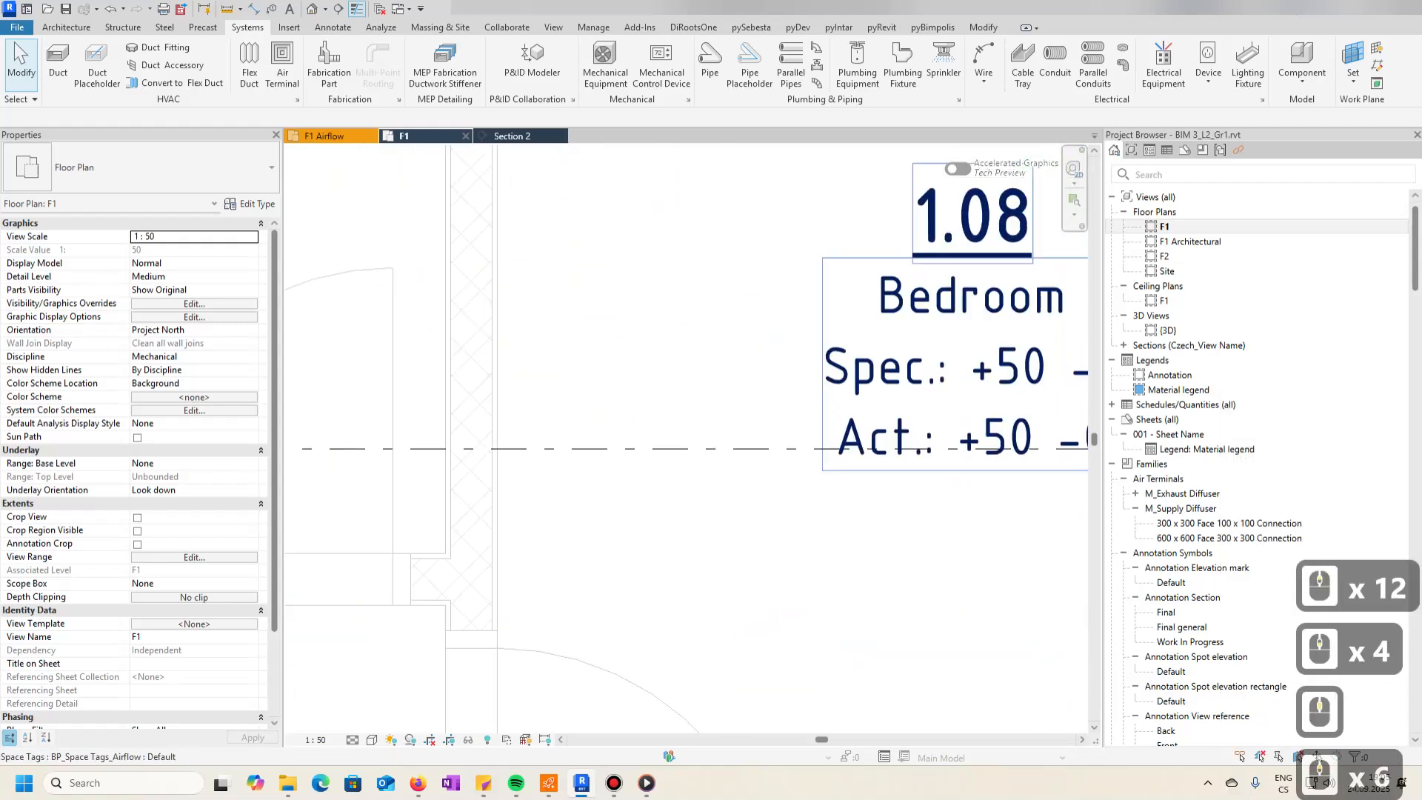
scroll(856, 406, "down", 6)
key("Escape")
key("Escape")
key("Tab")
key("Tab")
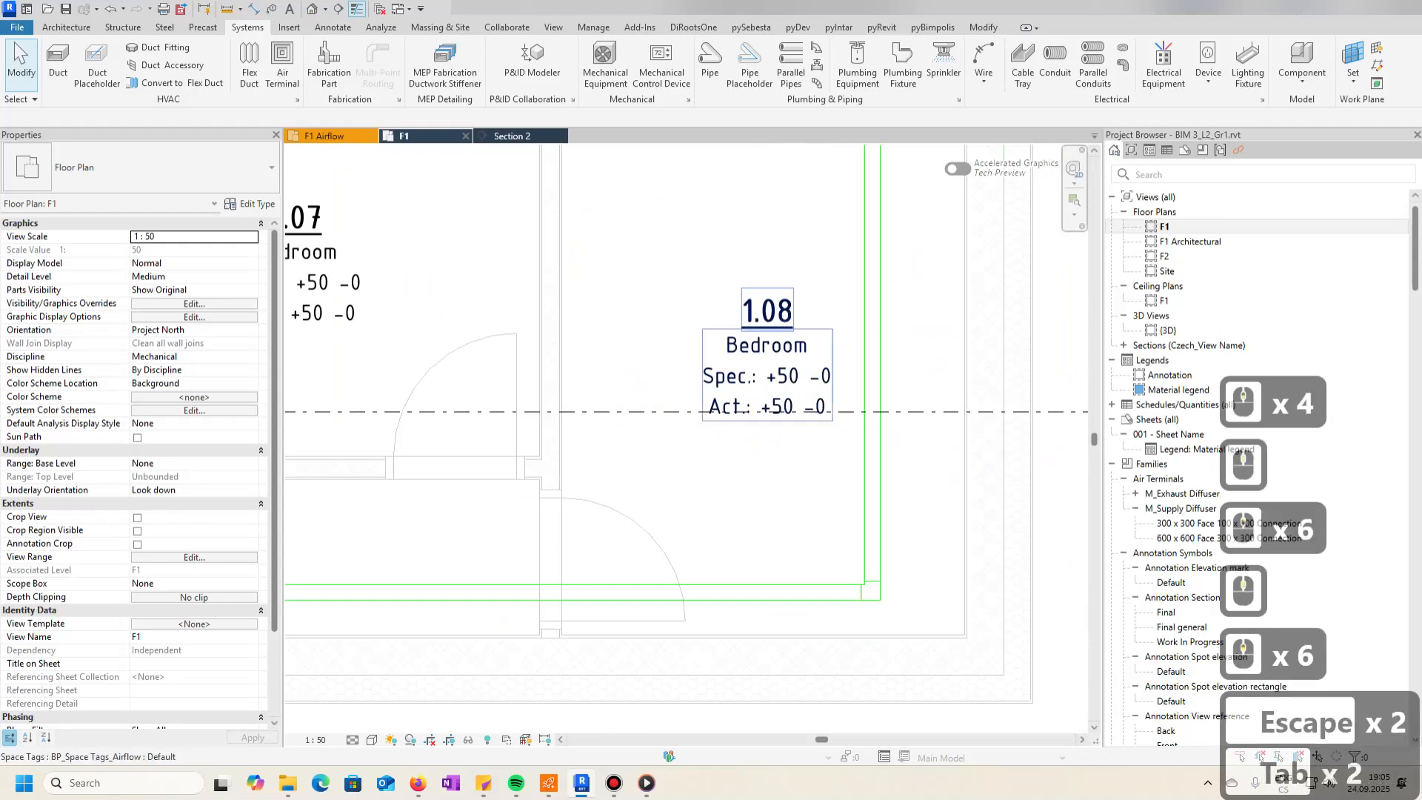
left_click(738, 263)
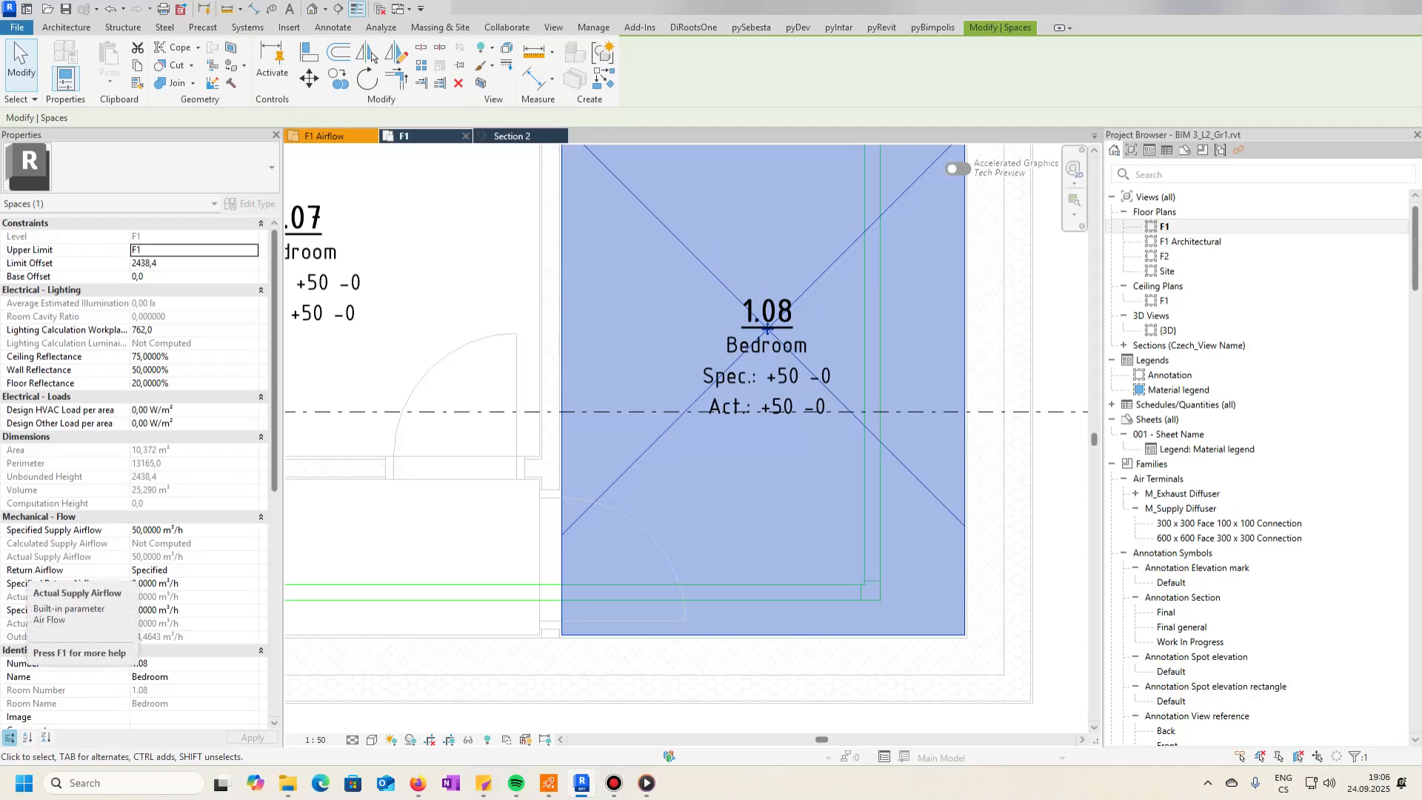
scroll(27, 559, "down", 5)
scroll(607, 474, "down", 6)
scroll(771, 345, "up", 3)
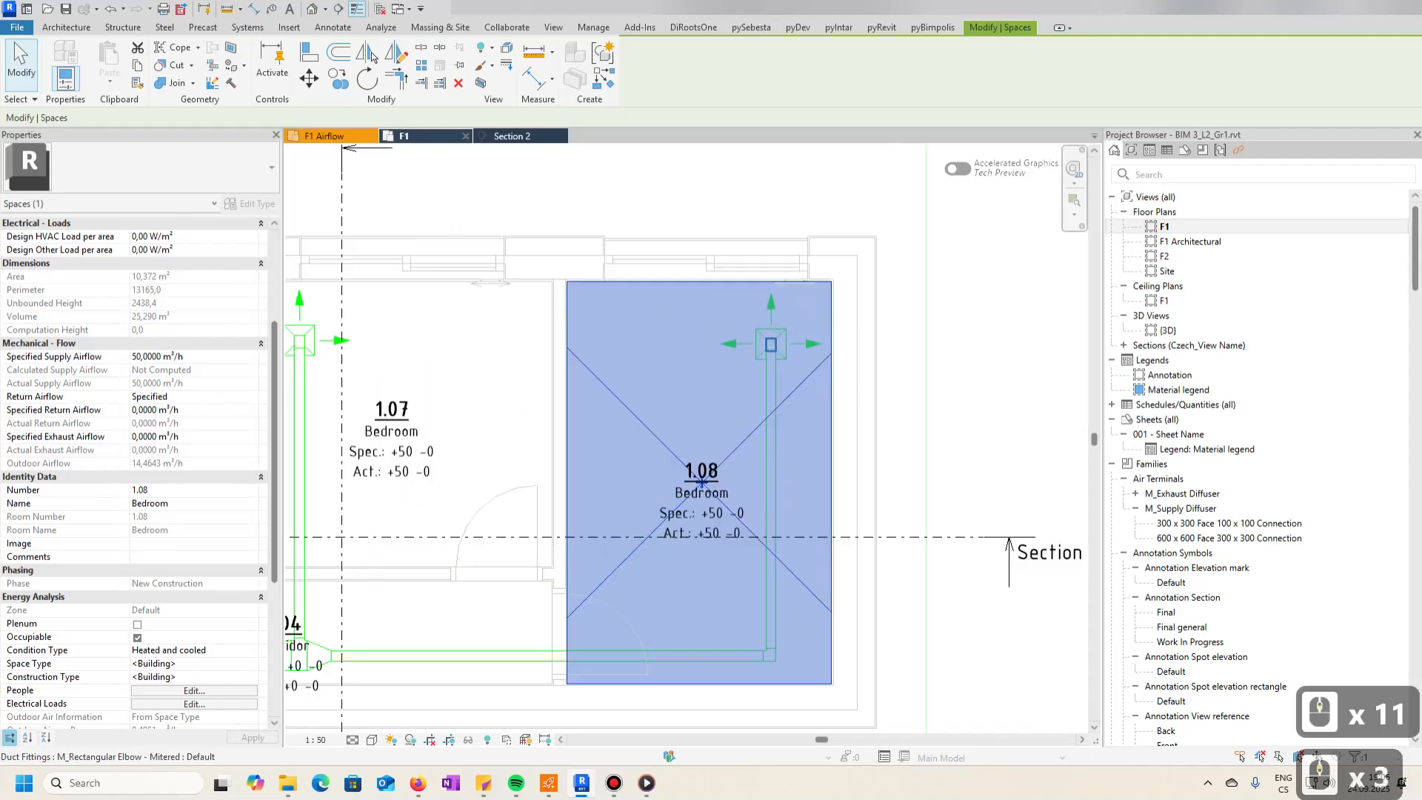
scroll(771, 345, "up", 3)
scroll(771, 344, "down", 7)
key("Escape")
key("Escape")
- Check the flow properties of the narrow corridor duct toward bedroom 1.08 and of the wider main duct before the 1.07 branch
scroll(597, 474, "up", 6)
left_click(603, 420)
middle_click_drag(483, 437, 656, 444)
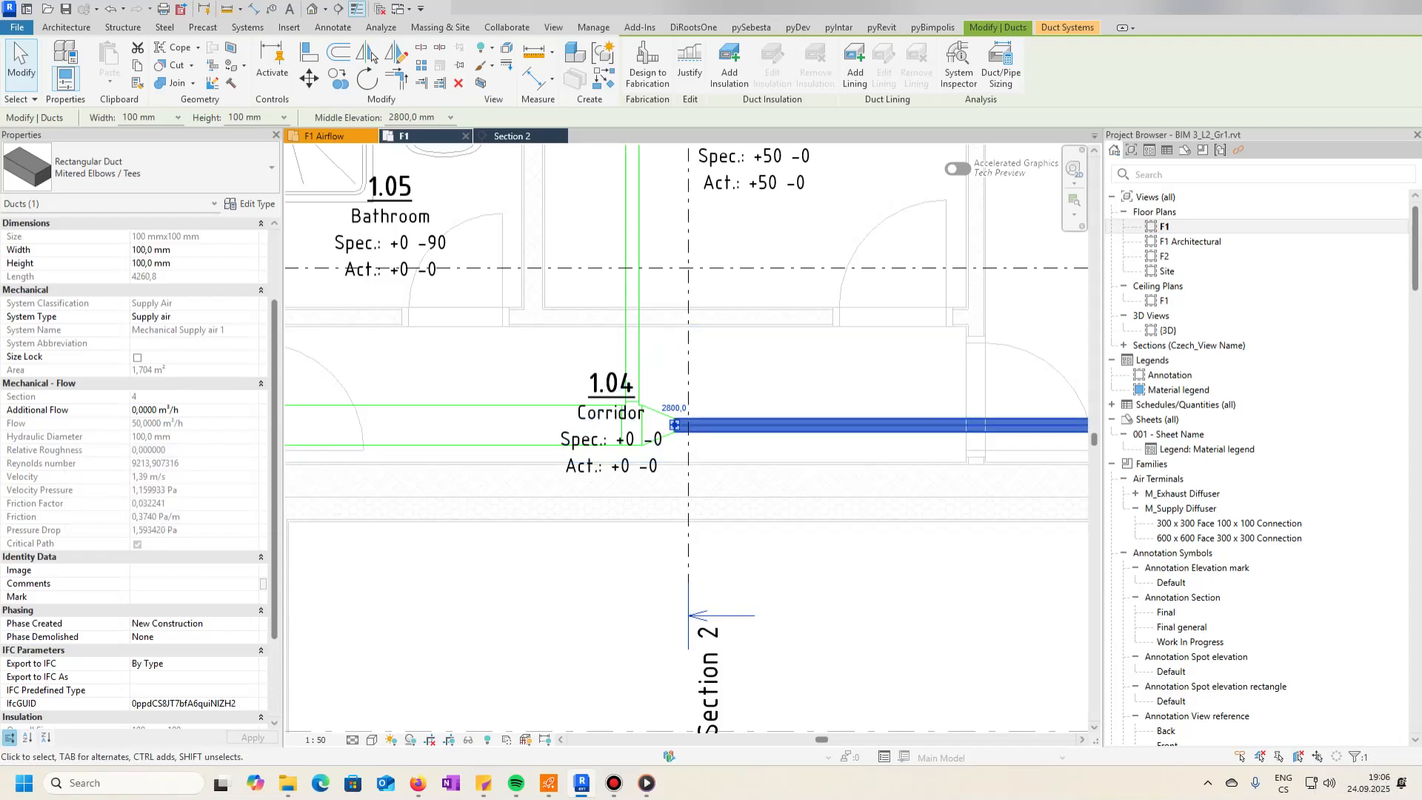
scroll(719, 419, "down", 5)
middle_click_drag(562, 428, 476, 508)
scroll(476, 508, "up", 6)
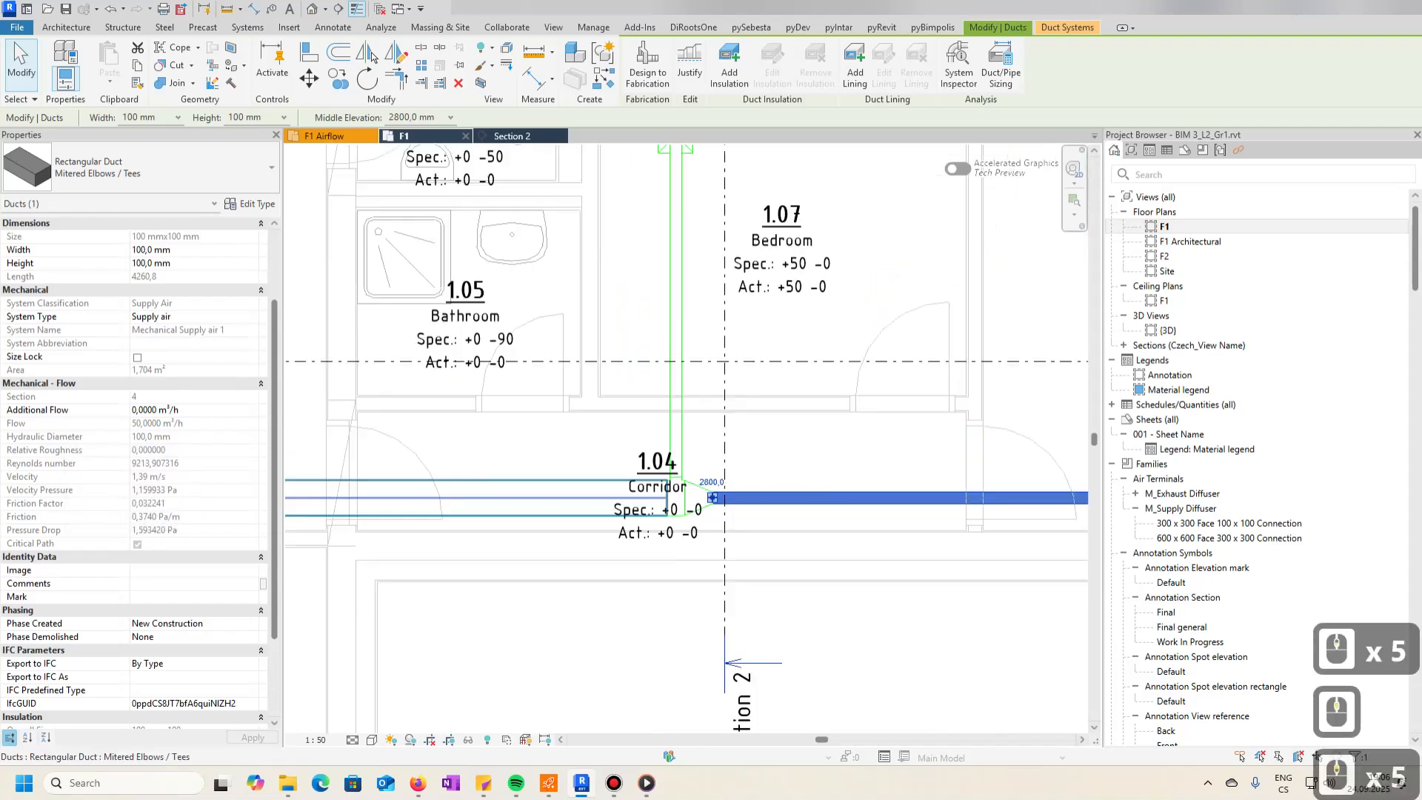
left_click(339, 486)
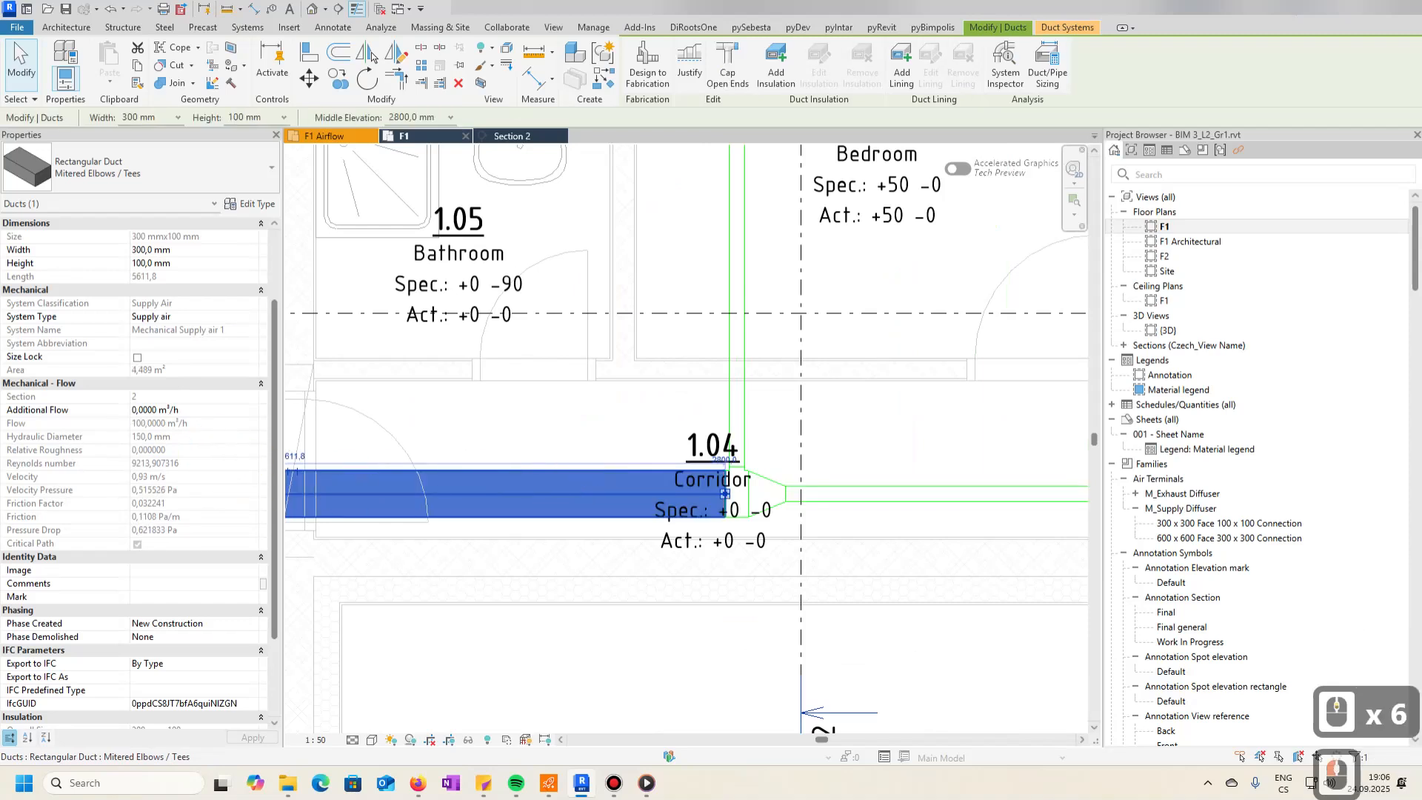
scroll(530, 492, "down", 9)
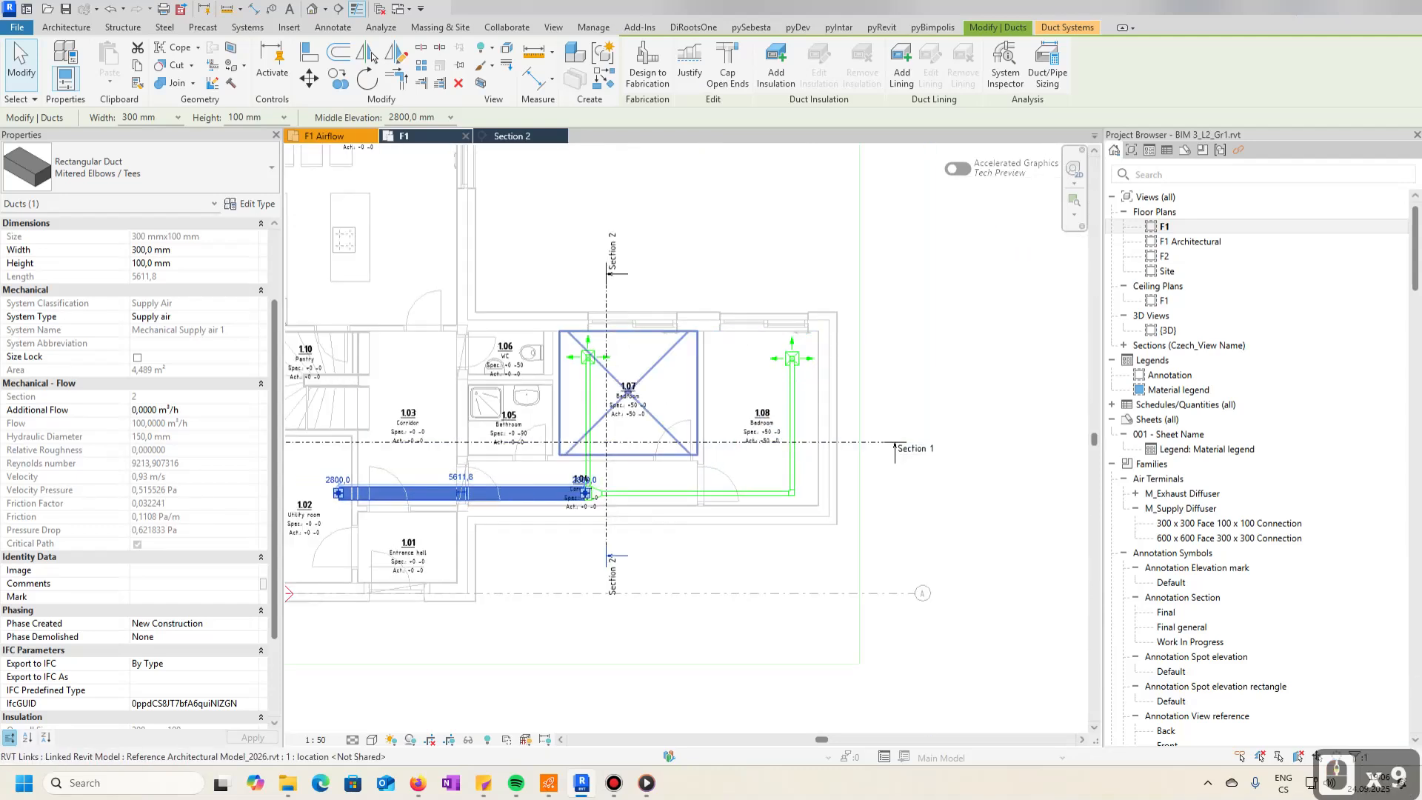
key("Escape")
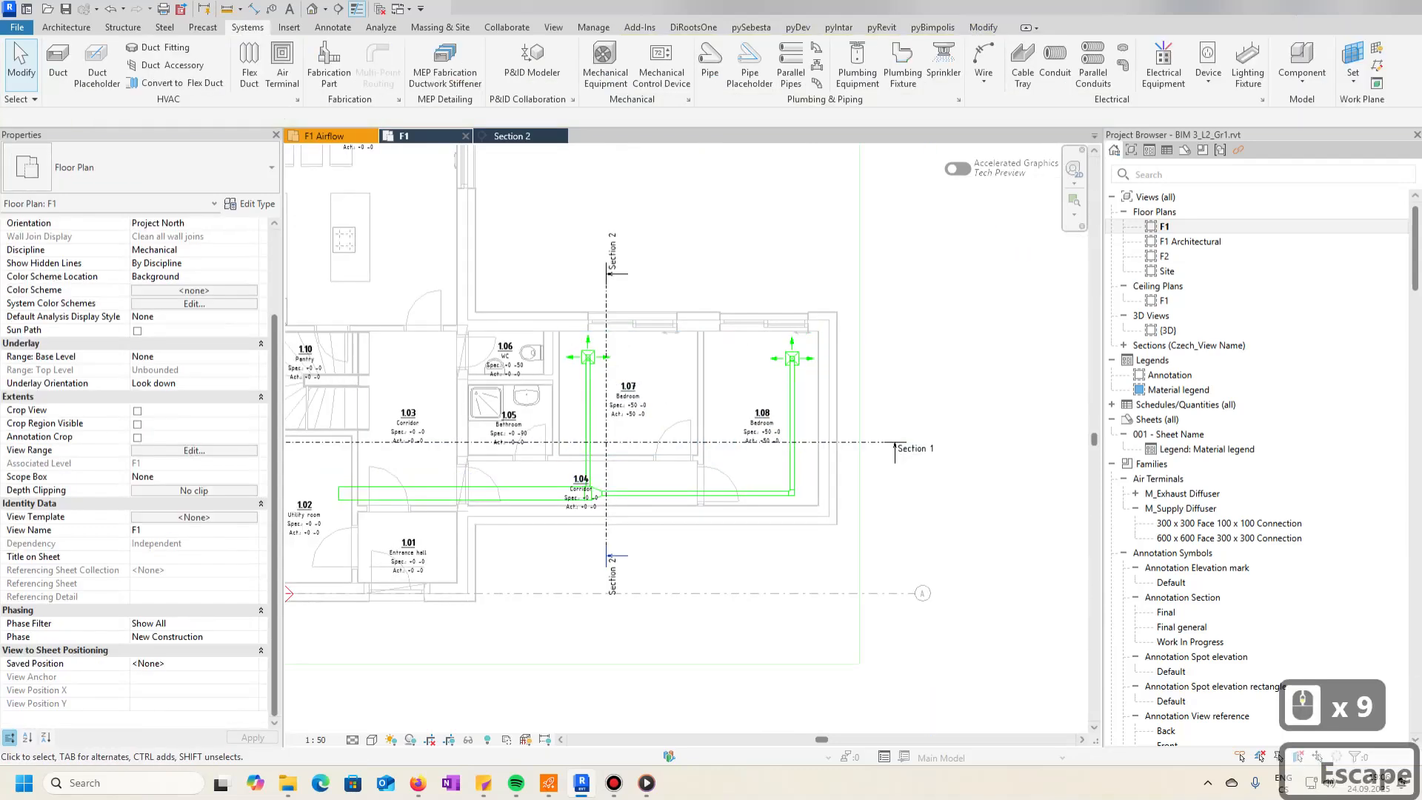